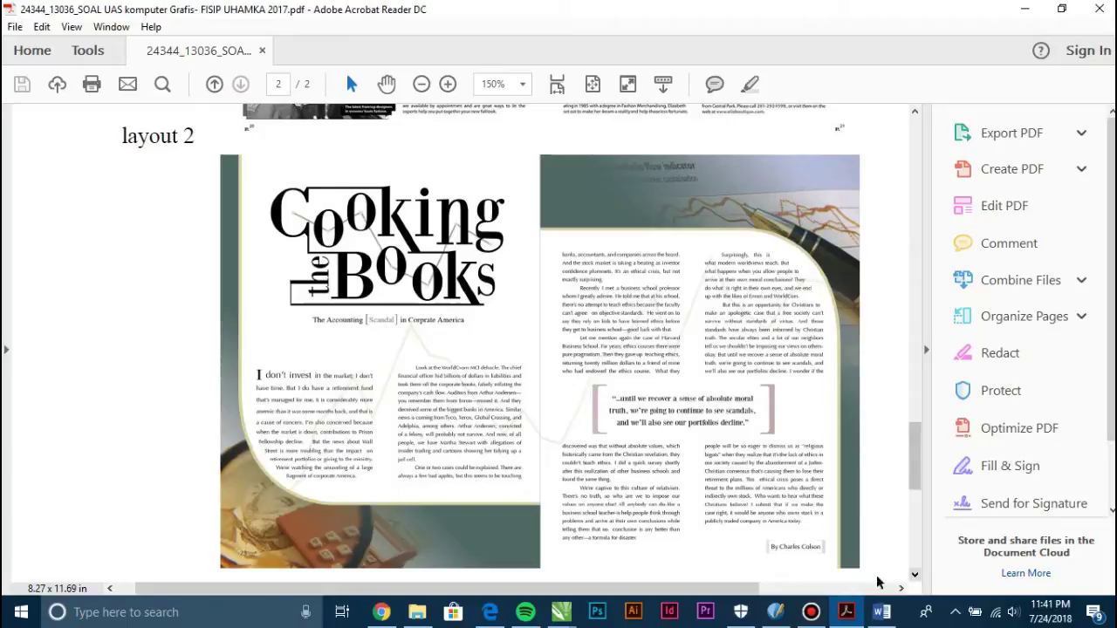
# Switch to Scribus and display the object properties beside the open school layout
pyautogui.click(775, 612)
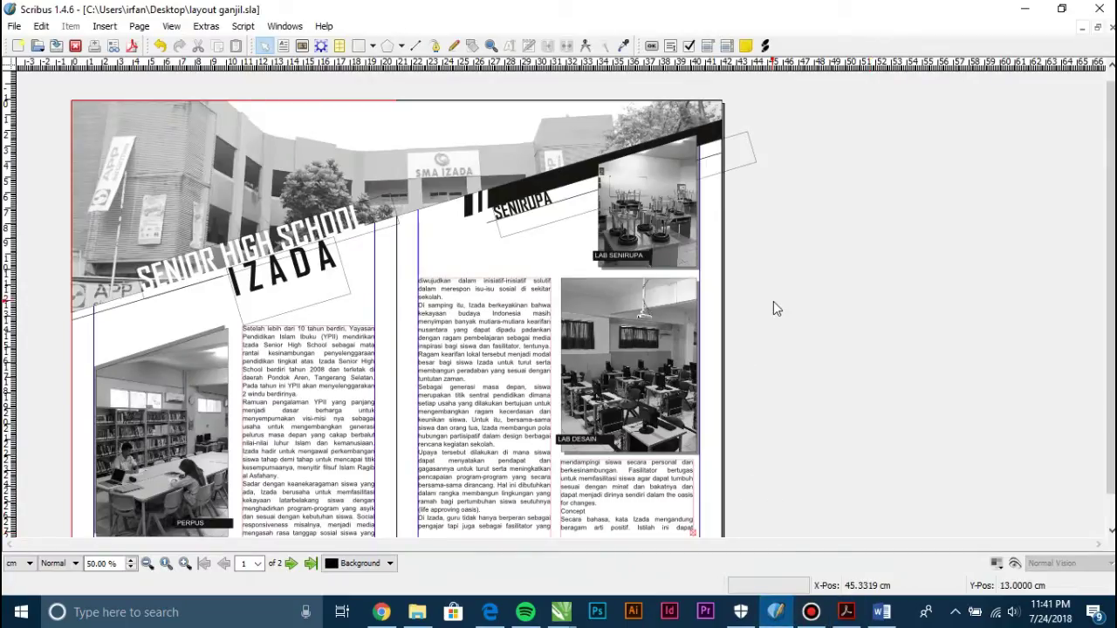
pyautogui.scroll(-1, 774, 309)
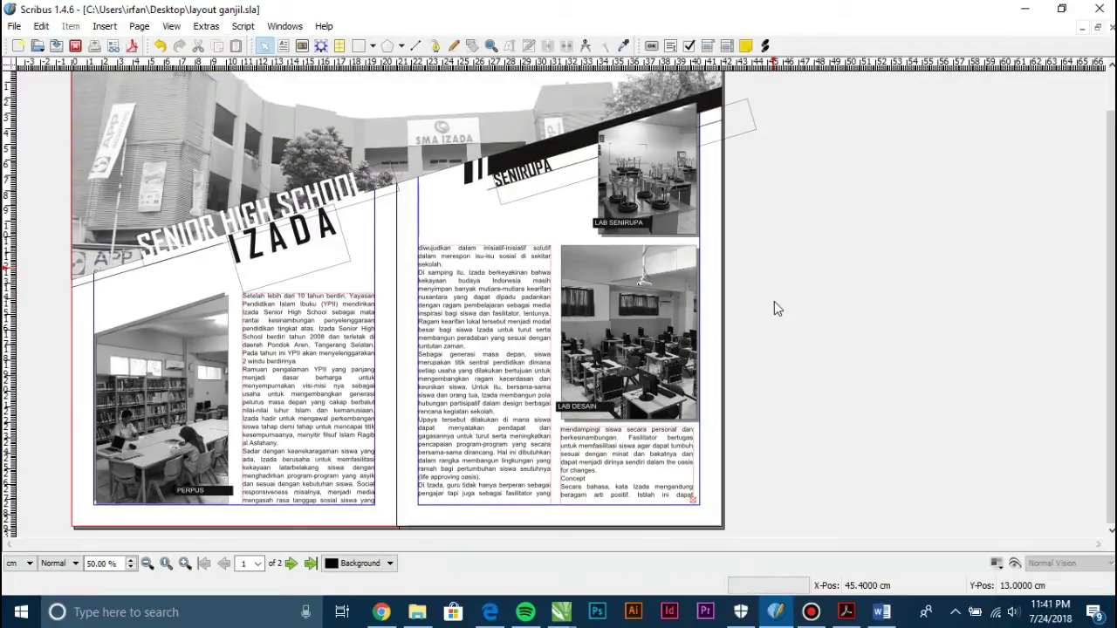
pyautogui.scroll(1, 775, 309)
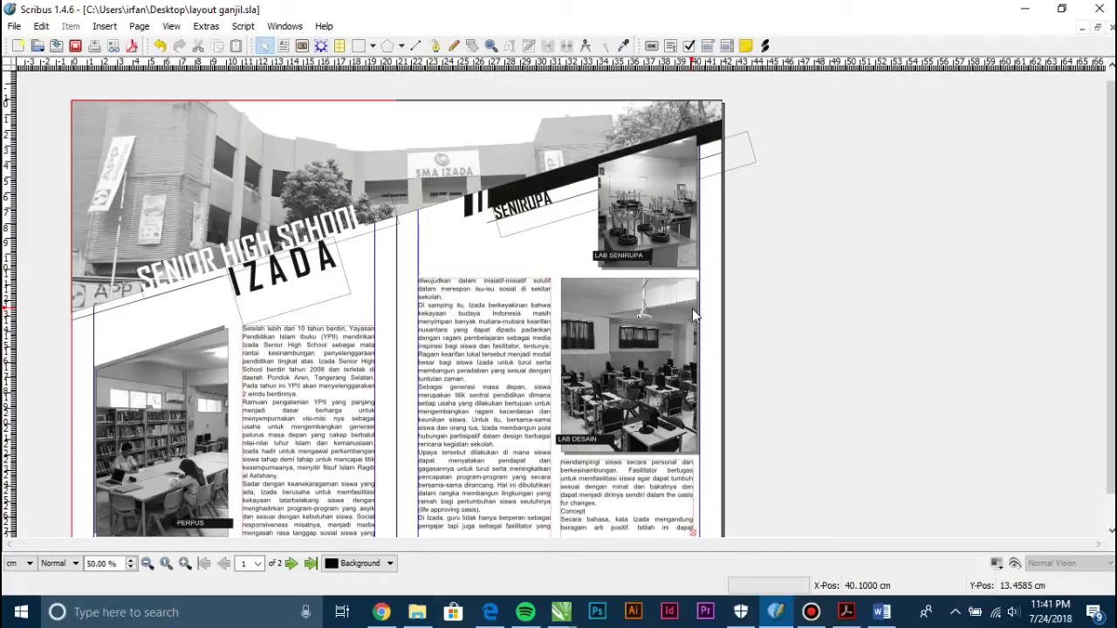
pyautogui.press('F2')
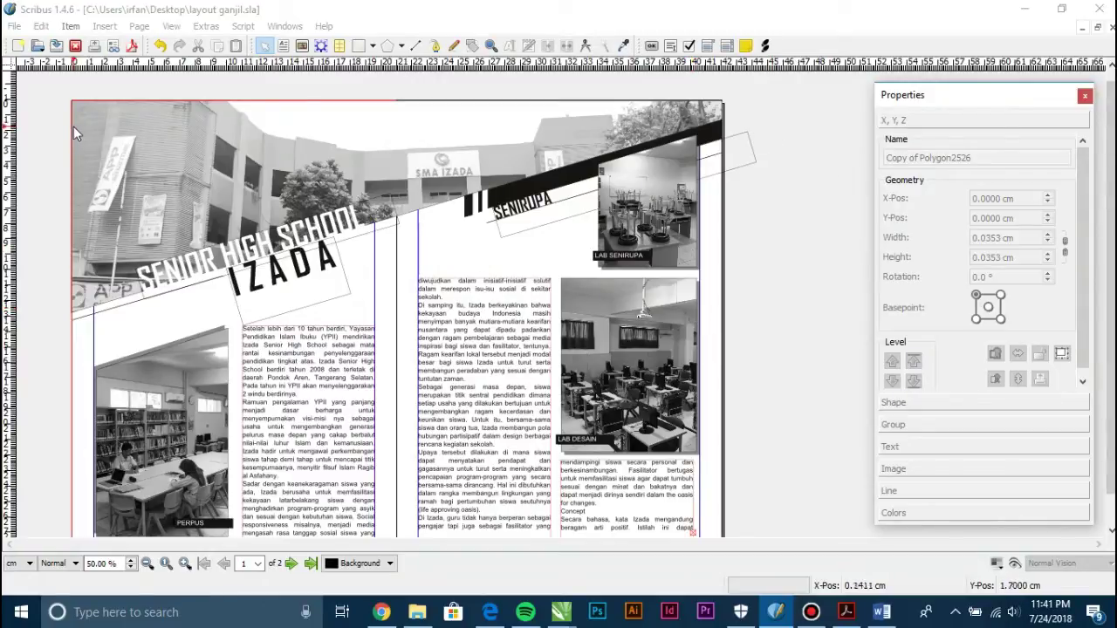
pyautogui.click(786, 199)
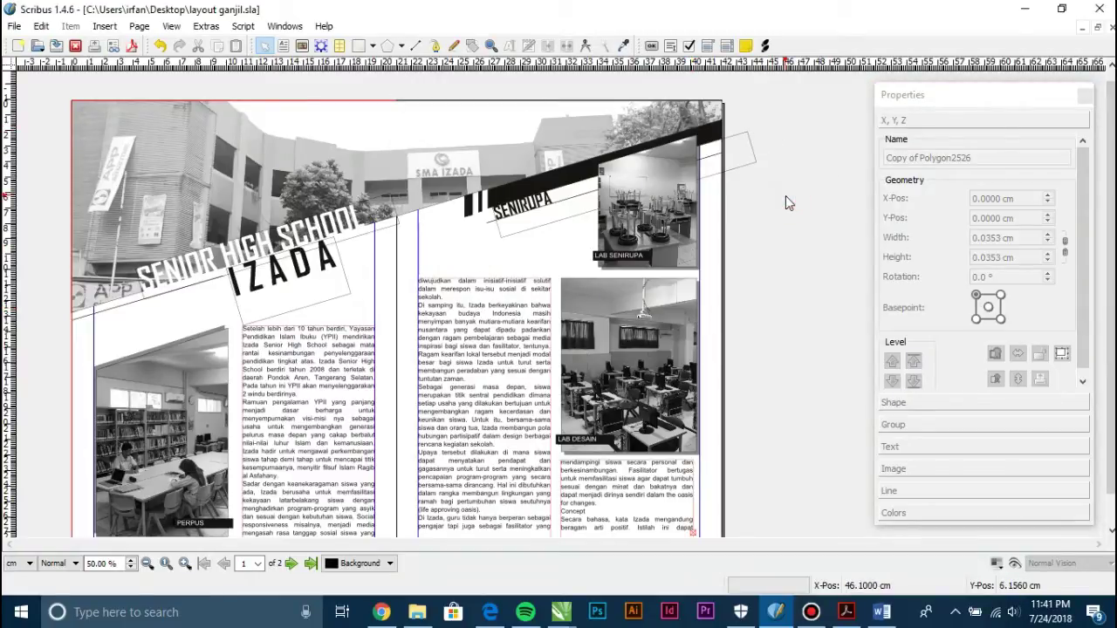
# Create a new double-sided A4 portrait document starting on a left page, with 2 pages and centimetres as the default unit
pyautogui.click(14, 26)
pyautogui.click(39, 46)
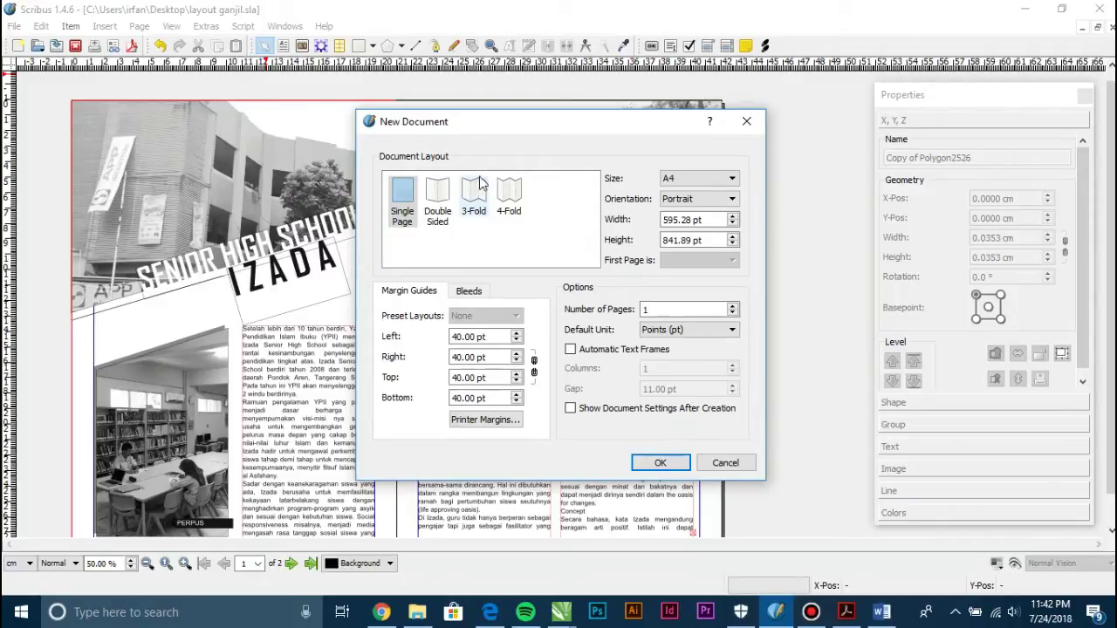
pyautogui.click(439, 214)
pyautogui.click(668, 260)
pyautogui.click(680, 274)
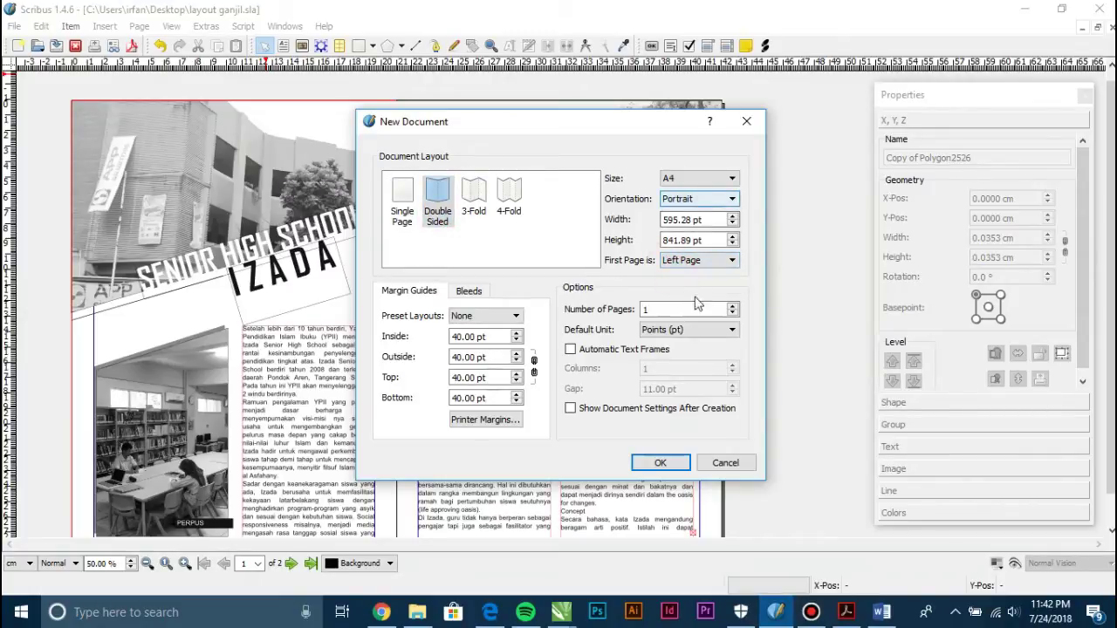
pyautogui.click(734, 307)
pyautogui.click(723, 329)
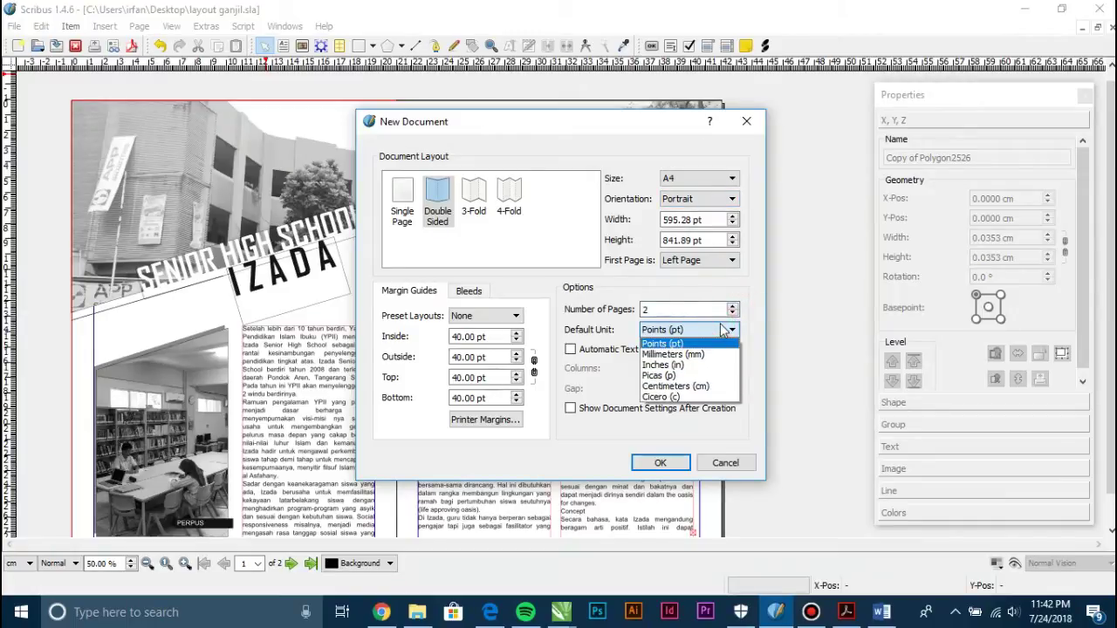
pyautogui.click(685, 386)
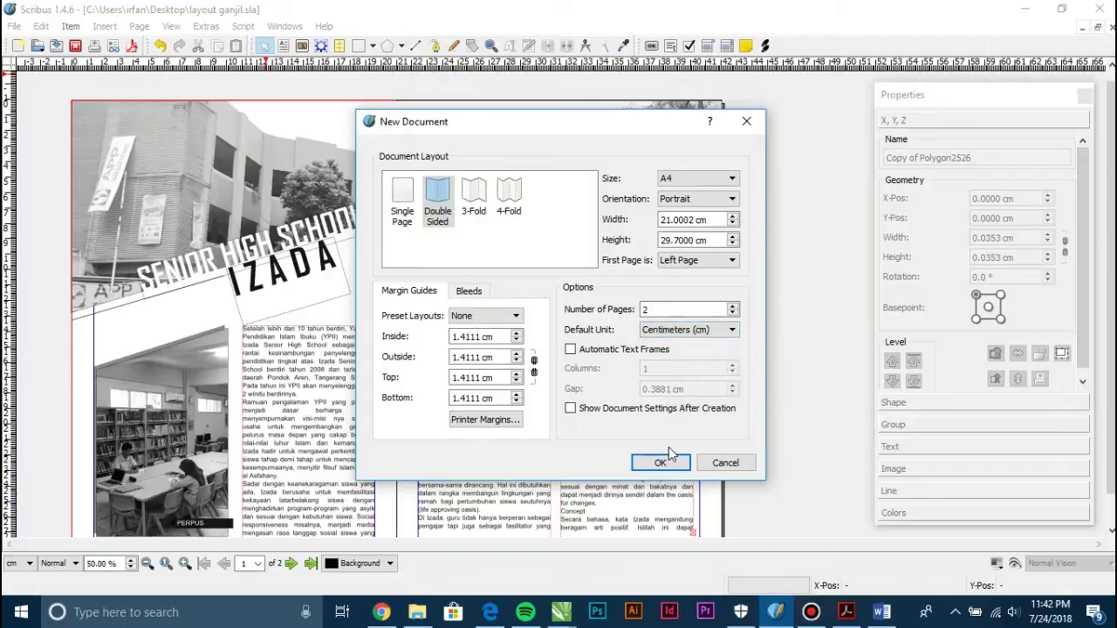
pyautogui.click(660, 463)
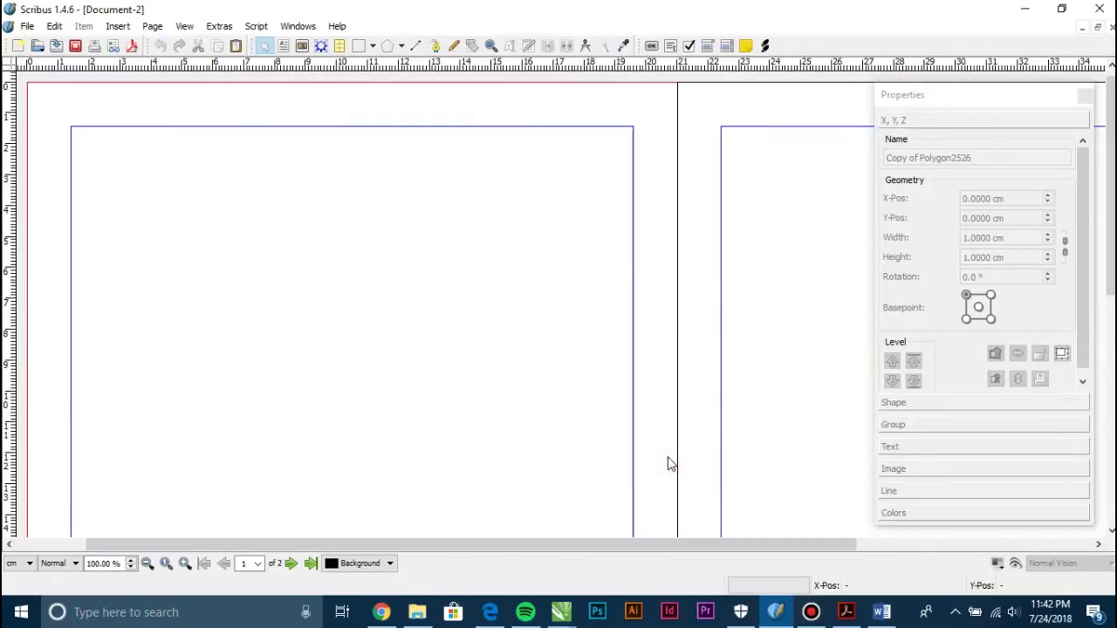
# Examine the "Cooking the Books" reference spread in the Acrobat Reader PDF and return to the blank Scribus document
pyautogui.scroll(-3, 514, 312)
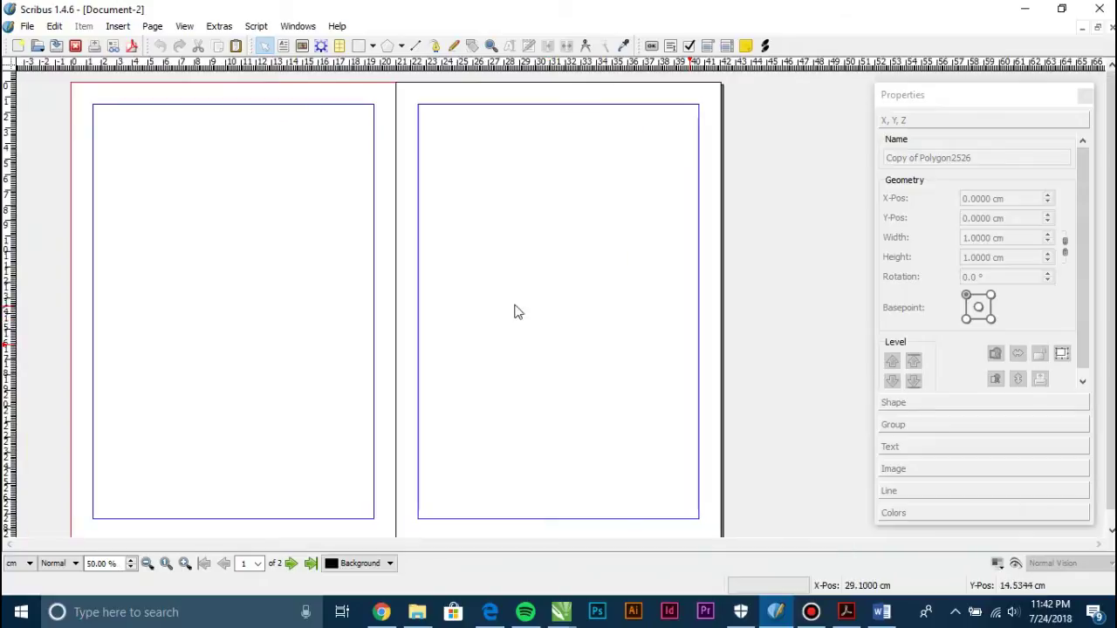
pyautogui.scroll(1, 123, 110)
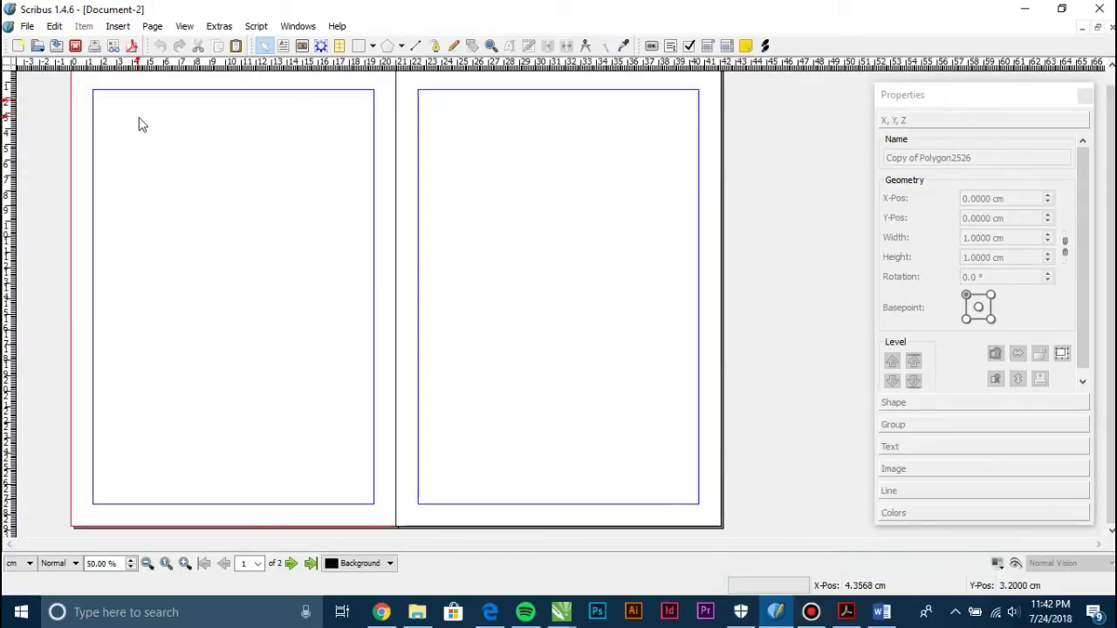
pyautogui.scroll(1, 147, 119)
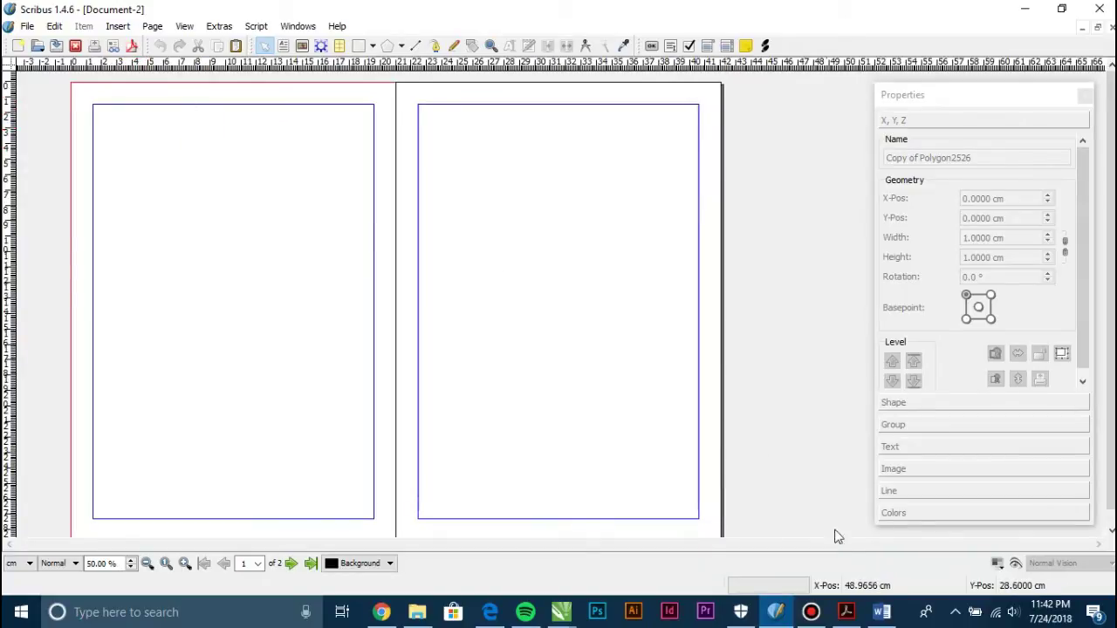
pyautogui.click(845, 612)
pyautogui.scroll(-1, 524, 181)
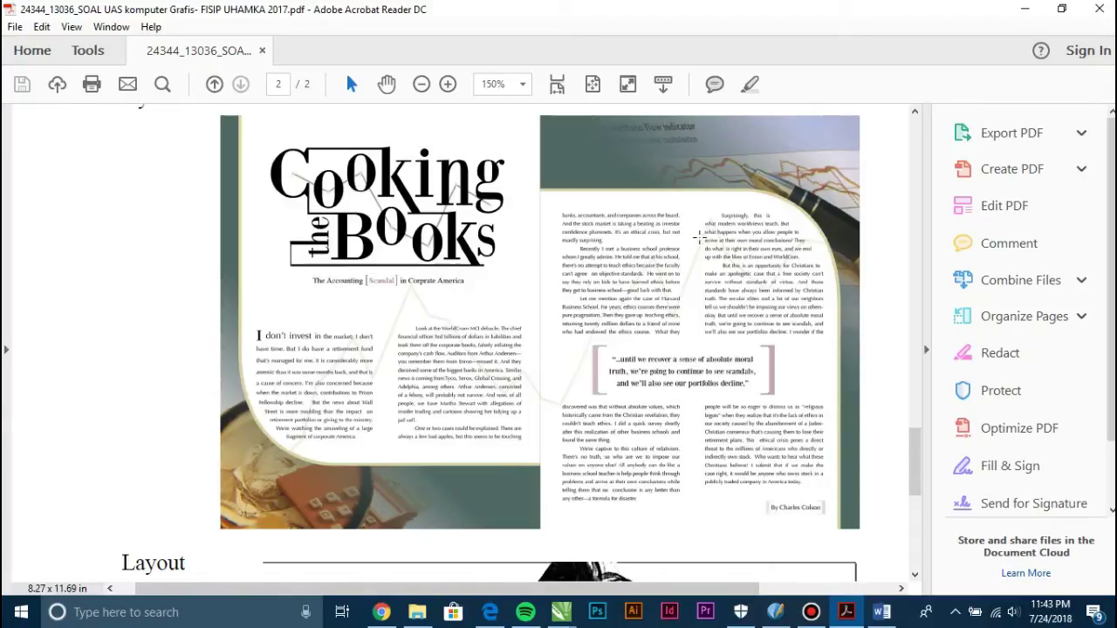
pyautogui.click(1099, 9)
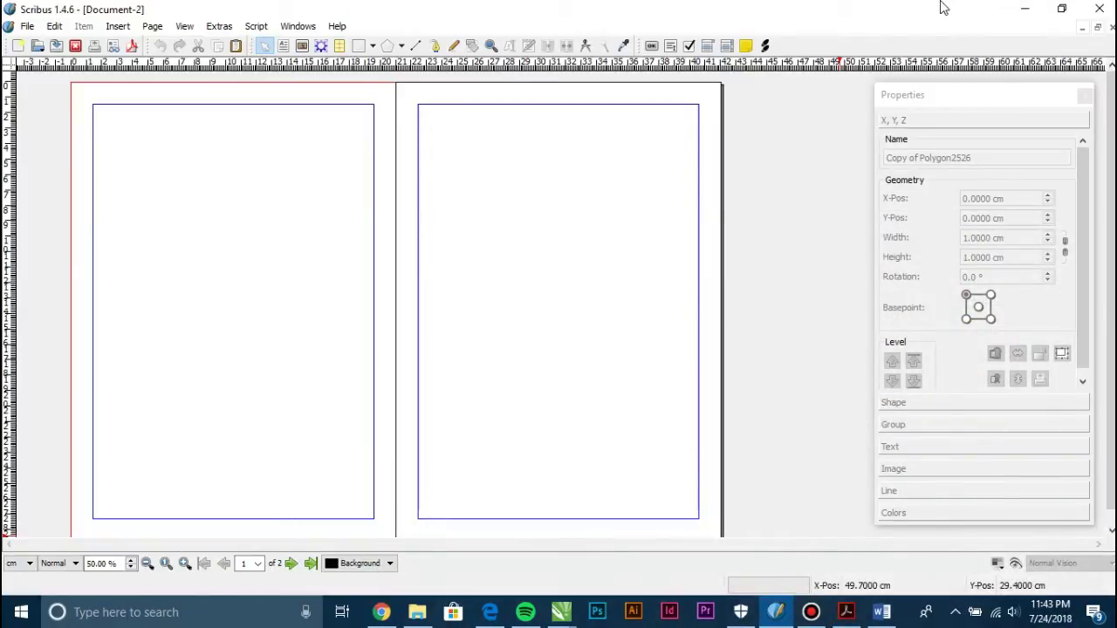
# Draw a rectangle about 20.97 cm wide and 29.62 cm high covering the whole first page
pyautogui.click(359, 48)
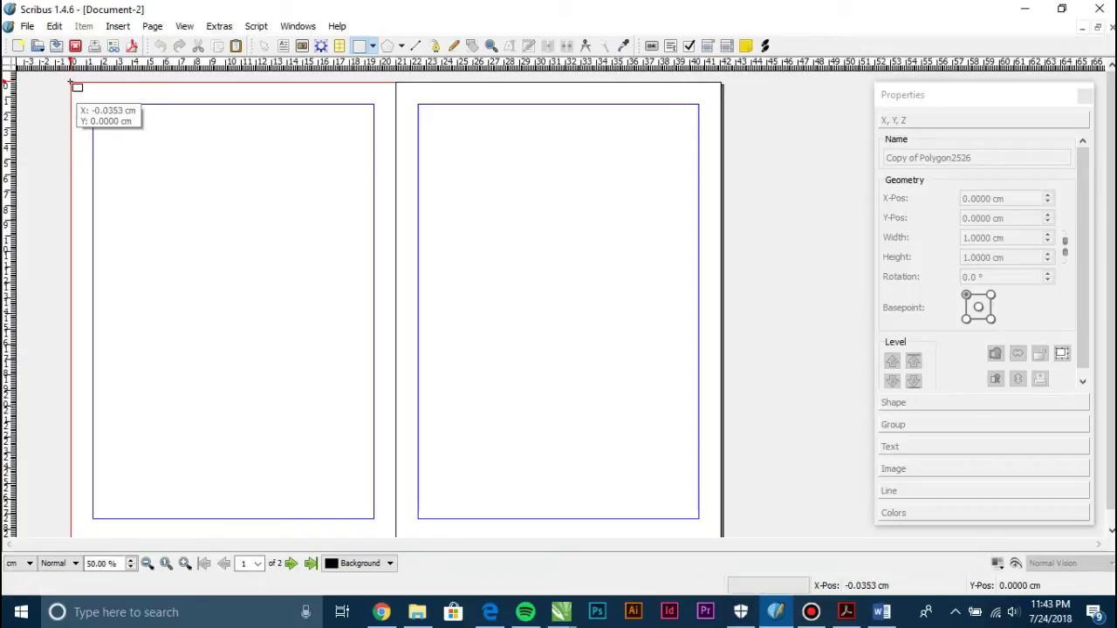
pyautogui.moveTo(72, 84); pyautogui.dragTo(399, 535)
pyautogui.moveTo(232, 517); pyautogui.dragTo(232, 524)
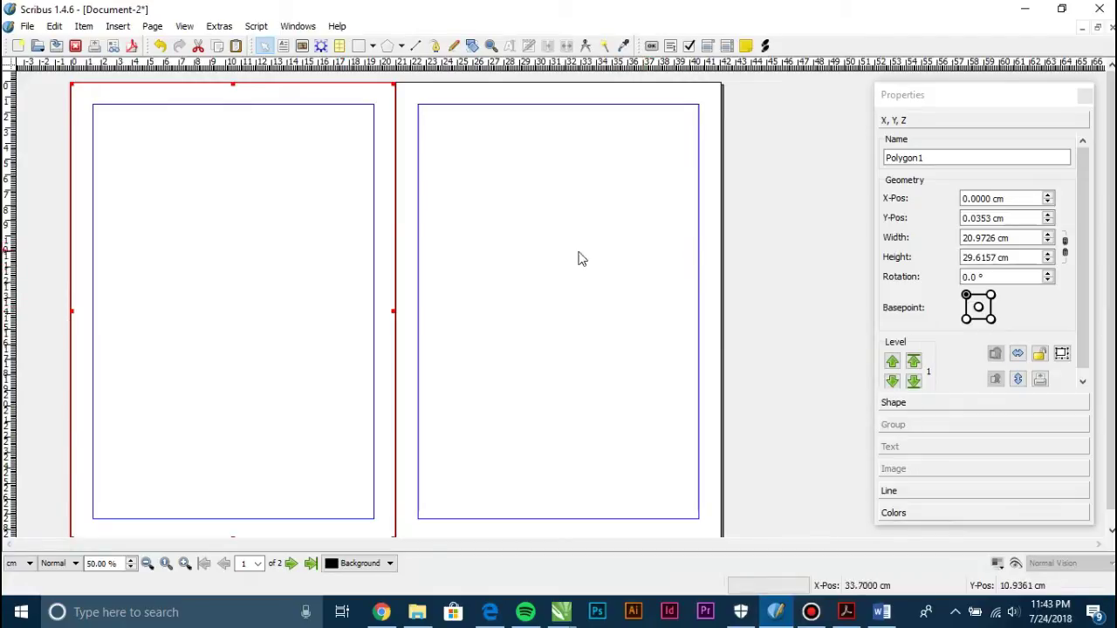
# Edit the rectangle's nodes and shift its upper-right node left along the page's top edge to an X position of about 1.37 cm
pyautogui.doubleClick(335, 275)
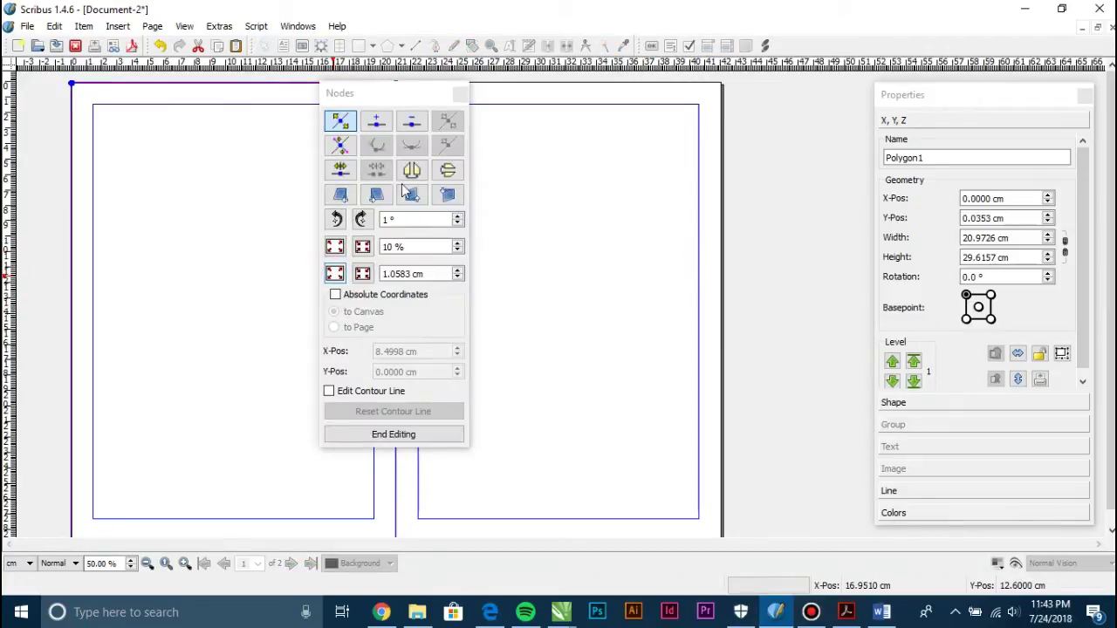
pyautogui.moveTo(398, 92); pyautogui.dragTo(720, 124)
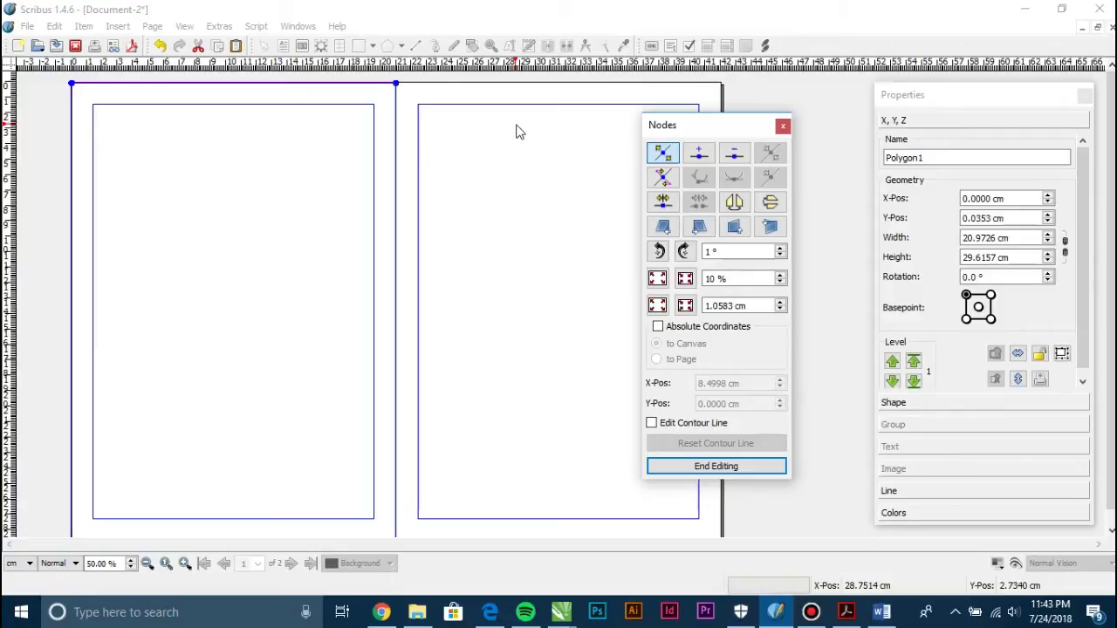
pyautogui.click(845, 612)
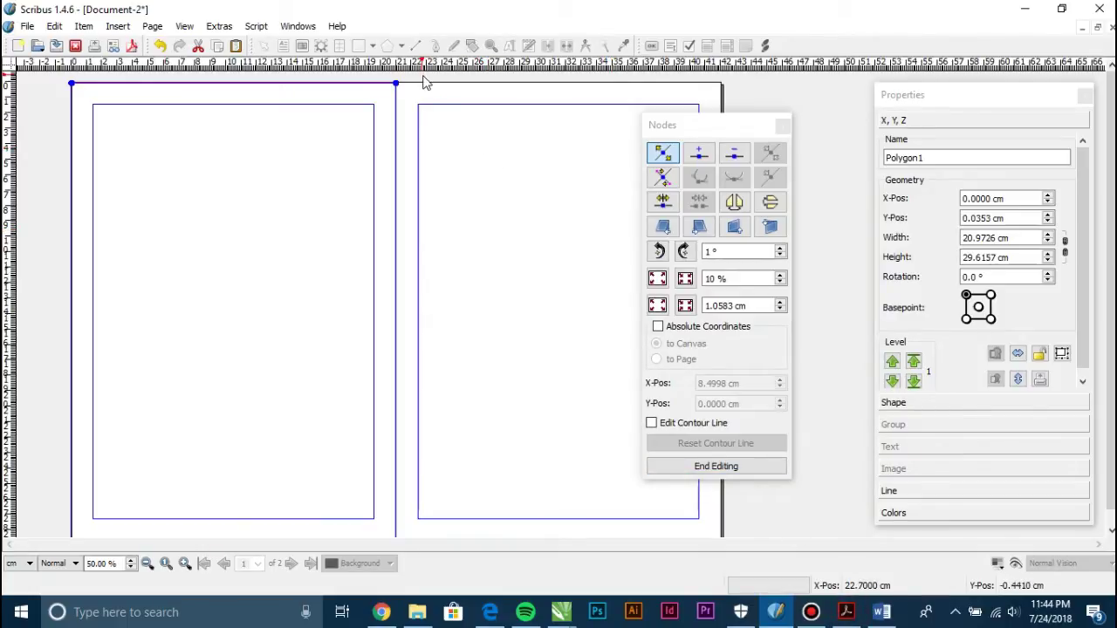
pyautogui.moveTo(423, 76); pyautogui.dragTo(380, 98)
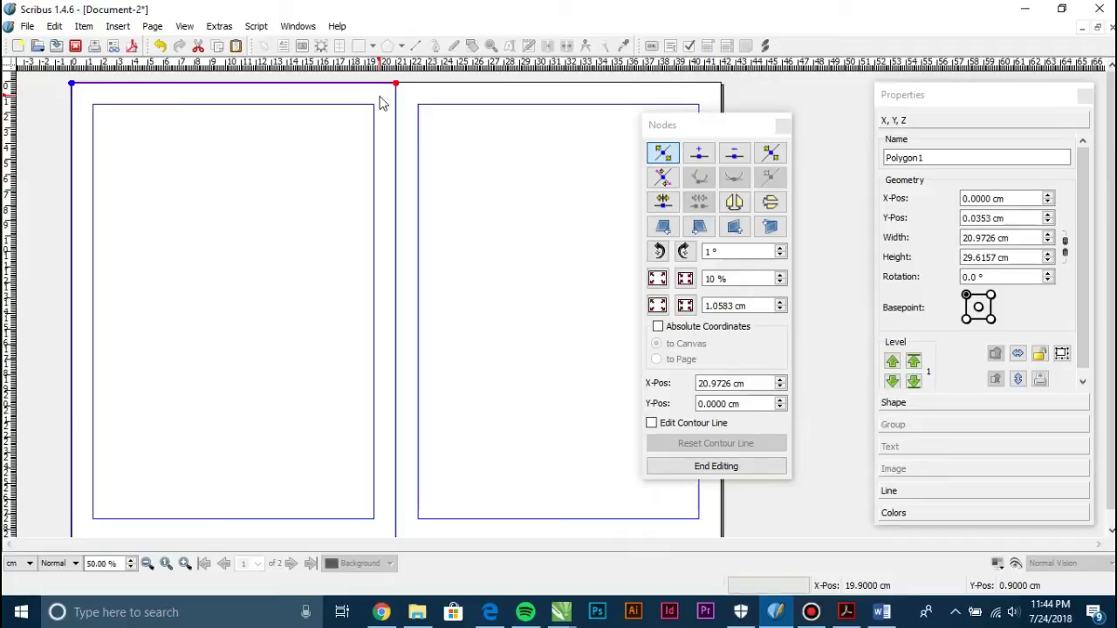
pyautogui.press('Left')
pyautogui.press('Left')
pyautogui.press('Left')
pyautogui.press('Left')
pyautogui.press('Left')
pyautogui.press('Left')
pyautogui.press('Left')
pyautogui.press('Left')
pyautogui.press('Left')
pyautogui.press('Left')
pyautogui.press('Left')
pyautogui.press('Left')
pyautogui.press('Left')
pyautogui.press('Left')
pyautogui.press('Left')
pyautogui.press('Left')
pyautogui.press('Left')
pyautogui.press('Left')
pyautogui.press('Left')
pyautogui.press('Left')
pyautogui.press('Left')
pyautogui.press('Left')
pyautogui.press('Left')
pyautogui.press('Left')
pyautogui.press('Left')
pyautogui.press('Left')
pyautogui.press('Left')
pyautogui.press('Left')
pyautogui.press('Left')
pyautogui.press('Left')
pyautogui.press('Left')
pyautogui.press('Left')
pyautogui.press('Left')
pyautogui.press('Left')
pyautogui.press('Left')
pyautogui.press('Left')
pyautogui.press('Left')
pyautogui.press('Left')
pyautogui.press('Left')
pyautogui.press('Left')
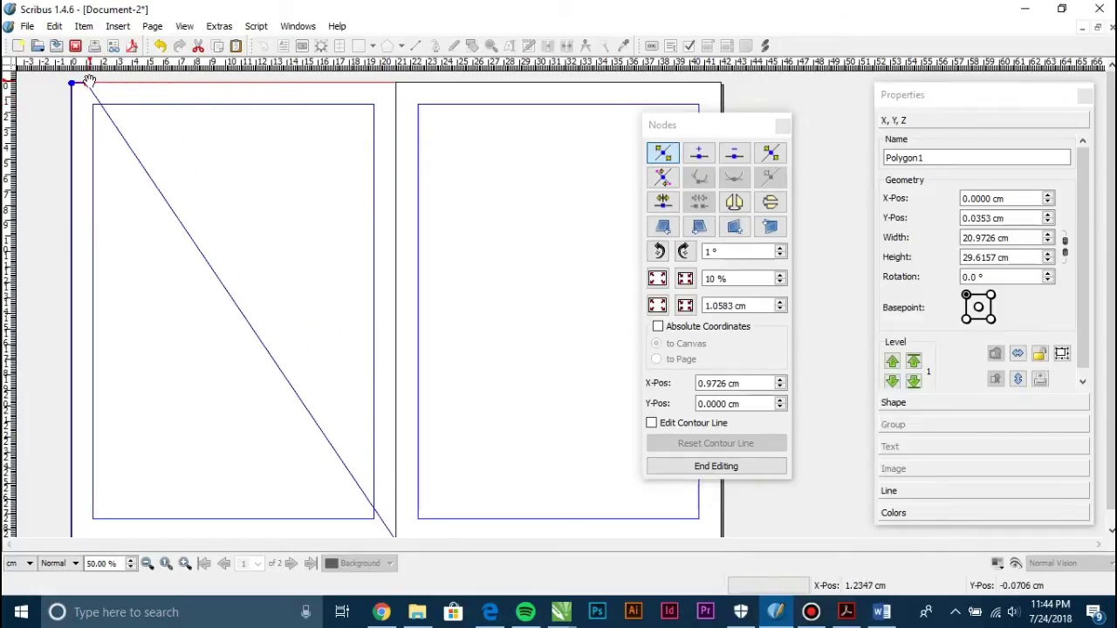
pyautogui.press('Right')
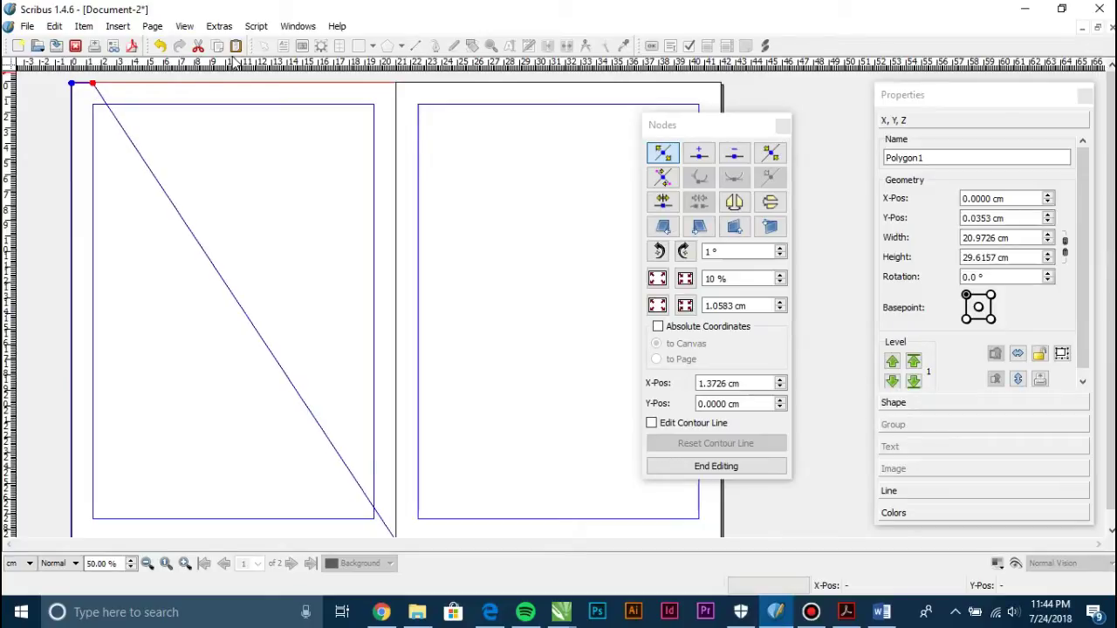
pyautogui.press('Left')
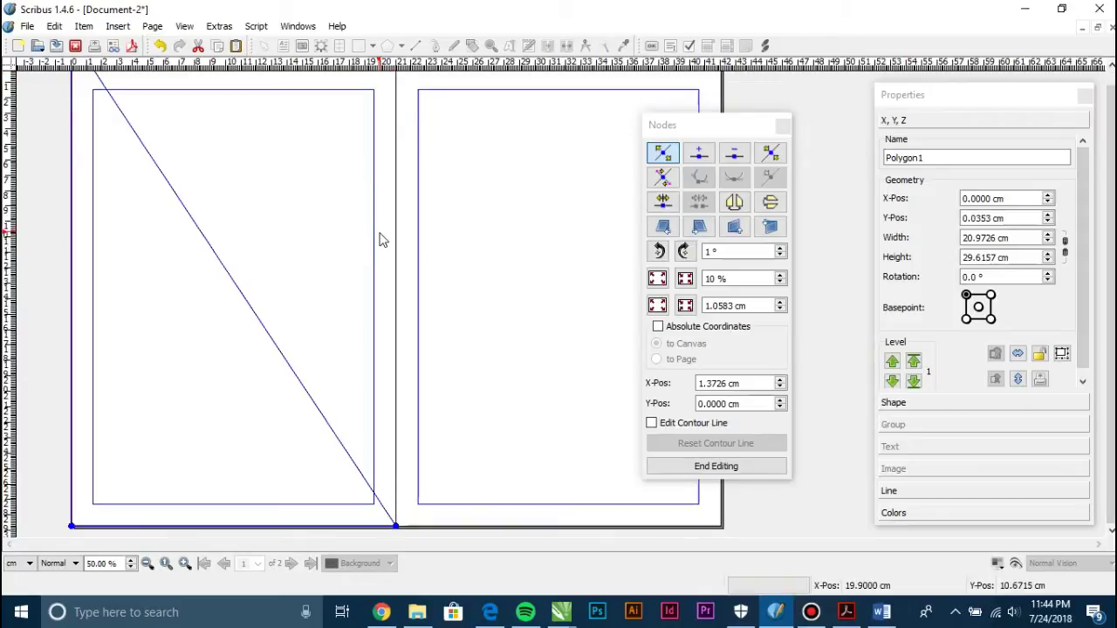
# Add three nodes along the lower half of the shape's diagonal edge
pyautogui.scroll(-1, 380, 242)
pyautogui.click(701, 157)
pyautogui.scroll(1, 599, 210)
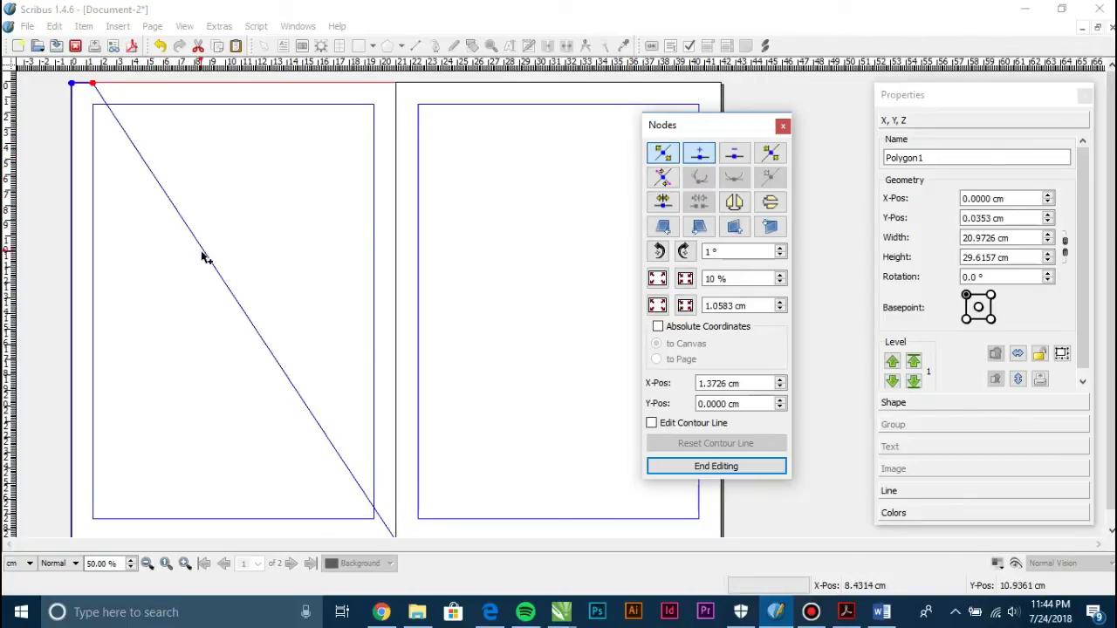
pyautogui.click(223, 280)
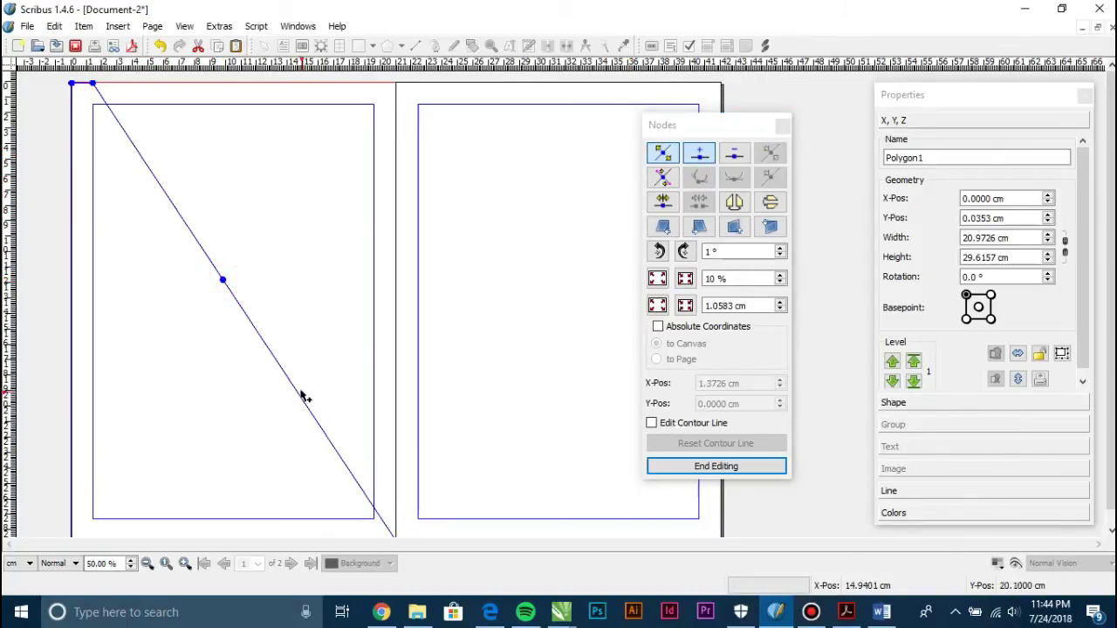
pyautogui.click(279, 364)
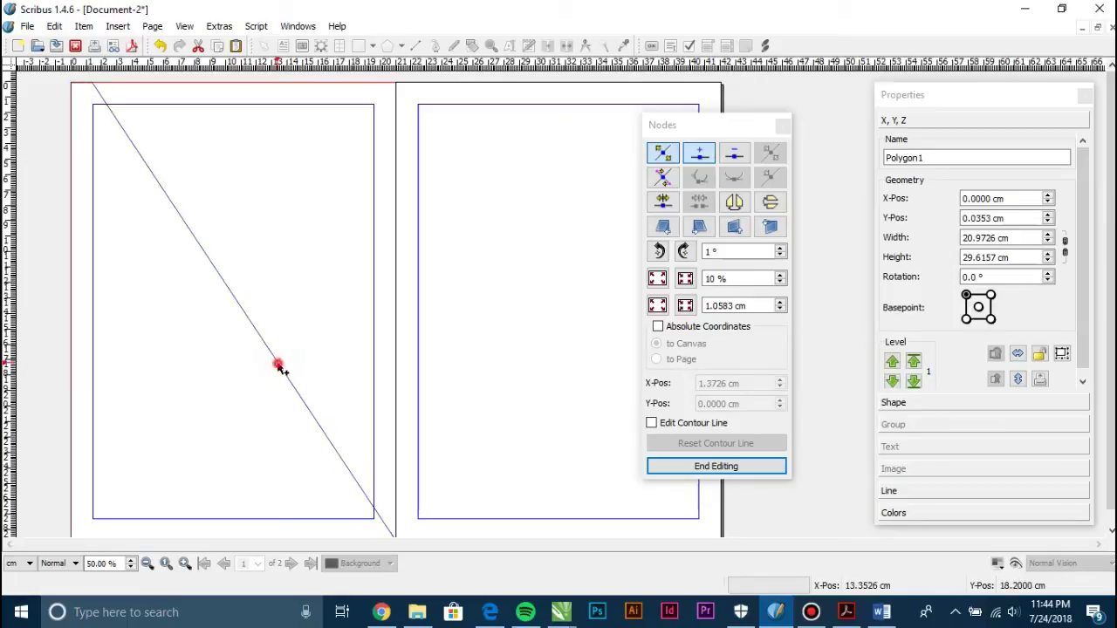
pyautogui.click(324, 431)
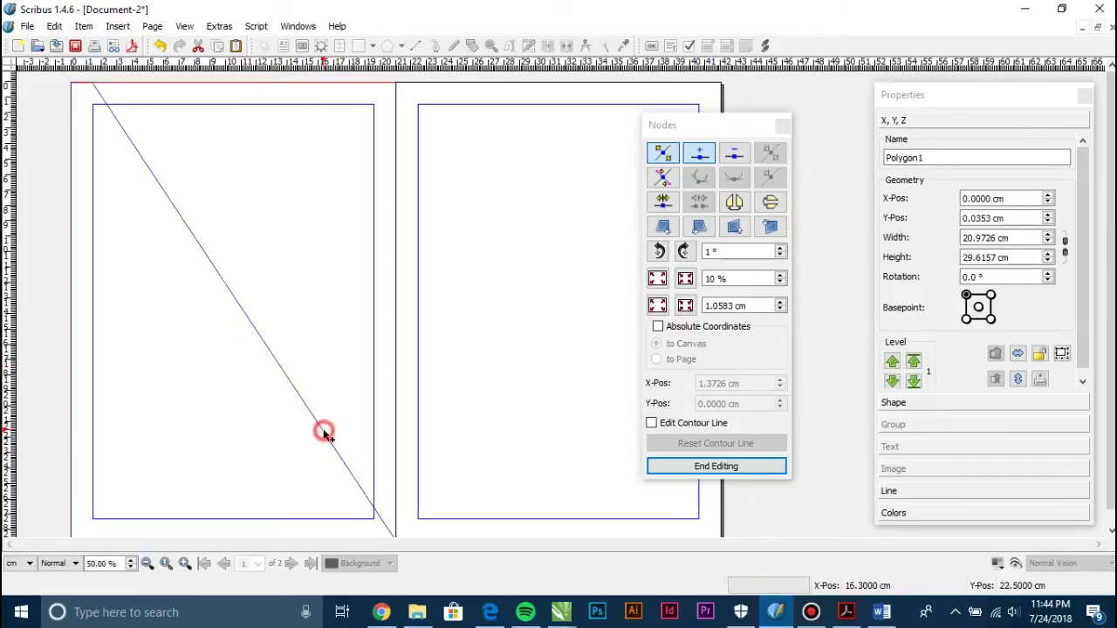
# Move the uppermost of the three added nodes left to the page's left margin, at an X position of about 1.39 cm
pyautogui.click(663, 156)
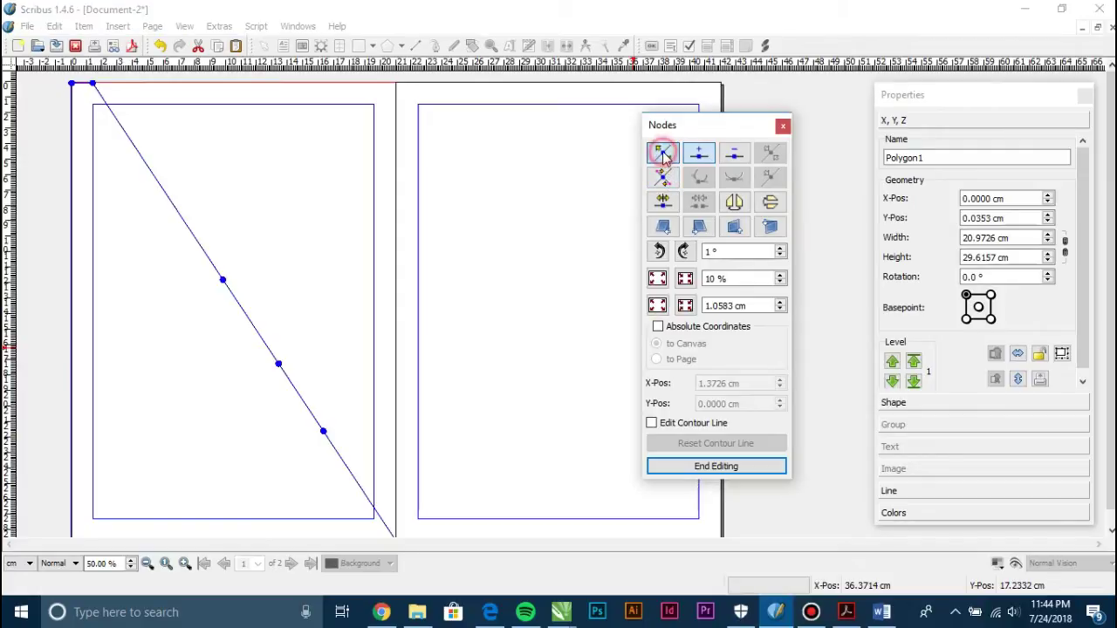
pyautogui.moveTo(309, 187); pyautogui.dragTo(157, 312)
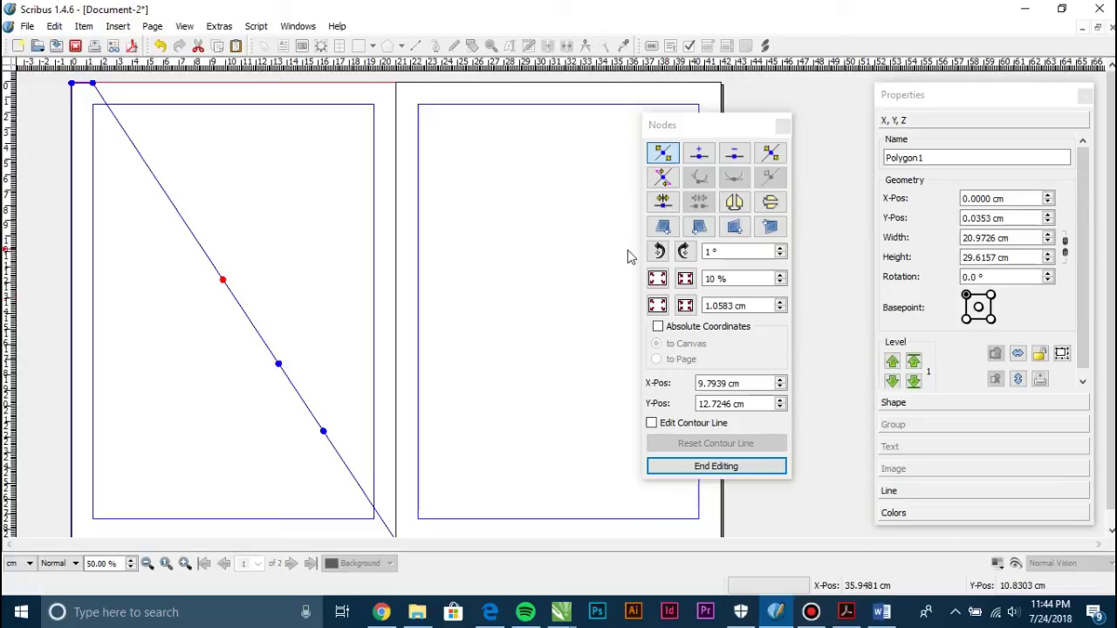
pyautogui.press('Left')
pyautogui.press('Left')
pyautogui.press('Left')
pyautogui.press('Left')
pyautogui.press('Left')
pyautogui.press('Left')
pyautogui.press('Left')
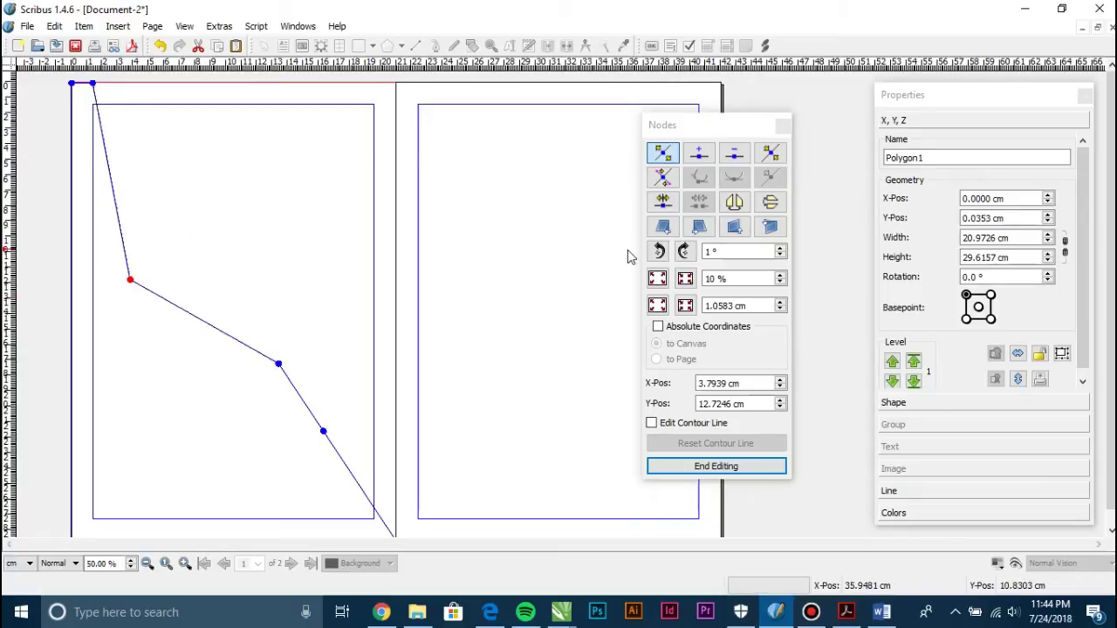
pyautogui.press('Right')
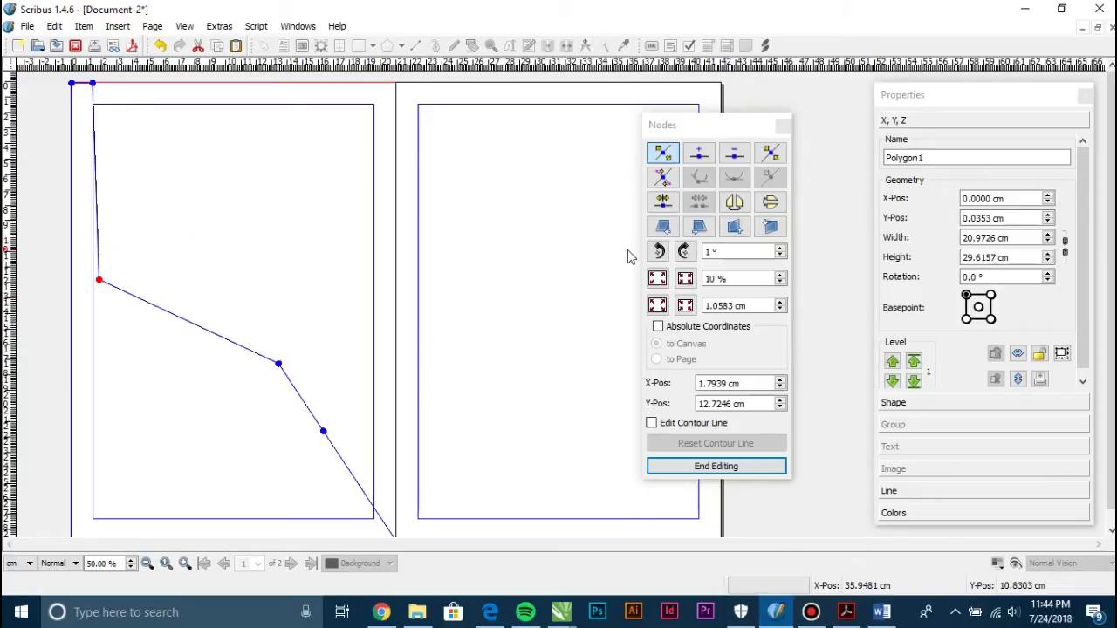
pyautogui.hotkey('shift', 'Left')
pyautogui.hotkey('shift', 'Left')
pyautogui.hotkey('shift', 'Left')
pyautogui.hotkey('shift', 'Left')
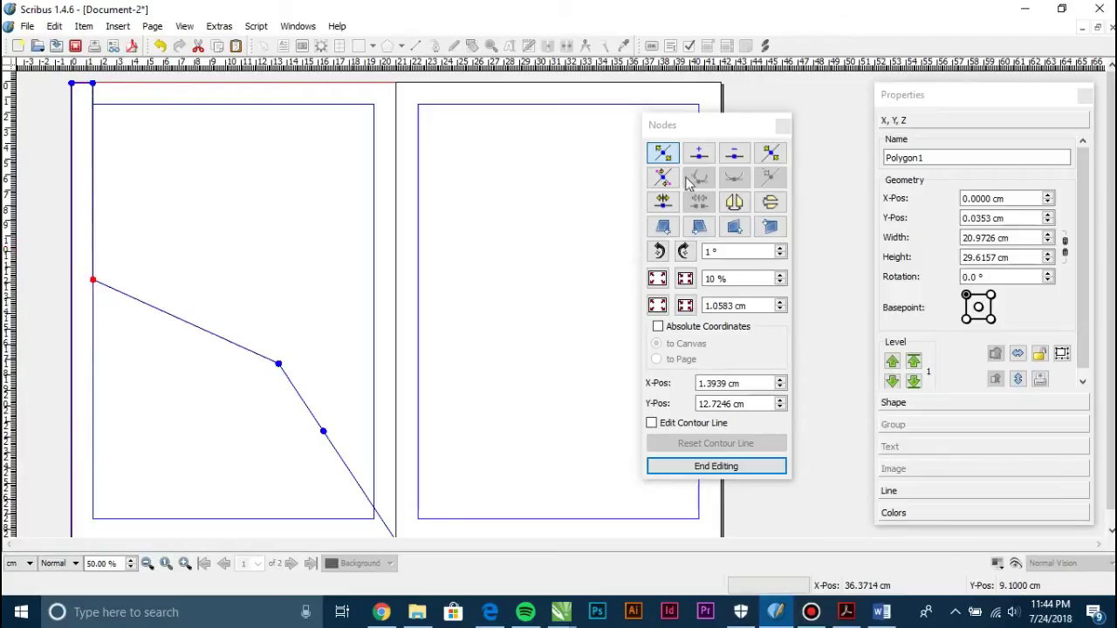
# Move the lowest of the three added nodes right to the first page's right edge, at an X position of about 20.98 cm
pyautogui.moveTo(414, 395); pyautogui.dragTo(298, 489)
pyautogui.press('Right')
pyautogui.press('Right')
pyautogui.hotkey('ctrl', 'Right')
pyautogui.hotkey('ctrl', 'Right')
pyautogui.hotkey('ctrl', 'Right')
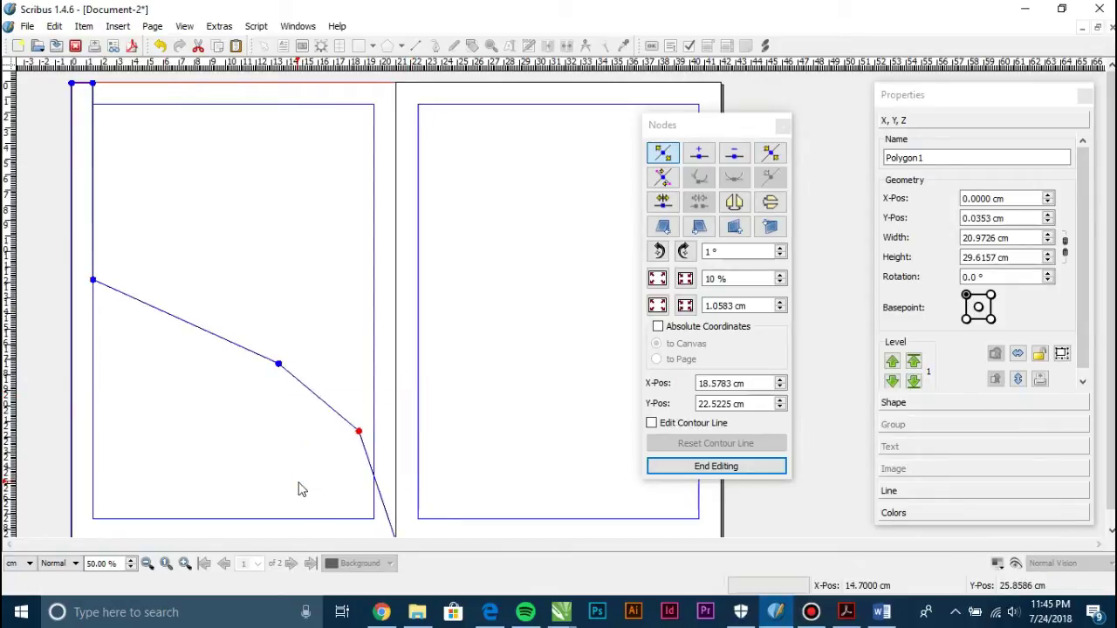
pyautogui.press('Right')
pyautogui.press('Right')
pyautogui.hotkey('ctrl', 'Right')
pyautogui.hotkey('ctrl', 'Right')
pyautogui.hotkey('ctrl', 'Right')
pyautogui.hotkey('ctrl', 'Right')
pyautogui.hotkey('ctrl', 'Right')
pyautogui.hotkey('ctrl', 'Left')
pyautogui.scroll(-1, 298, 489)
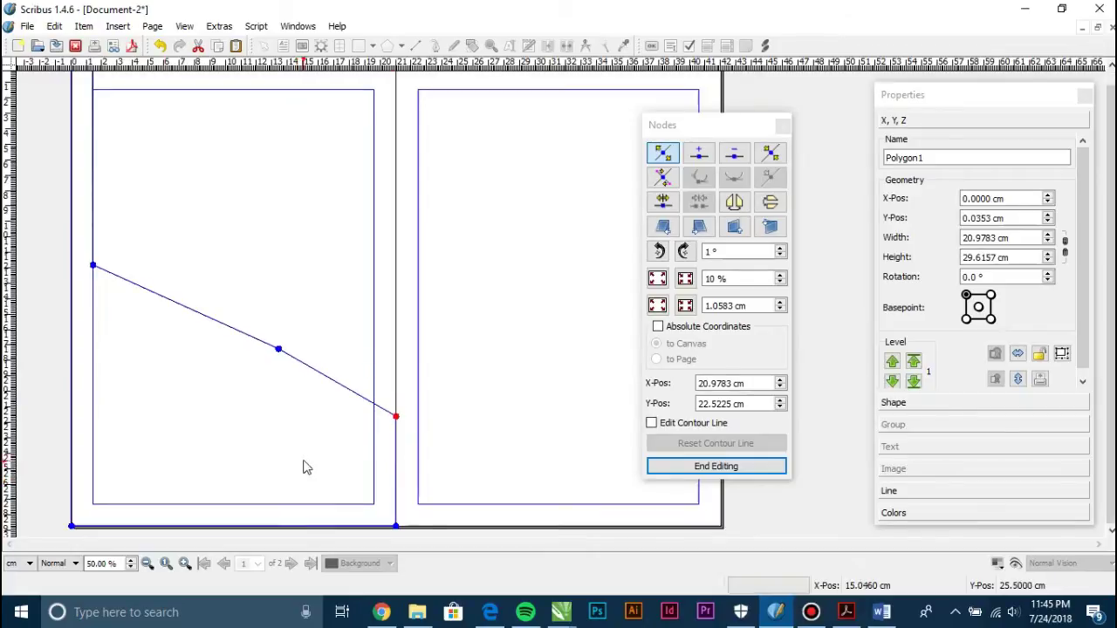
# Move the middle node of the diagonal down, level with the right-hand node, to a Y position of about 22.56 cm
pyautogui.moveTo(319, 277); pyautogui.dragTo(243, 431)
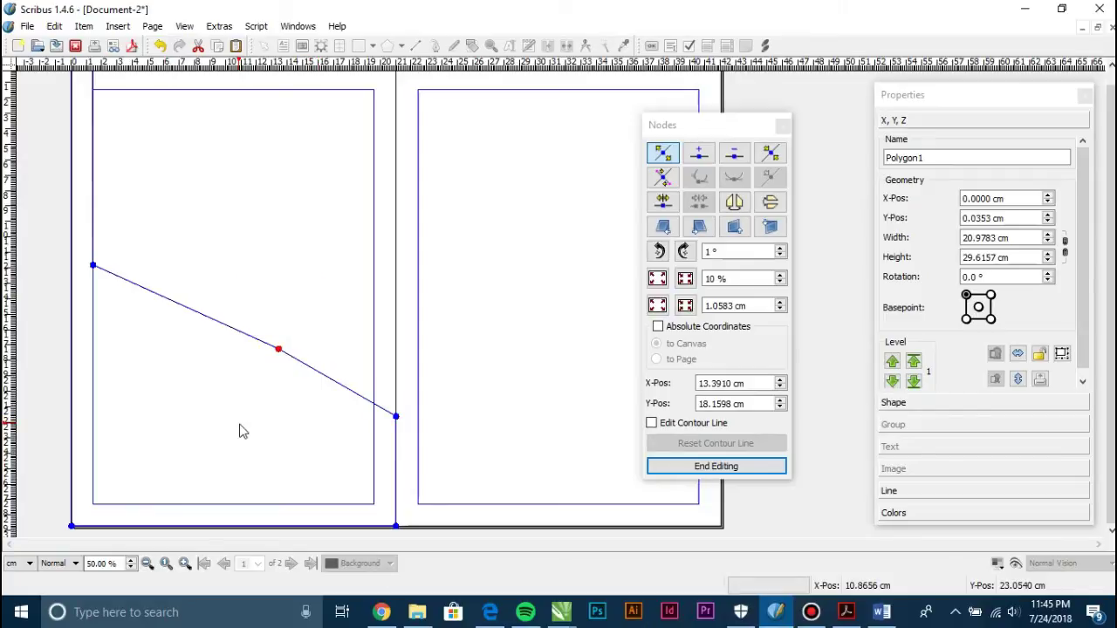
pyautogui.hotkey('ctrl', 'Down')
pyautogui.hotkey('ctrl', 'Down')
pyautogui.hotkey('ctrl', 'Down')
pyautogui.hotkey('ctrl', 'Down')
pyautogui.hotkey('ctrl', 'Down')
pyautogui.hotkey('ctrl', 'Down')
pyautogui.hotkey('ctrl', 'Down')
pyautogui.hotkey('ctrl', 'Down')
pyautogui.hotkey('ctrl', 'Down')
pyautogui.hotkey('ctrl', 'Down')
pyautogui.hotkey('ctrl', 'Down')
pyautogui.hotkey('ctrl', 'Down')
pyautogui.hotkey('ctrl', 'Down')
pyautogui.hotkey('ctrl', 'Down')
pyautogui.hotkey('ctrl', 'Down')
pyautogui.hotkey('ctrl', 'Down')
pyautogui.hotkey('ctrl', 'Down')
pyautogui.hotkey('ctrl', 'Down')
pyautogui.hotkey('ctrl', 'Down')
pyautogui.hotkey('ctrl', 'Down')
pyautogui.hotkey('ctrl', 'Down')
pyautogui.hotkey('ctrl', 'Down')
pyautogui.hotkey('ctrl', 'Down')
pyautogui.hotkey('ctrl', 'Down')
pyautogui.hotkey('ctrl', 'Down')
pyautogui.hotkey('ctrl', 'Down')
pyautogui.hotkey('ctrl', 'Down')
pyautogui.hotkey('ctrl', 'Down')
pyautogui.hotkey('ctrl', 'Down')
pyautogui.hotkey('ctrl', 'Down')
pyautogui.hotkey('ctrl', 'Down')
pyautogui.hotkey('ctrl', 'Down')
pyautogui.hotkey('ctrl', 'Down')
pyautogui.hotkey('ctrl', 'Down')
pyautogui.hotkey('ctrl', 'Down')
pyautogui.hotkey('ctrl', 'Down')
pyautogui.hotkey('ctrl', 'Down')
pyautogui.hotkey('ctrl', 'Down')
pyautogui.hotkey('ctrl', 'Down')
pyautogui.hotkey('ctrl', 'Down')
pyautogui.hotkey('ctrl', 'Down')
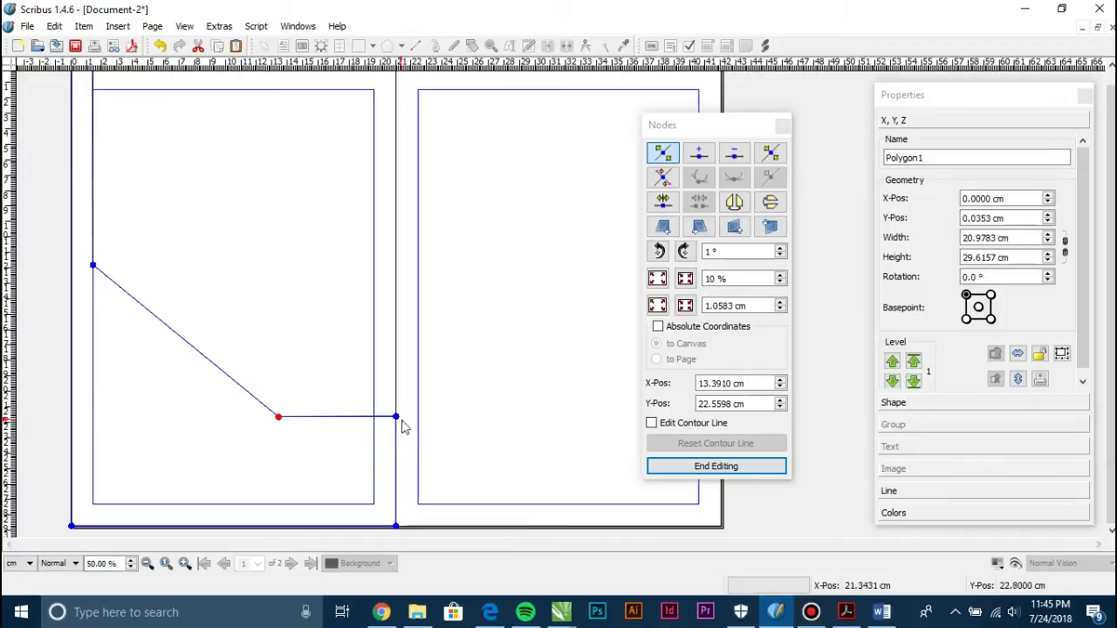
# Move the same middle node left to an X position of about 5.39 cm
pyautogui.moveTo(331, 335); pyautogui.dragTo(223, 485)
pyautogui.press('Left')
pyautogui.press('Left')
pyautogui.press('Left')
pyautogui.press('Left')
pyautogui.press('Left')
pyautogui.press('Left')
pyautogui.press('Left')
pyautogui.press('Left')
pyautogui.press('Left')
pyautogui.press('Left')
pyautogui.press('Left')
pyautogui.press('Left')
pyautogui.press('Left')
pyautogui.press('Right')
pyautogui.press('Right')
pyautogui.press('Right')
pyautogui.press('Right')
pyautogui.press('Right')
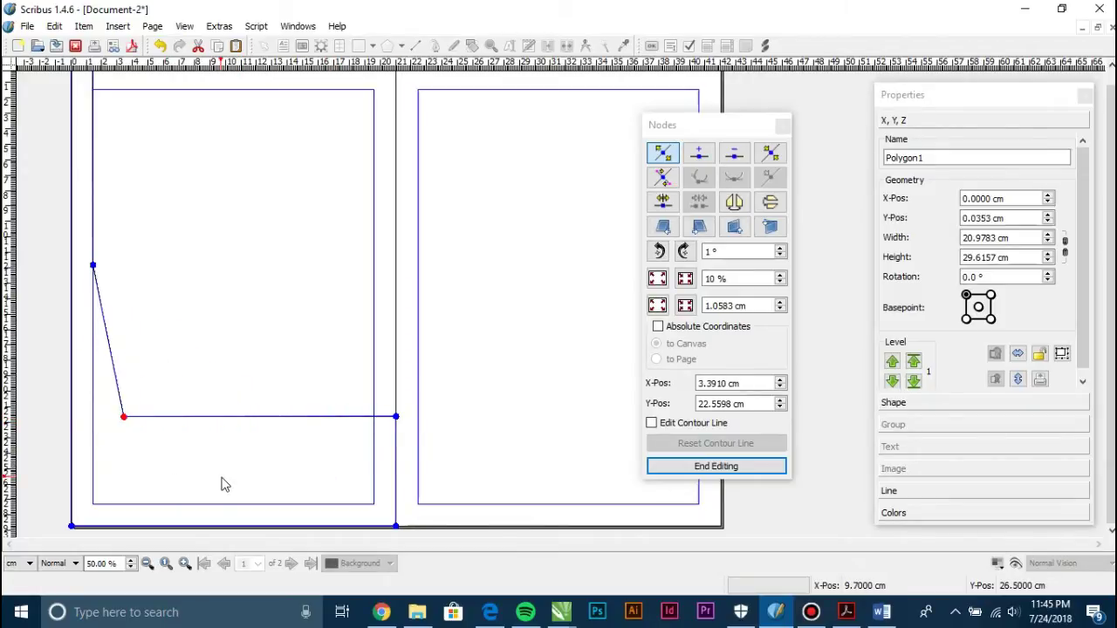
pyautogui.press('Left')
pyautogui.press('Right')
pyautogui.press('Right')
pyautogui.press('Left')
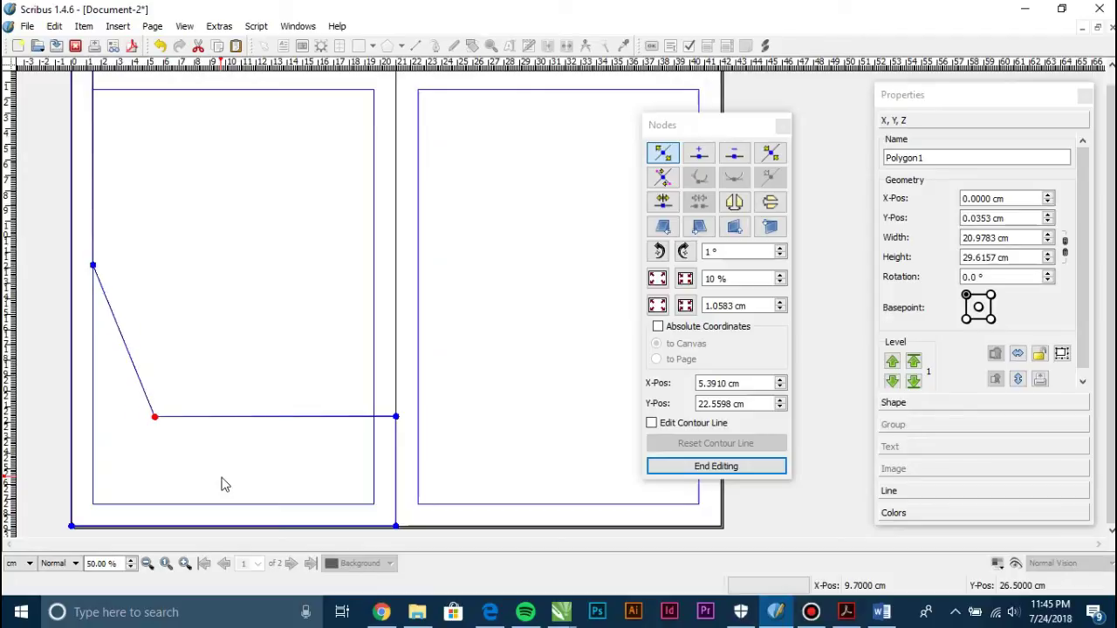
# Move the node on the page's left margin straight down to a Y position of about 16.72 cm
pyautogui.moveTo(136, 231); pyautogui.dragTo(62, 311)
pyautogui.press('Down')
pyautogui.press('Down')
pyautogui.press('Down')
pyautogui.press('Down')
pyautogui.press('Down')
pyautogui.press('Down')
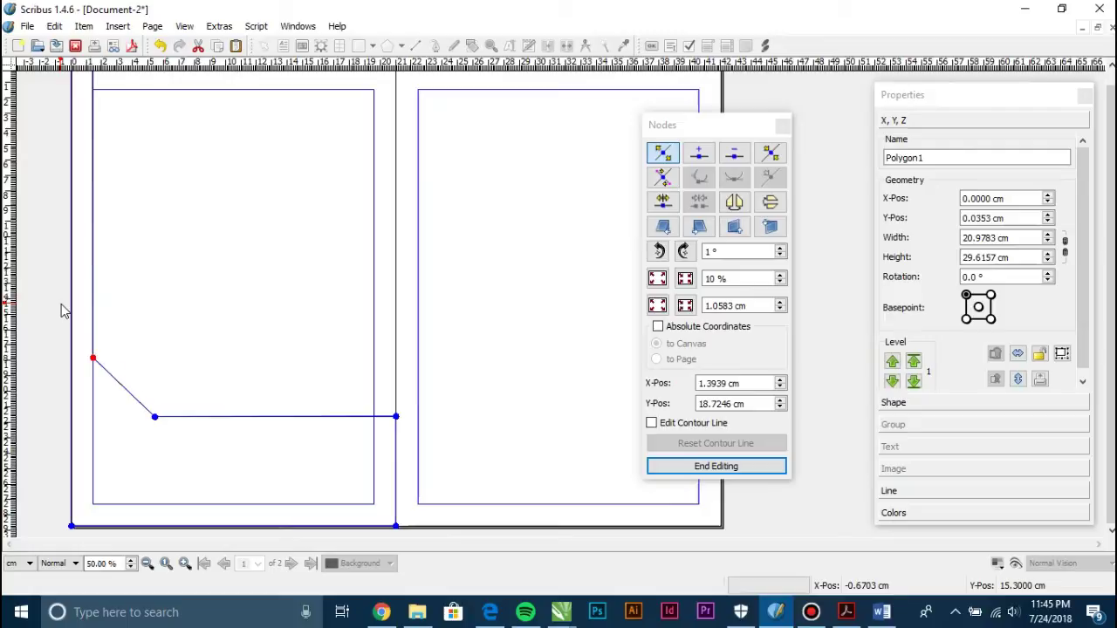
pyautogui.press('Up')
pyautogui.press('Up')
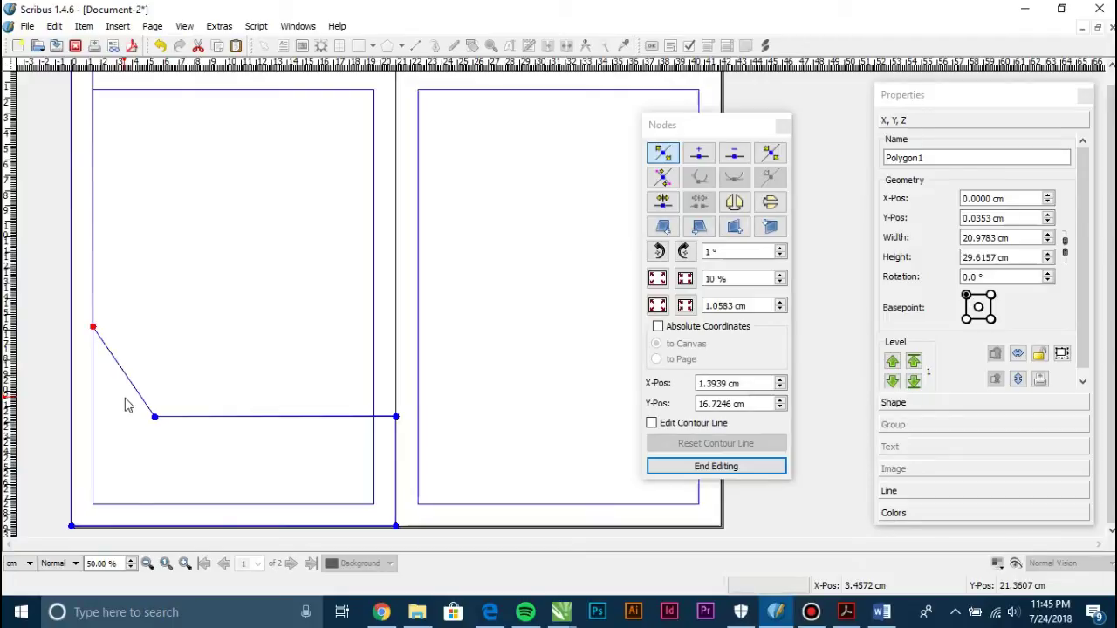
# Try to bend the short diagonal edge by pulling a control point up from its lower node, and undo the change
pyautogui.click(669, 181)
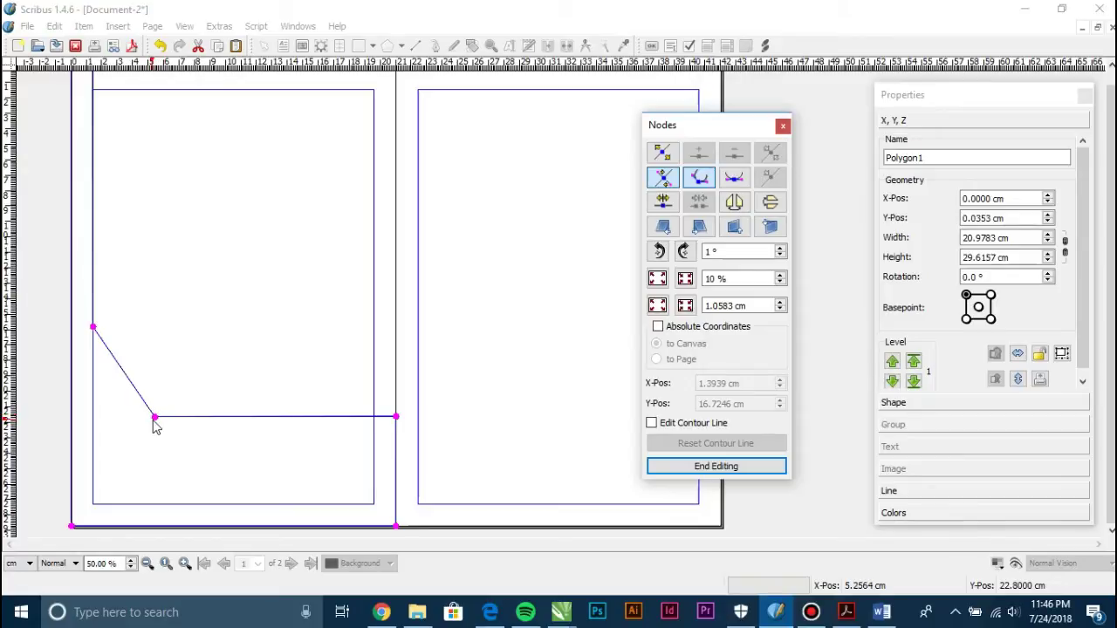
pyautogui.moveTo(156, 417); pyautogui.dragTo(166, 381)
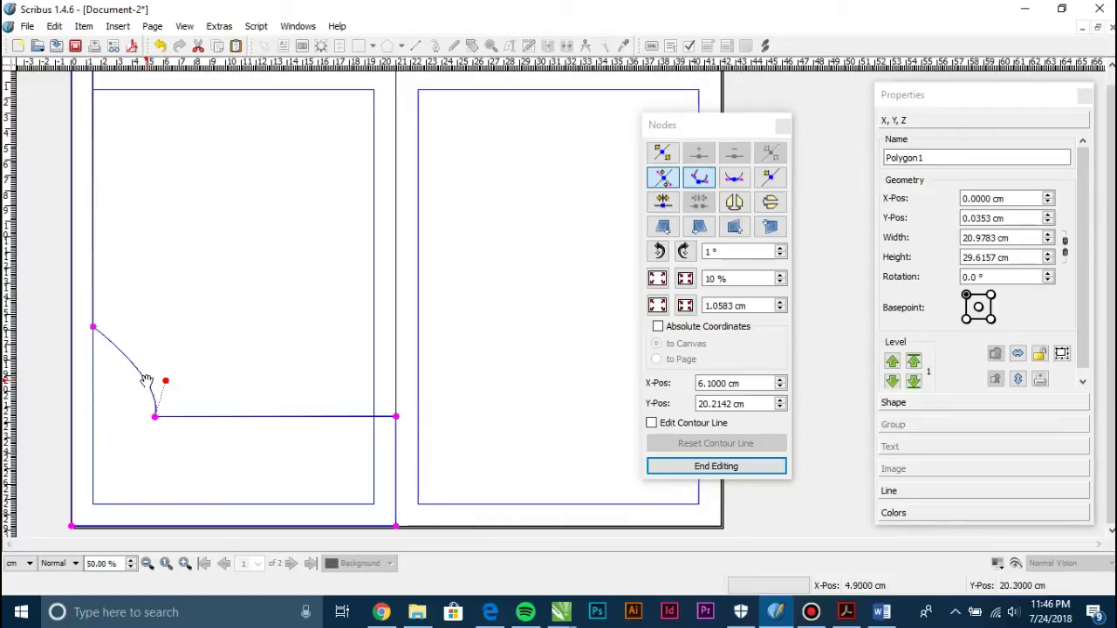
pyautogui.hotkey('ctrl', 'z')
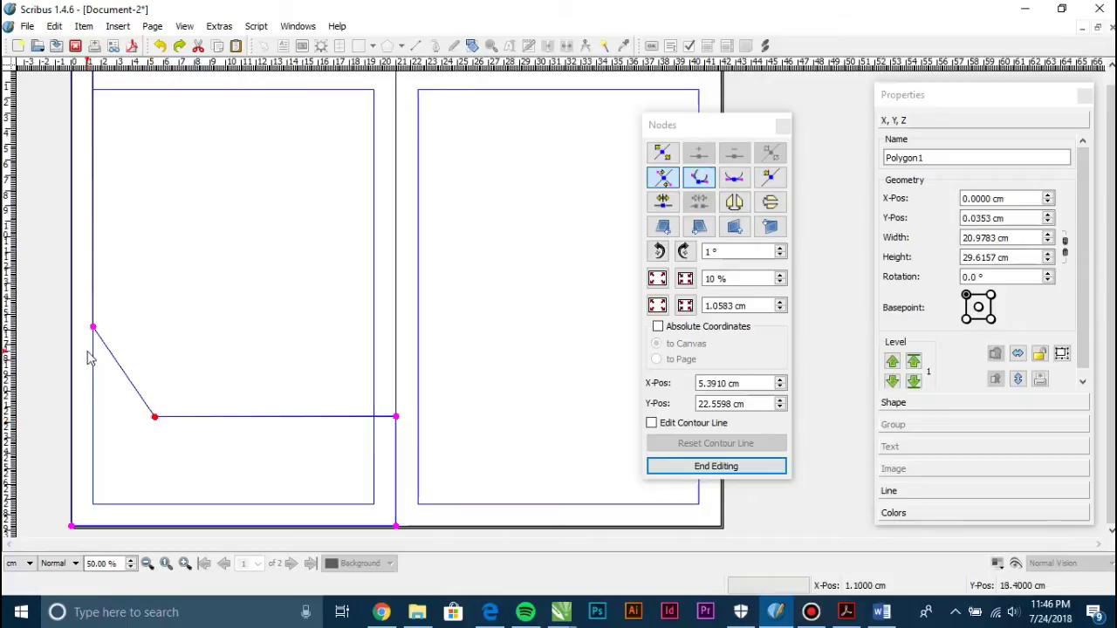
pyautogui.scroll(1, 91, 218)
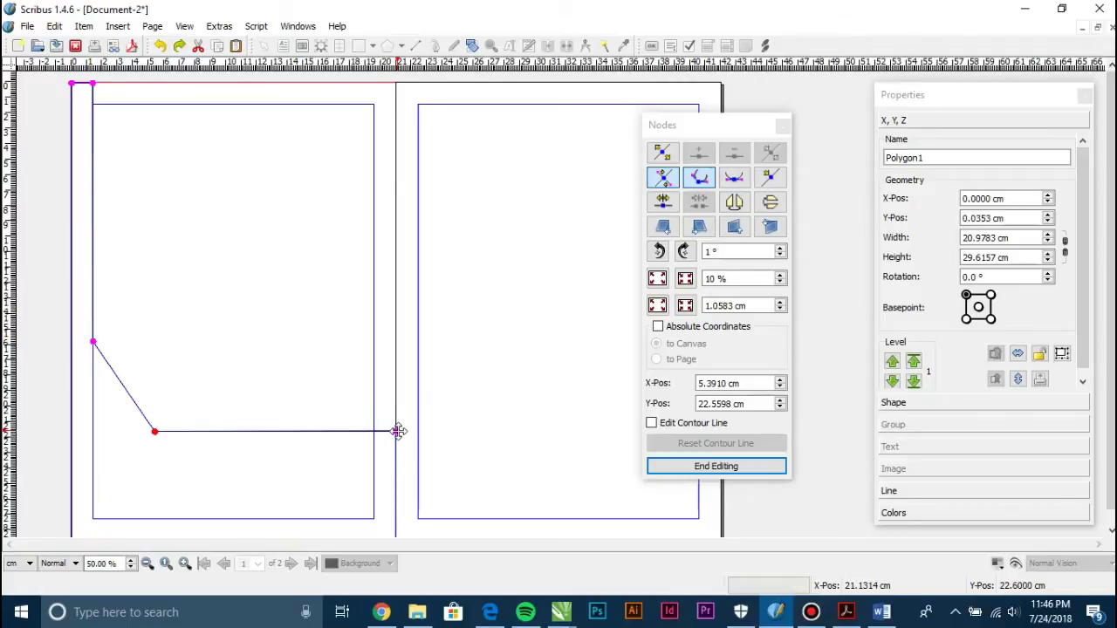
pyautogui.scroll(-1, 392, 449)
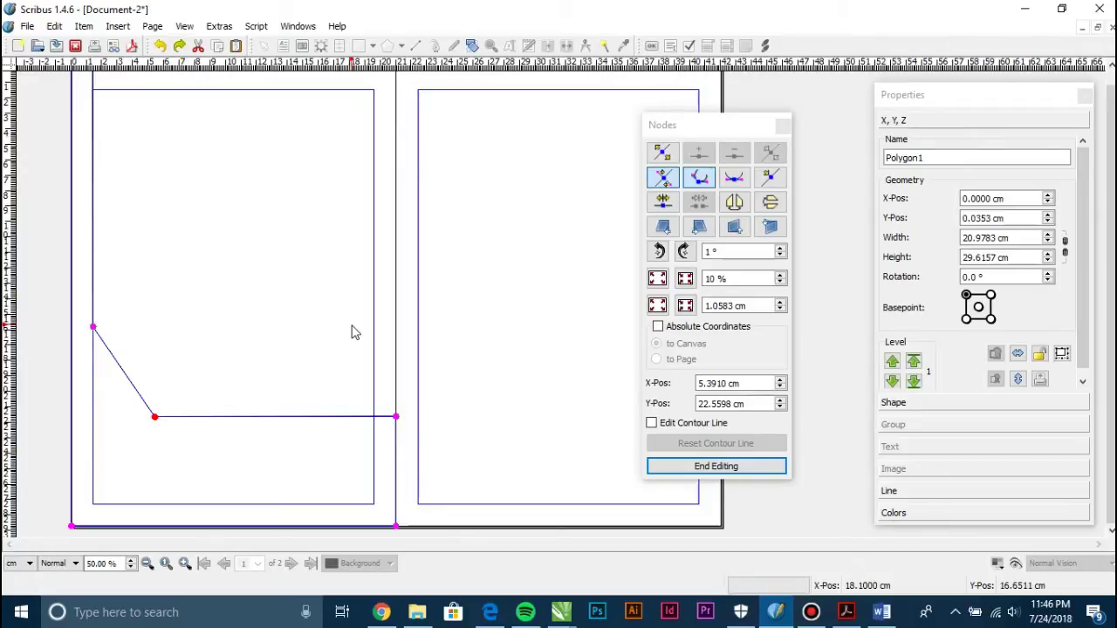
# Round the short diagonal by pulling its lower node's control point left to about X 1.50 cm, Y 22.26 cm, and end node editing
pyautogui.click(667, 181)
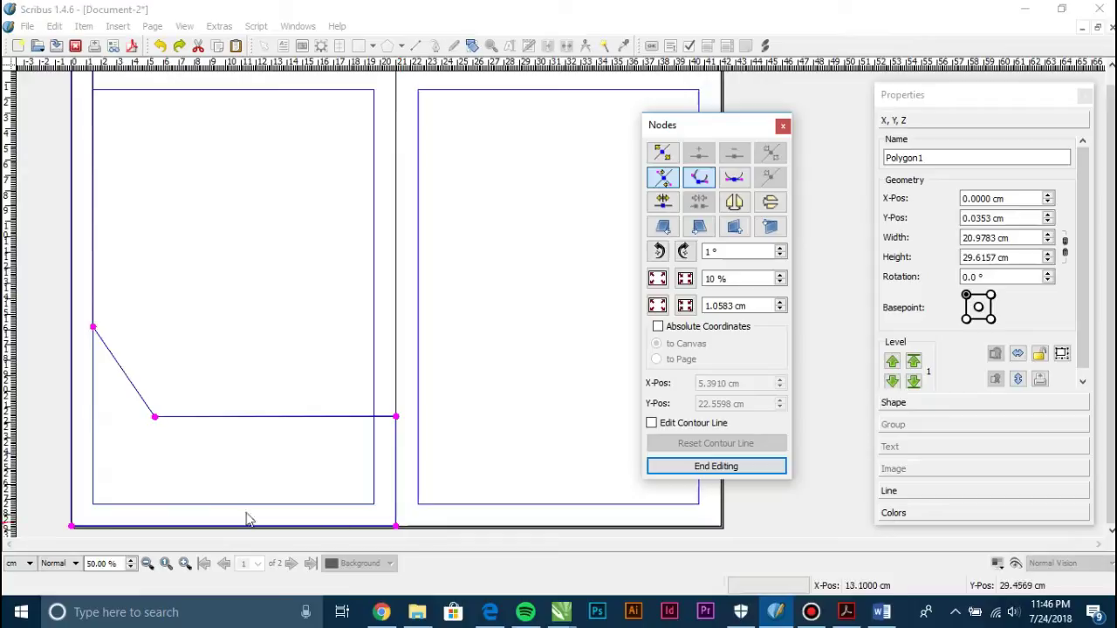
pyautogui.click(662, 154)
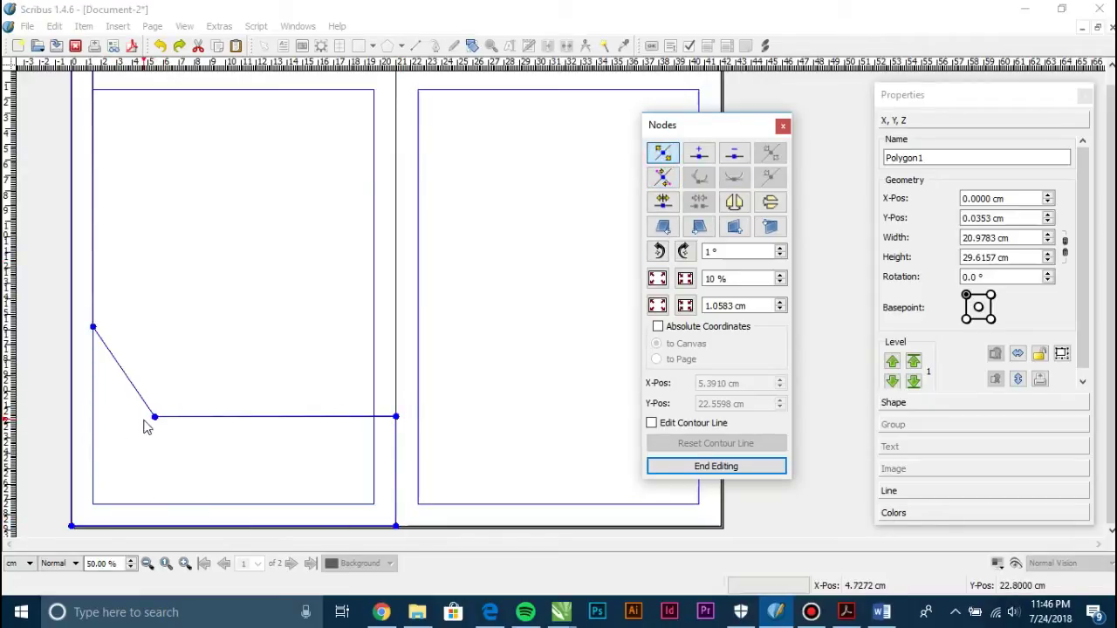
pyautogui.click(666, 181)
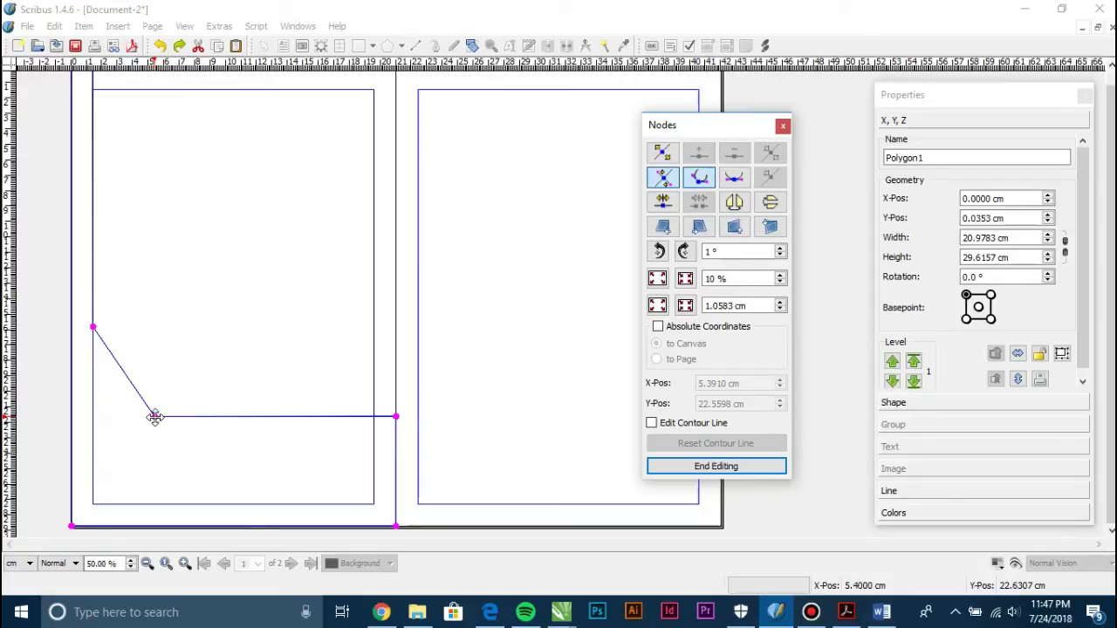
pyautogui.moveTo(155, 418); pyautogui.dragTo(94, 413)
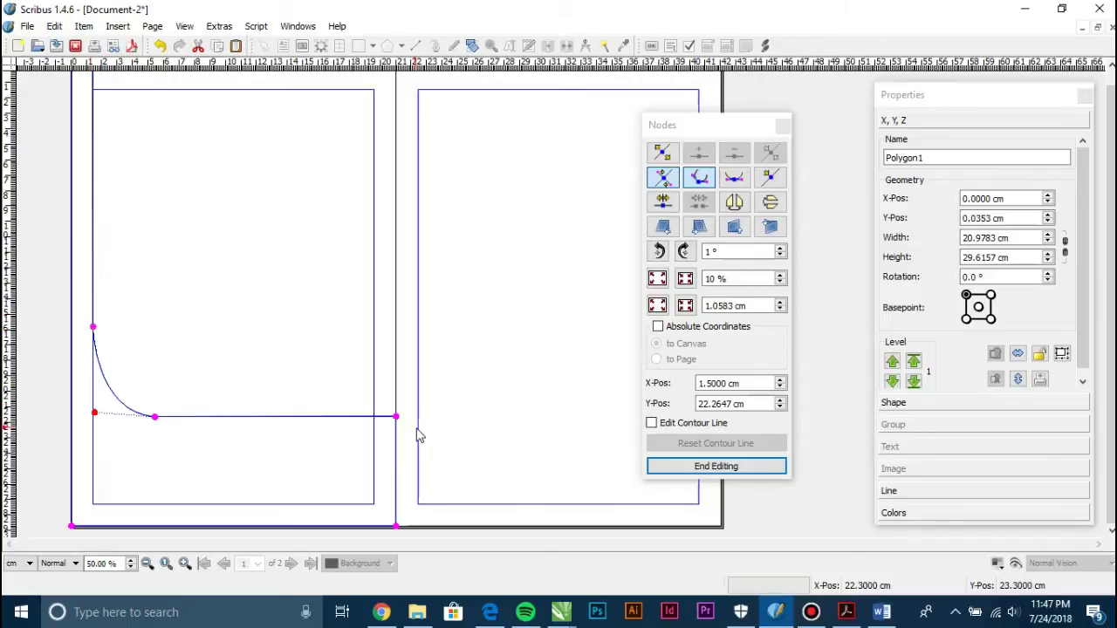
pyautogui.click(698, 466)
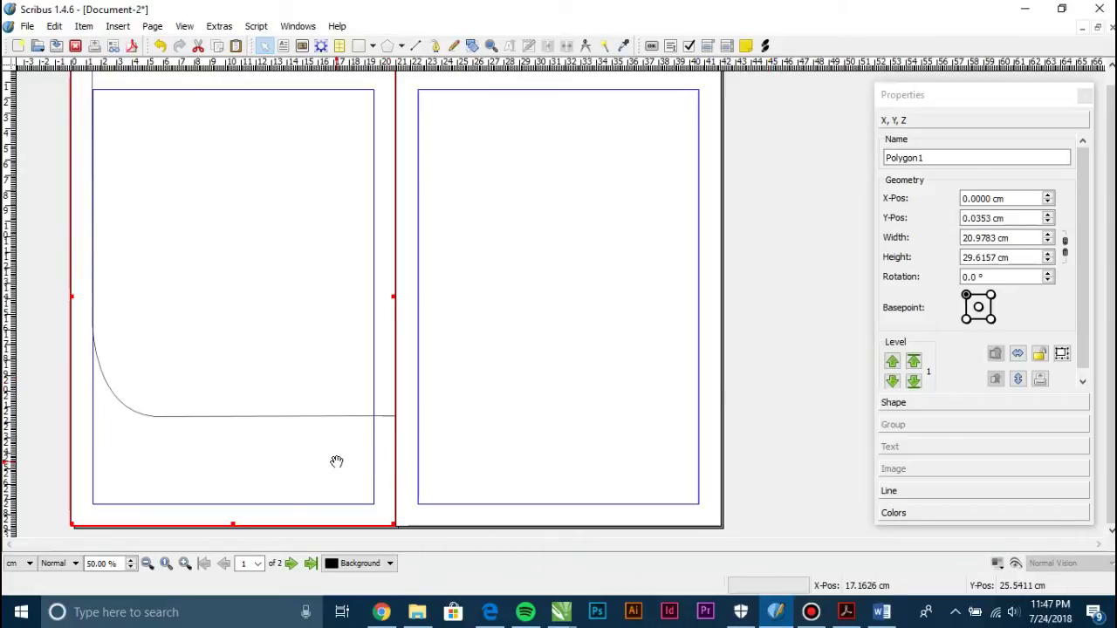
# Check the reference spread in the PDF and place a duplicate of the curved shape over the second page, at an X position of about 20.96 cm
pyautogui.click(846, 612)
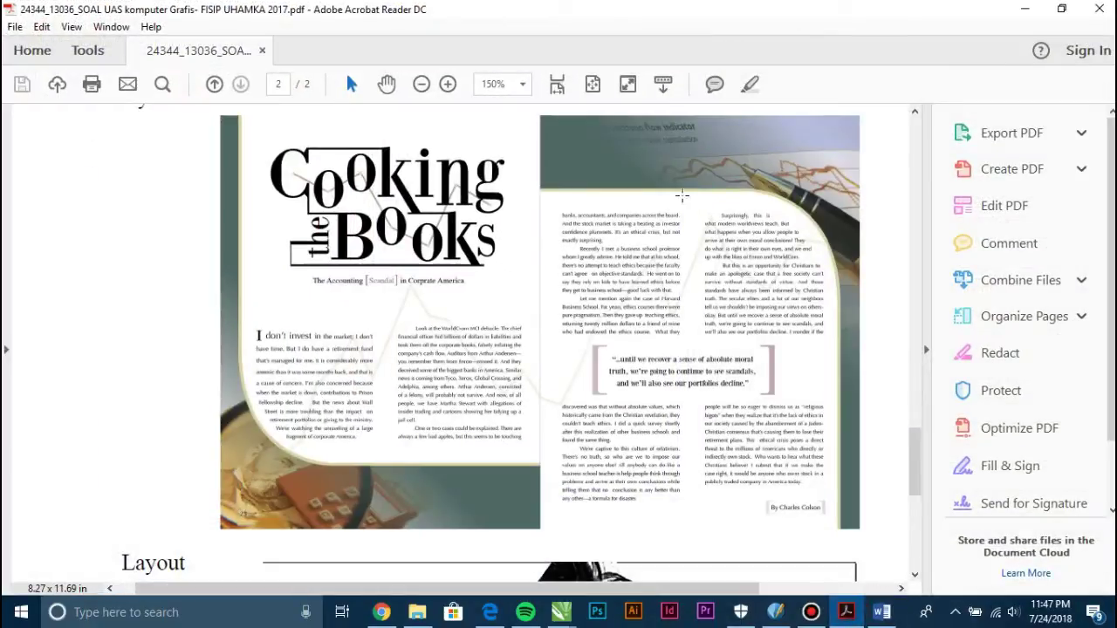
pyautogui.click(775, 612)
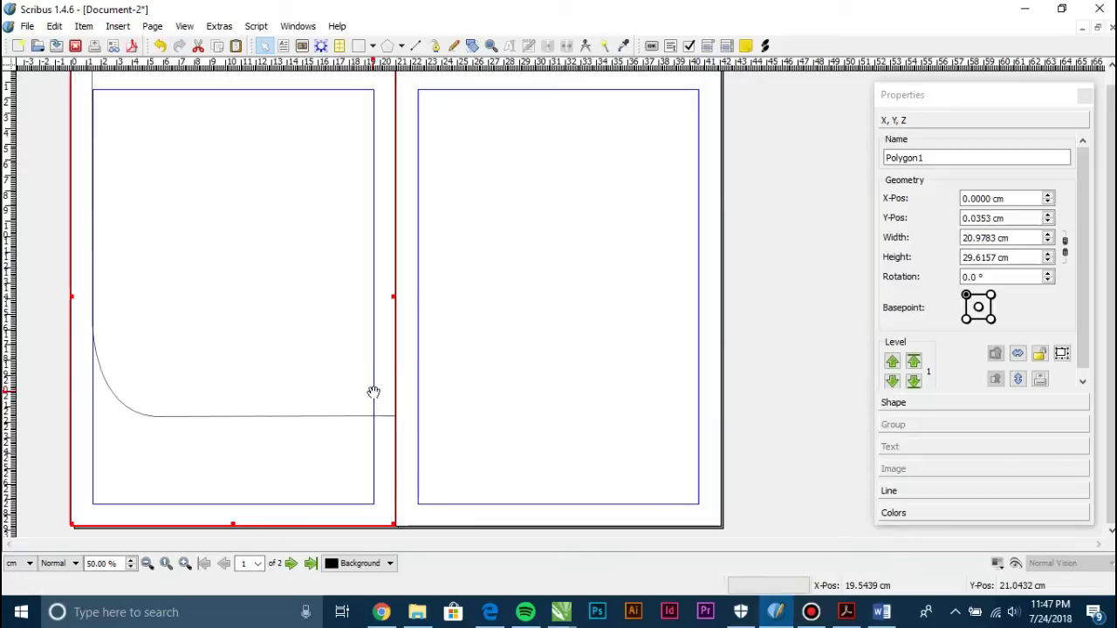
pyautogui.hotkey('ctrl', 'd')
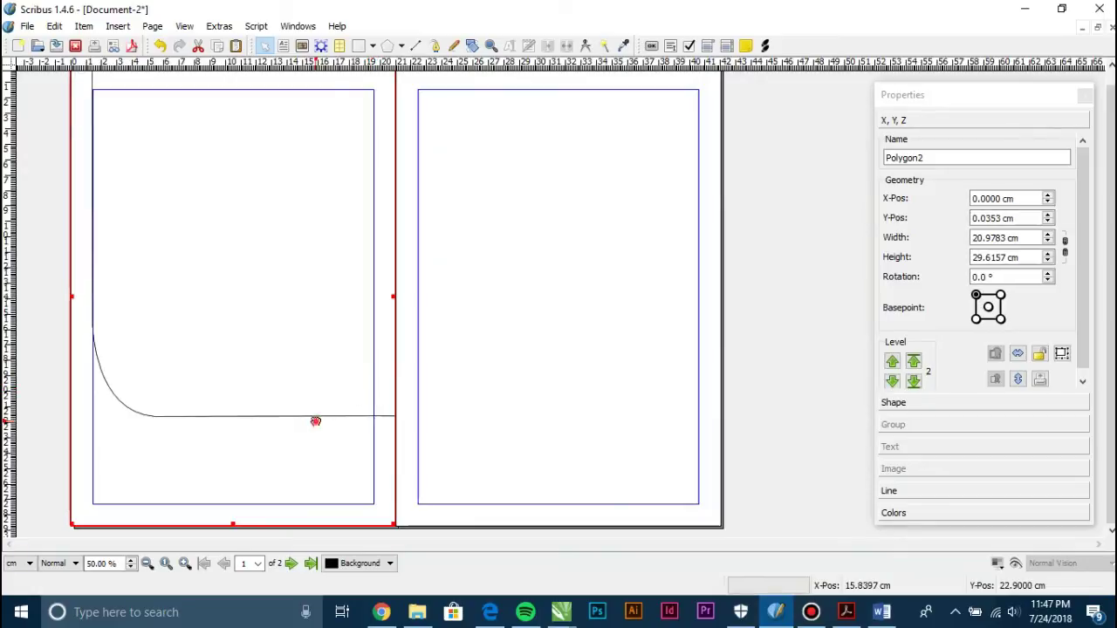
pyautogui.moveTo(314, 419); pyautogui.dragTo(641, 411)
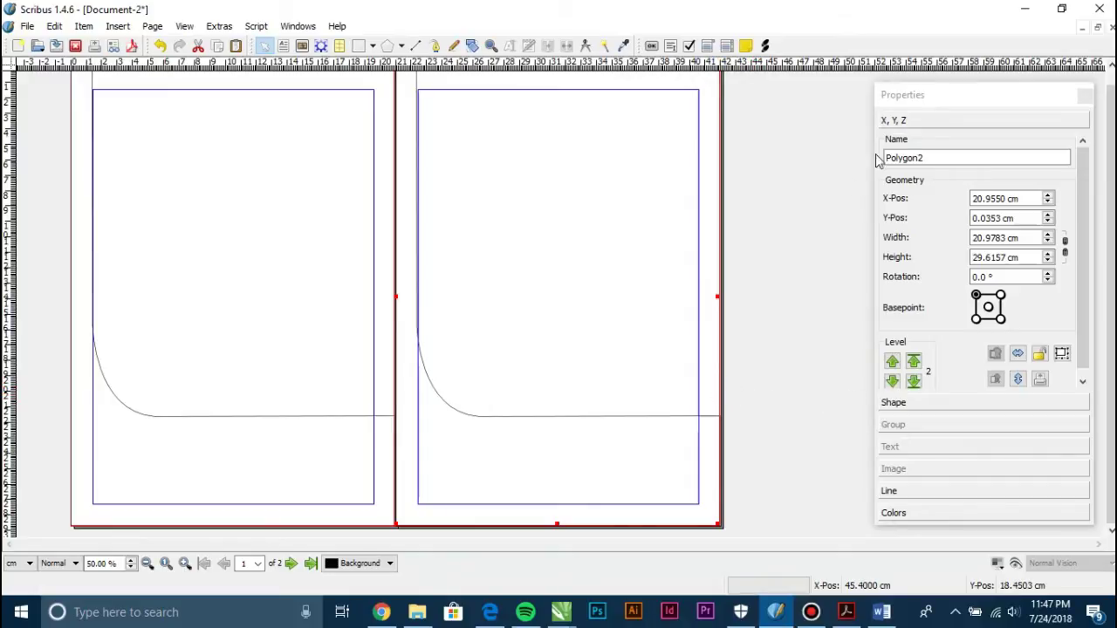
# Flip the duplicated shape on the second page both horizontally and vertically
pyautogui.click(1018, 353)
pyautogui.click(1020, 380)
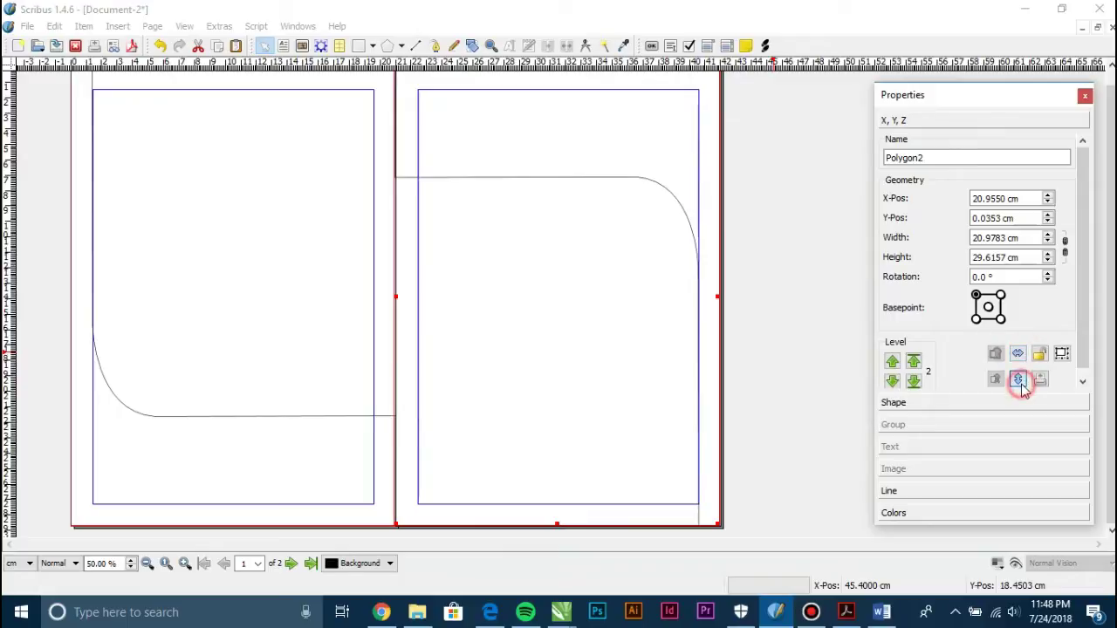
pyautogui.click(811, 317)
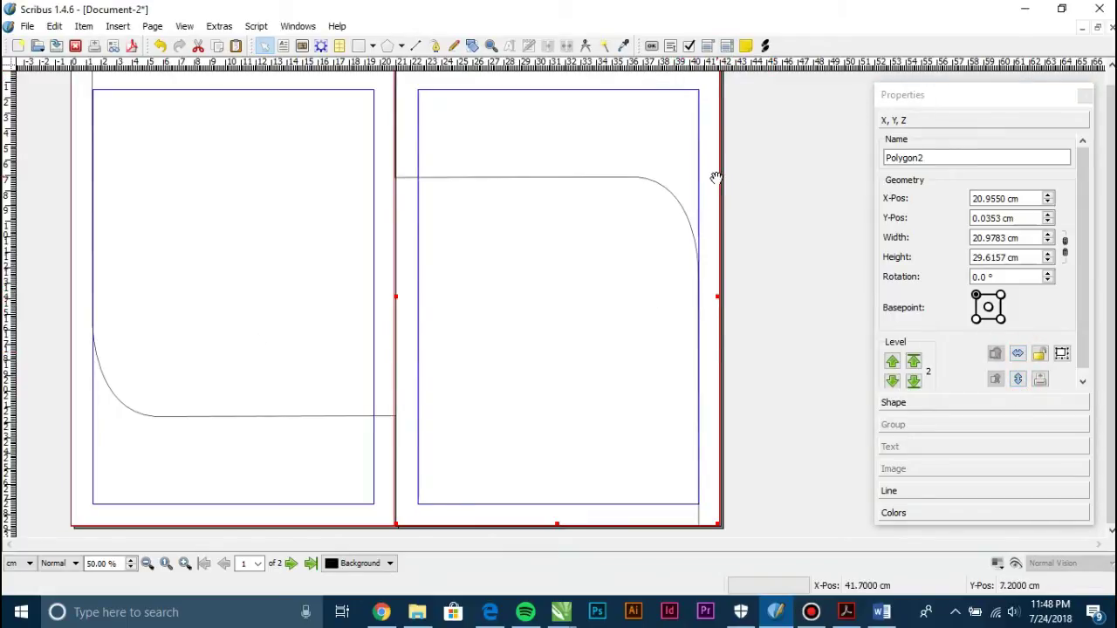
pyautogui.scroll(1, 700, 167)
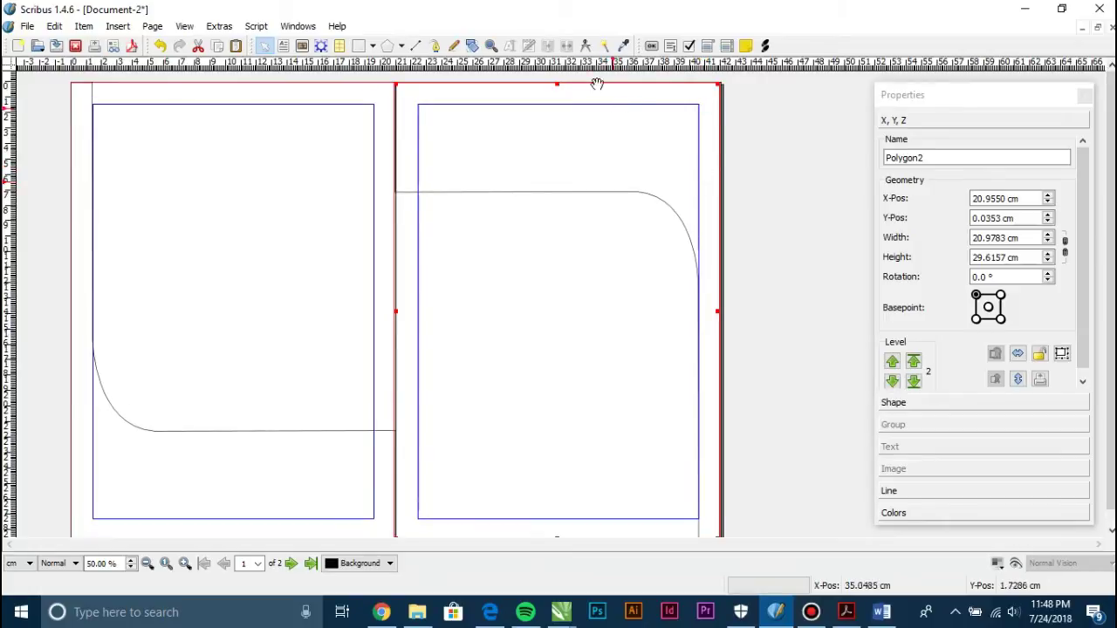
# Convert the first page's curved shape to an image frame
pyautogui.moveTo(515, 9)
pyautogui.click(282, 451)
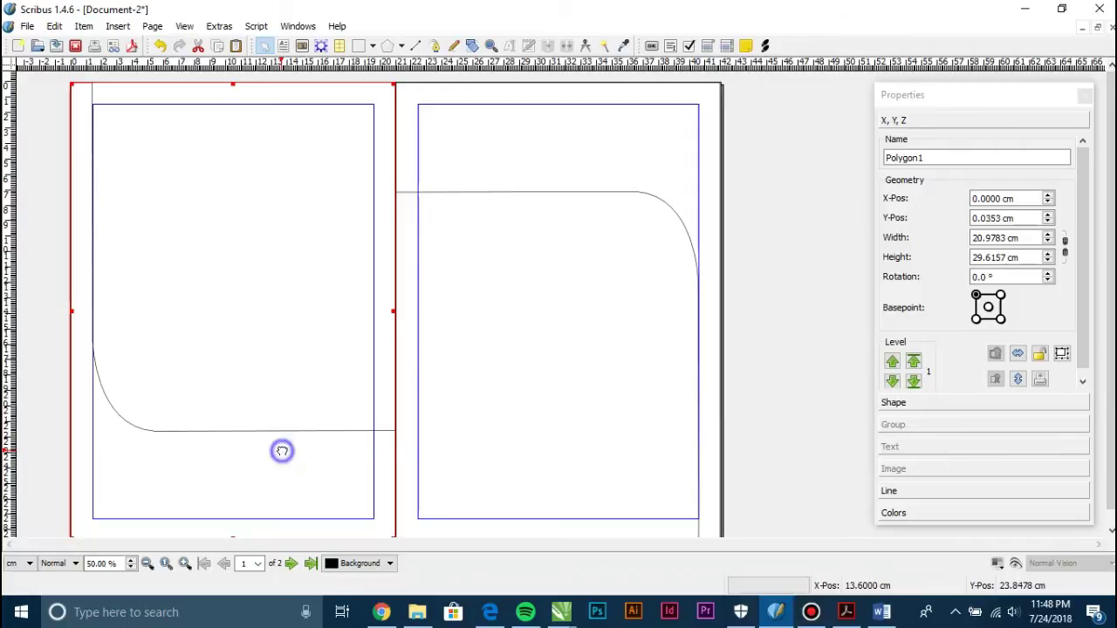
pyautogui.rightClick(281, 450)
pyautogui.moveTo(373, 358)
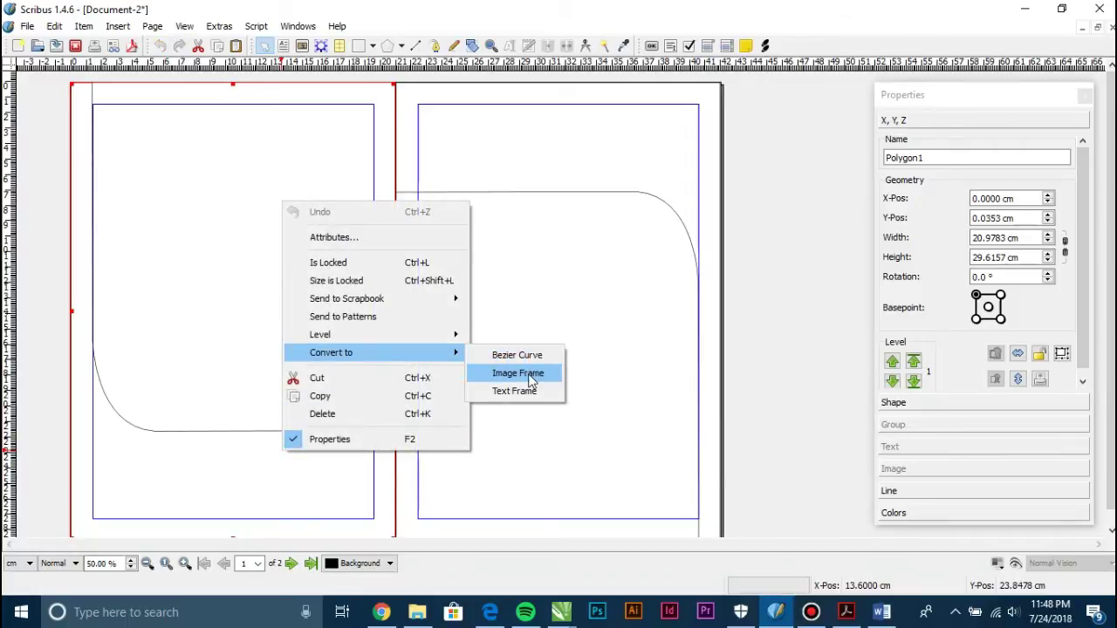
pyautogui.click(530, 373)
# Load 0F2A3865.jpg into the first page's frame and shift the picture down inside it to cover the frame's lower edge
pyautogui.rightClick(243, 454)
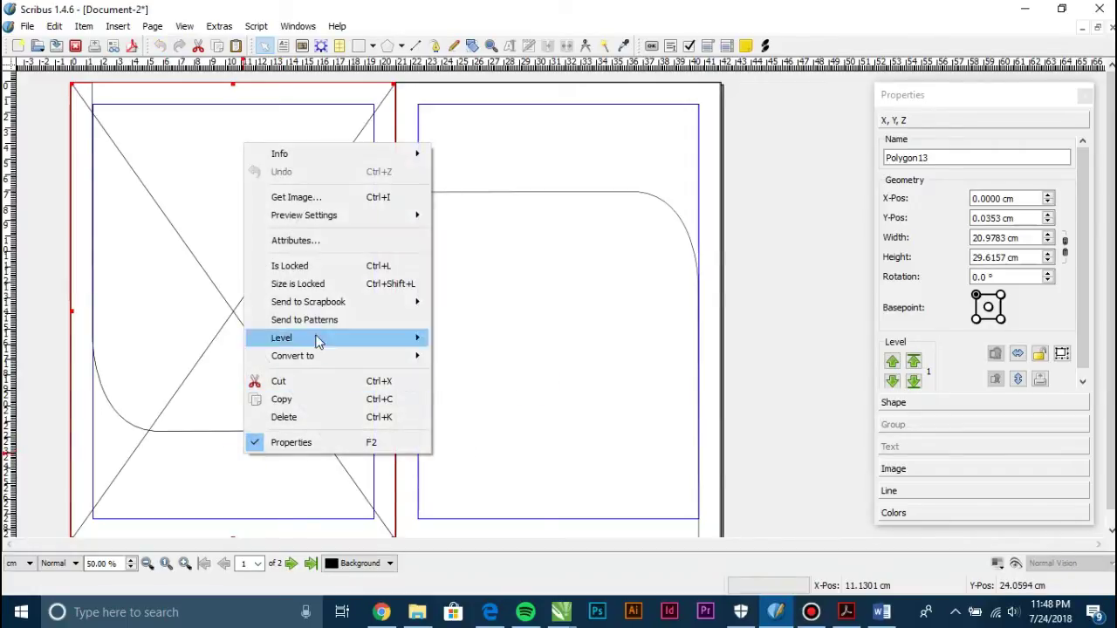
pyautogui.click(312, 202)
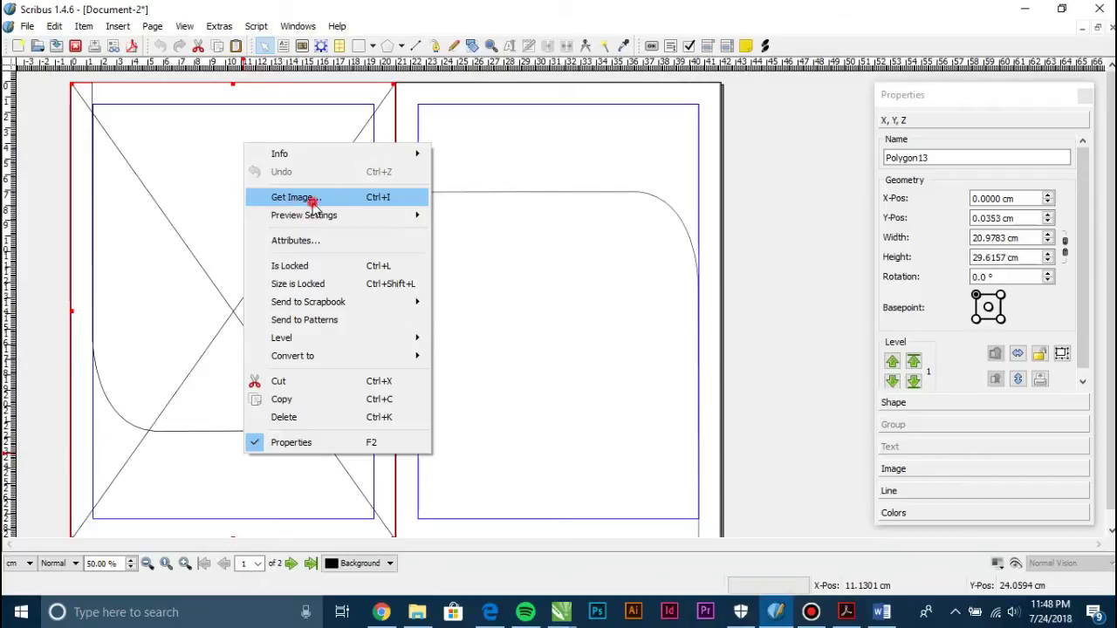
pyautogui.click(406, 210)
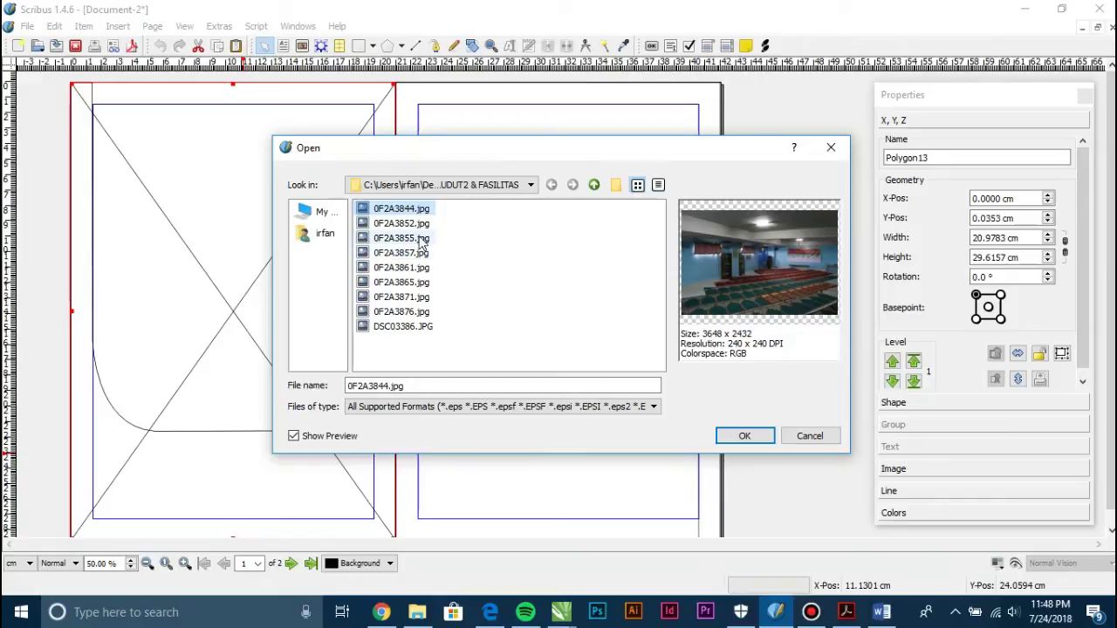
pyautogui.press('Down')
pyautogui.press('Down')
pyautogui.press('Down')
pyautogui.press('Down')
pyautogui.press('Down')
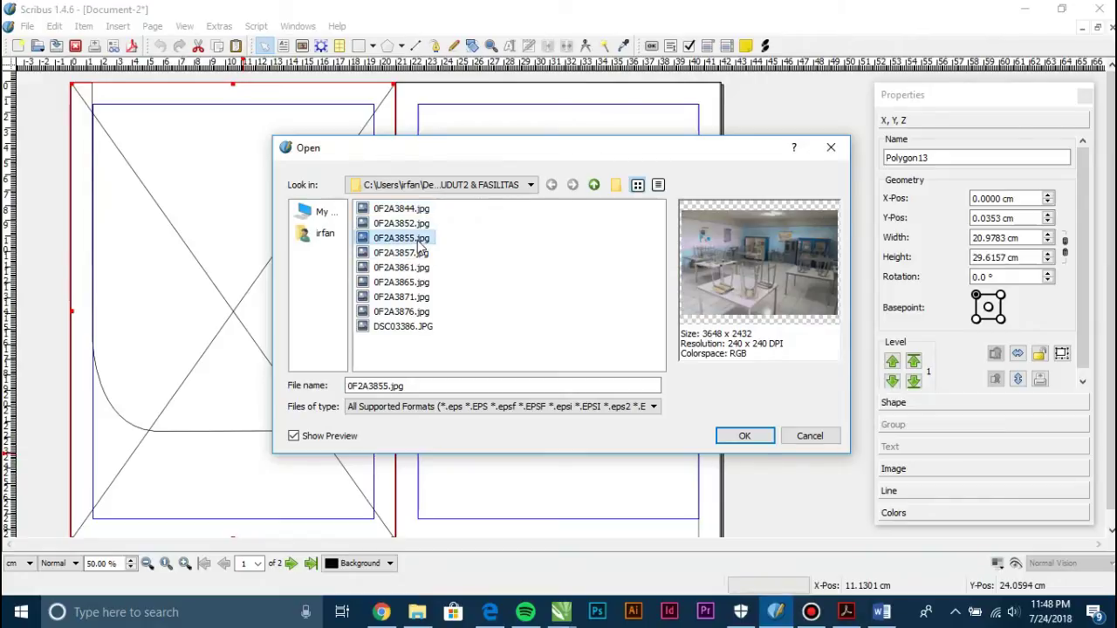
pyautogui.press('Down')
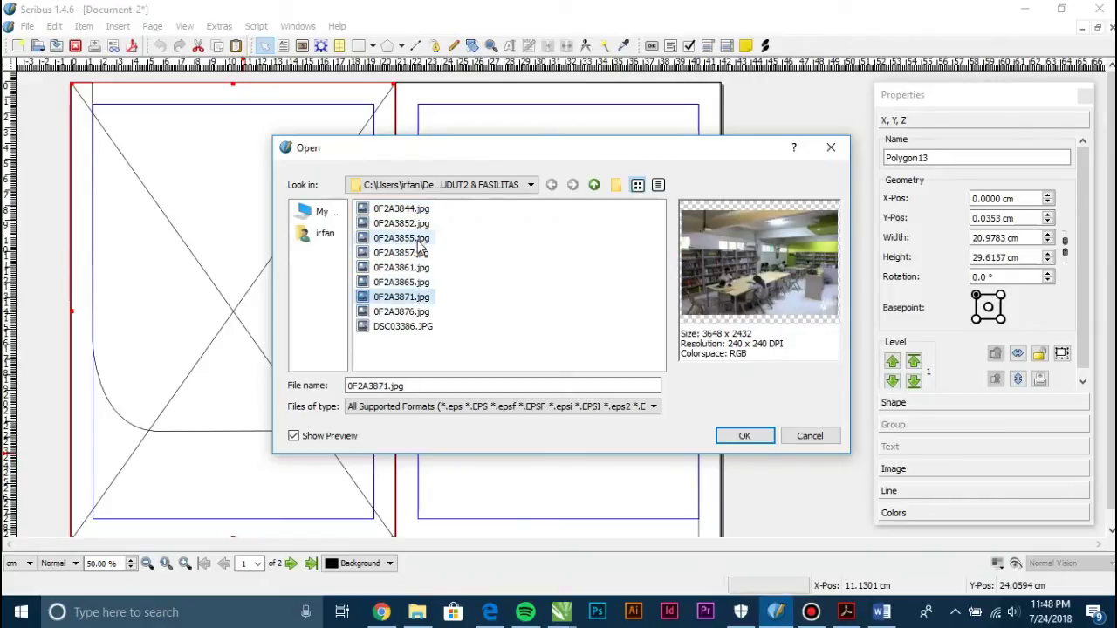
pyautogui.press('Down')
pyautogui.press('Up')
pyautogui.press('Down')
pyautogui.press('Down')
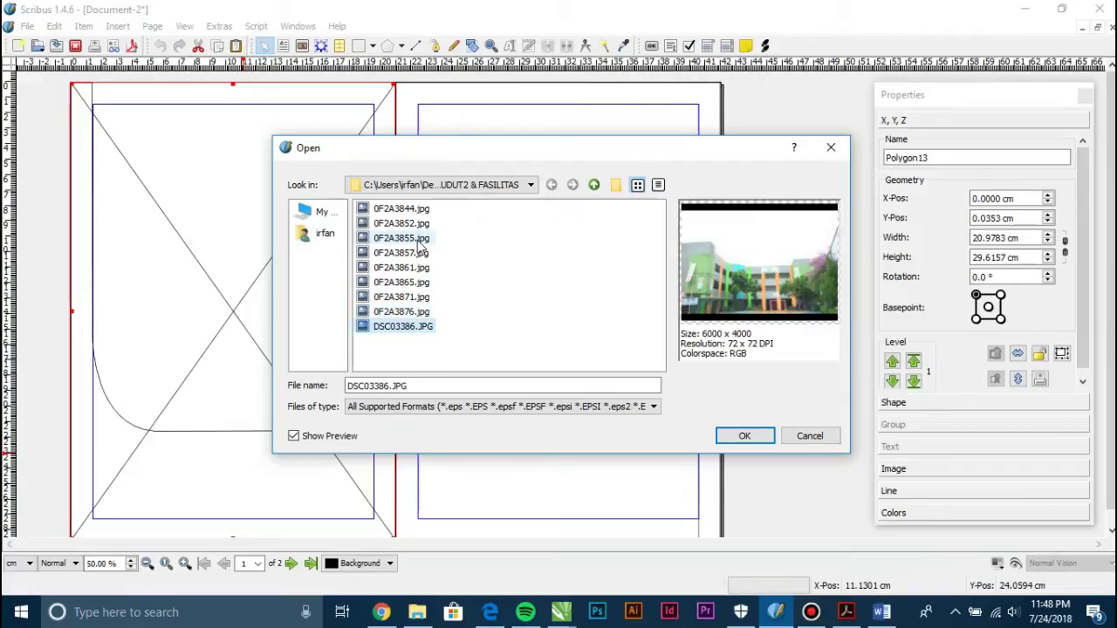
pyautogui.press('Up')
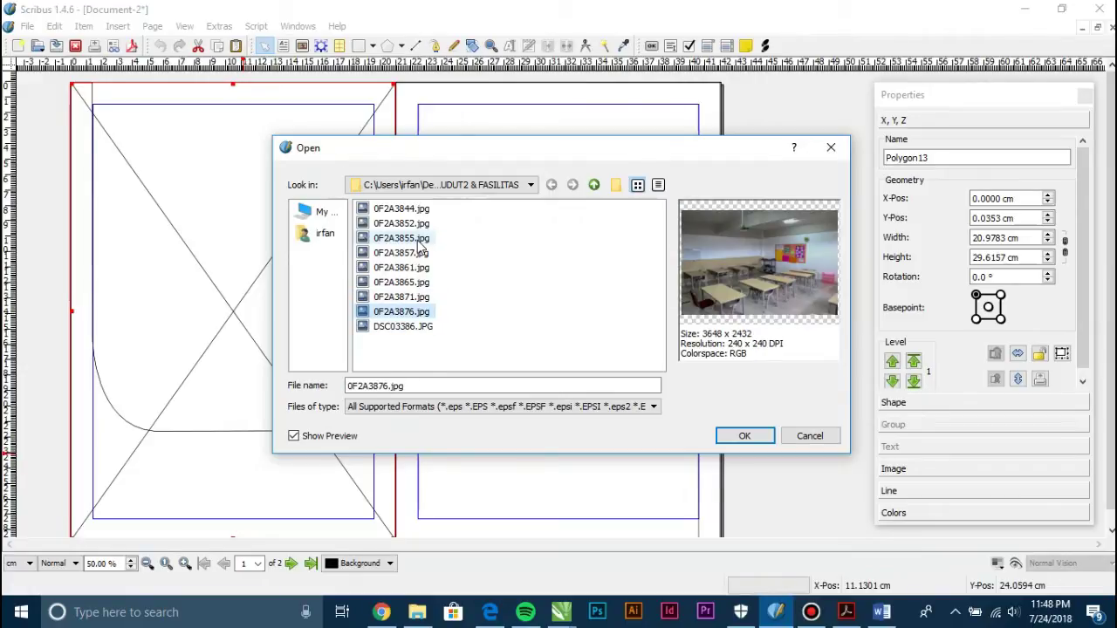
pyautogui.press('Up')
pyautogui.press('Up')
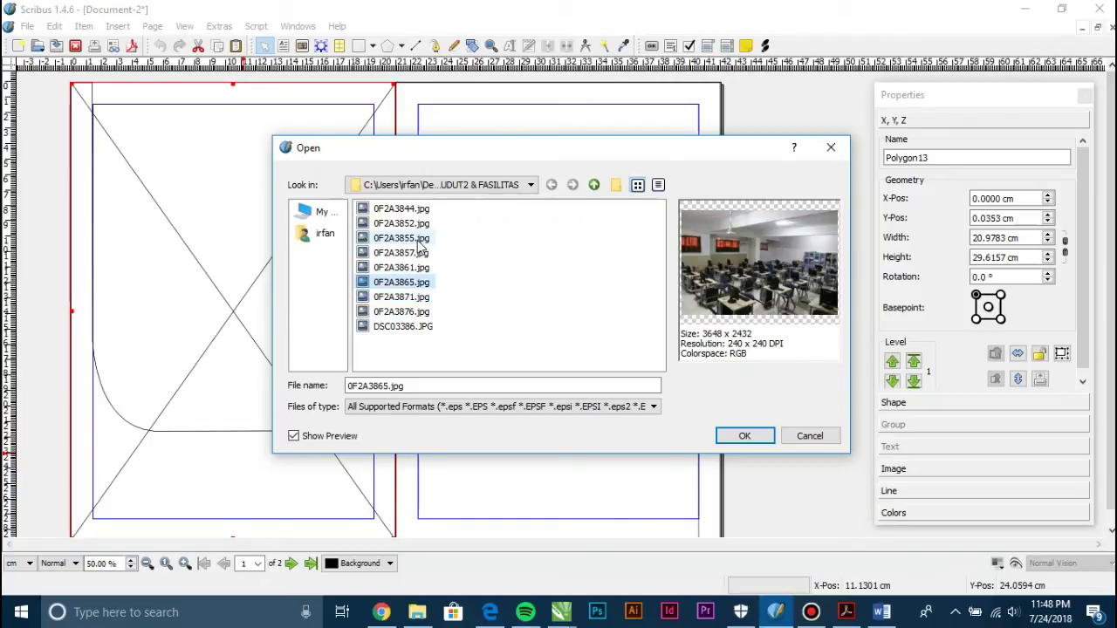
pyautogui.press('Down')
pyautogui.press('Up')
pyautogui.click(733, 436)
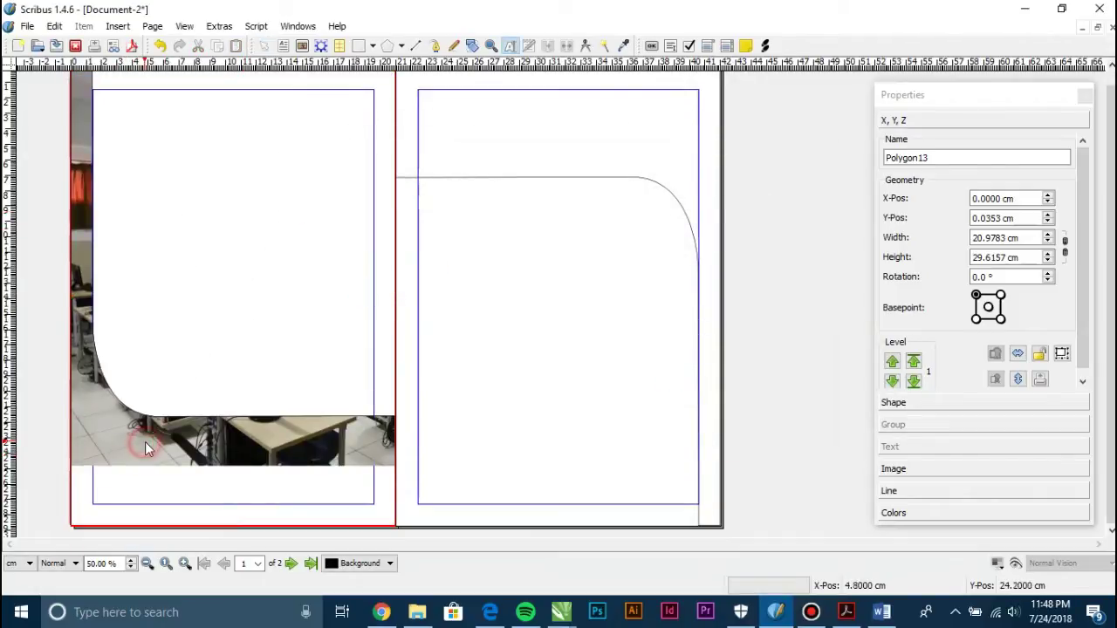
pyautogui.moveTo(155, 457); pyautogui.dragTo(154, 489)
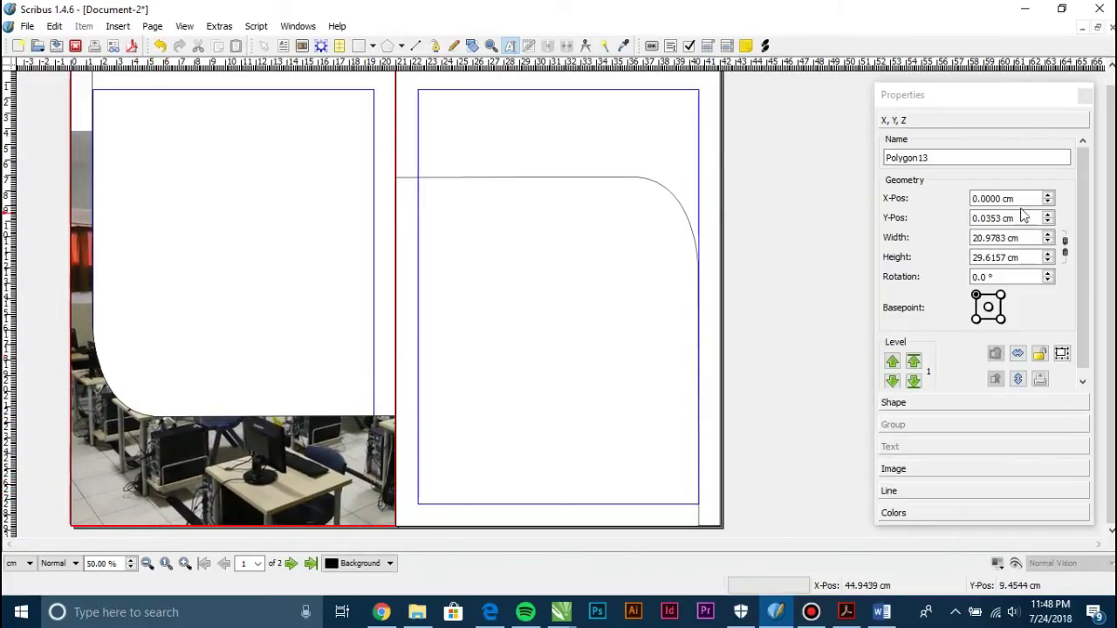
# Scale the first page's picture proportionally to 120% and shift it inside its frame to about X -0.12 cm, Y 0 cm
pyautogui.click(923, 468)
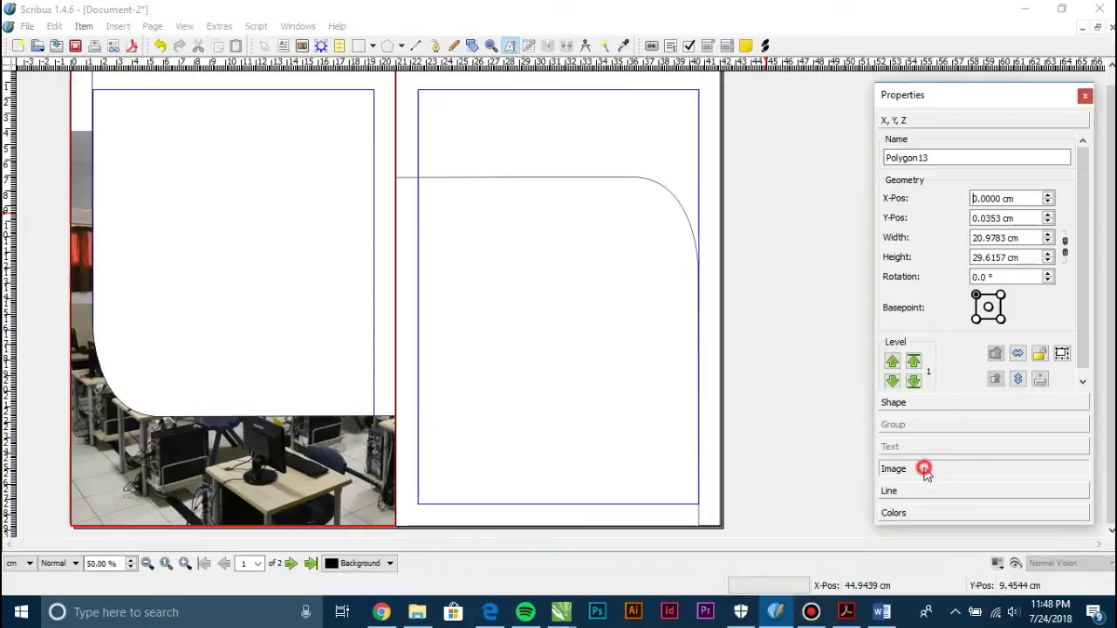
pyautogui.scroll(4, 1038, 309)
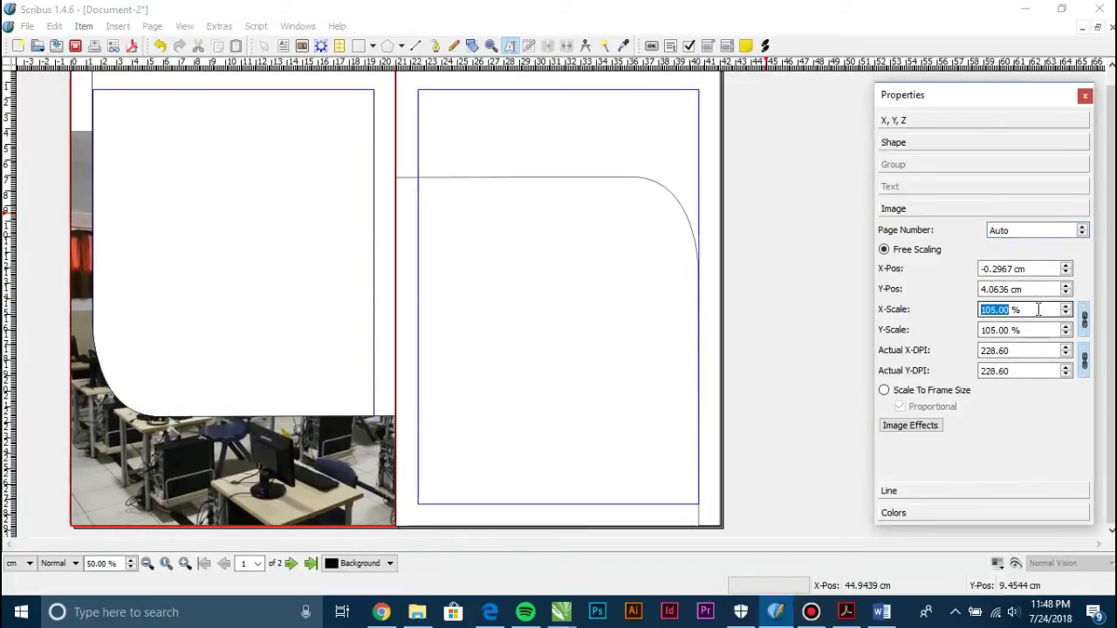
pyautogui.scroll(10, 1038, 309)
pyautogui.moveTo(278, 456); pyautogui.dragTo(278, 433)
pyautogui.scroll(6, 1052, 323)
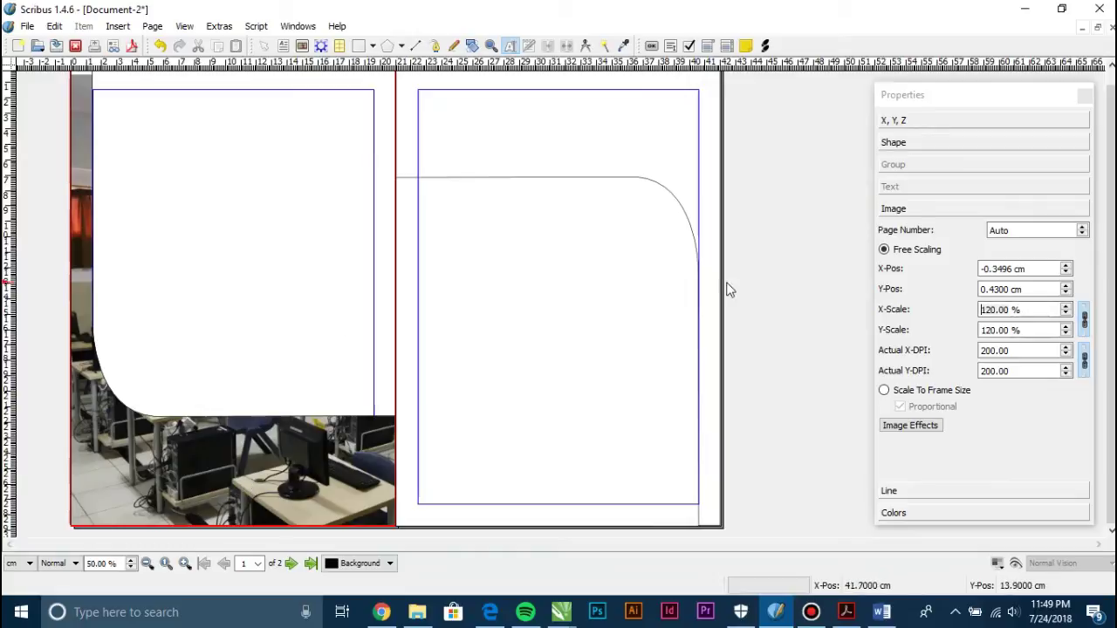
pyautogui.scroll(1, 768, 289)
pyautogui.moveTo(169, 463); pyautogui.dragTo(173, 457)
pyautogui.scroll(-1, 298, 418)
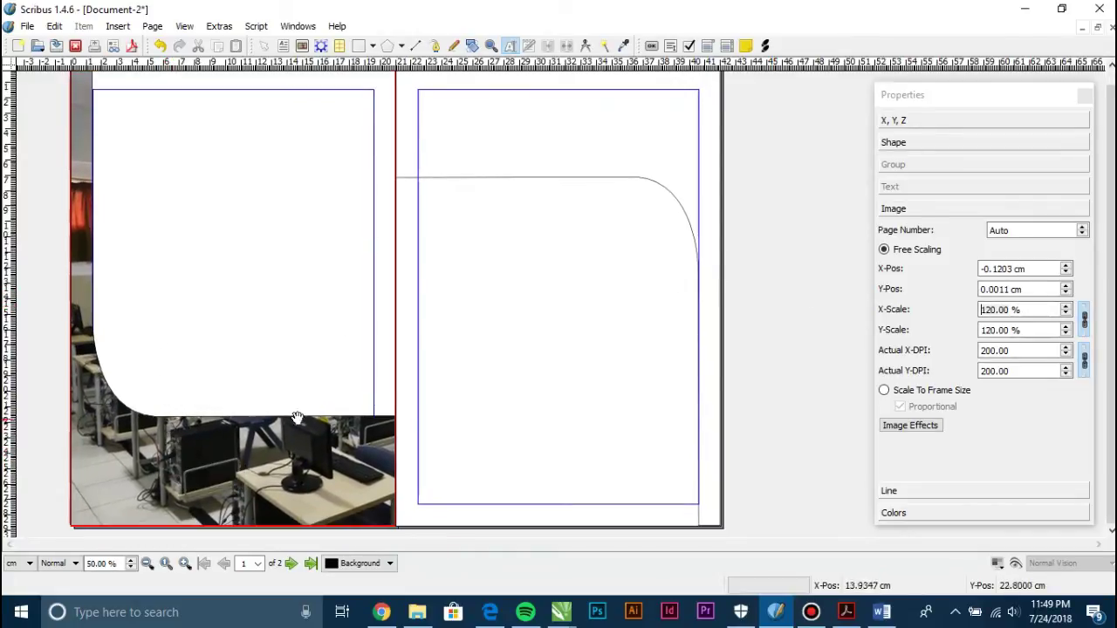
# Nudge the first page's picture slightly to the left inside its frame
pyautogui.click(760, 316)
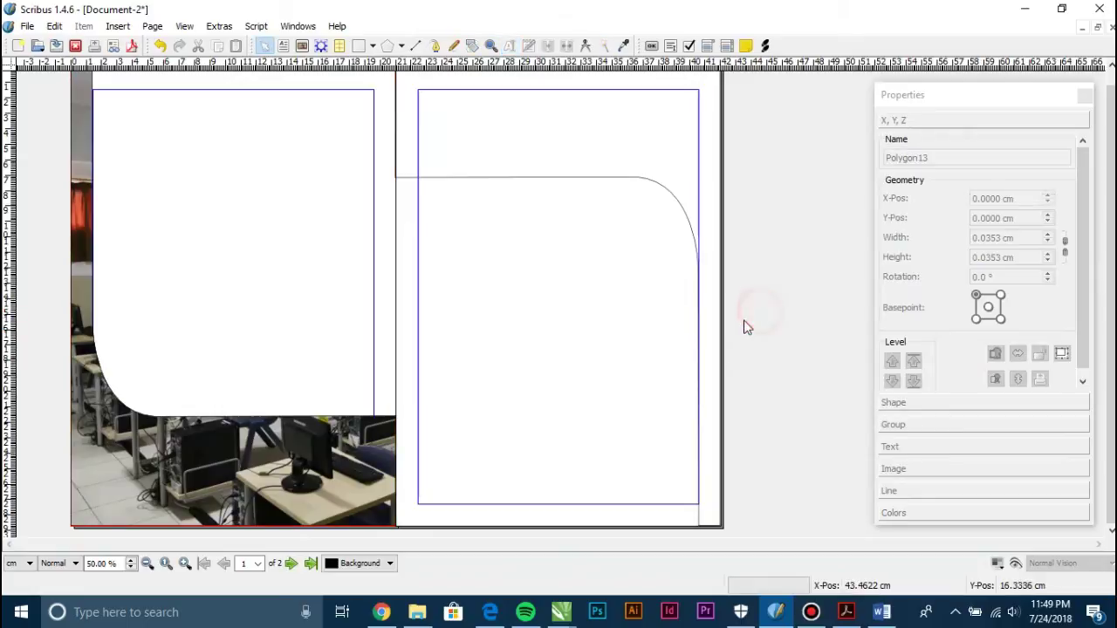
pyautogui.doubleClick(254, 474)
pyautogui.moveTo(254, 474)
pyautogui.mouseDown()
pyautogui.moveTo(264, 472)
pyautogui.moveTo(252, 466)
pyautogui.mouseUp()
pyautogui.scroll(1, 237, 460)
pyautogui.moveTo(186, 511); pyautogui.dragTo(177, 510)
pyautogui.scroll(-1, 257, 442)
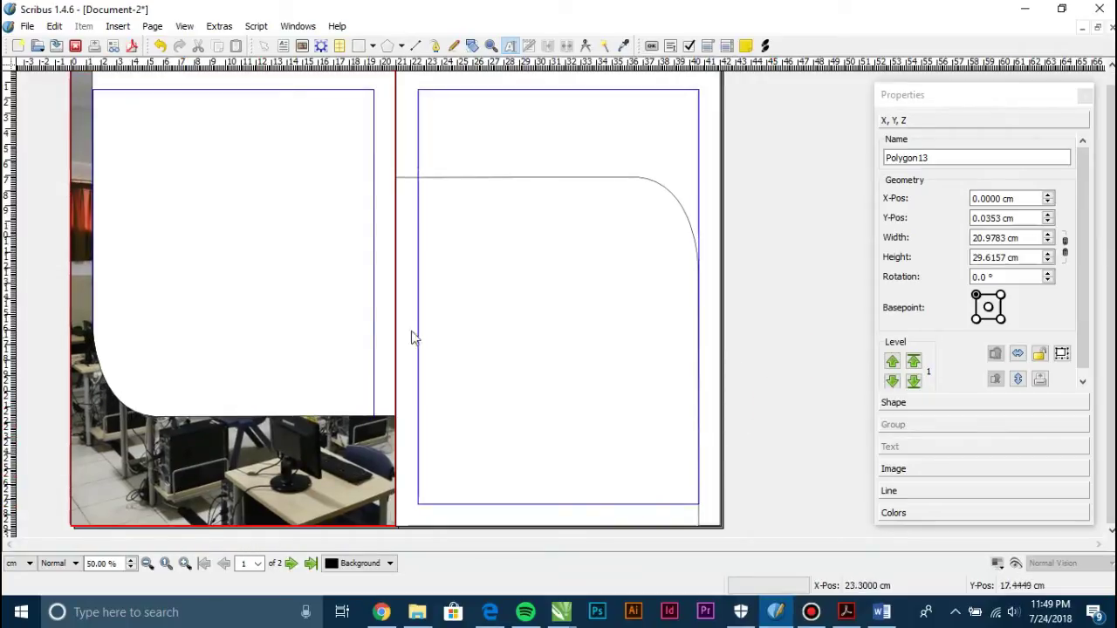
pyautogui.click(644, 130)
pyautogui.moveTo(529, 155); pyautogui.dragTo(585, 155)
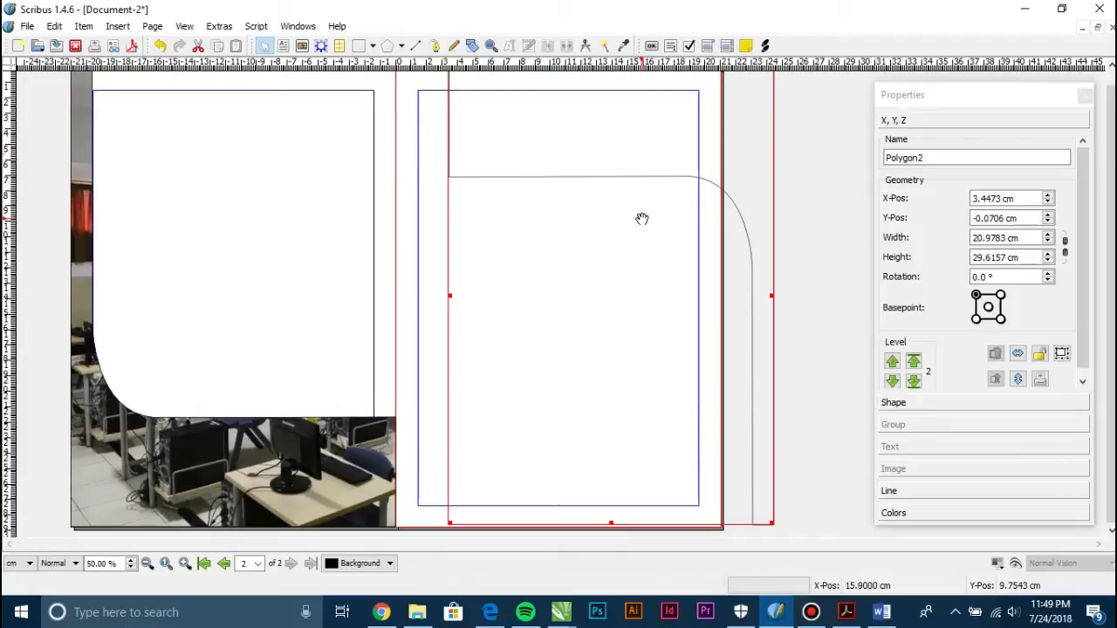
pyautogui.hotkey('ctrl', 'z')
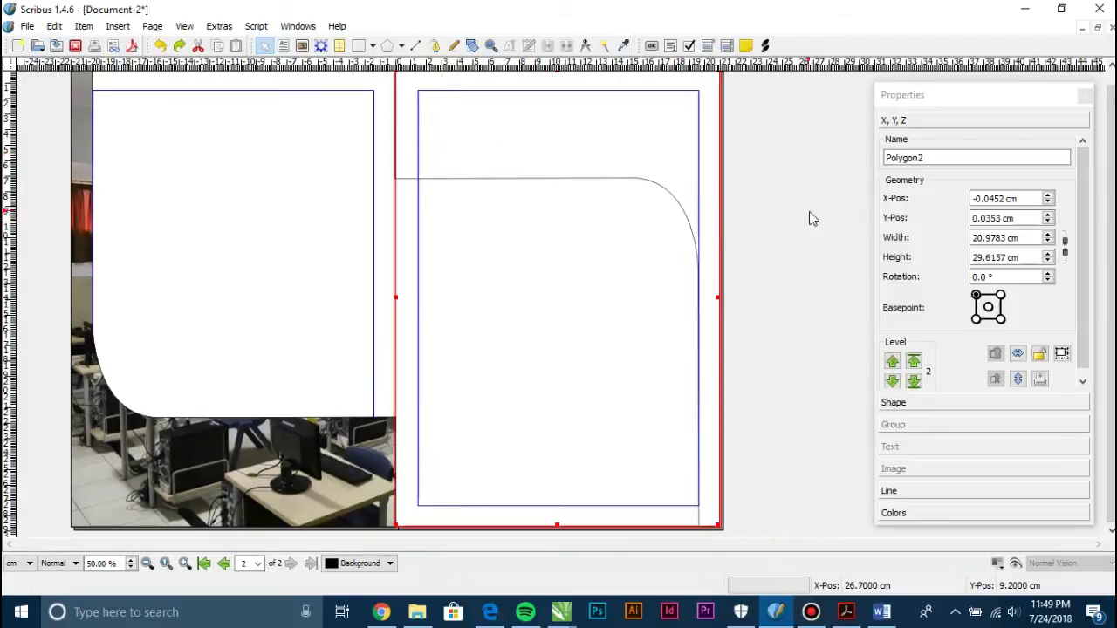
pyautogui.click(244, 499)
pyautogui.moveTo(261, 474); pyautogui.dragTo(214, 479)
pyautogui.hotkey('ctrl', 'z')
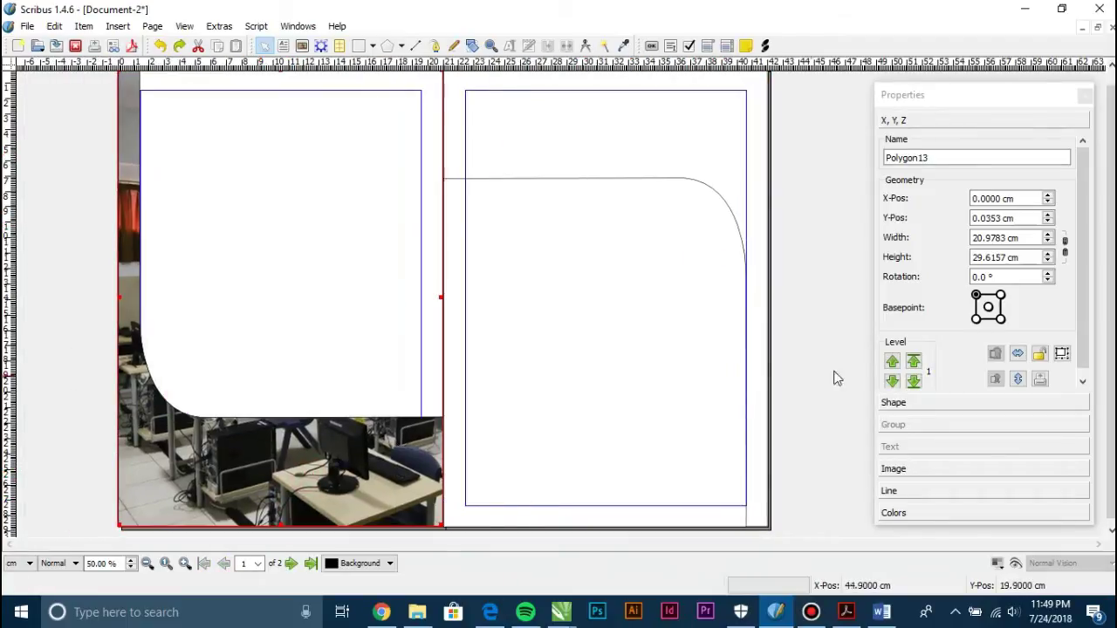
pyautogui.press('e')
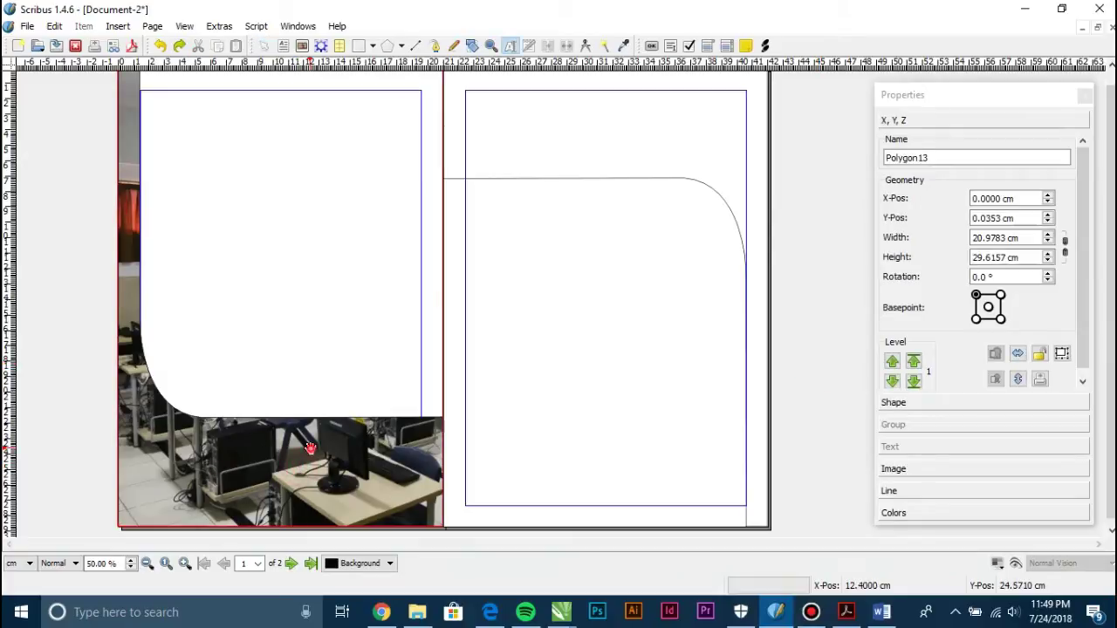
pyautogui.moveTo(296, 476); pyautogui.dragTo(262, 471)
pyautogui.hotkey('ctrl', 'z')
pyautogui.click(805, 412)
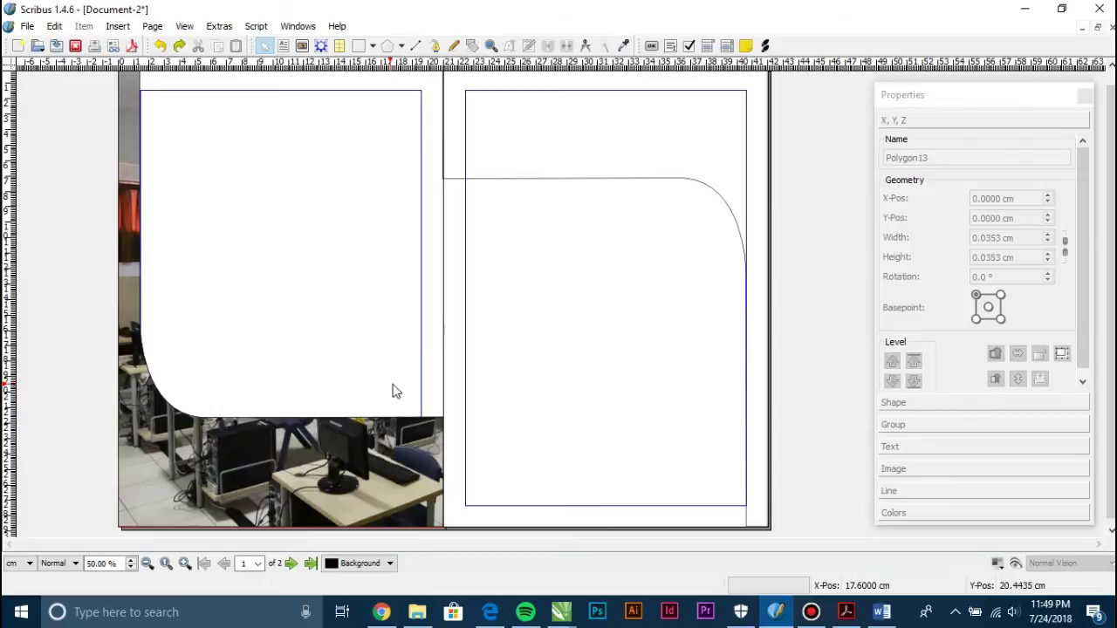
# Convert the second page's curved shape to an image frame
pyautogui.click(538, 150)
pyautogui.rightClick(538, 148)
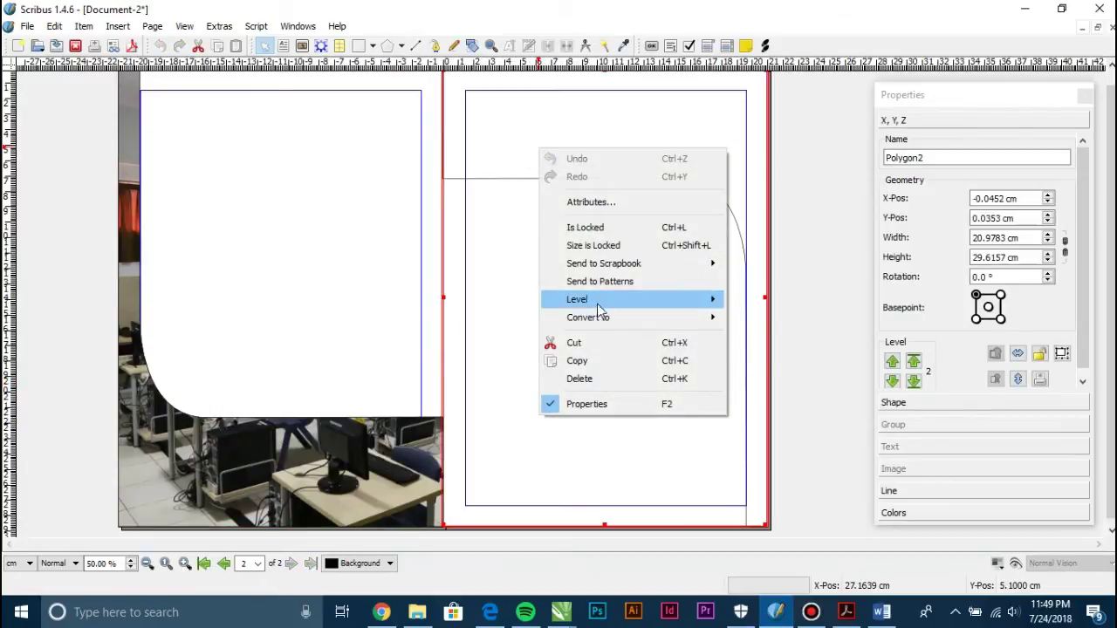
pyautogui.moveTo(611, 324)
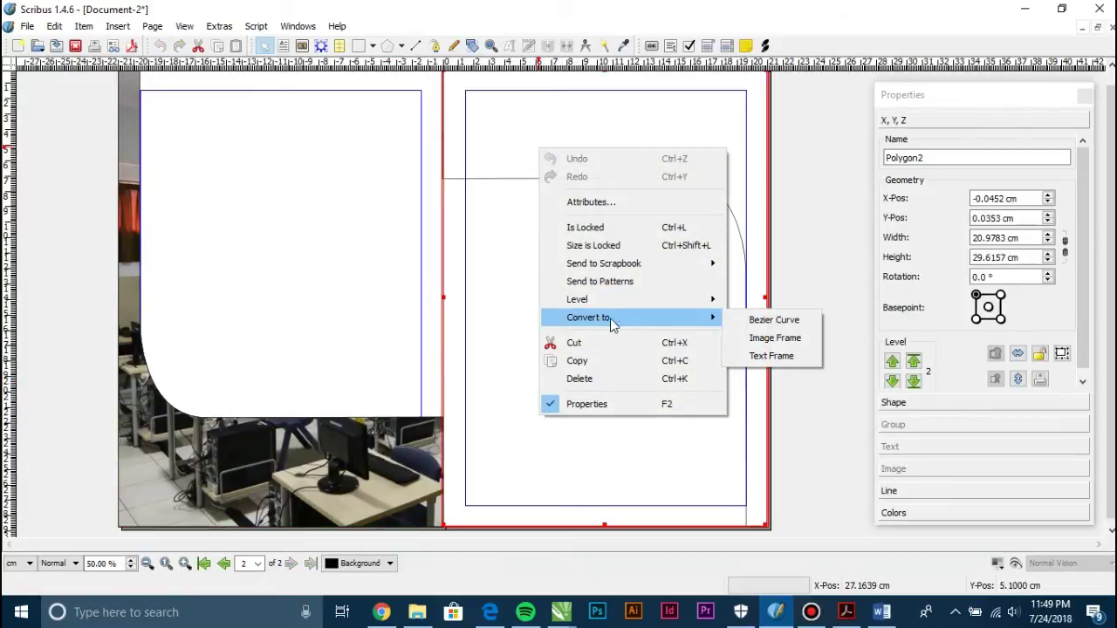
pyautogui.click(781, 338)
# Preview the available photos and load 0F2A3865.jpg into the second page's image frame
pyautogui.rightClick(673, 177)
pyautogui.click(724, 227)
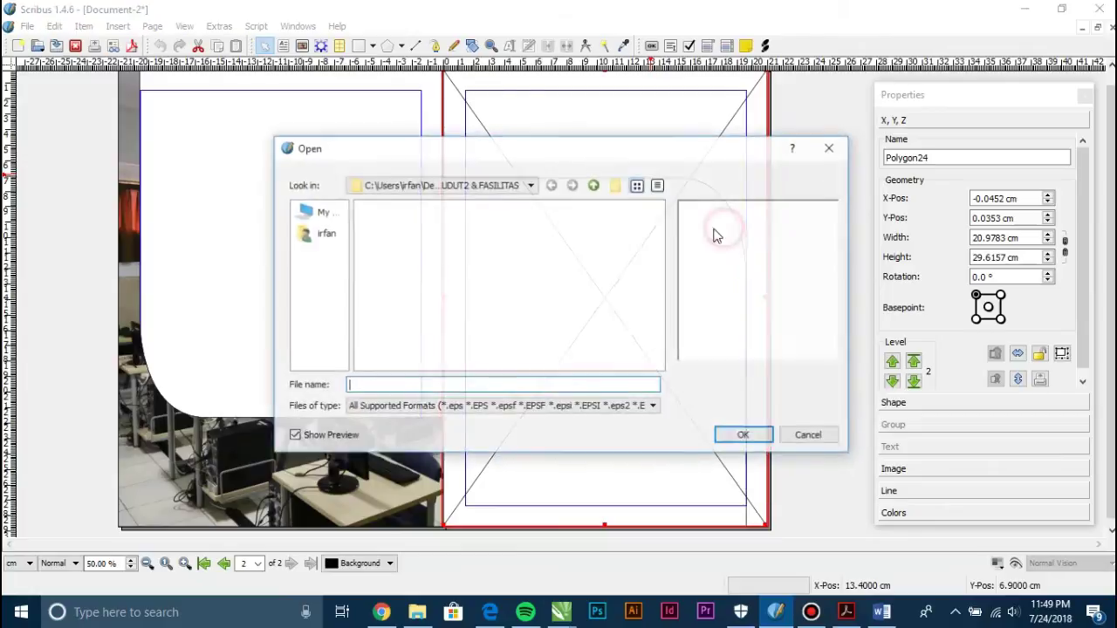
pyautogui.click(382, 241)
pyautogui.press('Down')
pyautogui.press('Down')
pyautogui.press('Down')
pyautogui.press('Down')
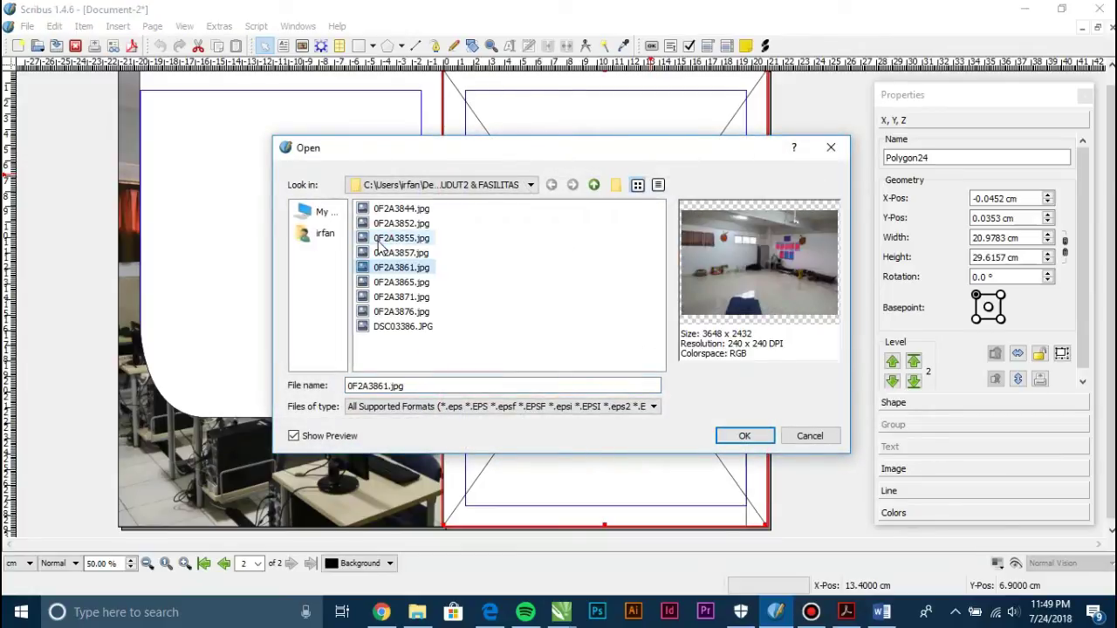
pyautogui.press('Up')
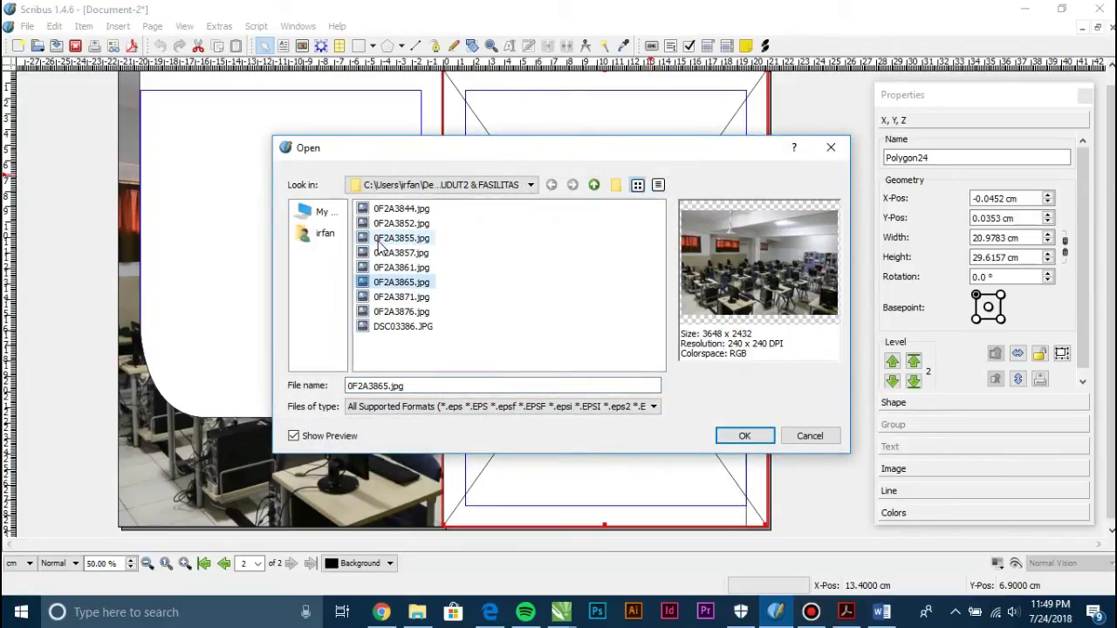
pyautogui.click(394, 327)
pyautogui.click(403, 297)
pyautogui.click(406, 284)
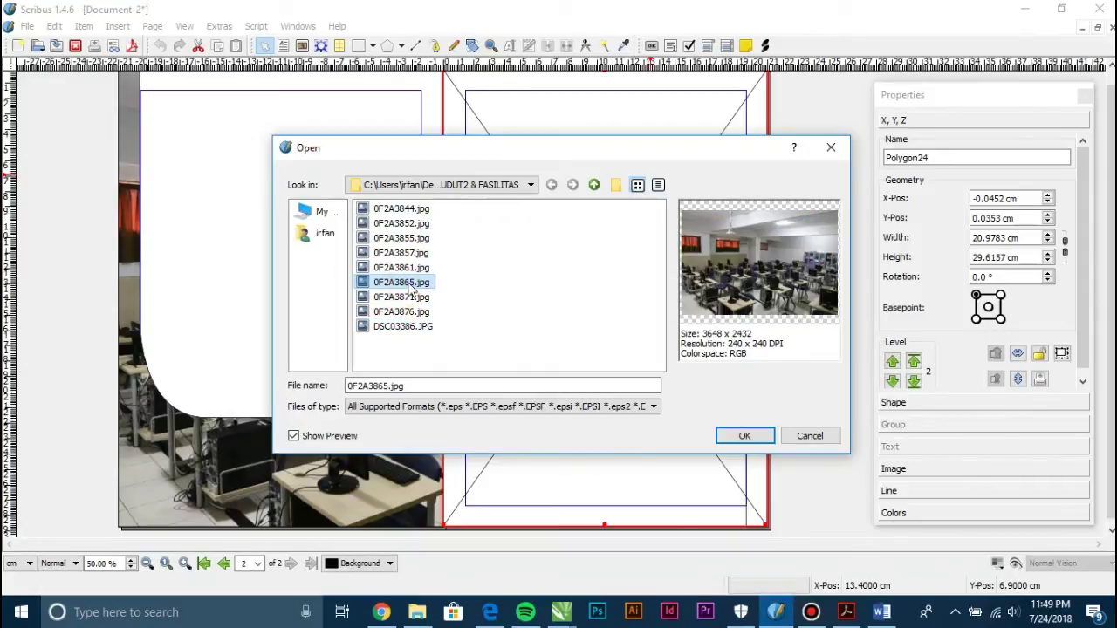
pyautogui.click(736, 427)
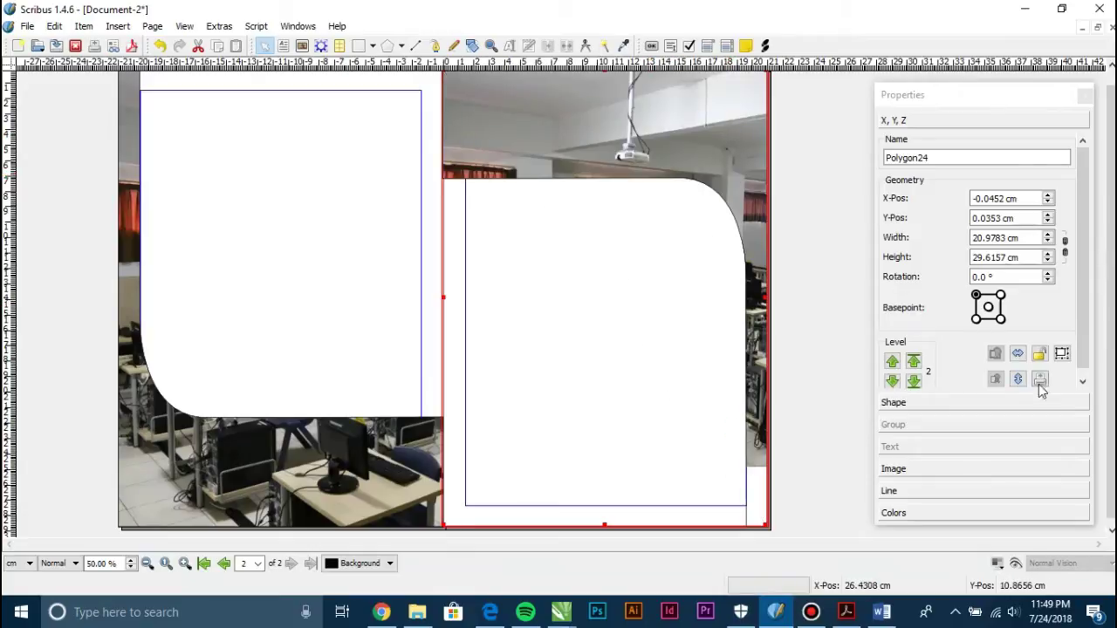
# Enlarge the second page's picture proportionally to about 114% so that it covers the frame down to its lower edge
pyautogui.click(922, 476)
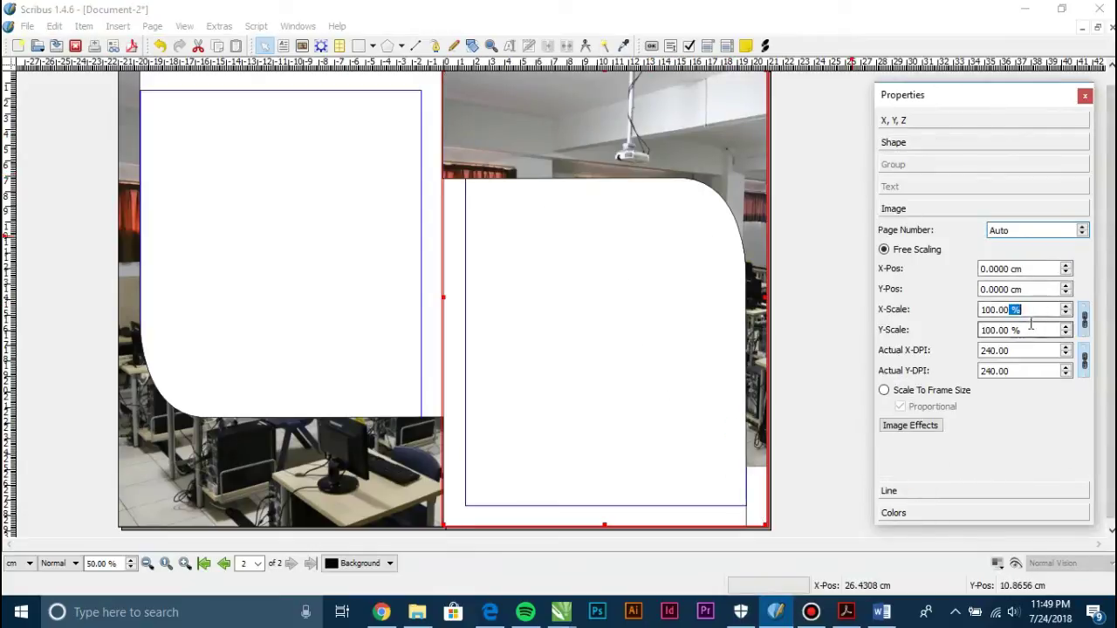
pyautogui.scroll(11, 1021, 310)
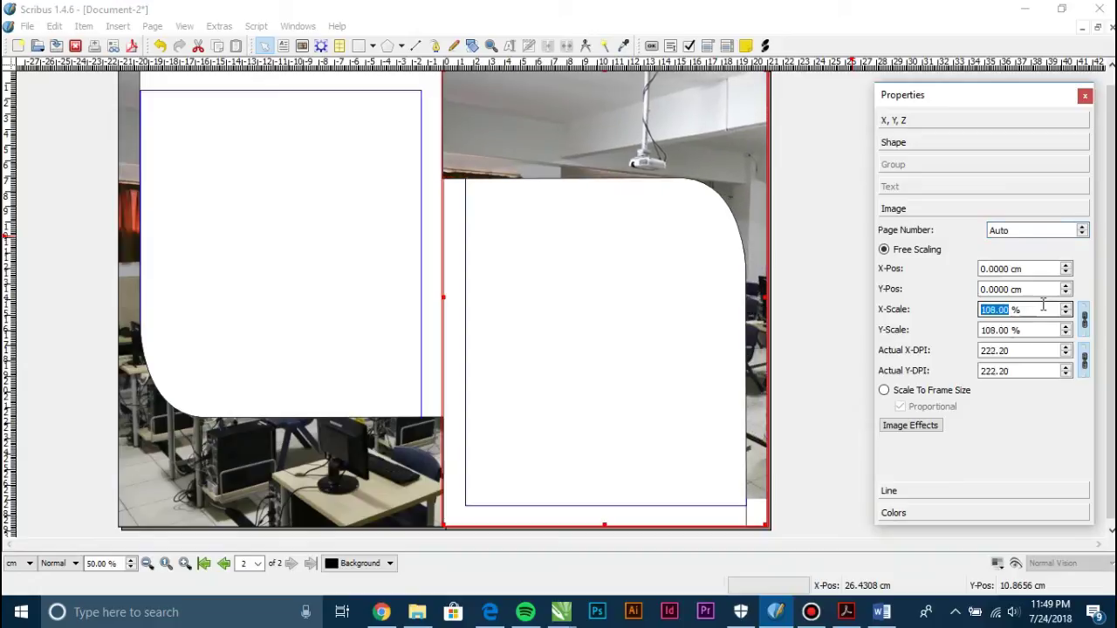
pyautogui.scroll(1, 812, 196)
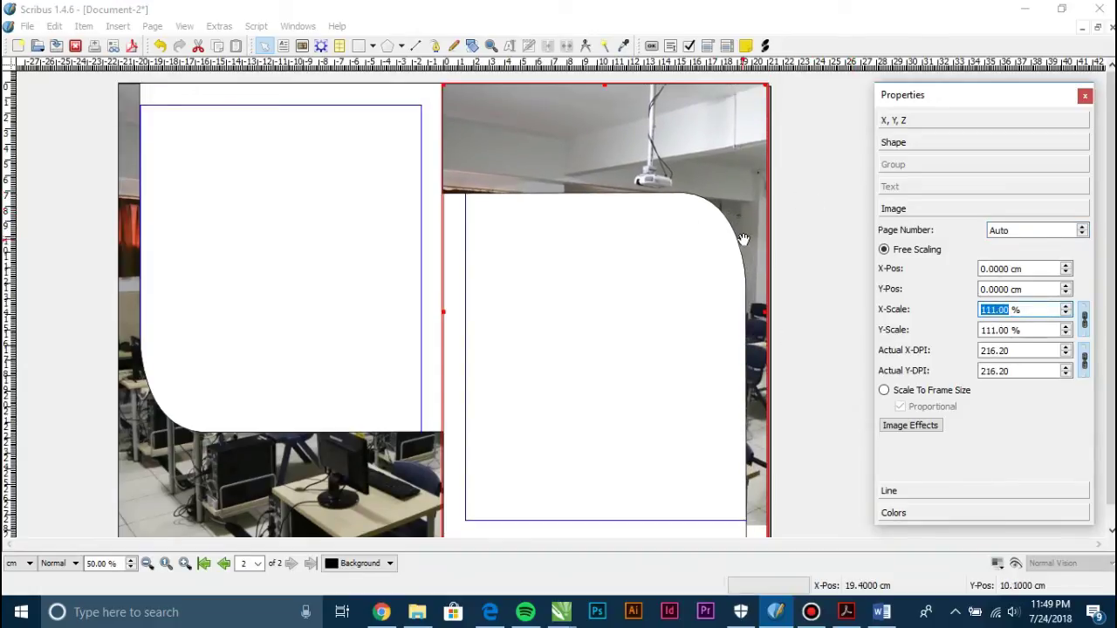
pyautogui.press('Up')
pyautogui.press('Up')
pyautogui.press('Up')
pyautogui.press('Up')
pyautogui.press('Down')
pyautogui.scroll(-1, 827, 325)
pyautogui.scroll(2, 1007, 311)
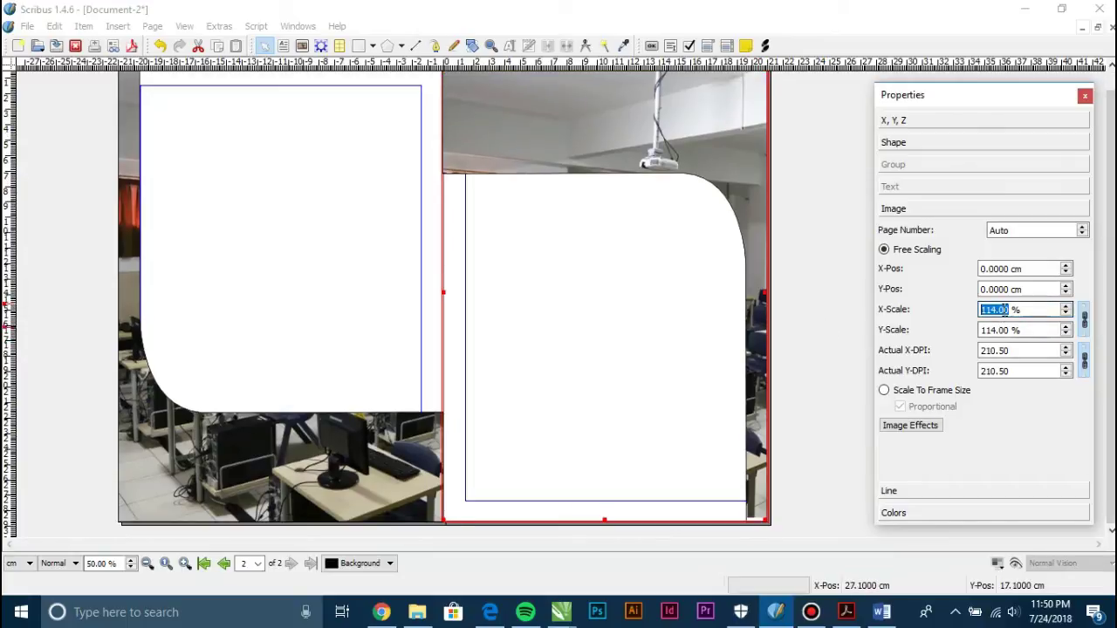
pyautogui.click(811, 300)
pyautogui.scroll(1, 811, 301)
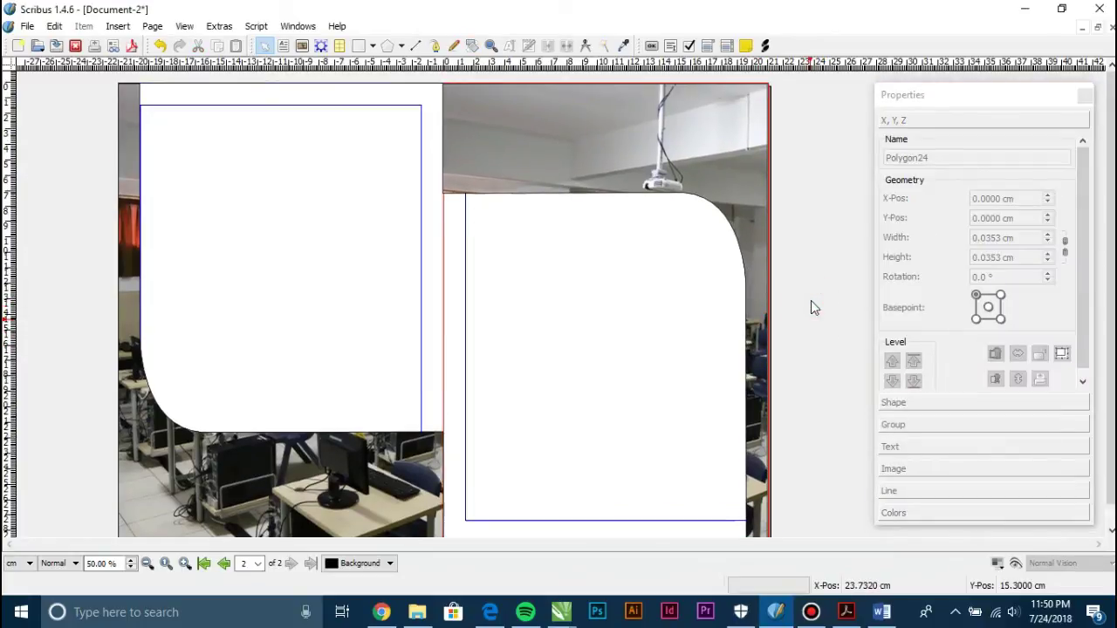
# Set the line colour of both pages' image frames to None
pyautogui.click(710, 158)
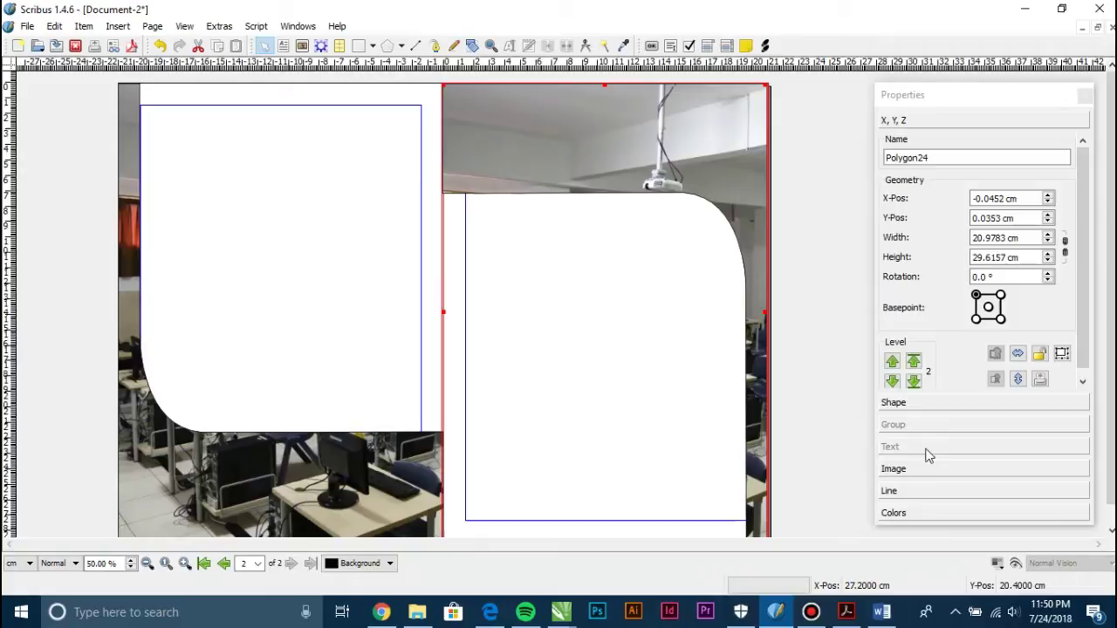
pyautogui.click(908, 513)
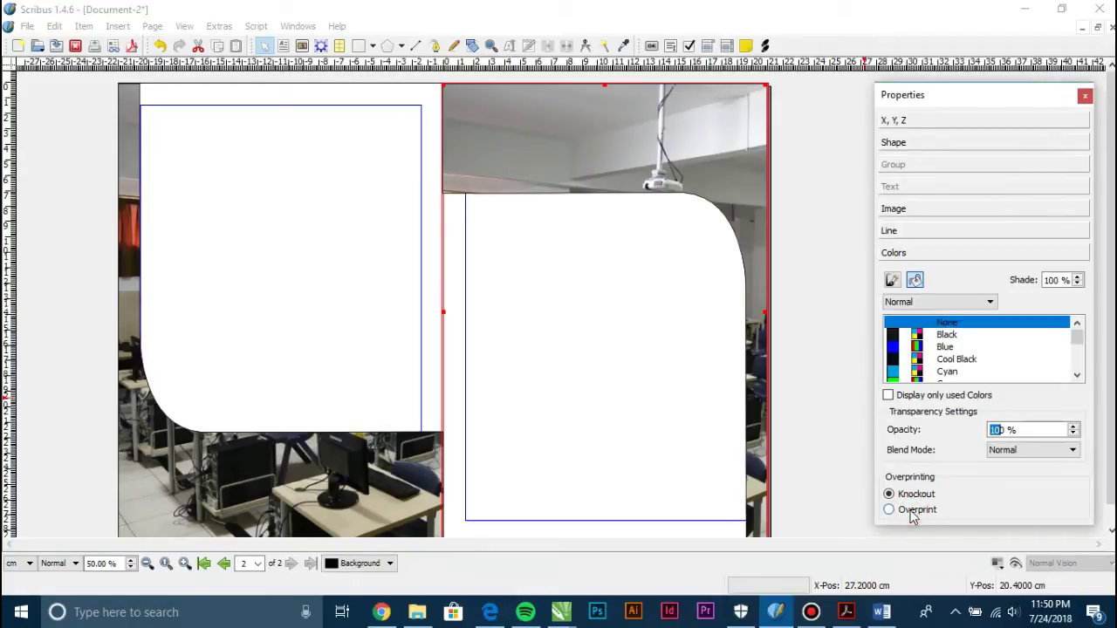
pyautogui.click(892, 281)
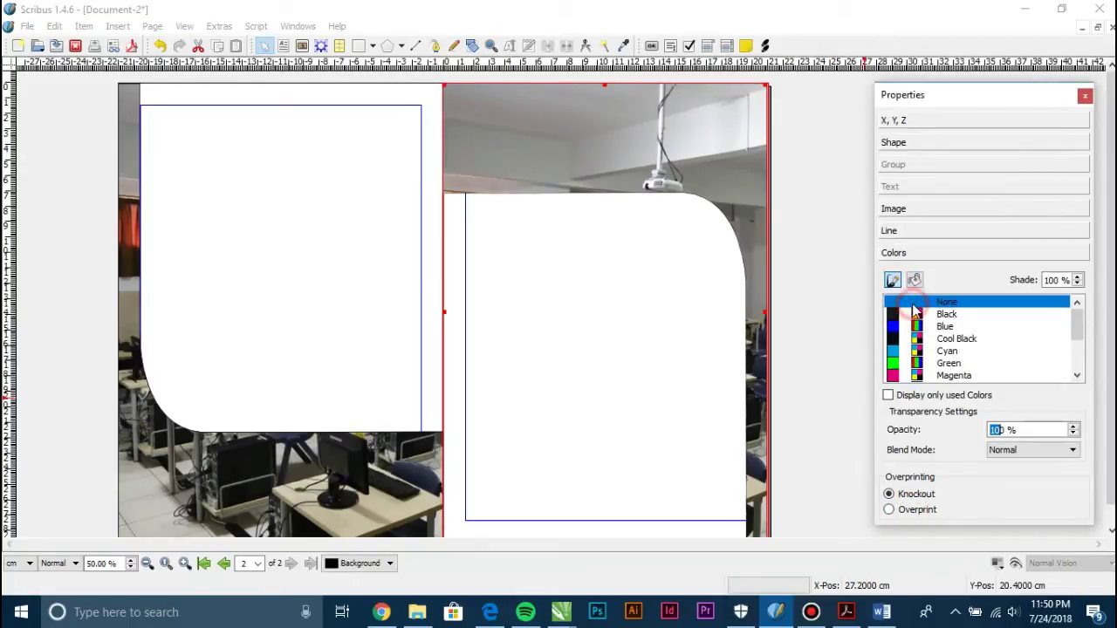
pyautogui.click(396, 461)
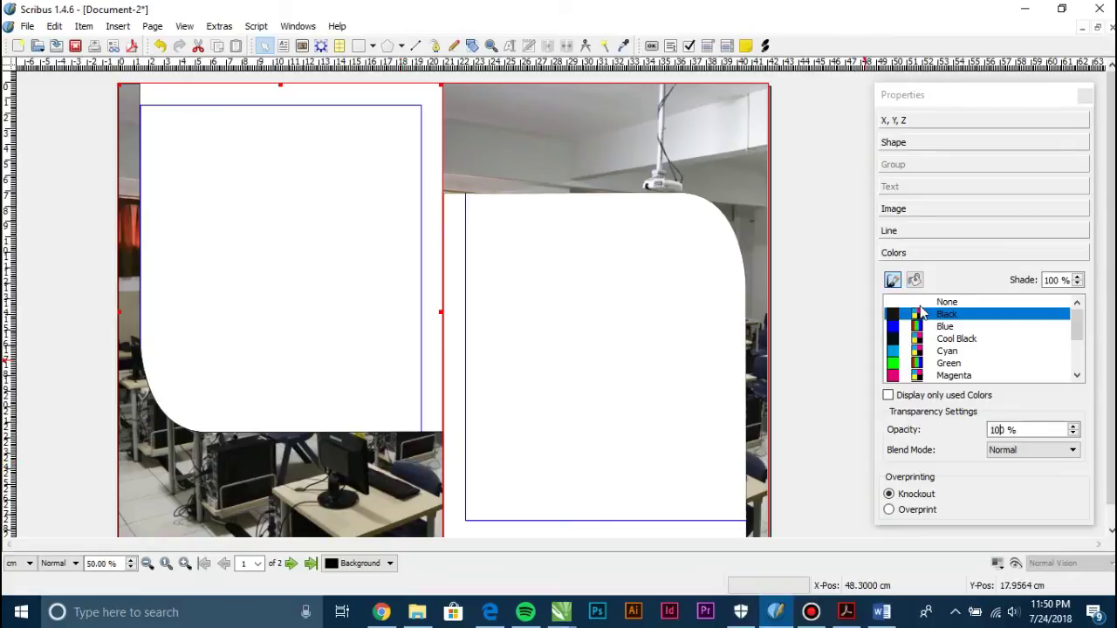
pyautogui.click(781, 319)
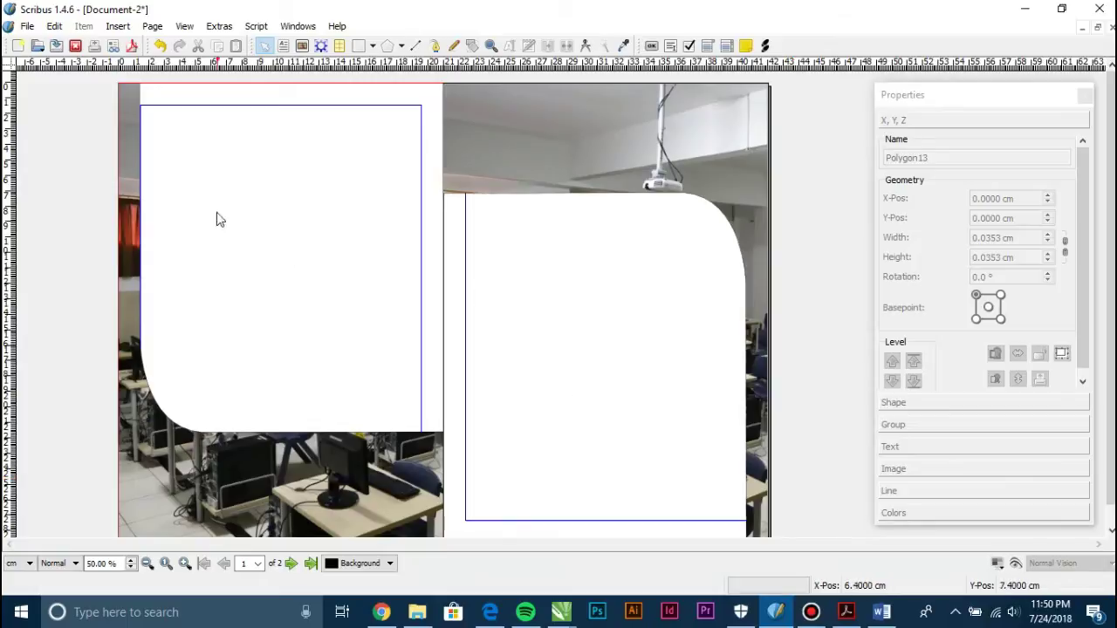
# Check the reference spread in the PDF and draw a text frame about 18.3 by 9.6 cm at the first page's top margin
pyautogui.click(846, 612)
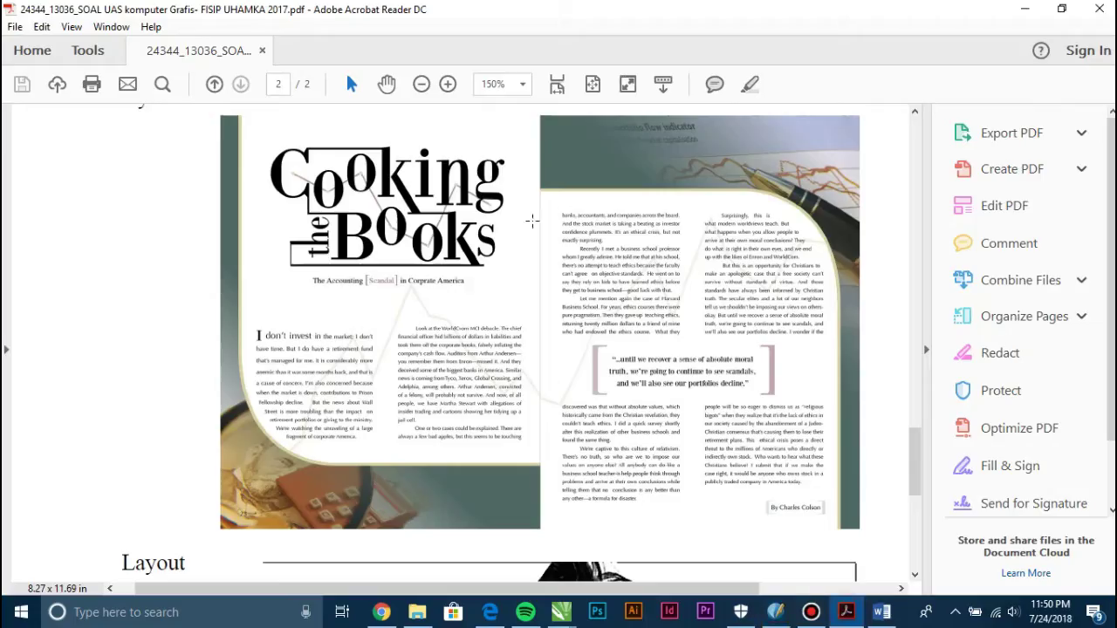
pyautogui.hotkey('alt', 'Tab')
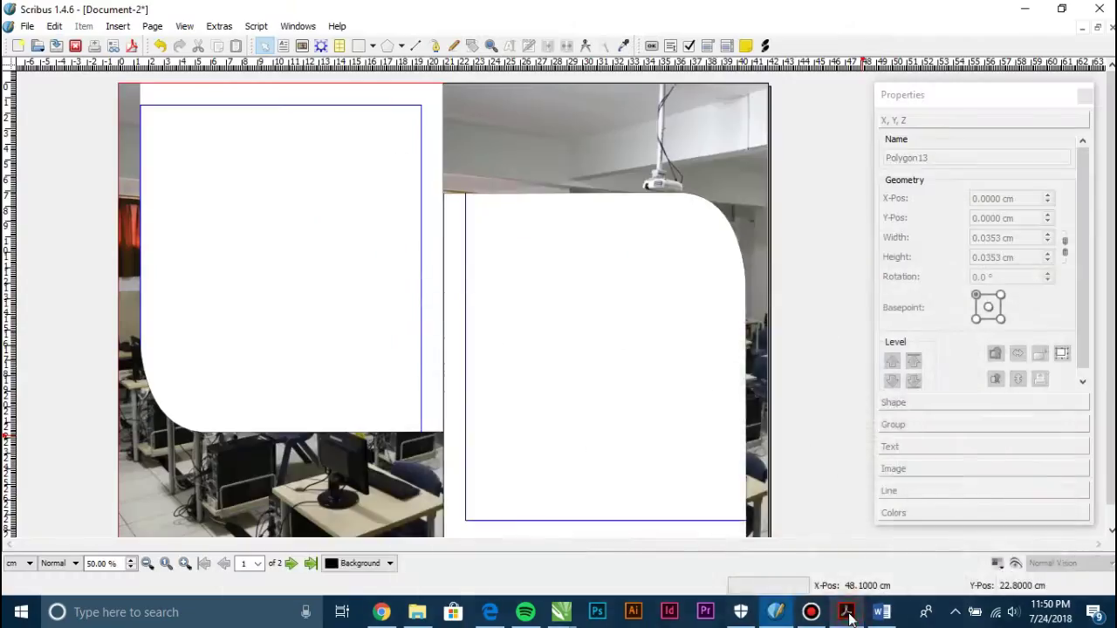
pyautogui.click(282, 48)
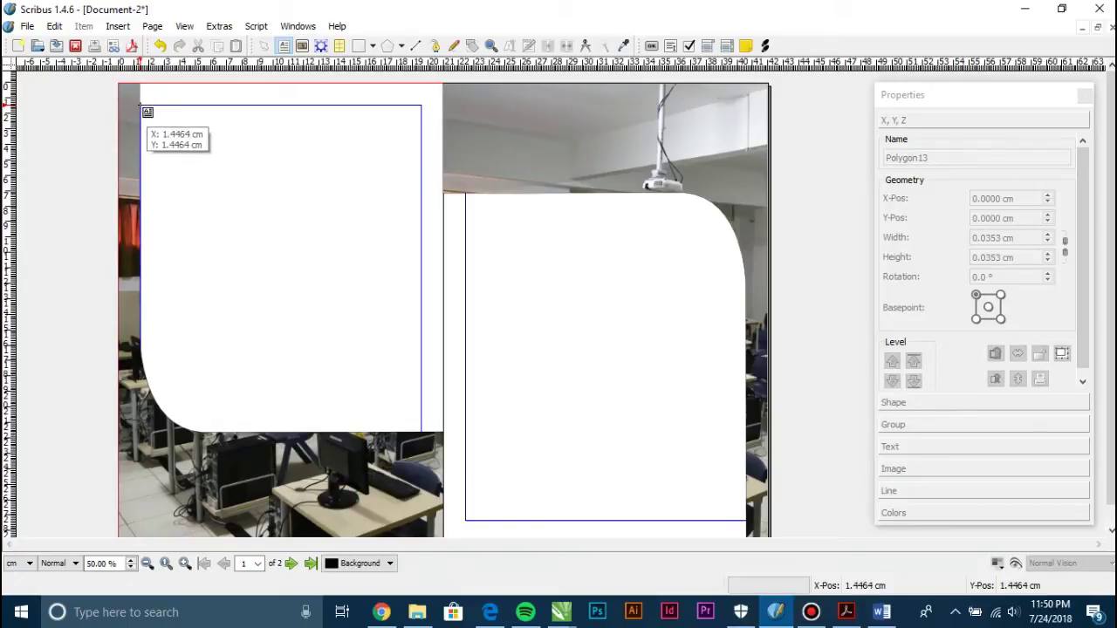
pyautogui.moveTo(138, 106)
pyautogui.mouseDown()
pyautogui.moveTo(252, 260)
pyautogui.moveTo(425, 255)
pyautogui.mouseUp()
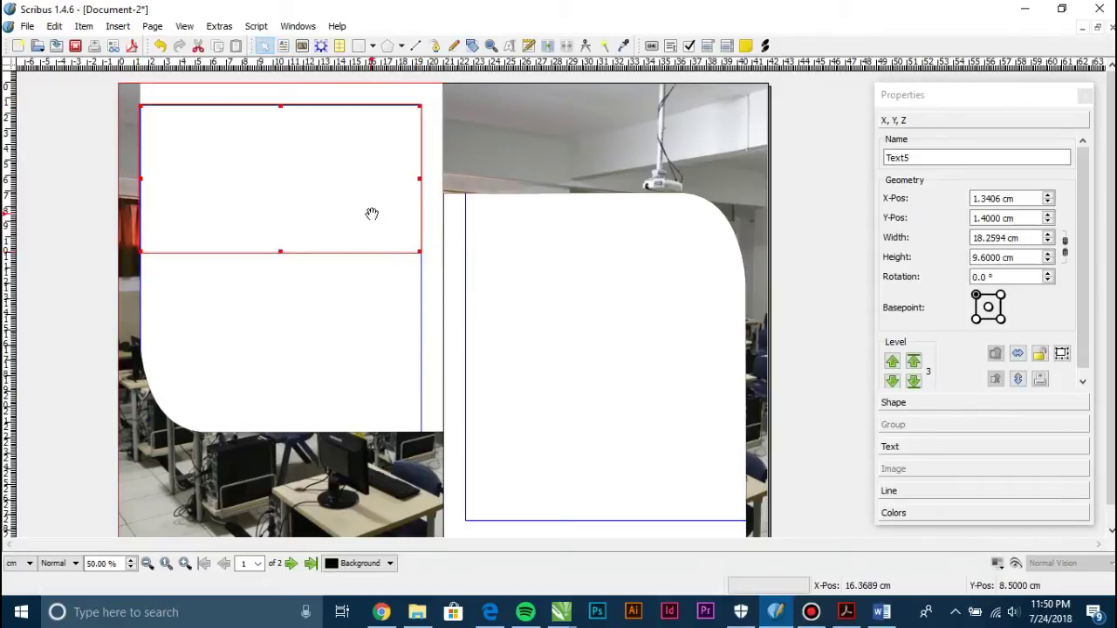
# Enter the title "SMA IZADA" in the first page's text frame and select all of its text
pyautogui.doubleClick(314, 146)
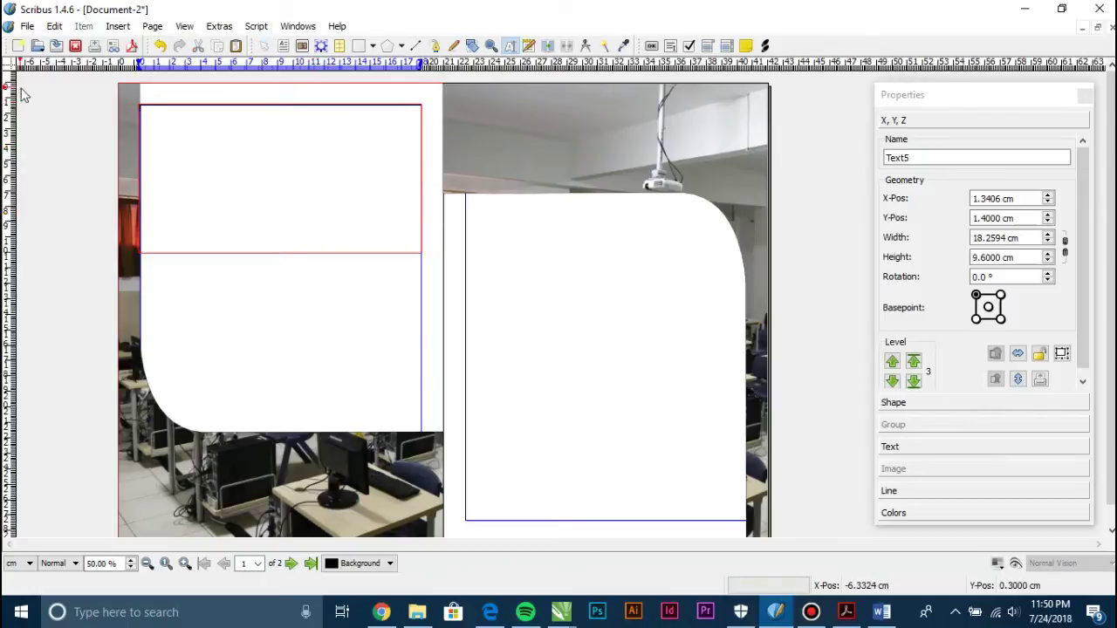
pyautogui.scroll(1, 305, 120)
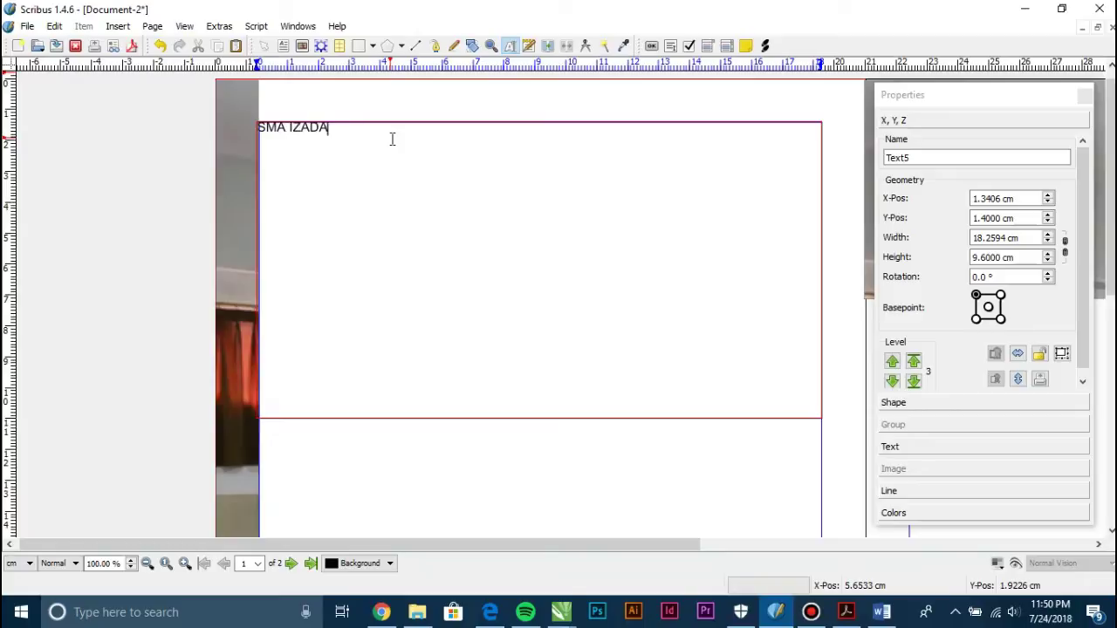
pyautogui.hotkey('ctrl', 'a')
pyautogui.hotkey('ctrl', '-')
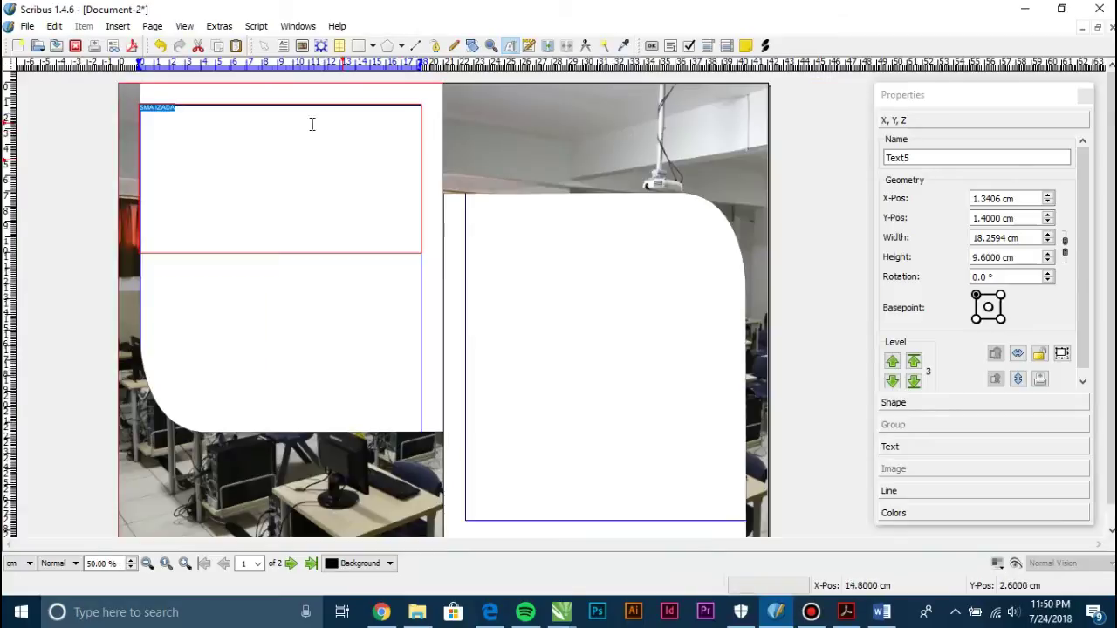
# Enlarge the selected title text to 31 pt and set its font to Verina Serif
pyautogui.click(934, 448)
pyautogui.scroll(12, 939, 249)
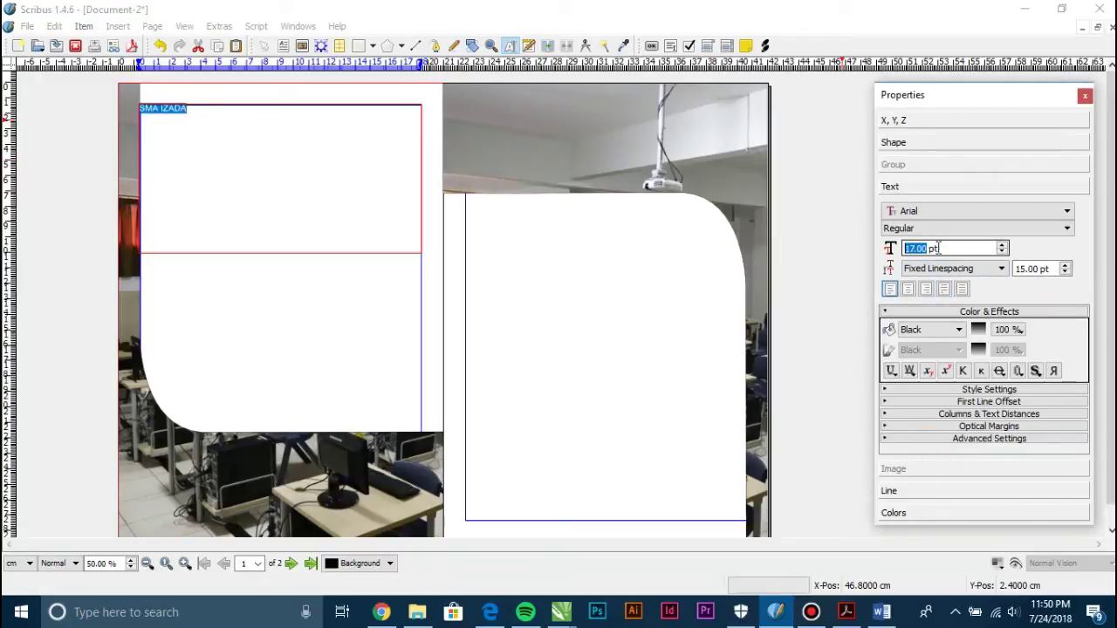
pyautogui.scroll(7, 938, 248)
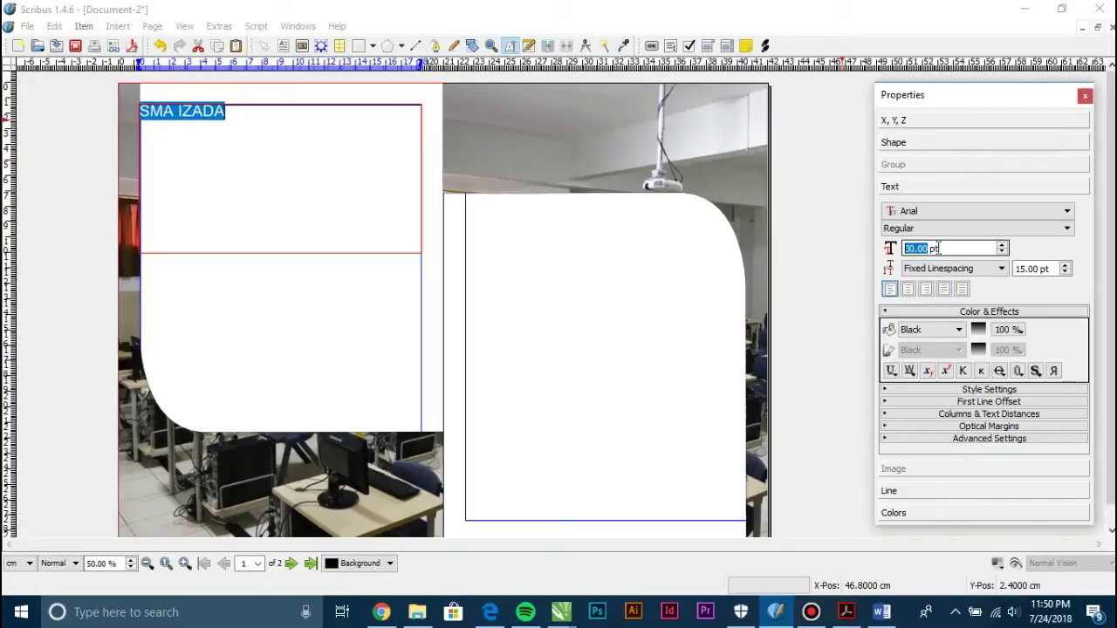
pyautogui.click(928, 215)
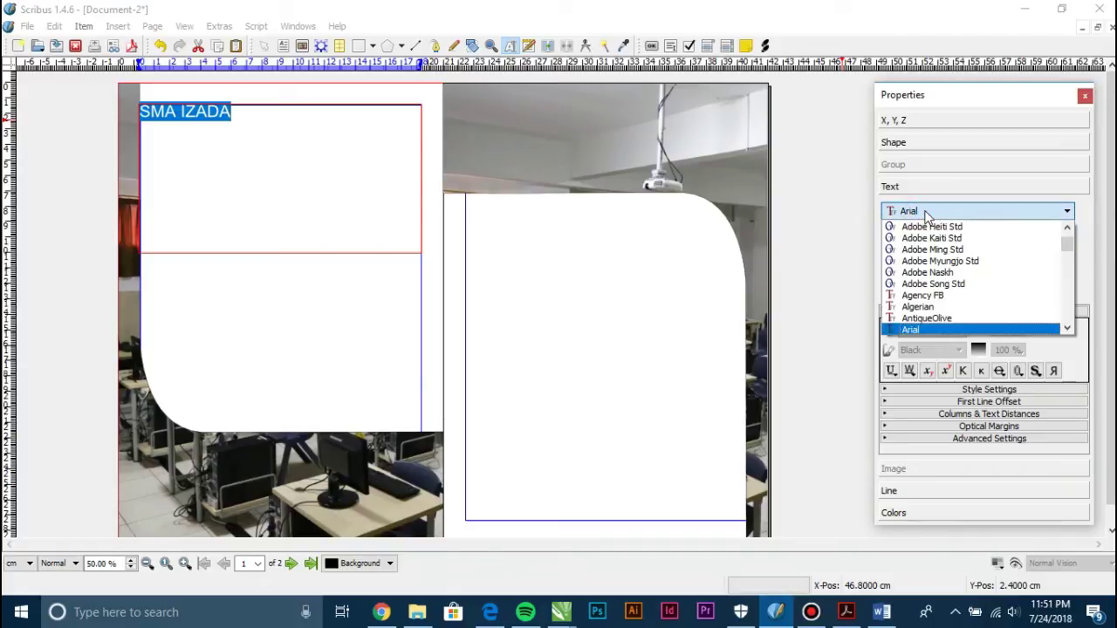
pyautogui.press('v')
pyautogui.scroll(-1, 960, 288)
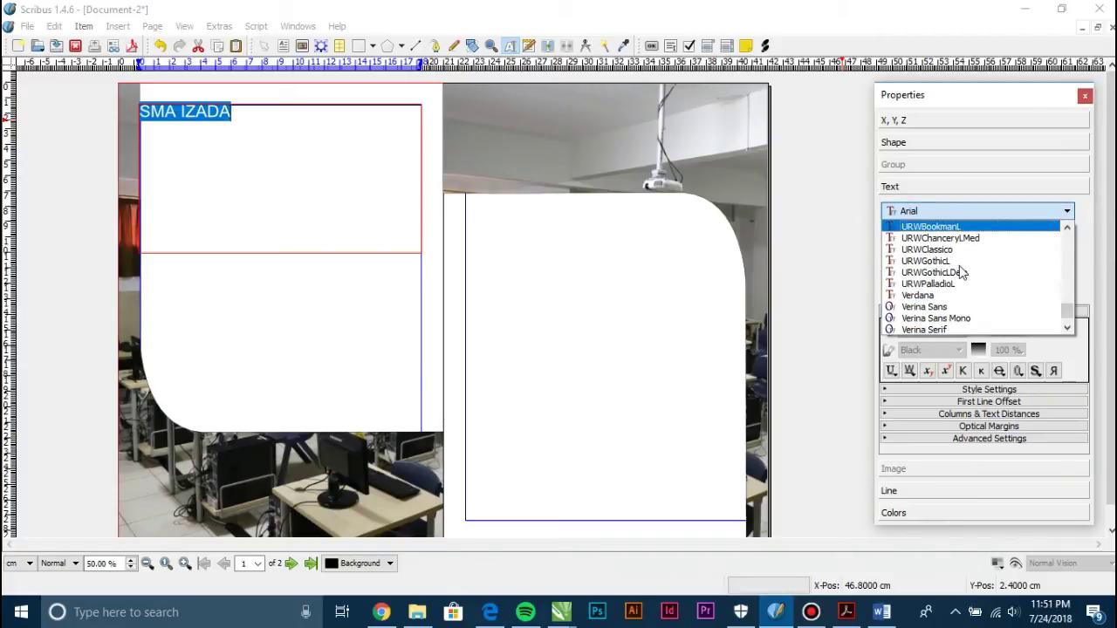
pyautogui.click(960, 328)
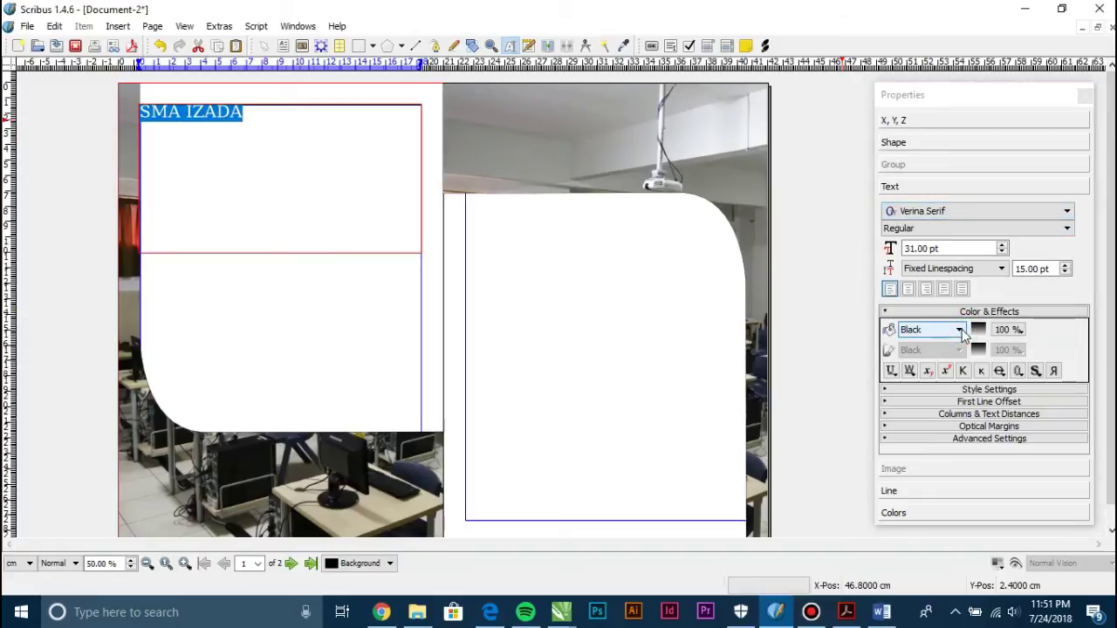
# Check the title lettering of the reference spread in the PDF and enlarge the title text to 137 pt
pyautogui.click(848, 613)
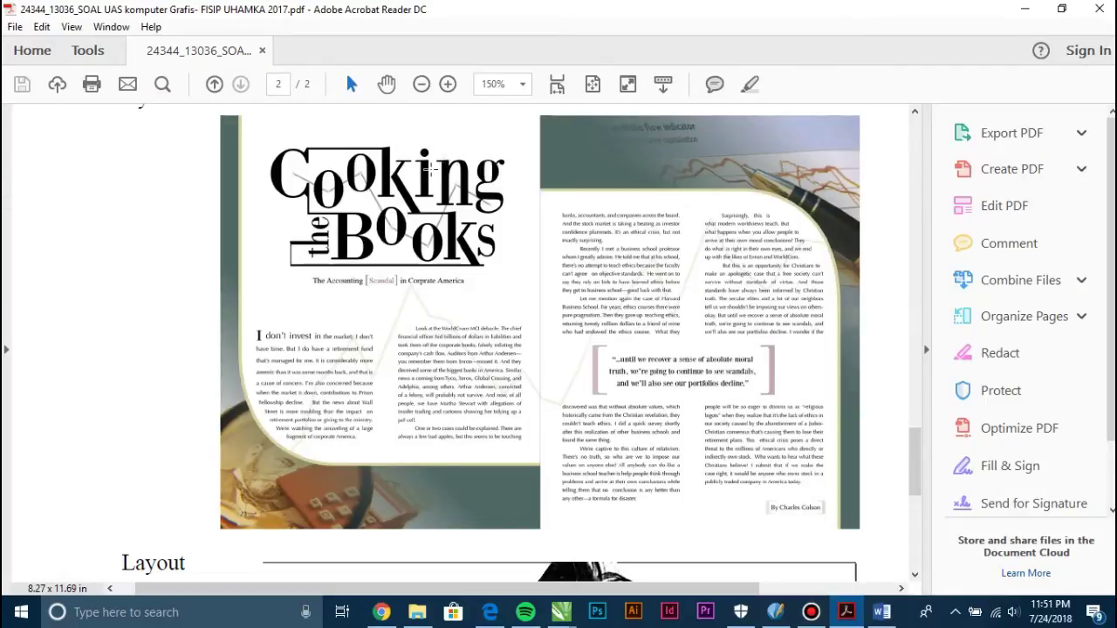
pyautogui.scroll(4, 402, 174)
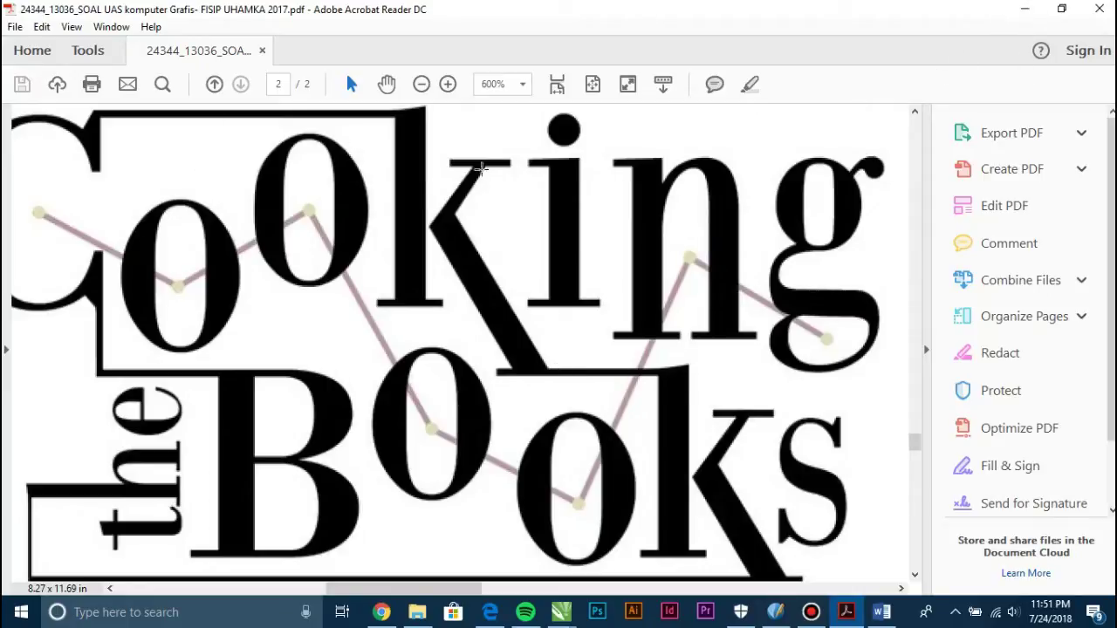
pyautogui.click(1025, 10)
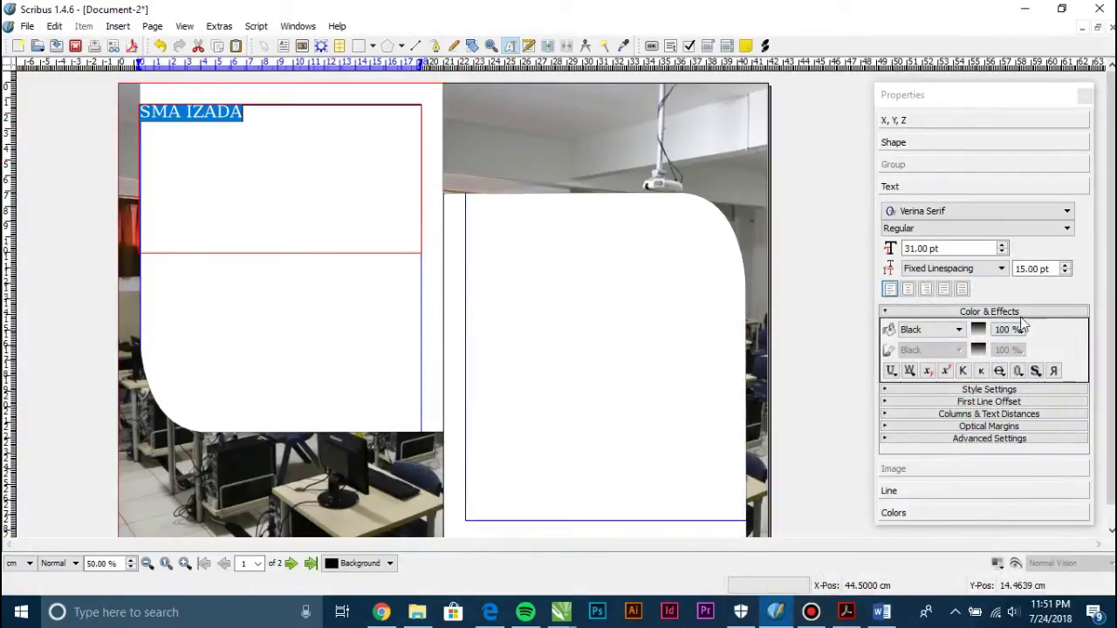
pyautogui.scroll(6, 937, 249)
pyautogui.scroll(10, 937, 250)
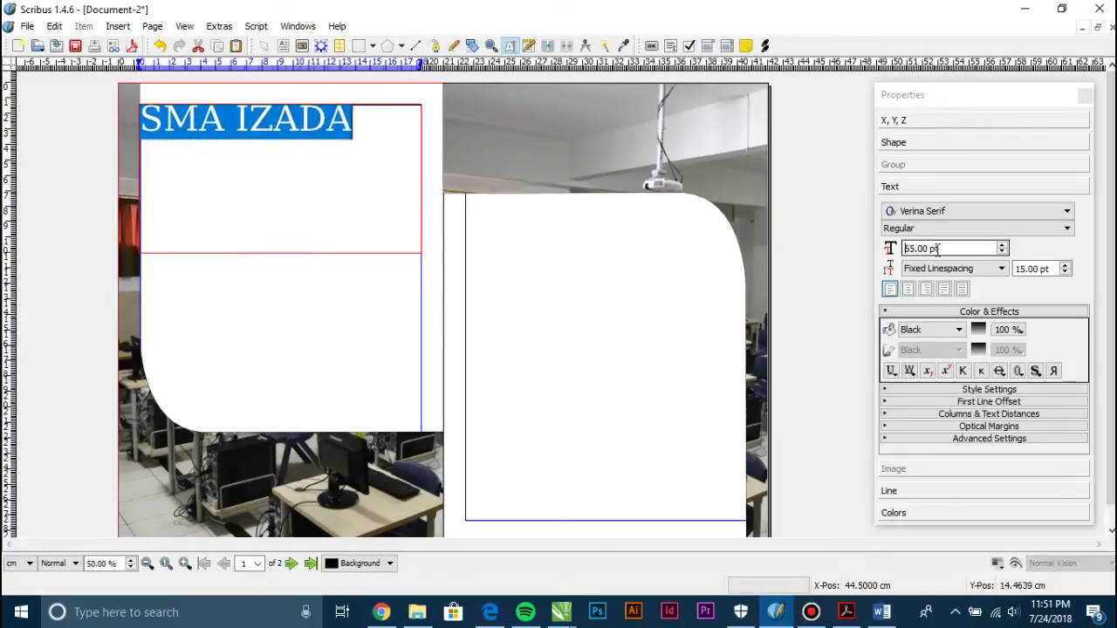
pyautogui.scroll(20, 938, 249)
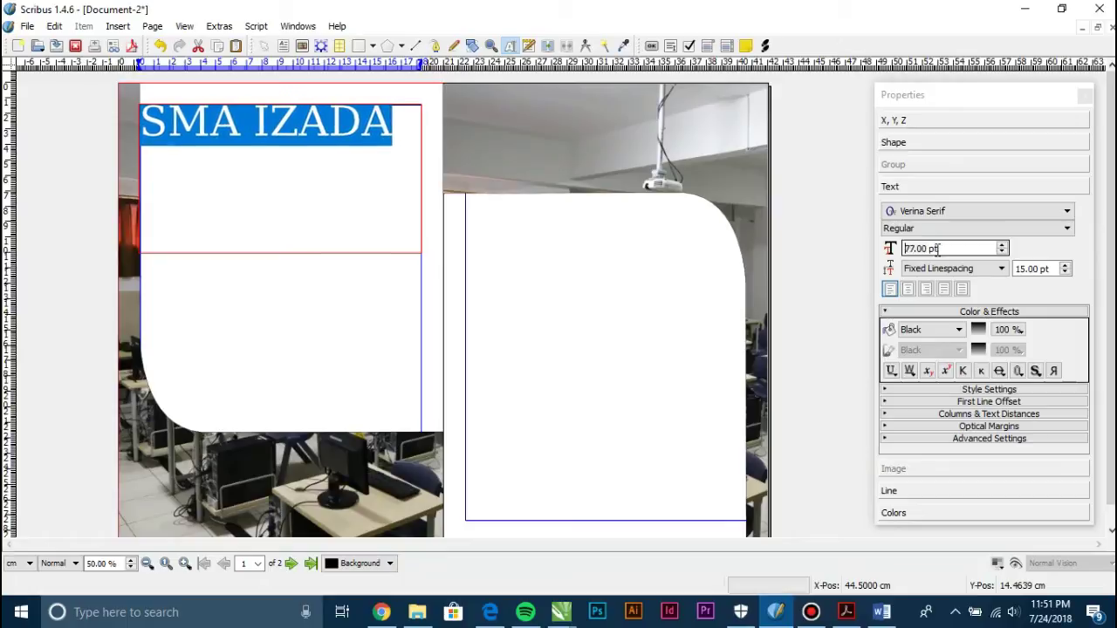
pyautogui.scroll(3, 938, 249)
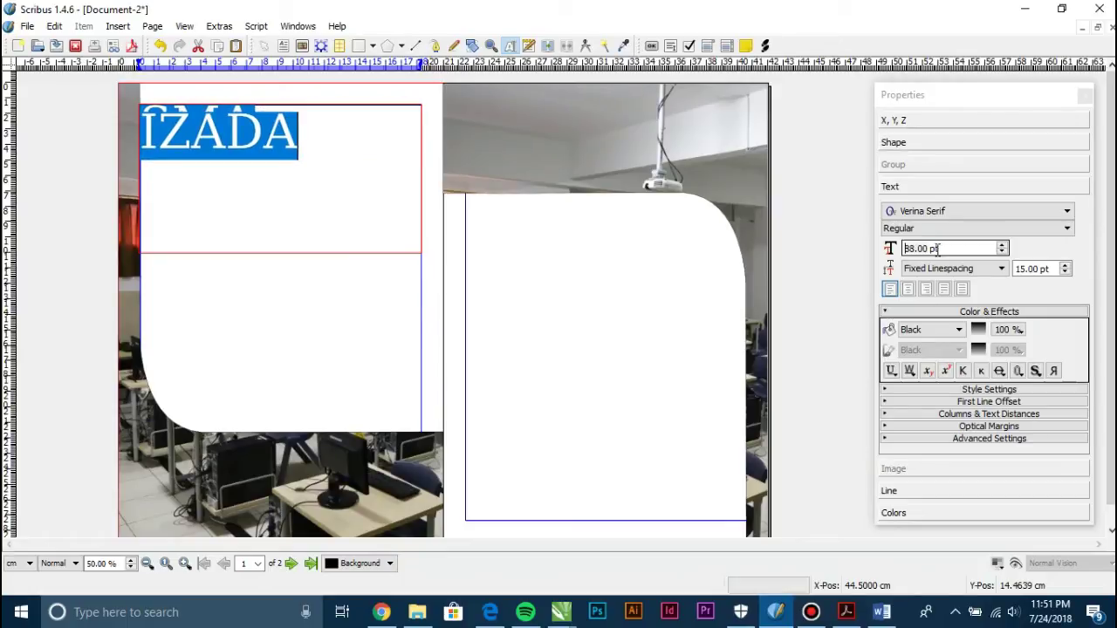
pyautogui.scroll(20, 937, 249)
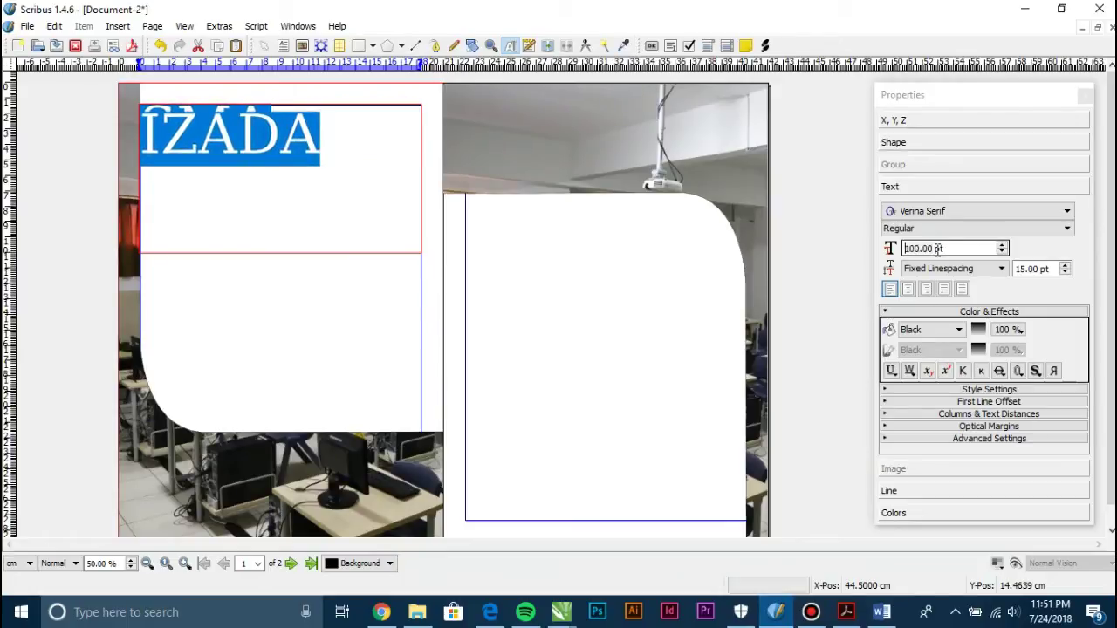
pyautogui.scroll(11, 937, 248)
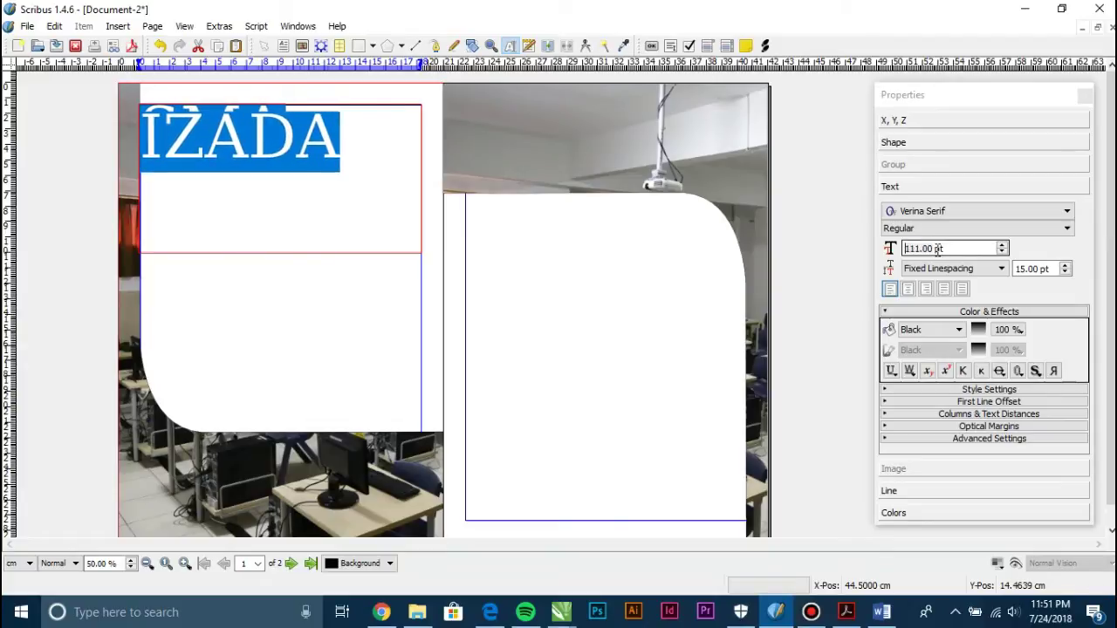
pyautogui.scroll(14, 937, 248)
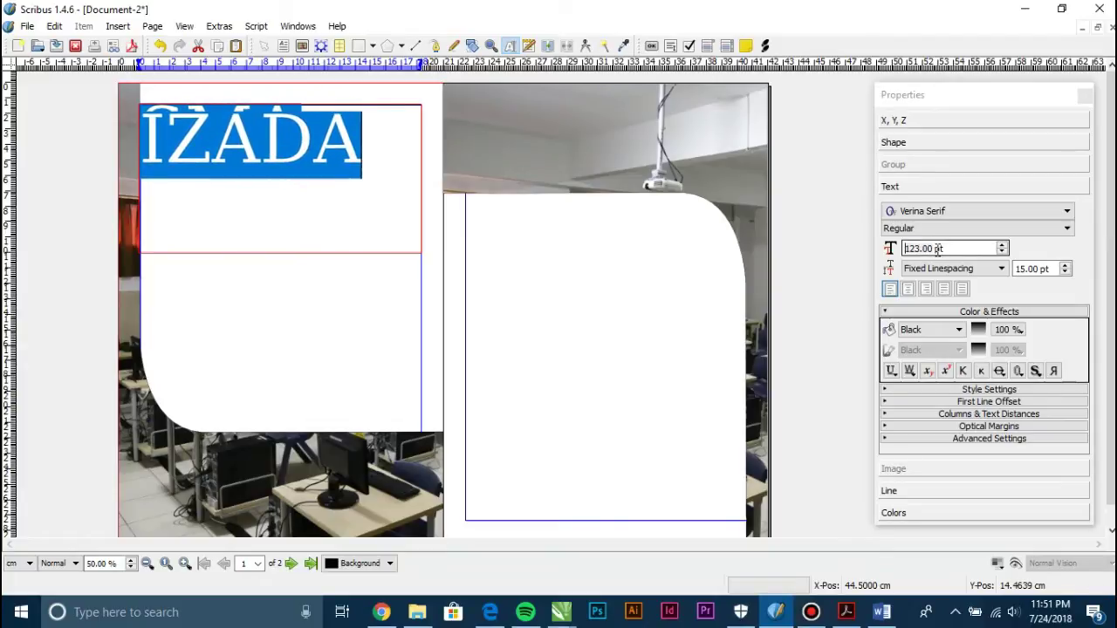
pyautogui.scroll(12, 937, 249)
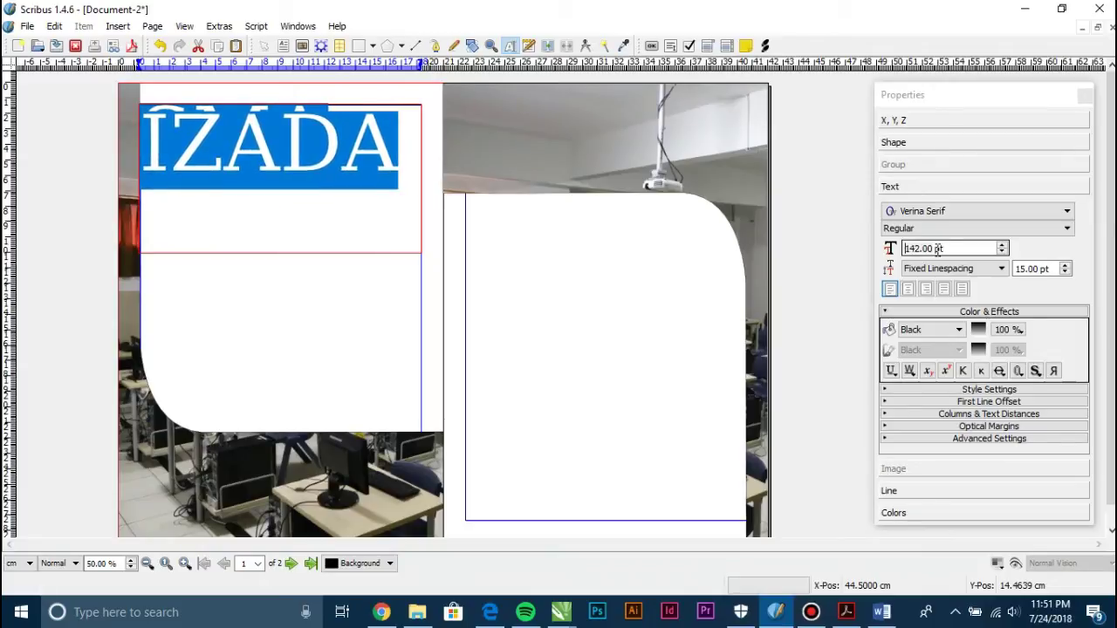
pyautogui.scroll(-4, 938, 249)
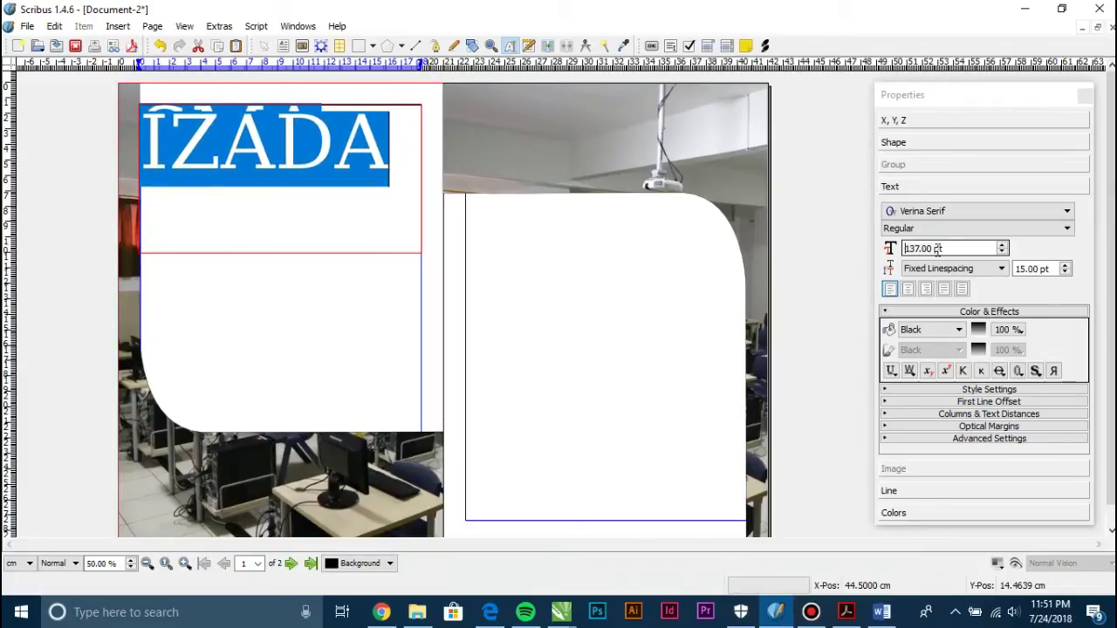
pyautogui.click(75, 129)
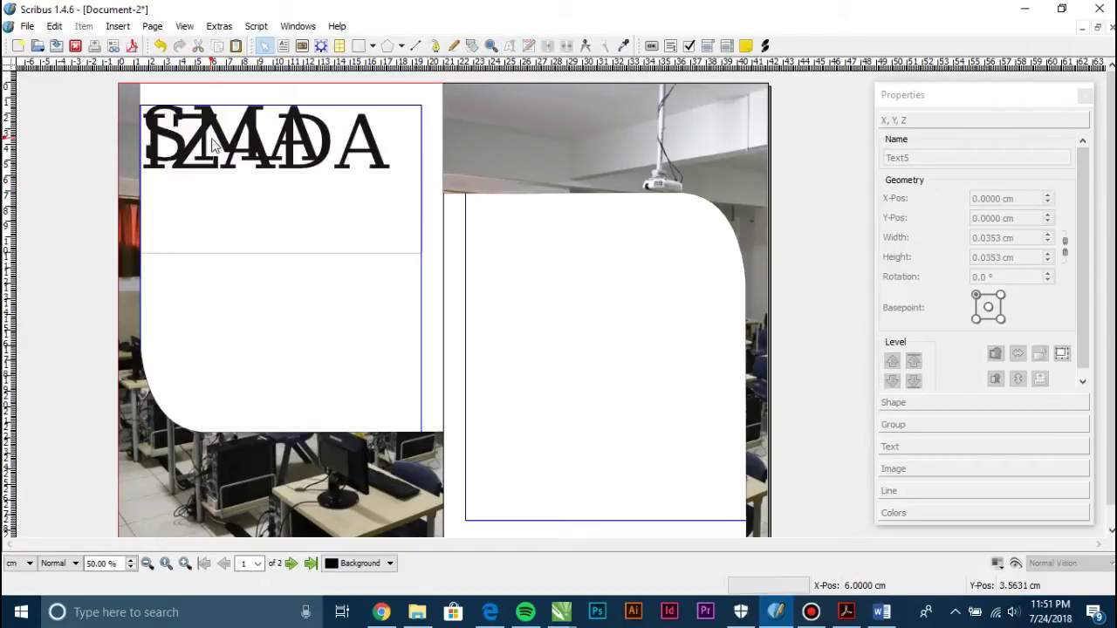
# Convert the first page's title text frame to outlines
pyautogui.scroll(2, 172, 118)
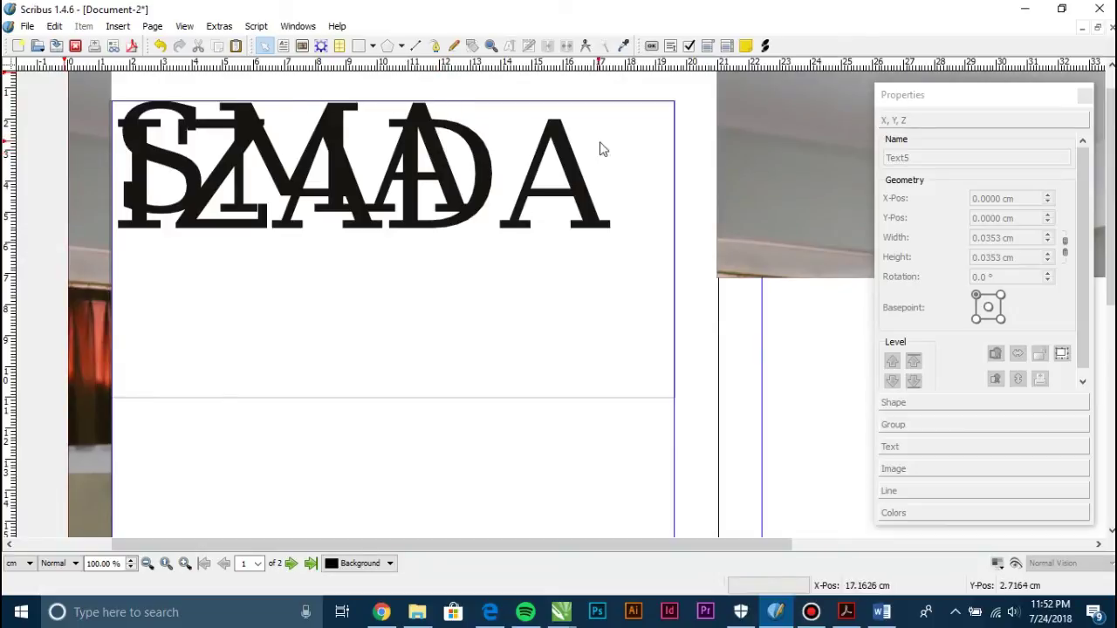
pyautogui.click(222, 124)
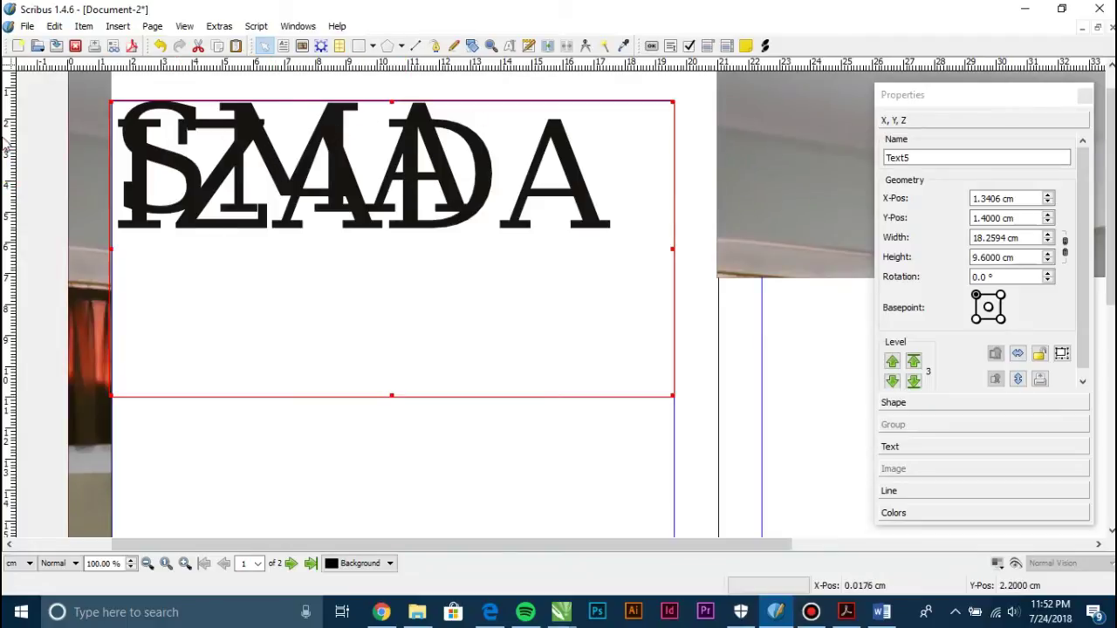
pyautogui.rightClick(548, 188)
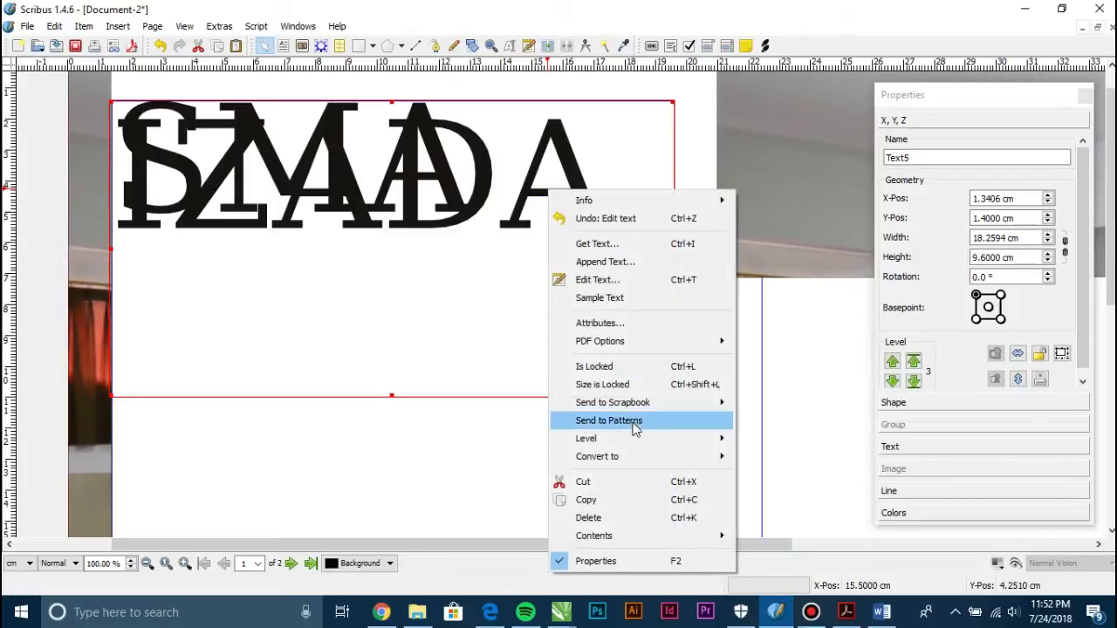
pyautogui.moveTo(663, 456)
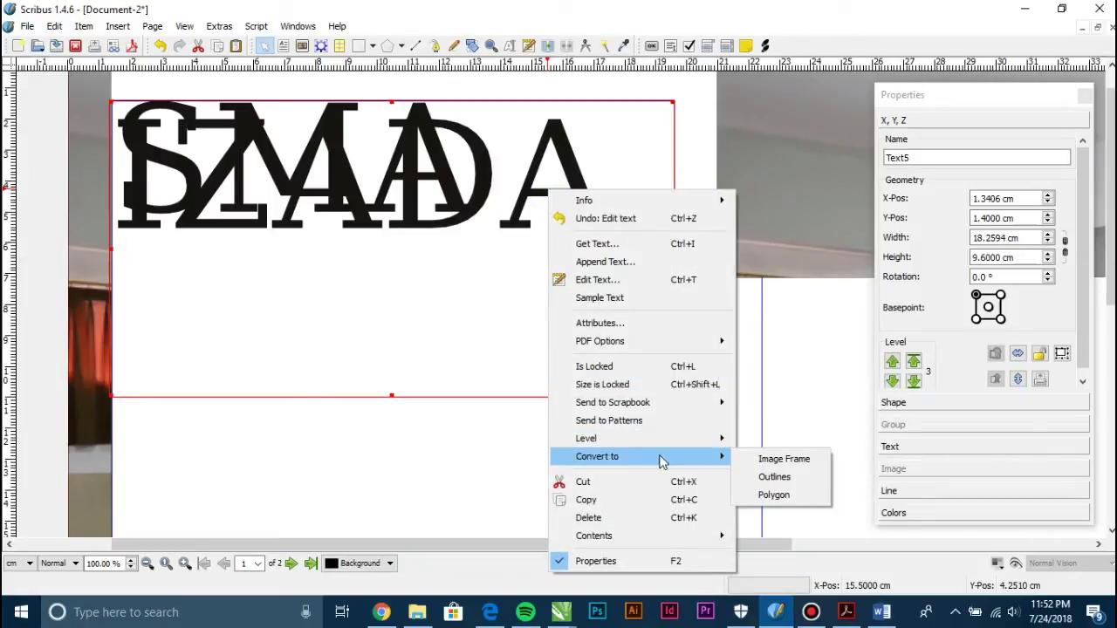
pyautogui.click(774, 478)
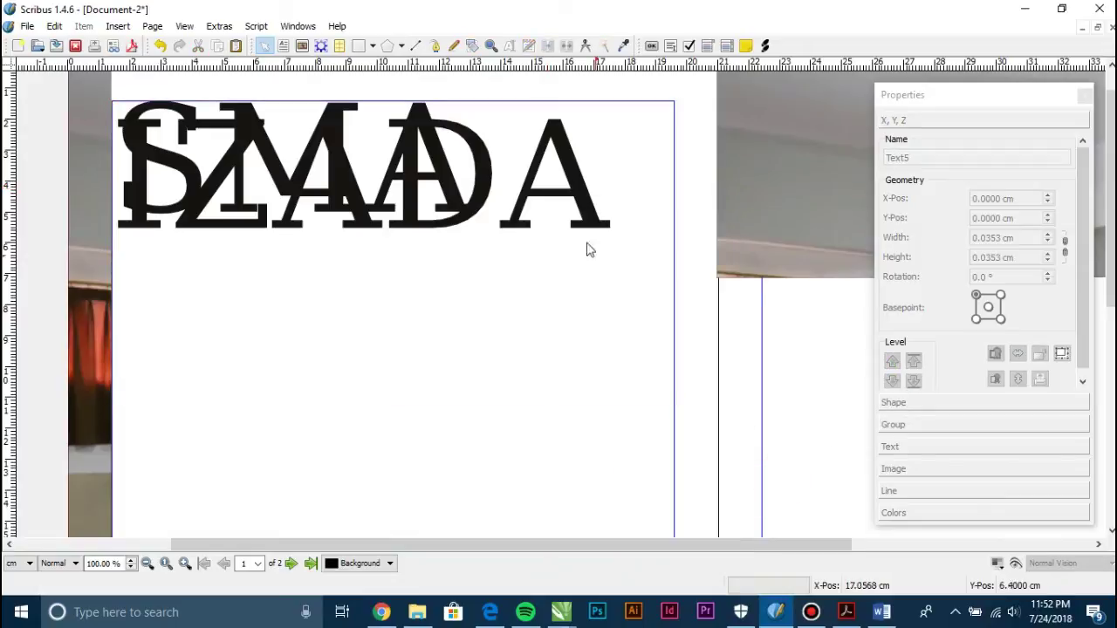
# Ungroup the outlined title into separate letters and check that single letters can be selected
pyautogui.click(528, 166)
pyautogui.rightClick(528, 167)
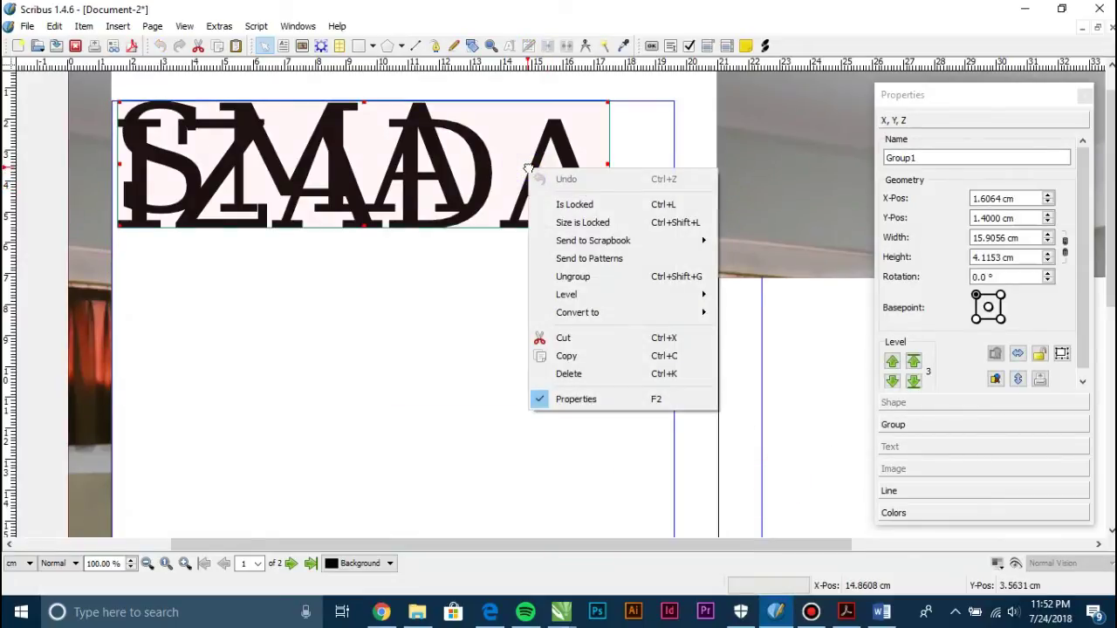
pyautogui.click(580, 281)
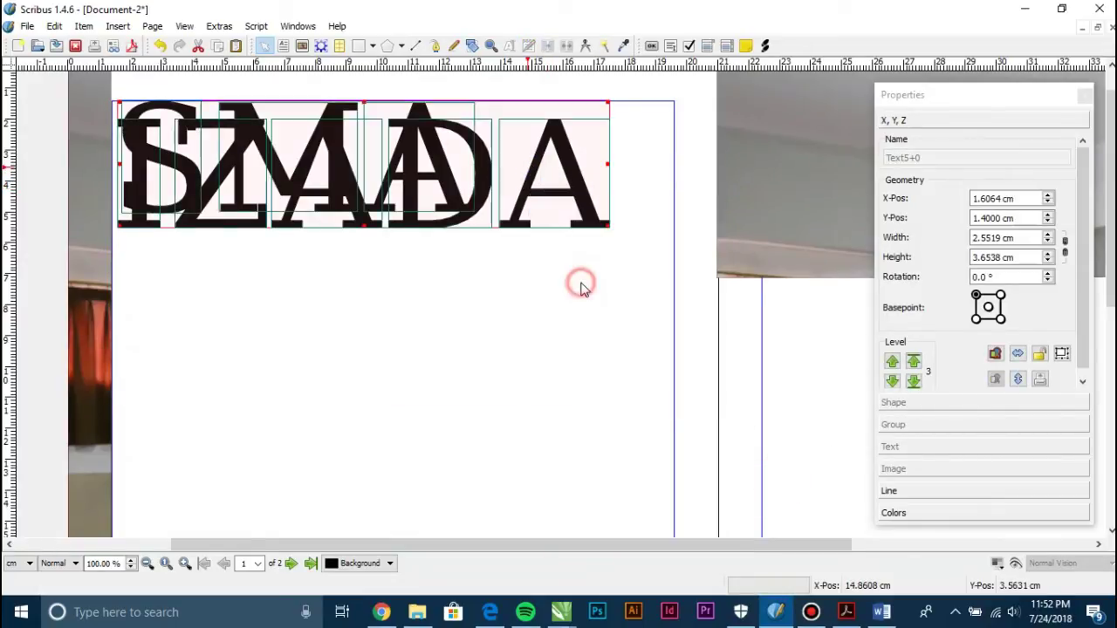
pyautogui.click(39, 210)
pyautogui.click(135, 223)
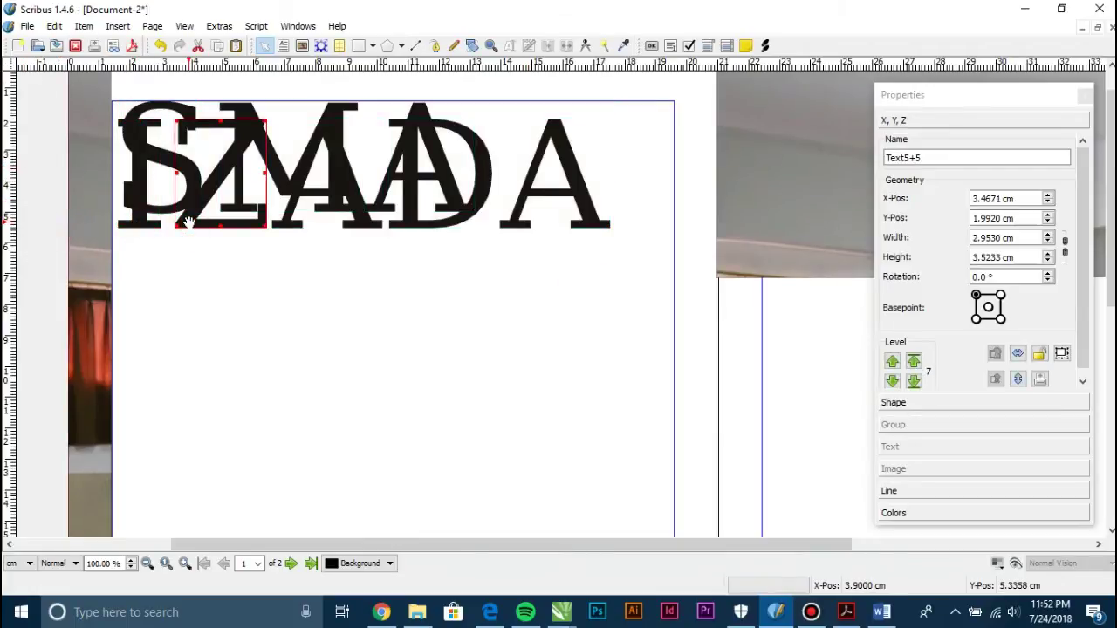
pyautogui.click(289, 220)
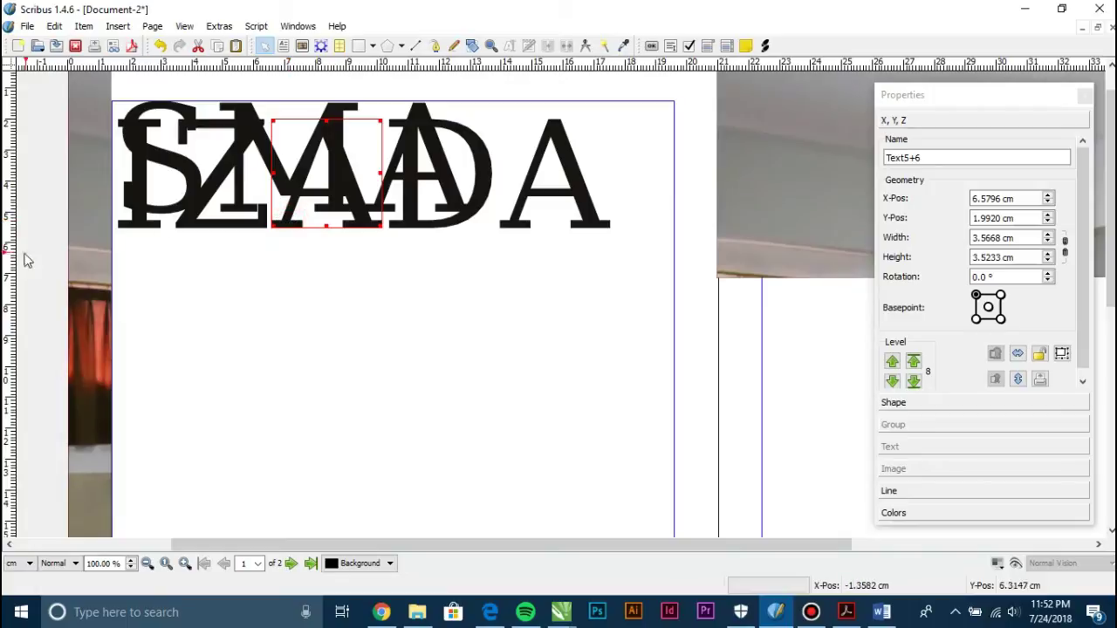
# Select the five IZADA letters together and move them 4 cm down and 1 cm right
pyautogui.moveTo(39, 262); pyautogui.dragTo(684, 111)
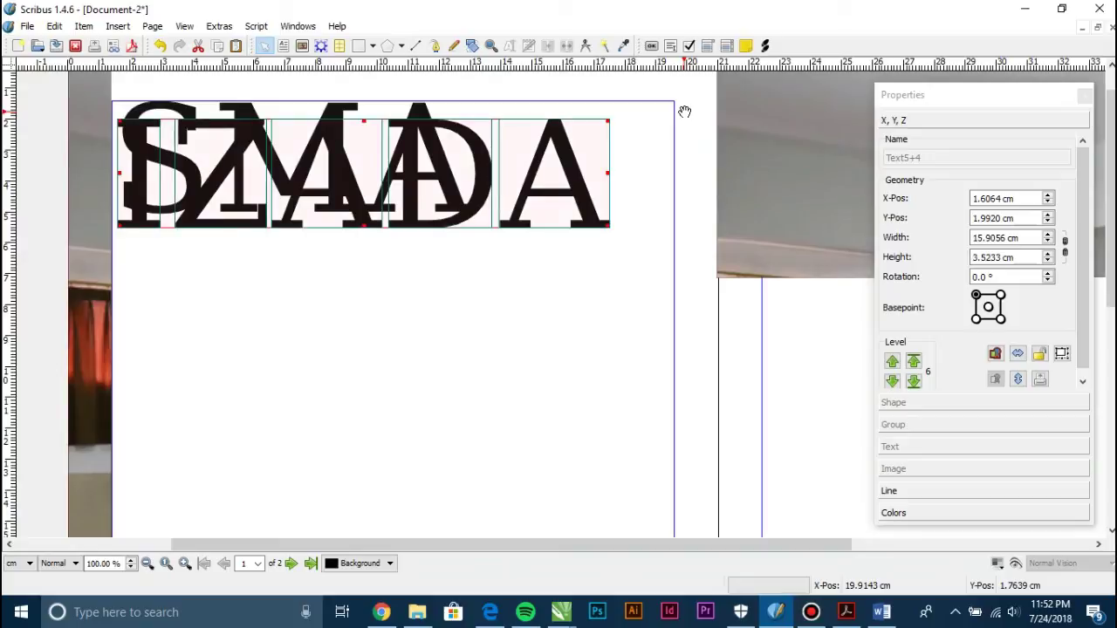
pyautogui.press('Down')
pyautogui.press('Down')
pyautogui.press('Down')
pyautogui.press('Down')
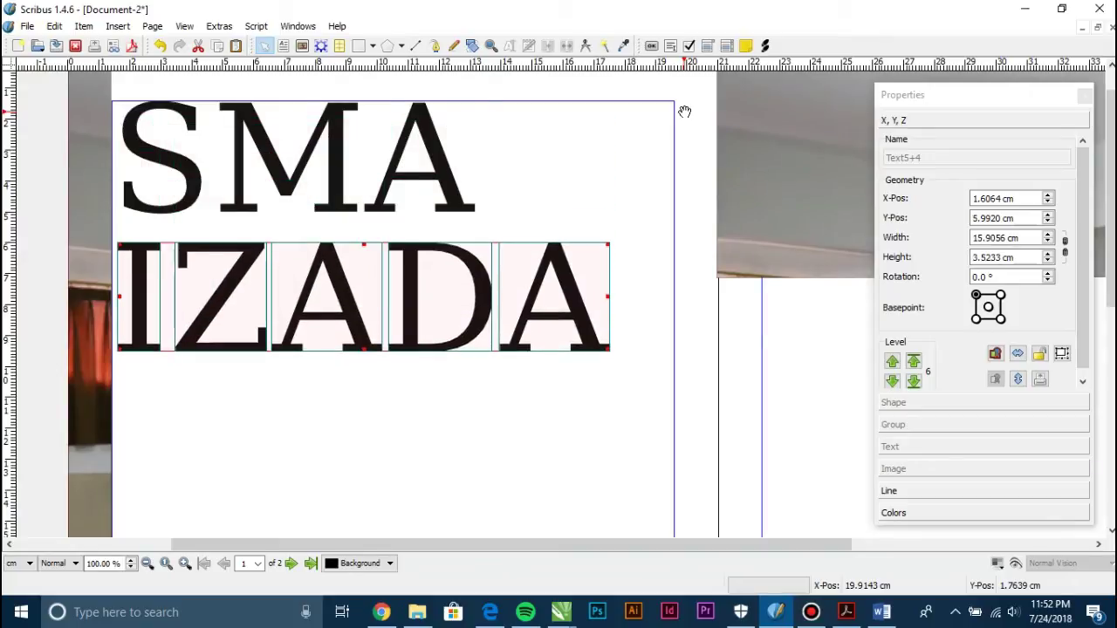
pyautogui.press('Right')
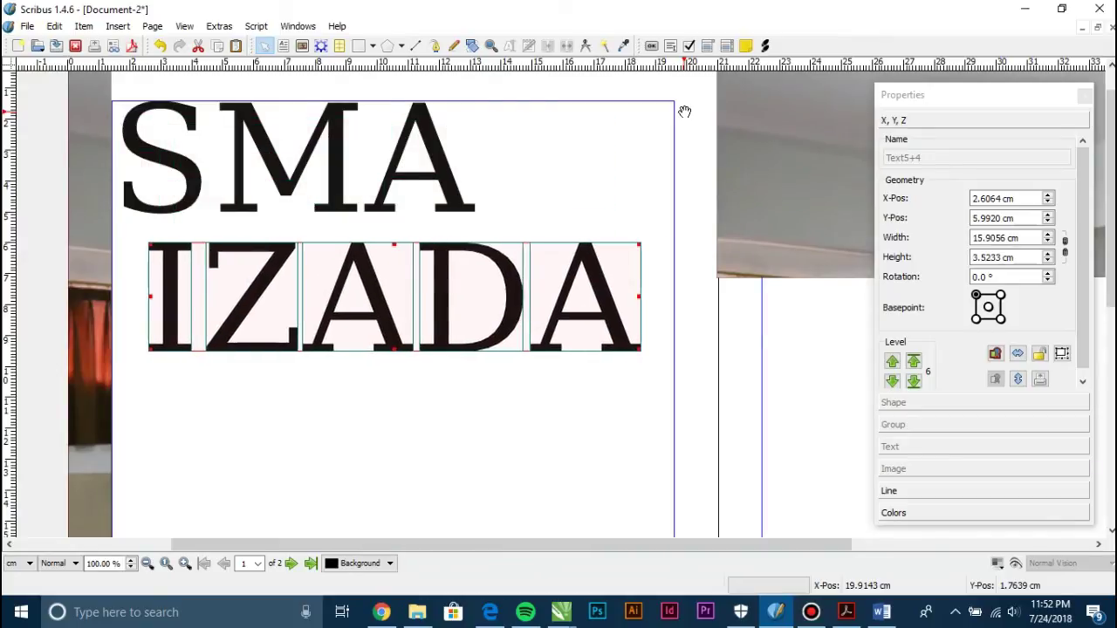
# Select the letters SMA together and nudge them to X 4.2465 cm and Y 1.9 cm, centred just above the IZADA row
pyautogui.moveTo(47, 90); pyautogui.dragTo(504, 236)
pyautogui.press('Right')
pyautogui.press('Right')
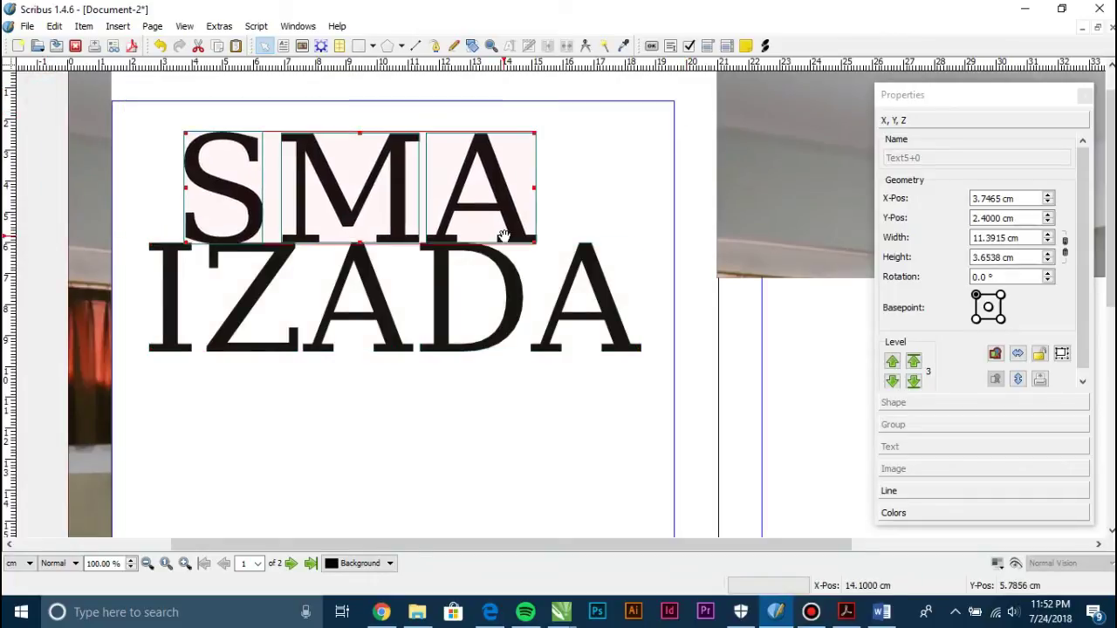
pyautogui.hotkey('ctrl', 'Down')
pyautogui.hotkey('ctrl', 'Down')
pyautogui.hotkey('ctrl', 'Down')
pyautogui.hotkey('ctrl', 'Down')
pyautogui.hotkey('ctrl', 'Down')
pyautogui.hotkey('ctrl', 'Down')
pyautogui.hotkey('ctrl', 'Down')
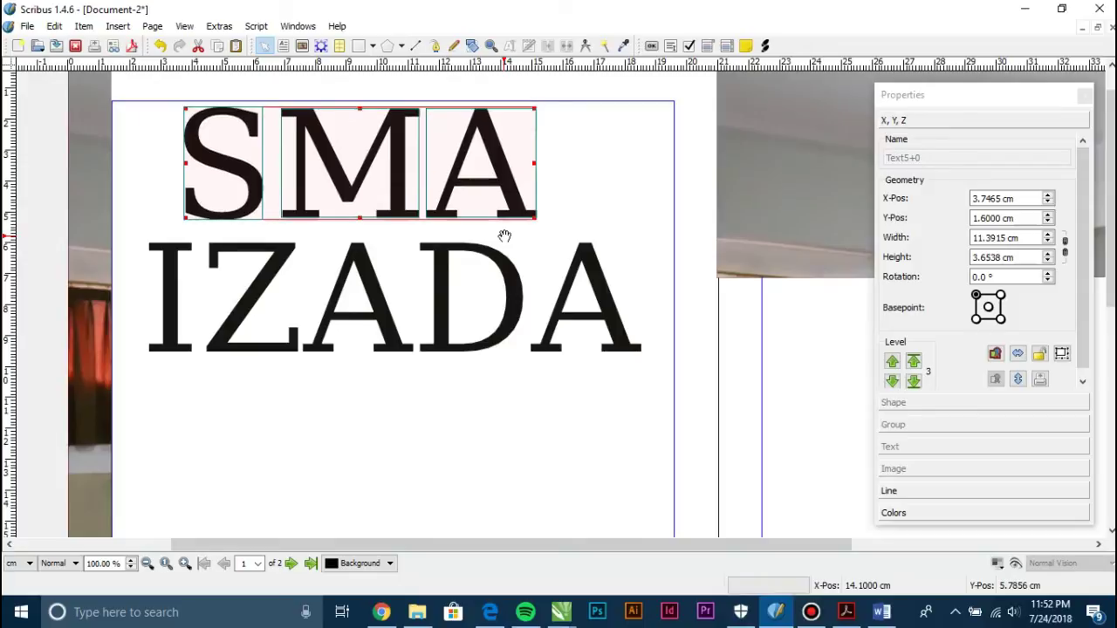
pyautogui.hotkey('ctrl', 'Up')
pyautogui.hotkey('ctrl', 'Up')
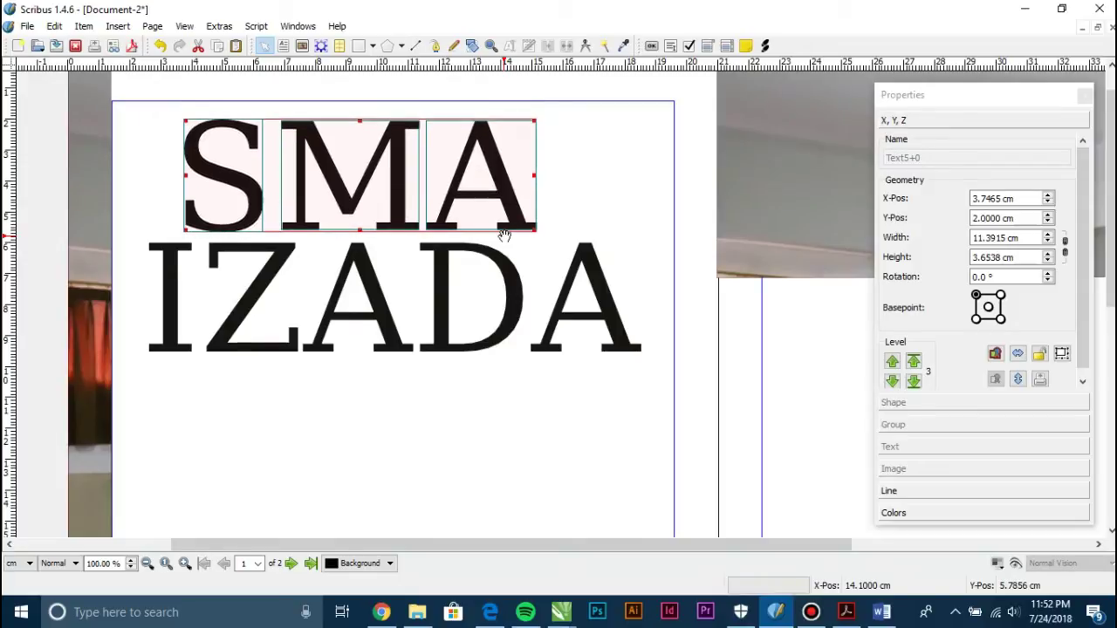
pyautogui.hotkey('ctrl', 'Left')
pyautogui.hotkey('ctrl', 'Left')
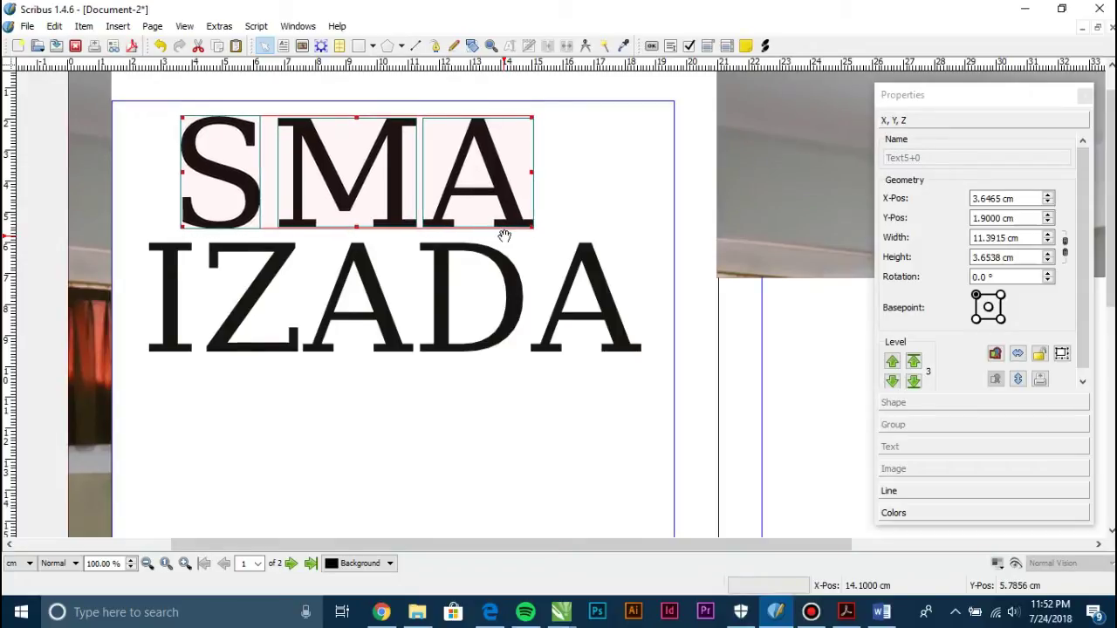
pyautogui.hotkey('ctrl', 'Down')
pyautogui.hotkey('ctrl', 'Down')
pyautogui.hotkey('ctrl', 'Up')
pyautogui.hotkey('ctrl', 'Up')
pyautogui.hotkey('ctrl', 'Up')
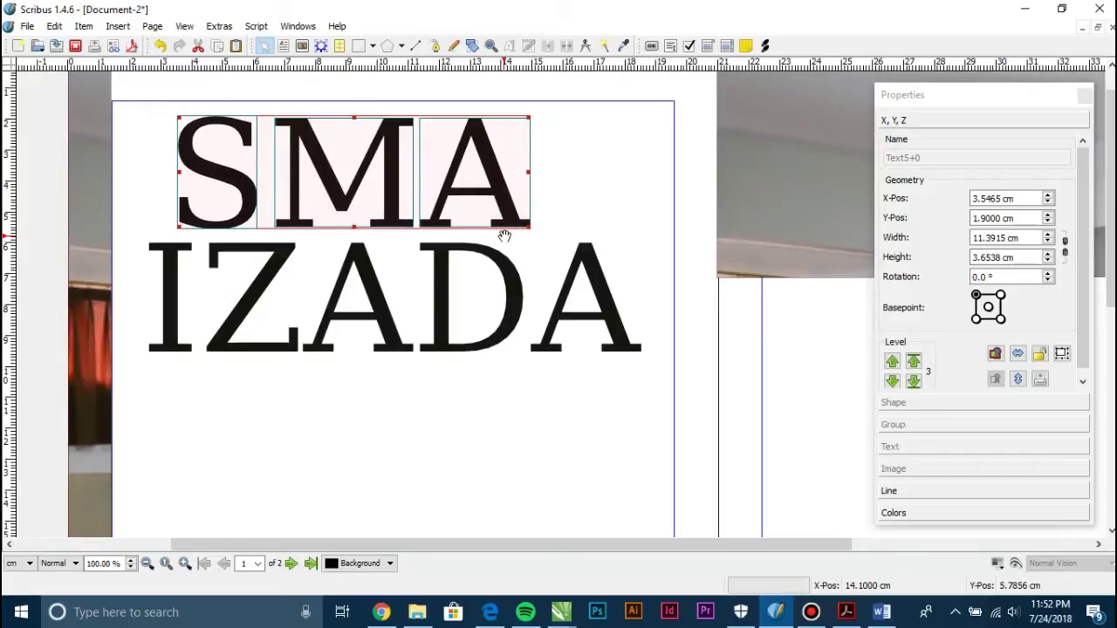
pyautogui.hotkey('ctrl', 'Up')
pyautogui.hotkey('ctrl', 'Up')
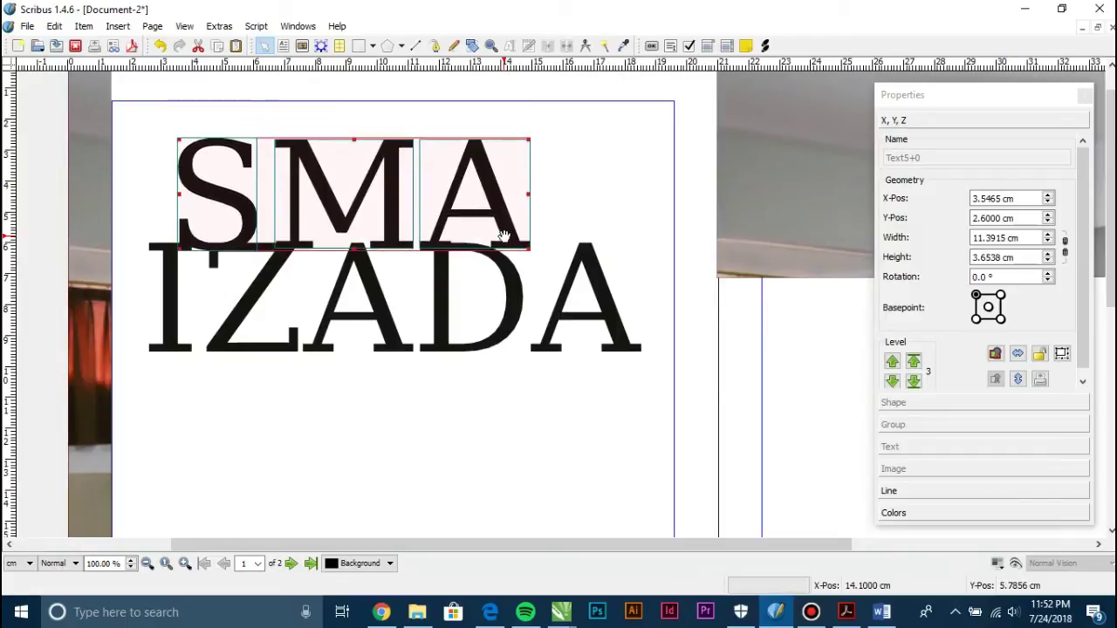
pyautogui.hotkey('ctrl', 'Down')
pyautogui.hotkey('ctrl', 'Down')
pyautogui.hotkey('ctrl', 'Down')
pyautogui.hotkey('ctrl', 'Right')
pyautogui.hotkey('ctrl', 'Right')
pyautogui.hotkey('ctrl', 'Right')
pyautogui.hotkey('ctrl', 'Right')
pyautogui.hotkey('ctrl', 'Right')
pyautogui.hotkey('ctrl', 'Right')
pyautogui.hotkey('ctrl', 'Right')
pyautogui.hotkey('ctrl', 'Left')
pyautogui.hotkey('ctrl', 'Left')
pyautogui.hotkey('ctrl', 'Left')
pyautogui.hotkey('ctrl', 'Right')
pyautogui.hotkey('ctrl', 'Right')
pyautogui.hotkey('ctrl', 'Right')
pyautogui.hotkey('ctrl', 'Right')
pyautogui.hotkey('ctrl', 'Left')
pyautogui.hotkey('ctrl', 'Left')
pyautogui.hotkey('ctrl', 'Right')
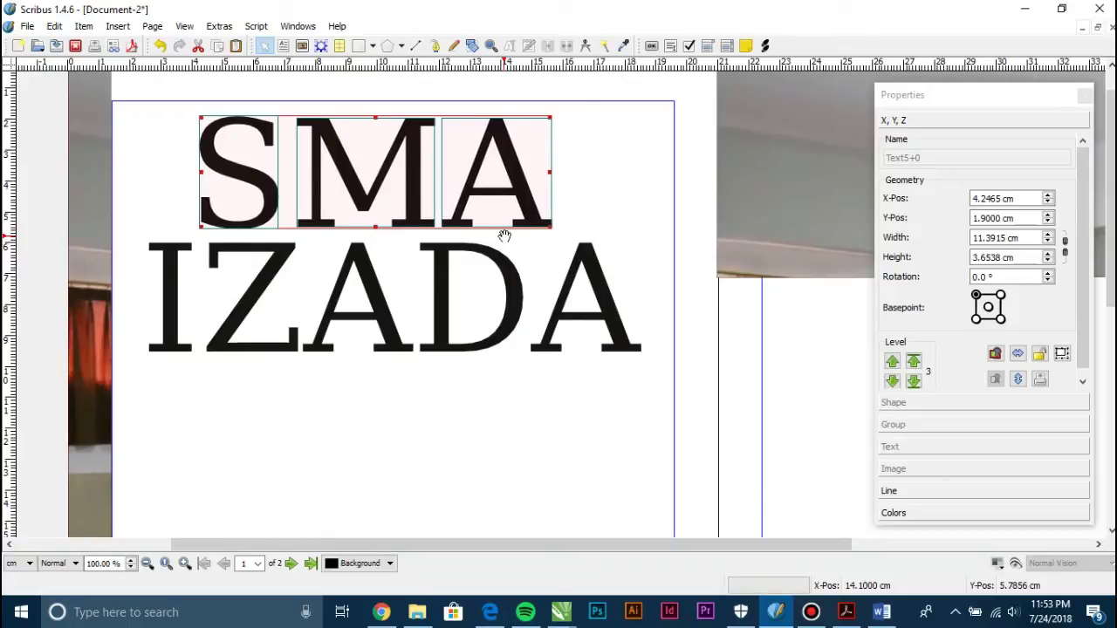
pyautogui.click(504, 235)
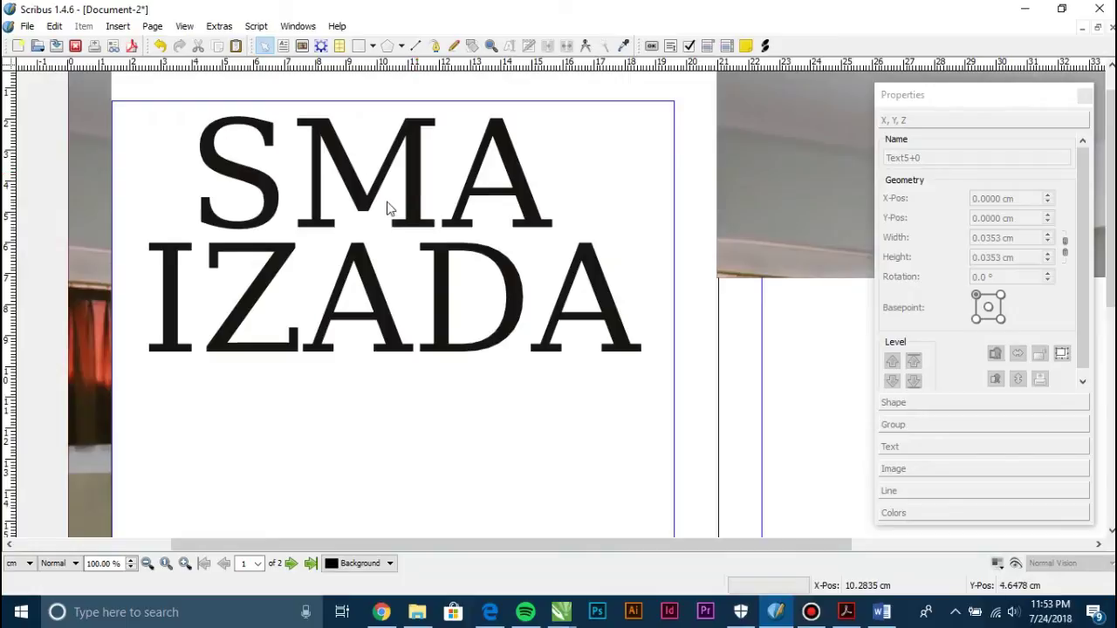
# Check the reference lettering in the PDF and lengthen the M's right stem 0.8 cm downward so its foot meets the IZADA row
pyautogui.click(838, 613)
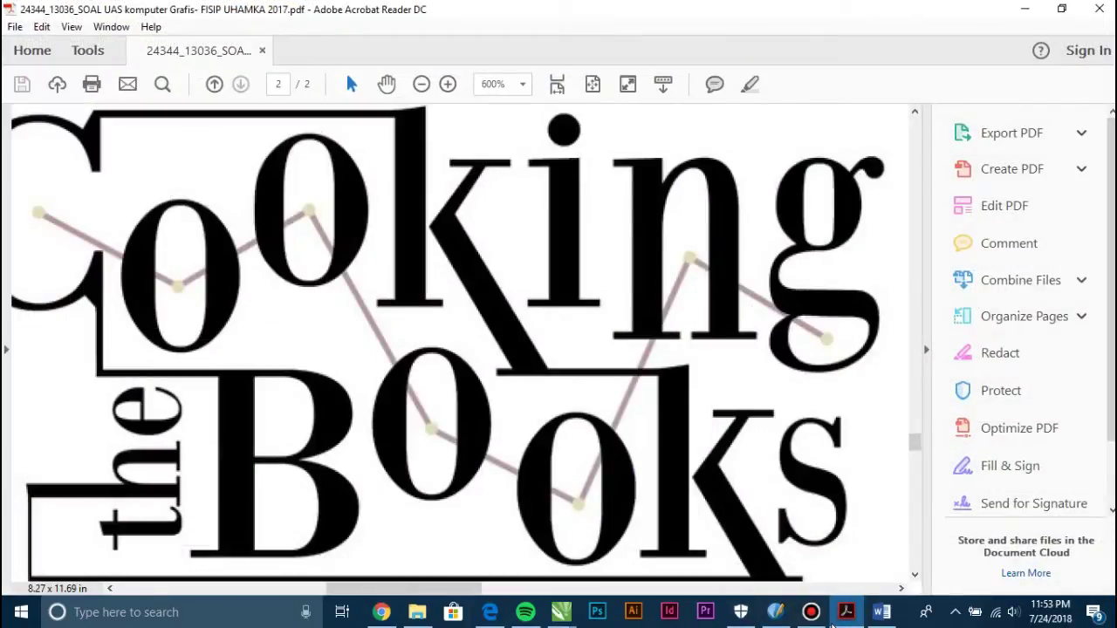
pyautogui.click(846, 612)
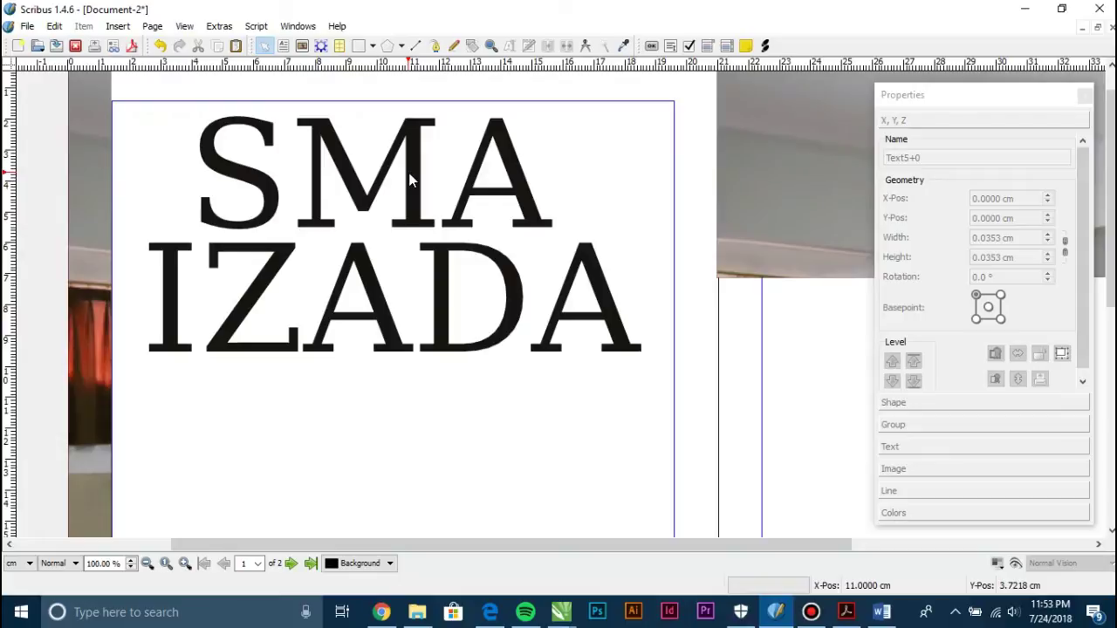
pyautogui.doubleClick(409, 173)
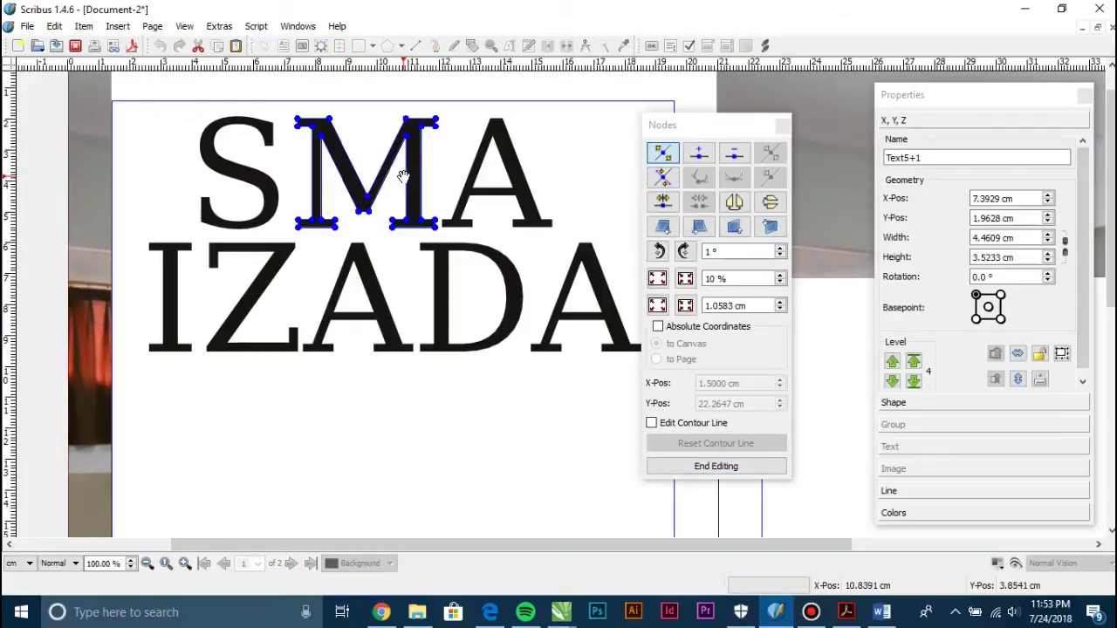
pyautogui.moveTo(687, 130); pyautogui.dragTo(697, 126)
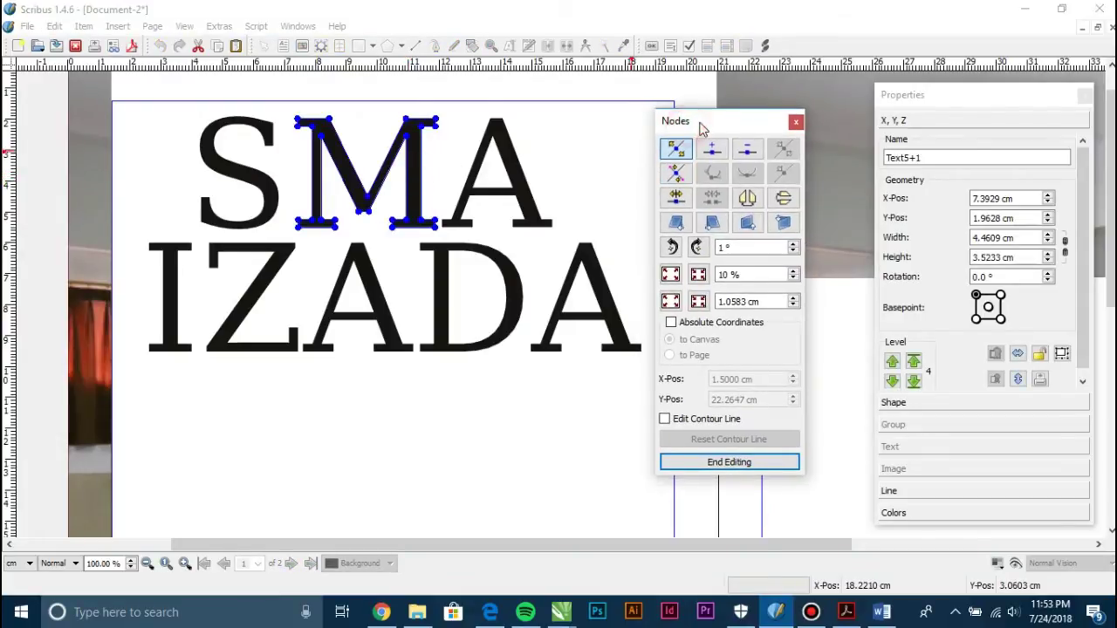
pyautogui.scroll(1, 339, 113)
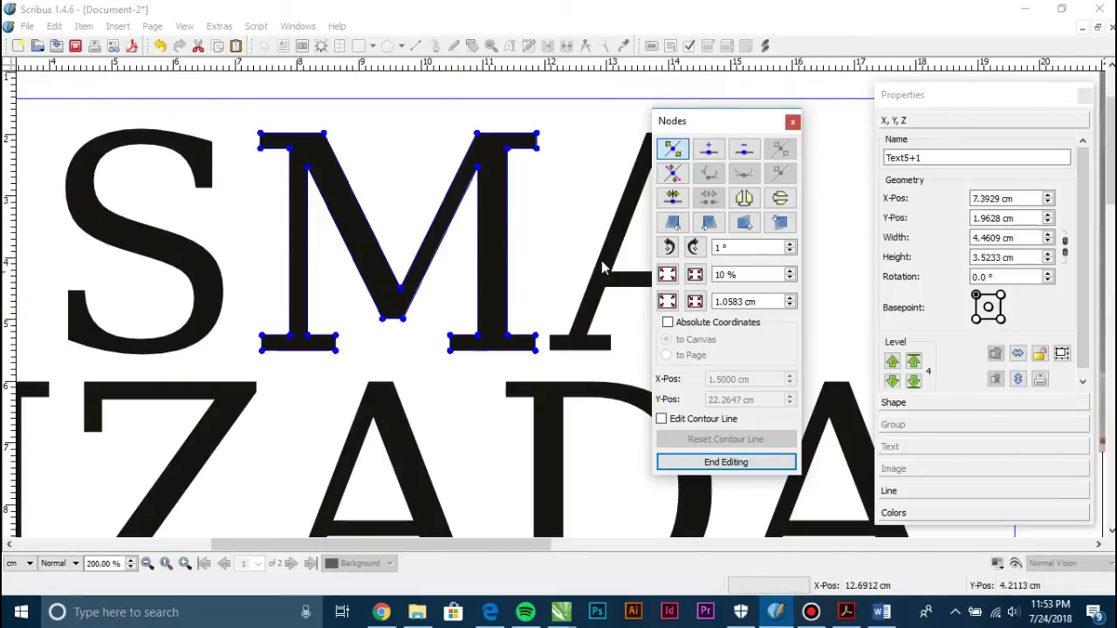
pyautogui.moveTo(587, 293); pyautogui.dragTo(439, 387)
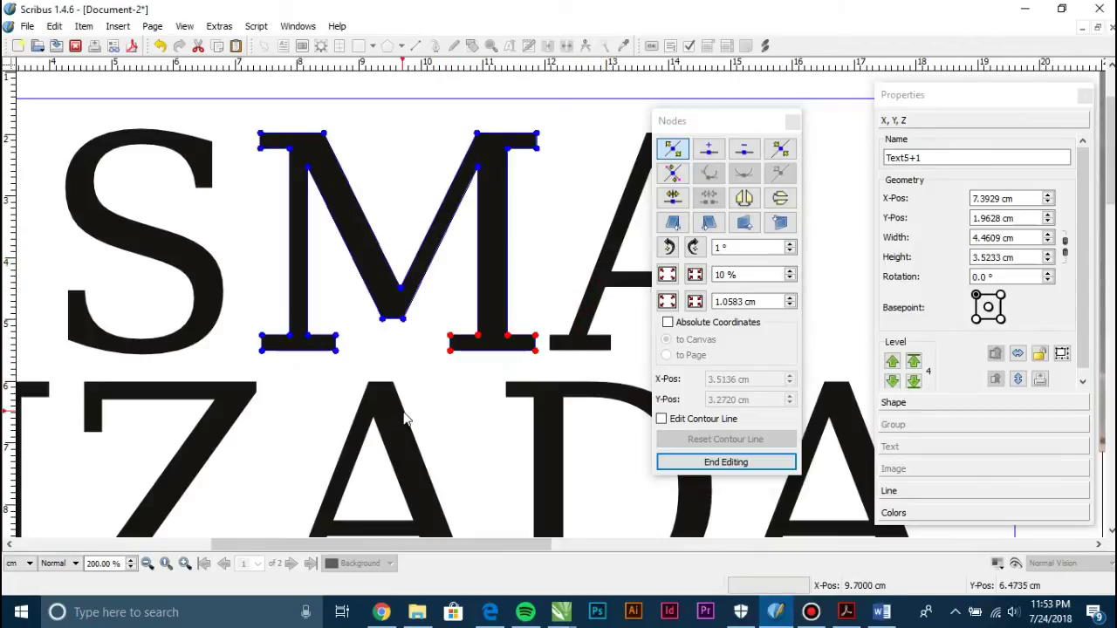
pyautogui.press('Down')
pyautogui.hotkey('ctrl', 'z')
pyautogui.press('Down')
pyautogui.press('Down')
pyautogui.press('Down')
pyautogui.press('Down')
pyautogui.press('Down')
pyautogui.press('Down')
pyautogui.press('Down')
pyautogui.press('Down')
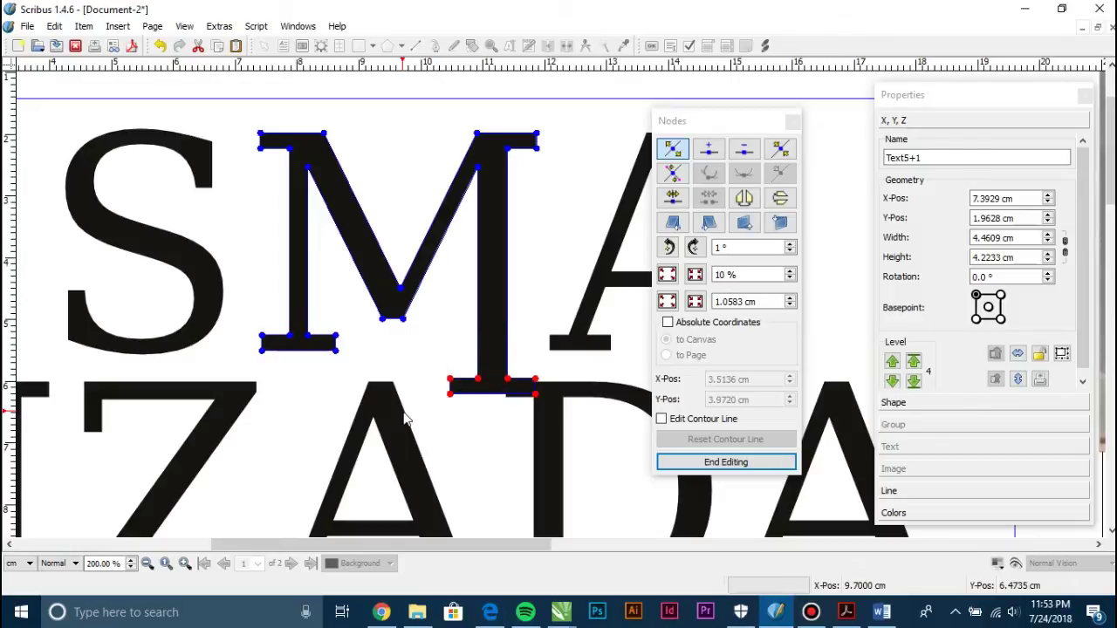
pyautogui.press('Up')
pyautogui.press('Up')
pyautogui.press('Down')
pyautogui.press('Down')
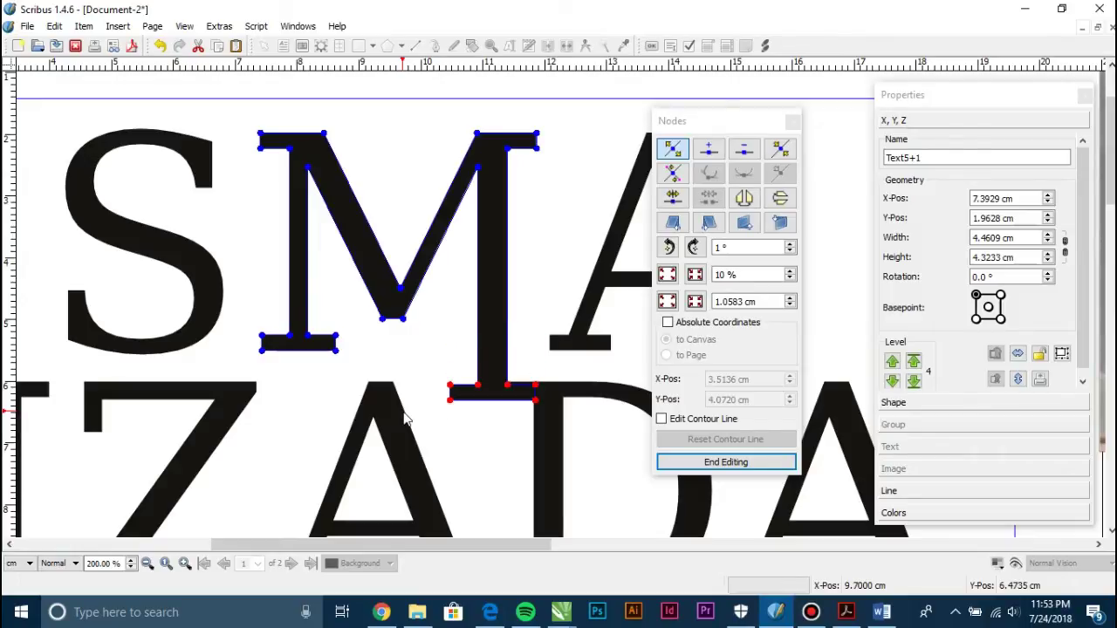
pyautogui.click(678, 467)
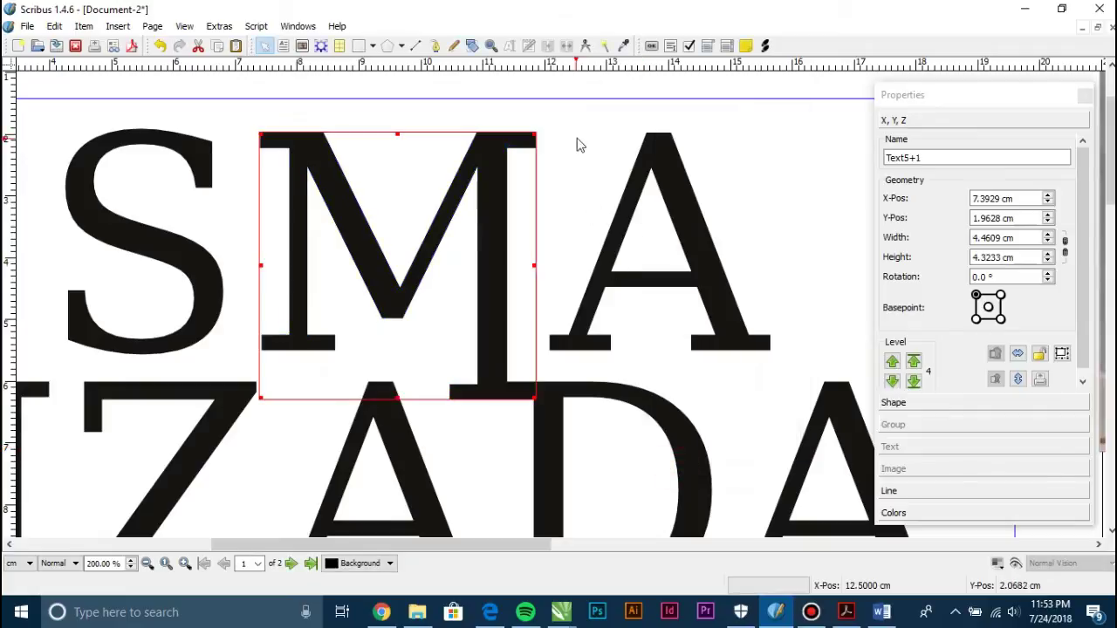
pyautogui.doubleClick(495, 135)
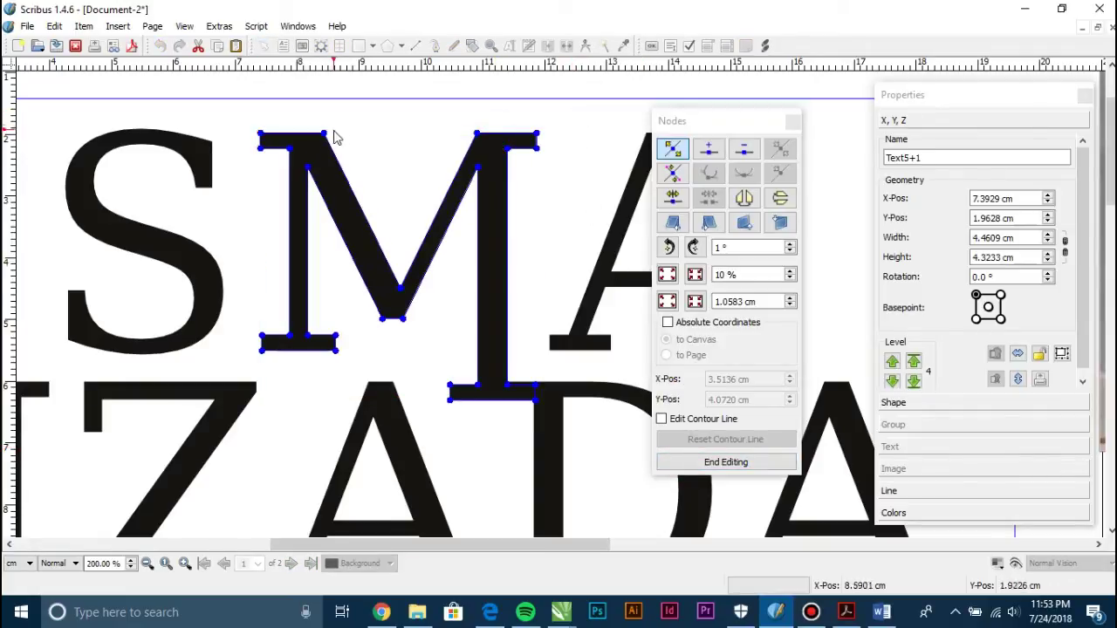
pyautogui.moveTo(576, 103); pyautogui.dragTo(522, 173)
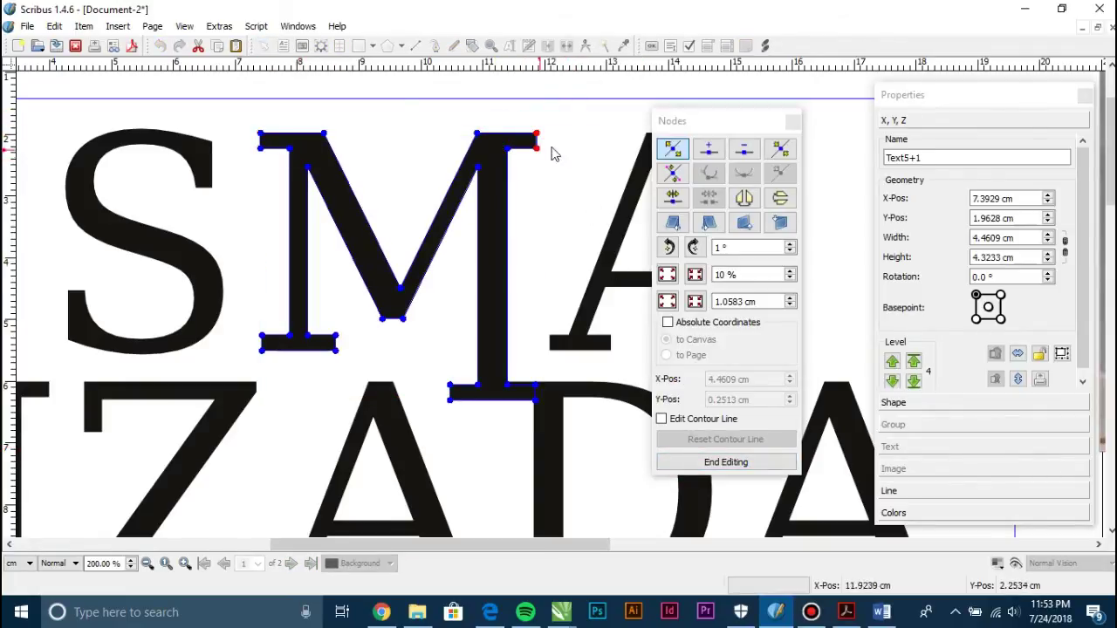
pyautogui.moveTo(700, 129); pyautogui.dragTo(795, 120)
pyautogui.click(801, 452)
# Stretch the left foot serif of SMA's A 0.8 cm to the left so it joins the M's right stem
pyautogui.doubleClick(696, 241)
pyautogui.moveTo(558, 312); pyautogui.dragTo(526, 371)
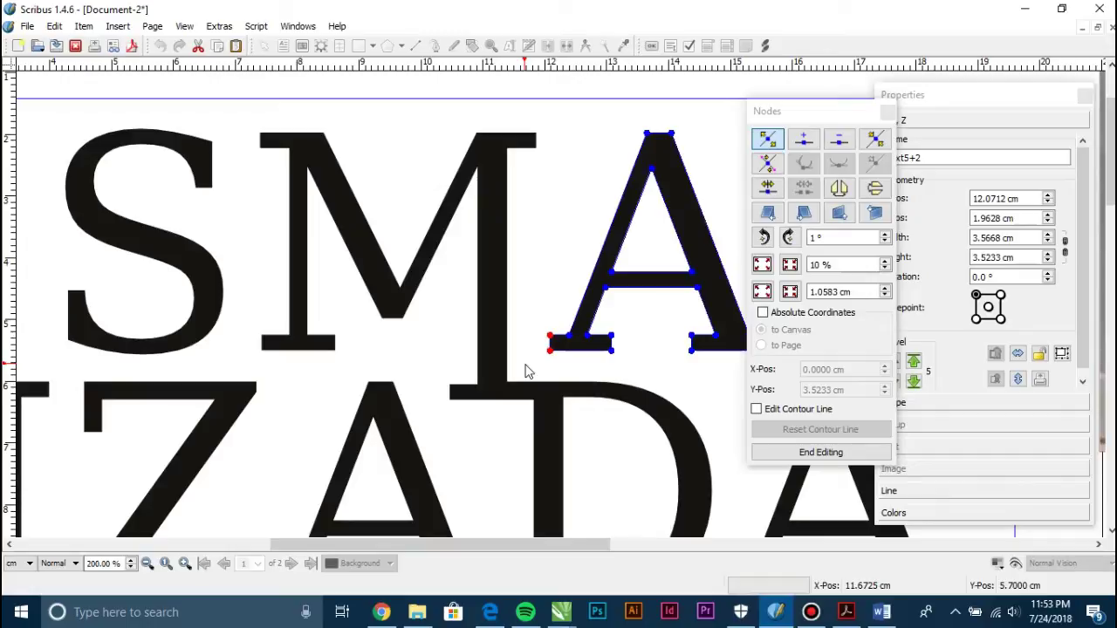
pyautogui.press('Left')
pyautogui.press('Left')
pyautogui.press('Left')
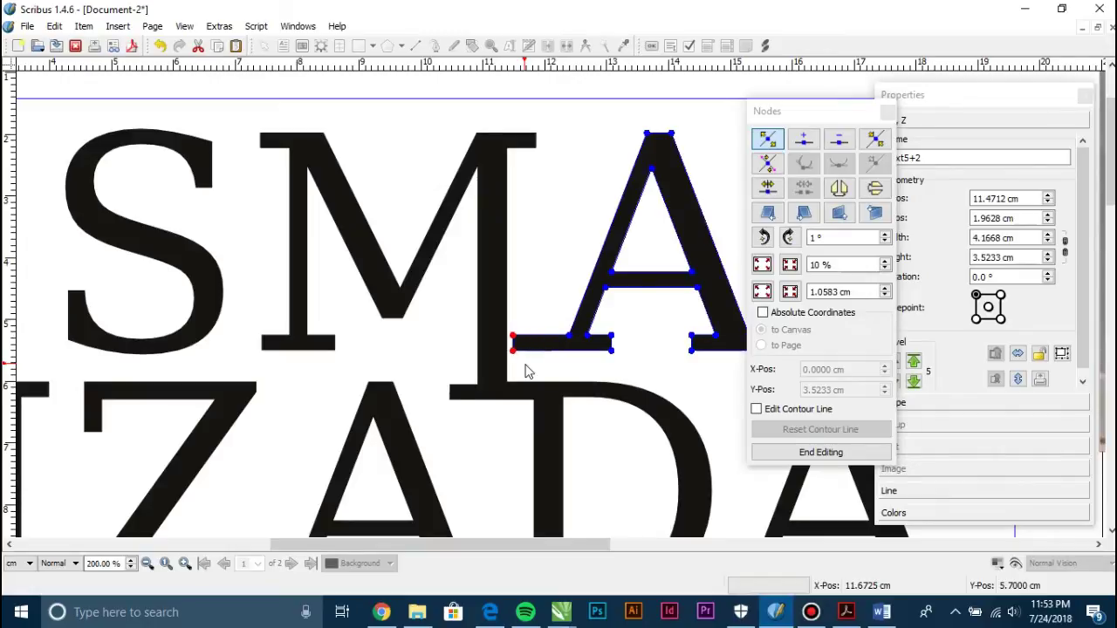
pyautogui.click(799, 452)
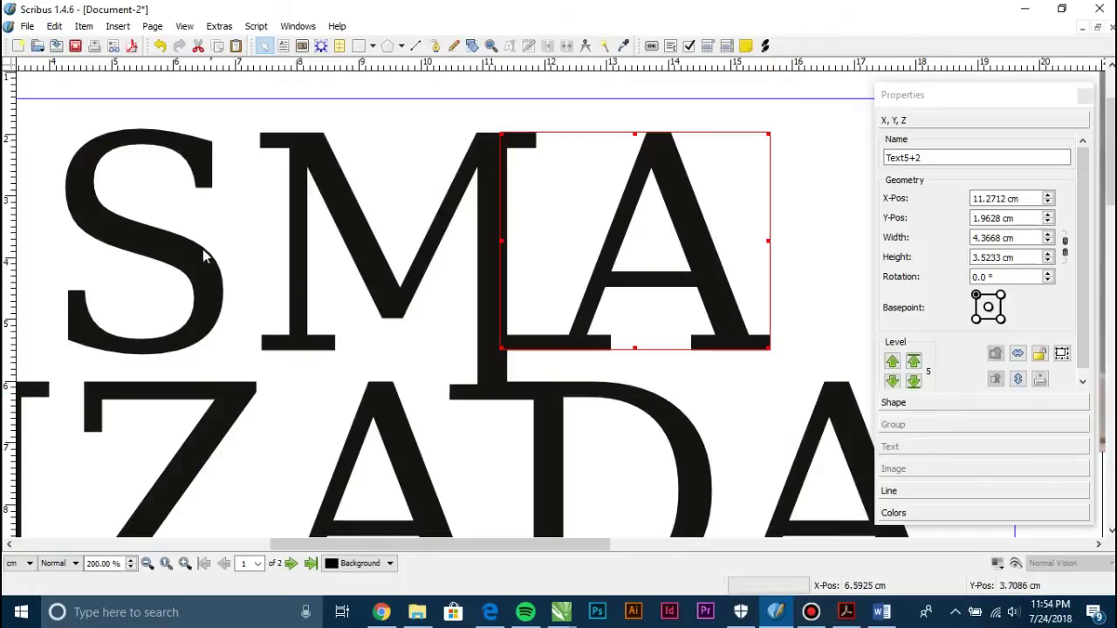
# Add two nodes on the right vertical edge of the S's upper serif
pyautogui.doubleClick(195, 270)
pyautogui.keyDown('ctrl'); pyautogui.scroll(1, 109, 153); pyautogui.keyUp('ctrl')
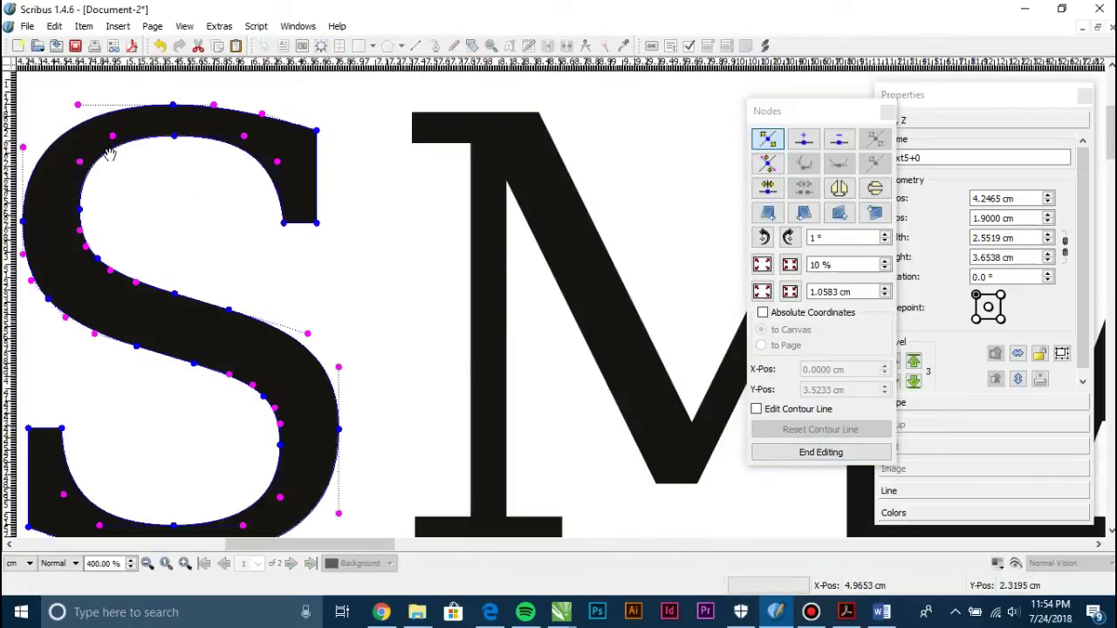
pyautogui.keyDown('ctrl'); pyautogui.scroll(1, 334, 199); pyautogui.keyUp('ctrl')
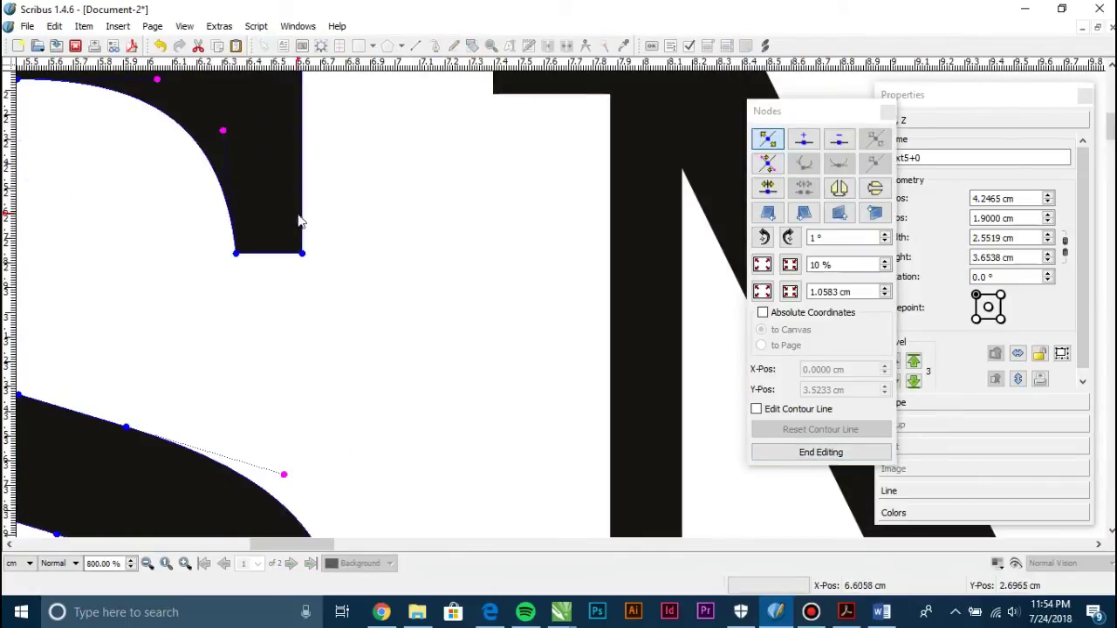
pyautogui.click(806, 141)
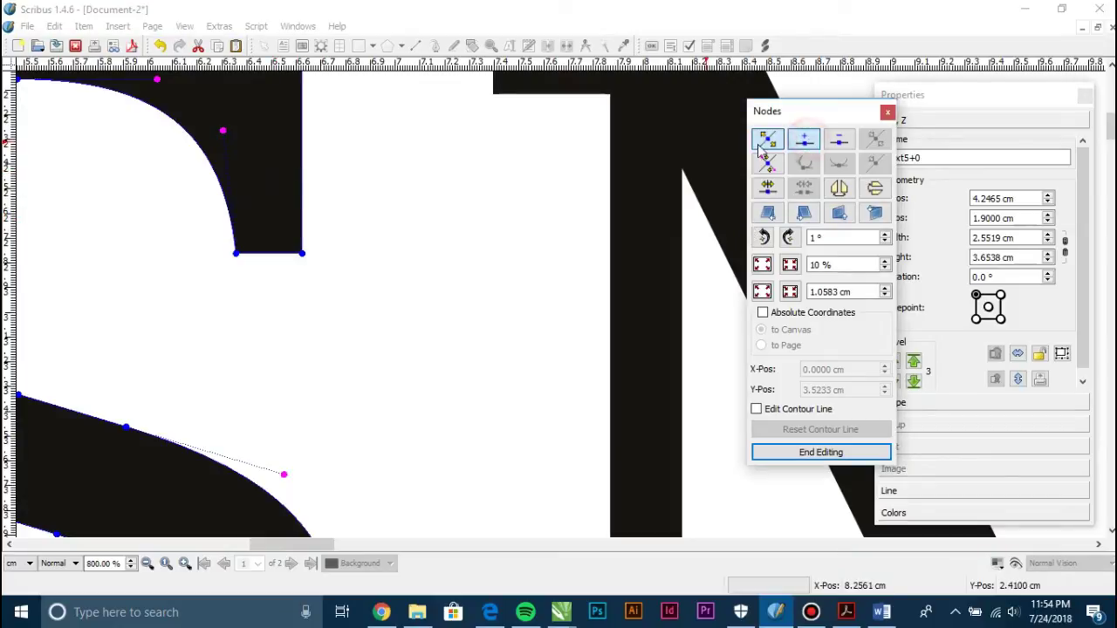
pyautogui.click(302, 181)
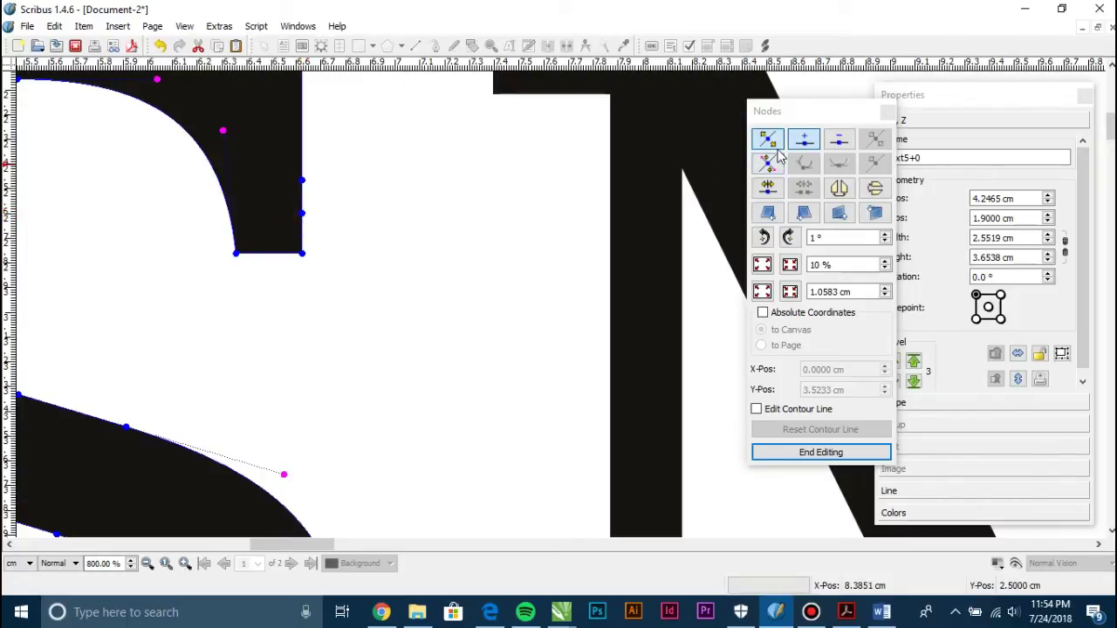
# Move the lower added node of the S up close to the other one and shift it right to X 3.6730 cm, into the M's left stem
pyautogui.moveTo(357, 200); pyautogui.dragTo(284, 228)
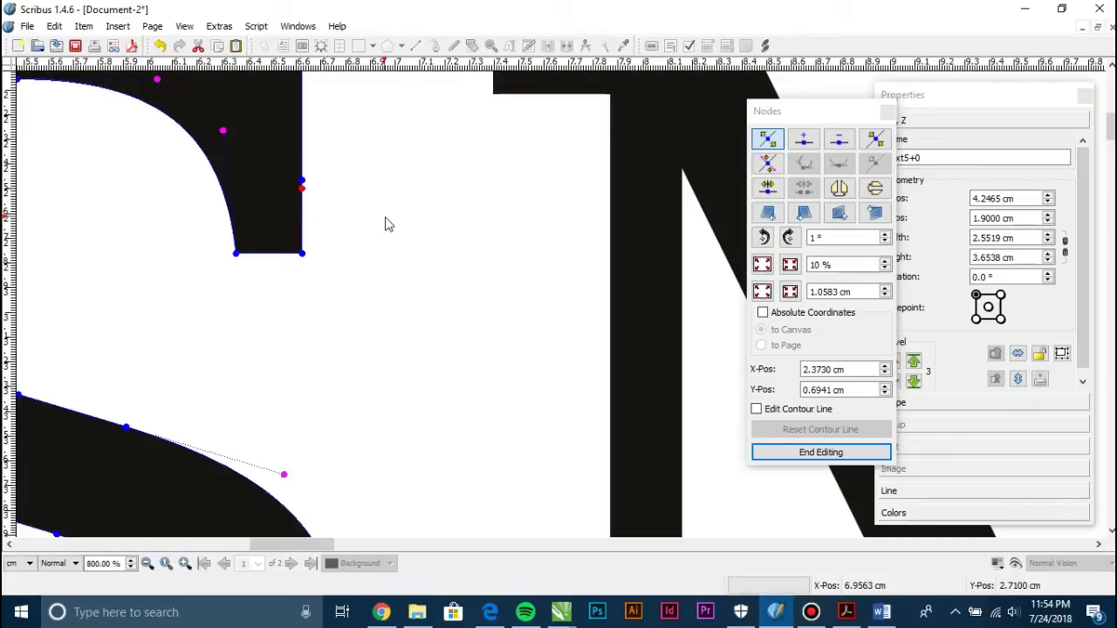
pyautogui.press('Right')
pyautogui.press('Right')
pyautogui.press('Right')
pyautogui.press('Right')
pyautogui.press('Right')
pyautogui.press('Right')
pyautogui.press('Right')
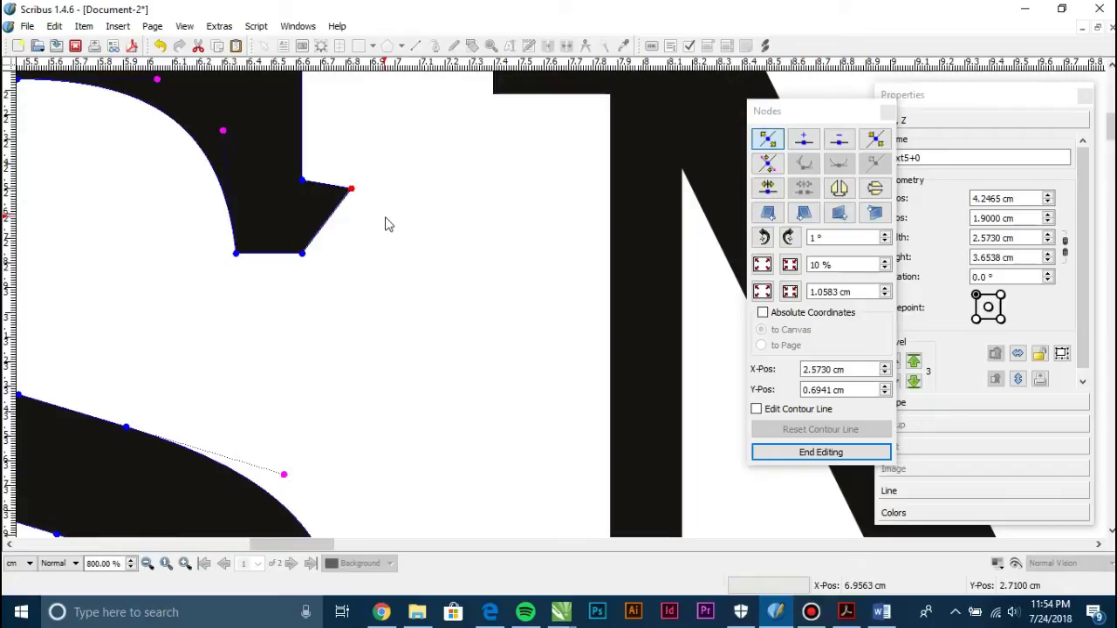
pyautogui.press('Right')
pyautogui.press('Right')
pyautogui.press('Right')
pyautogui.press('Right')
pyautogui.press('Right')
pyautogui.press('Right')
pyautogui.press('Right')
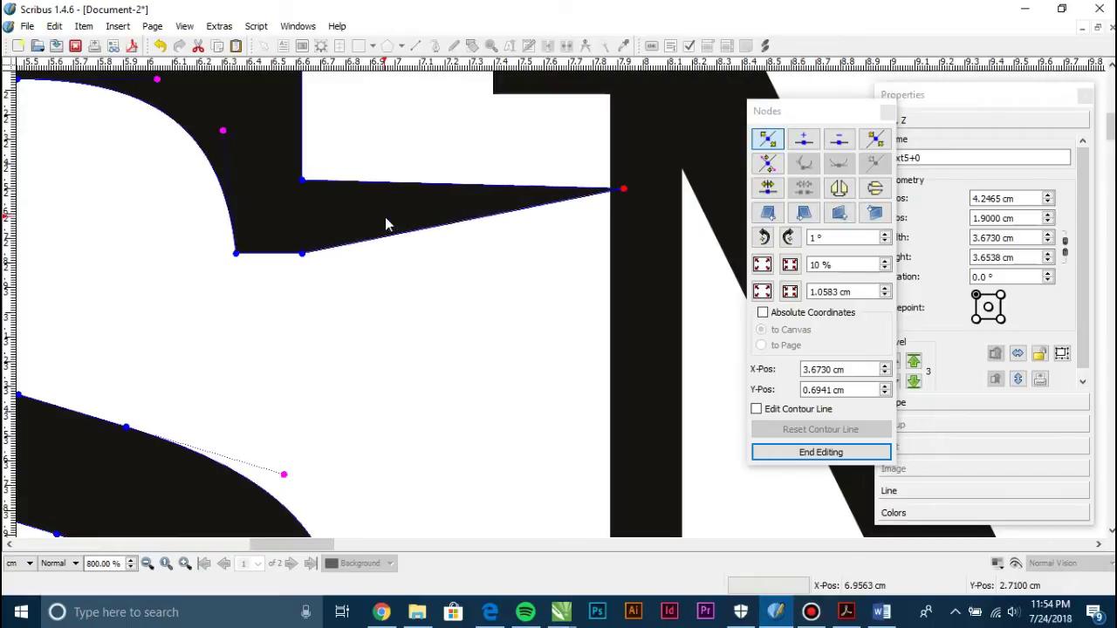
pyautogui.press('Left')
# Shift the S serif's lower right corner node to X 3.6730 cm and level the bar's upper end node at Y 0.6600 cm
pyautogui.click(302, 253)
pyautogui.press('Right')
pyautogui.press('Right')
pyautogui.press('Right')
pyautogui.press('Right')
pyautogui.press('Right')
pyautogui.press('Right')
pyautogui.press('Right')
pyautogui.press('Right')
pyautogui.press('Right')
pyautogui.press('Right')
pyautogui.press('Right')
pyautogui.press('Right')
pyautogui.press('Right')
pyautogui.press('Right')
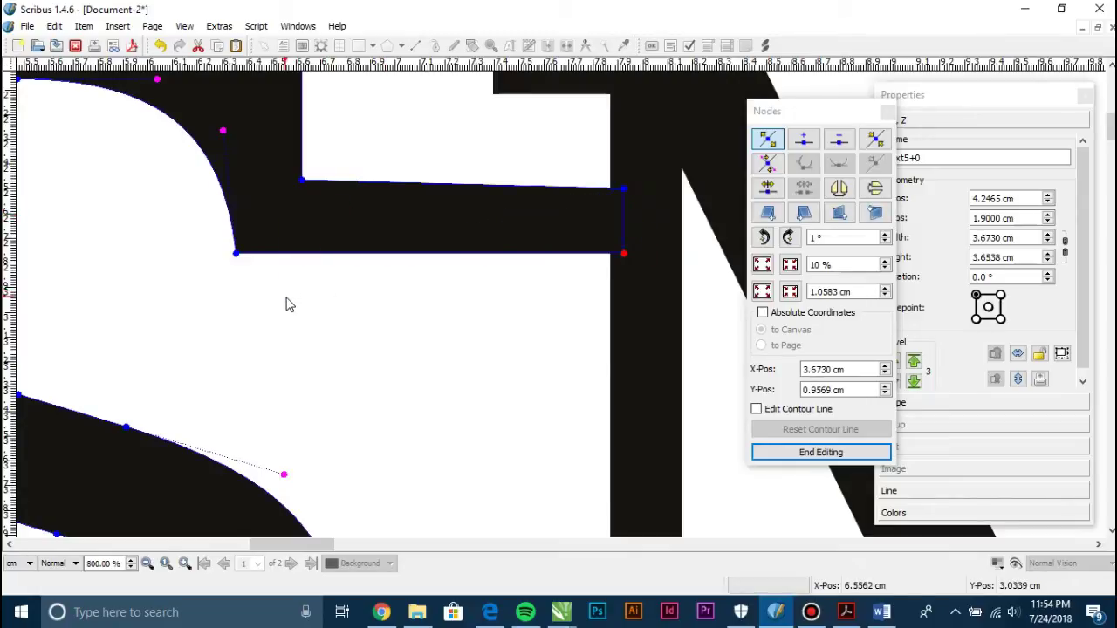
pyautogui.moveTo(621, 188); pyautogui.dragTo(621, 180)
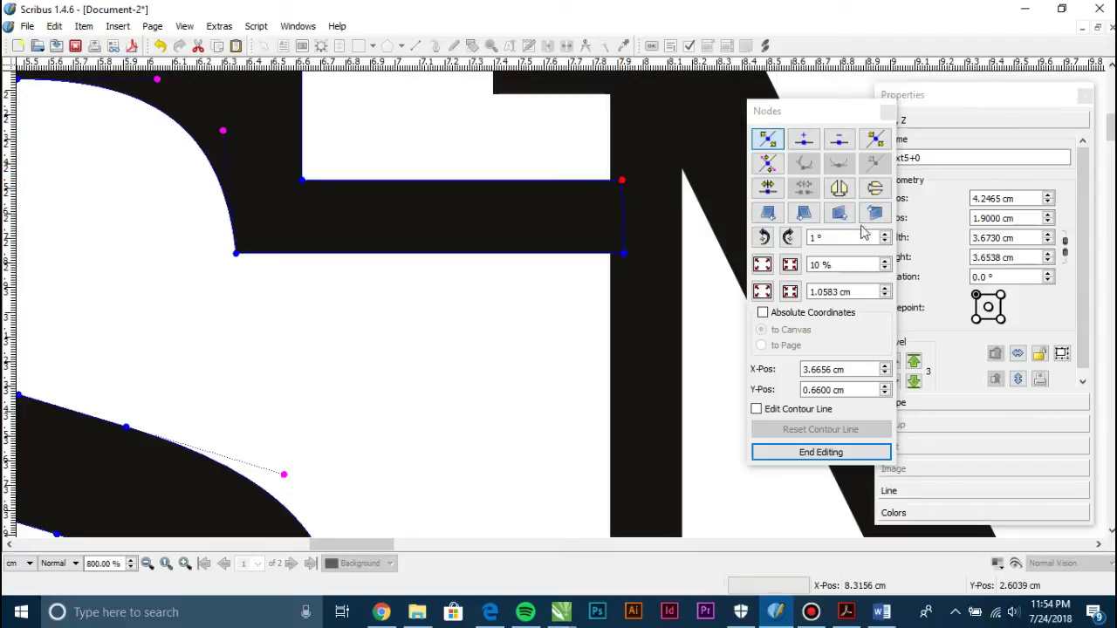
pyautogui.click(820, 452)
pyautogui.scroll(-2, 584, 308)
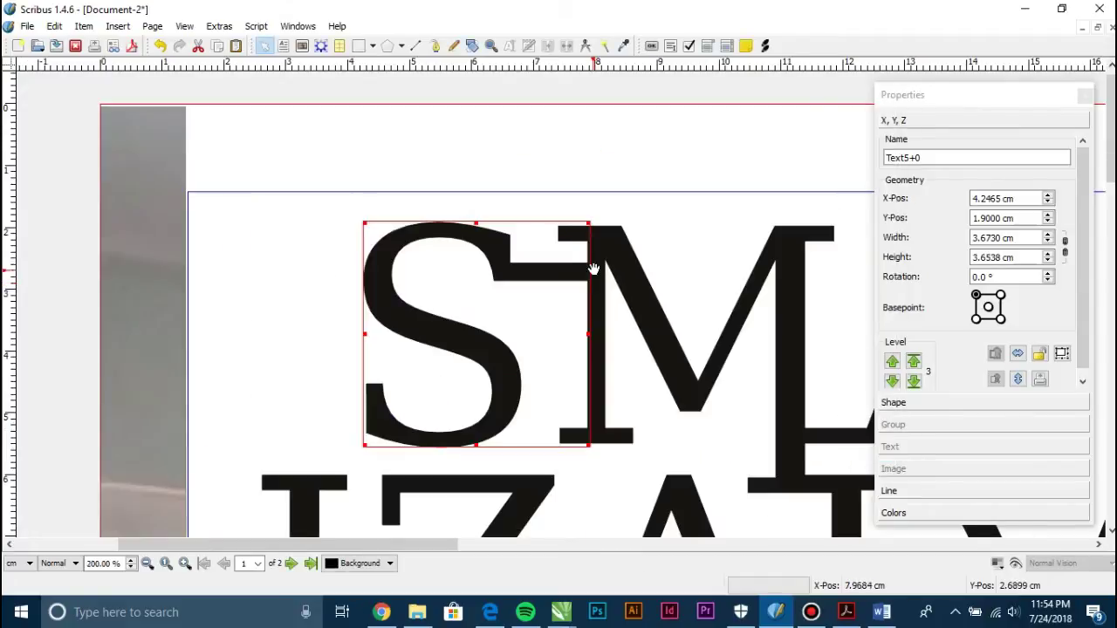
pyautogui.click(428, 89)
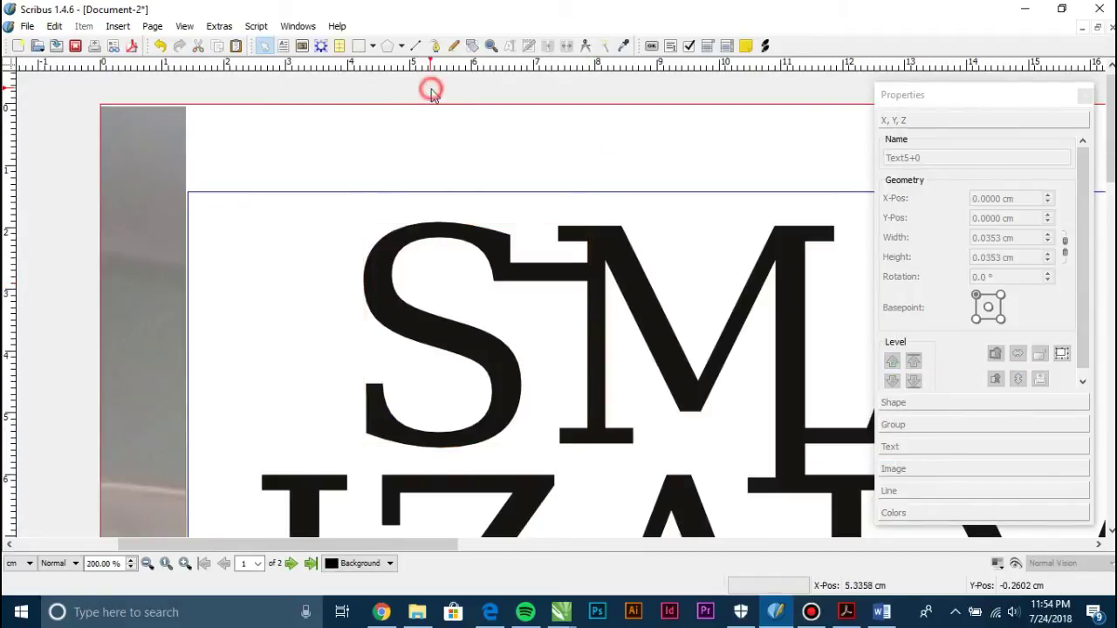
pyautogui.click(552, 277)
pyautogui.doubleClick(551, 277)
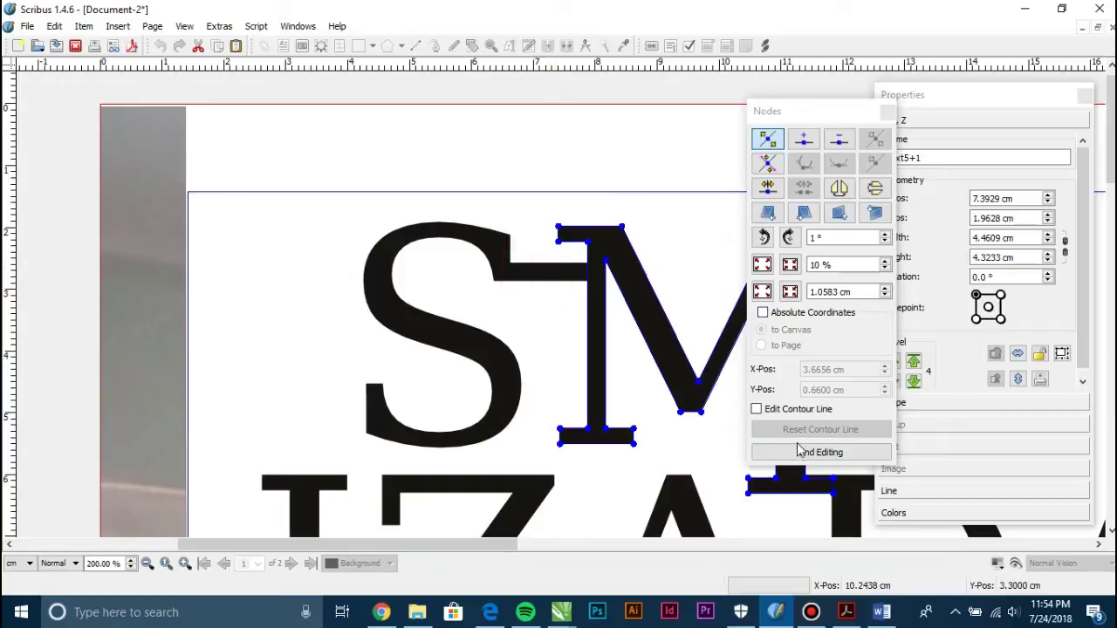
pyautogui.click(823, 451)
# Thin the S's connecting bar by lowering both nodes of its upper edge to Y 0.7600 cm, and finish node editing
pyautogui.doubleClick(475, 244)
pyautogui.scroll(2, 586, 292)
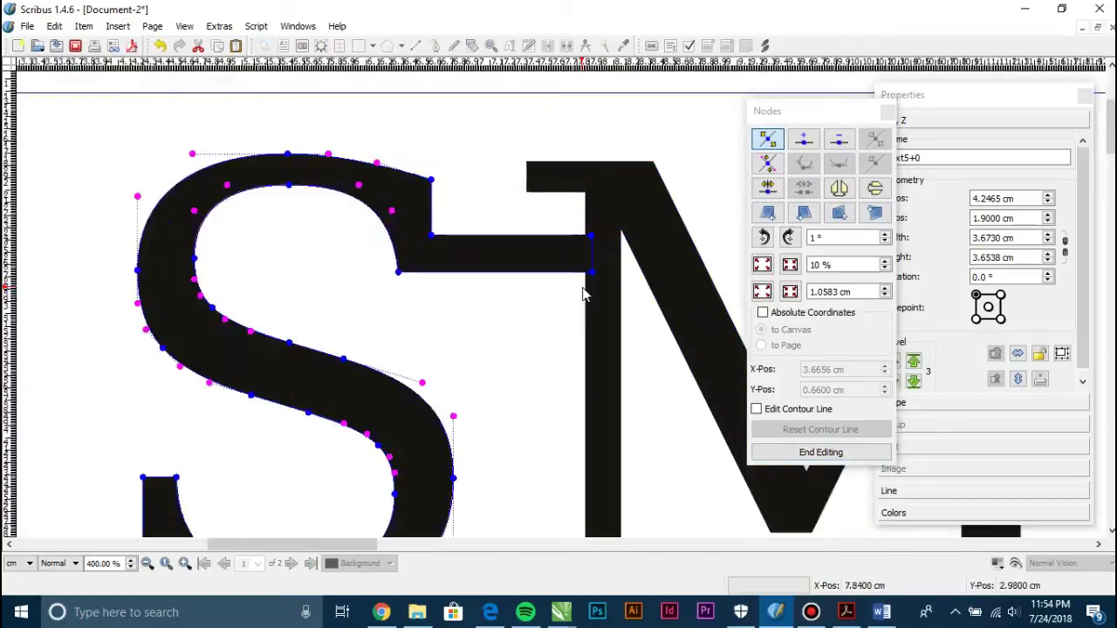
pyautogui.click(621, 165)
pyautogui.moveTo(250, 202); pyautogui.dragTo(248, 204)
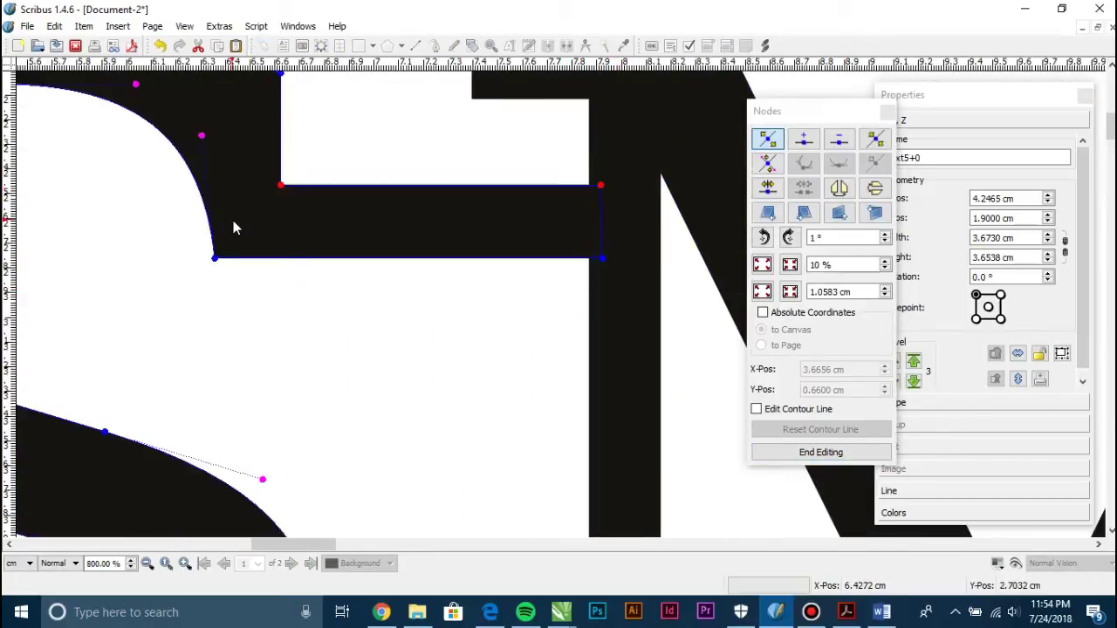
pyautogui.hotkey('ctrl', 'z')
pyautogui.hotkey('ctrl', 'shift', 'z')
pyautogui.press('Down')
pyautogui.press('Down')
pyautogui.press('Up')
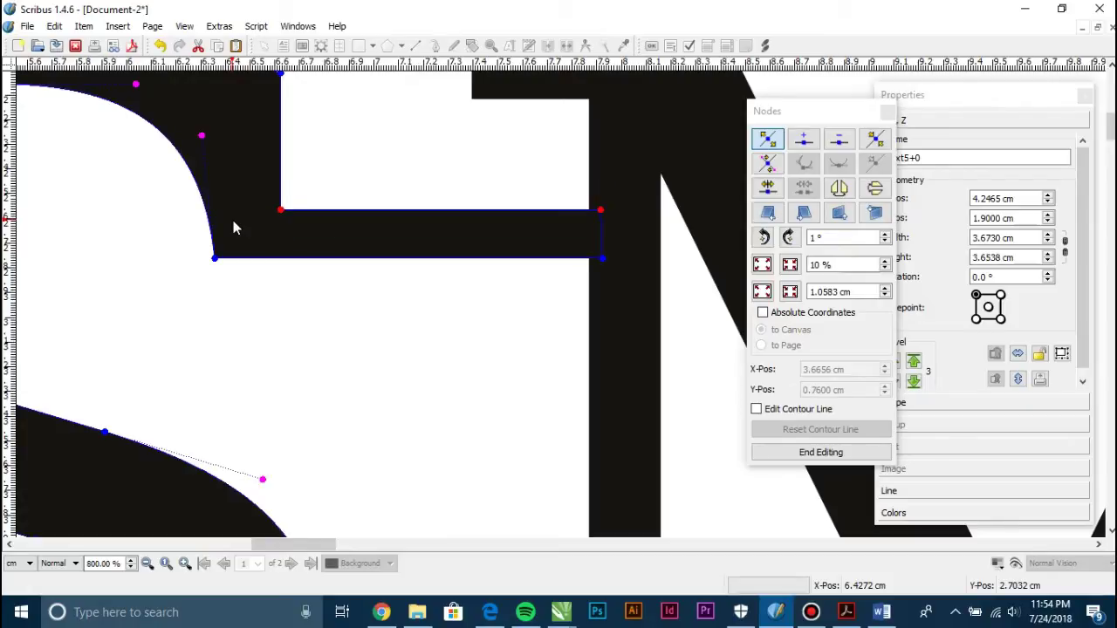
pyautogui.click(820, 451)
pyautogui.scroll(-2, 594, 257)
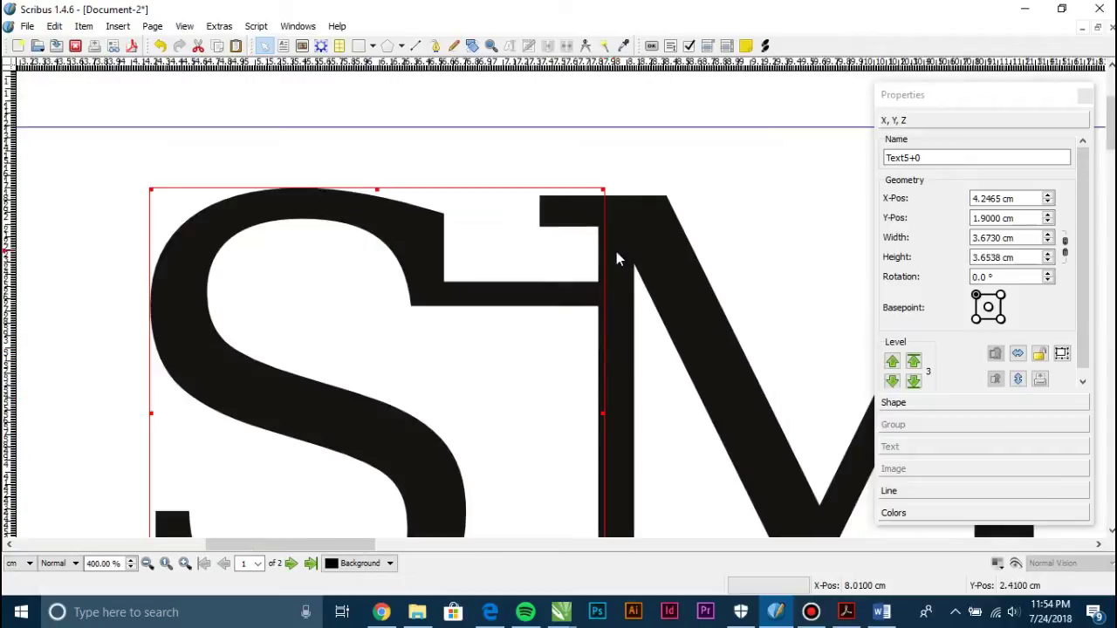
pyautogui.click(236, 97)
pyautogui.scroll(-3, 236, 98)
pyautogui.click(120, 170)
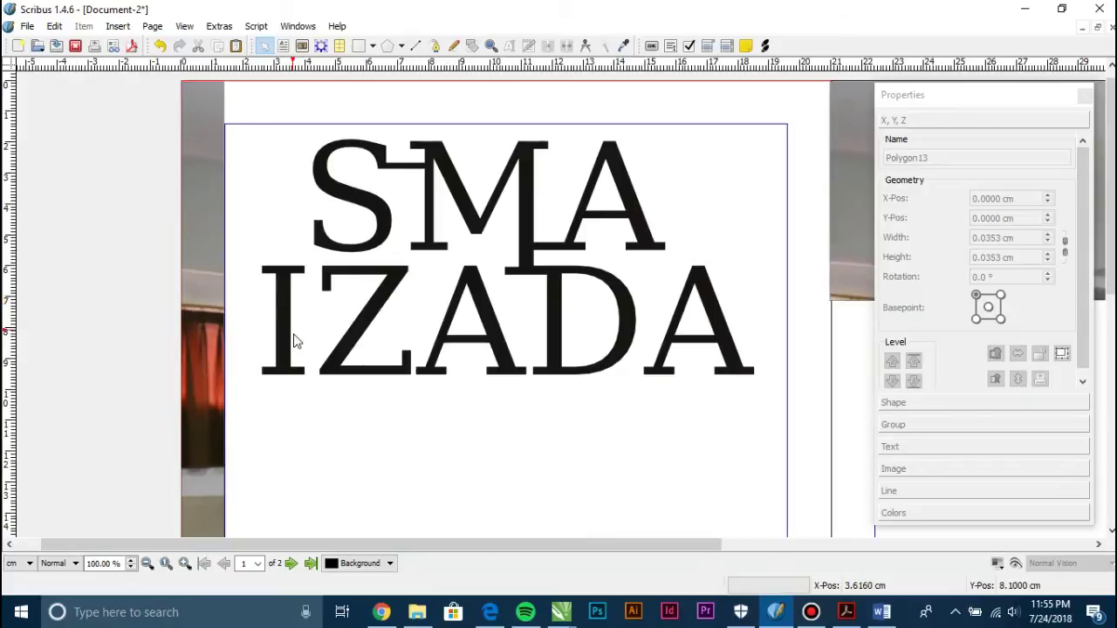
# Stretch the right foot serif of IZADA's first A 0.3 cm to the right so it joins the D's base serif
pyautogui.scroll(2, 323, 354)
pyautogui.scroll(-2, 565, 307)
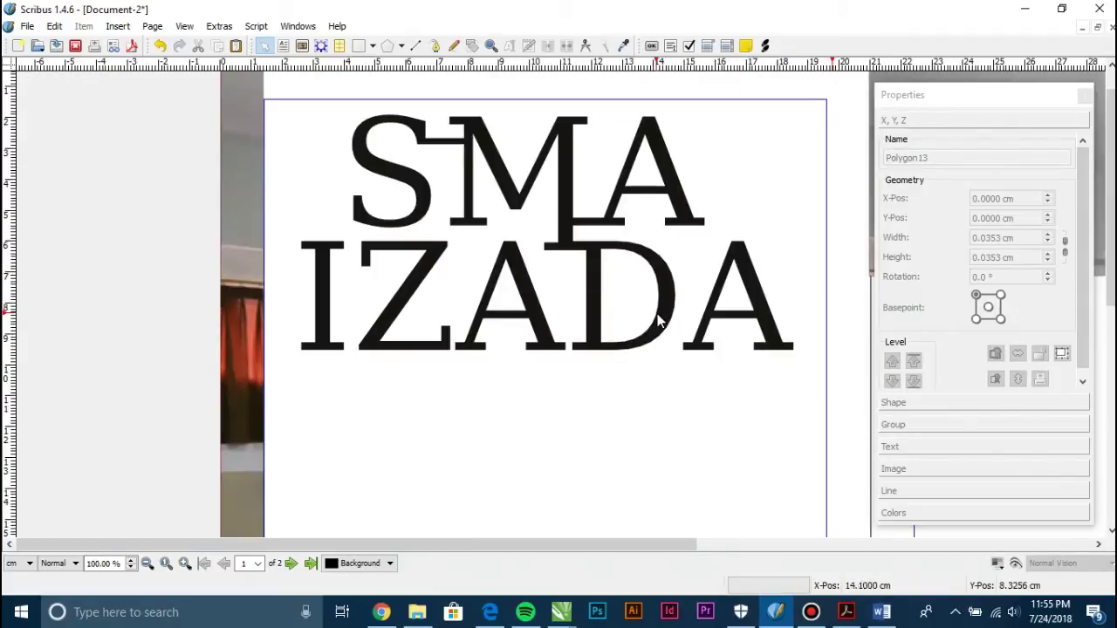
pyautogui.scroll(2, 659, 320)
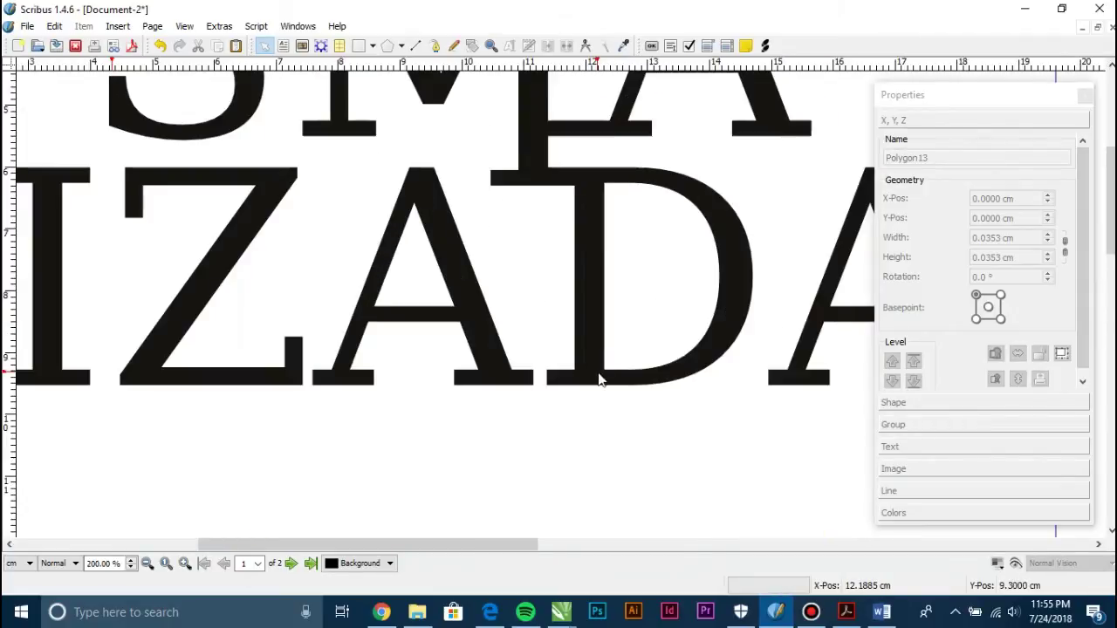
pyautogui.doubleClick(518, 380)
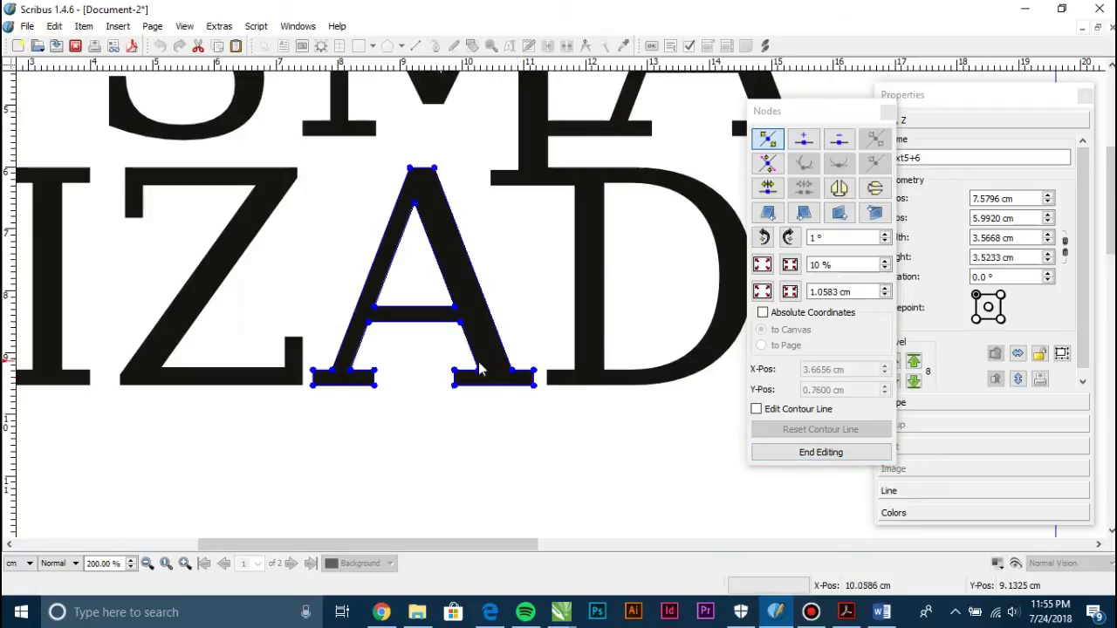
pyautogui.moveTo(553, 344); pyautogui.dragTo(534, 441)
pyautogui.scroll(2, 559, 393)
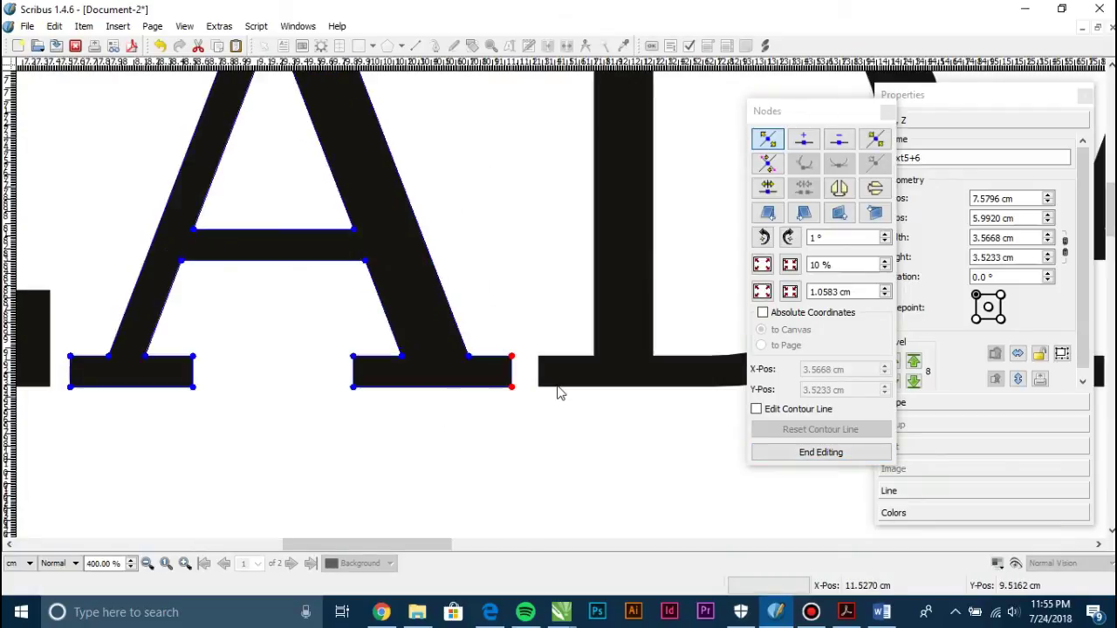
pyautogui.hotkey('shift', 'Right')
pyautogui.hotkey('shift', 'Right')
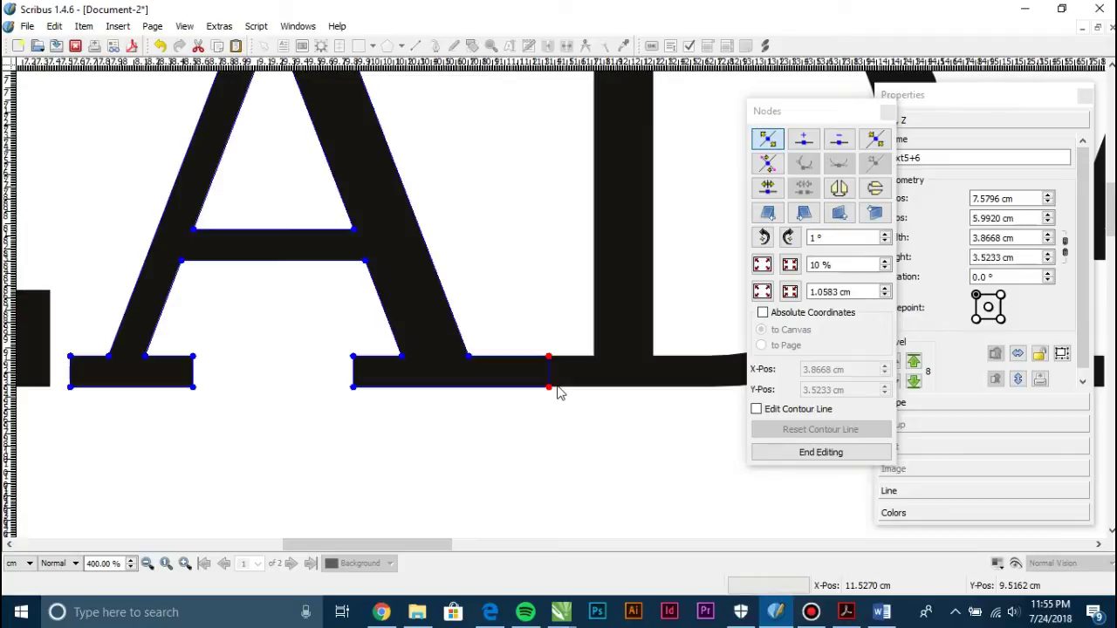
# Stretch the left foot serif of IZADA's first A 0.3 cm to the left into the Z's base and finish node editing
pyautogui.scroll(-2, 581, 367)
pyautogui.scroll(2, 359, 326)
pyautogui.moveTo(331, 321); pyautogui.dragTo(281, 417)
pyautogui.hotkey('shift', 'Left')
pyautogui.hotkey('shift', 'Left')
pyautogui.hotkey('shift', 'Left')
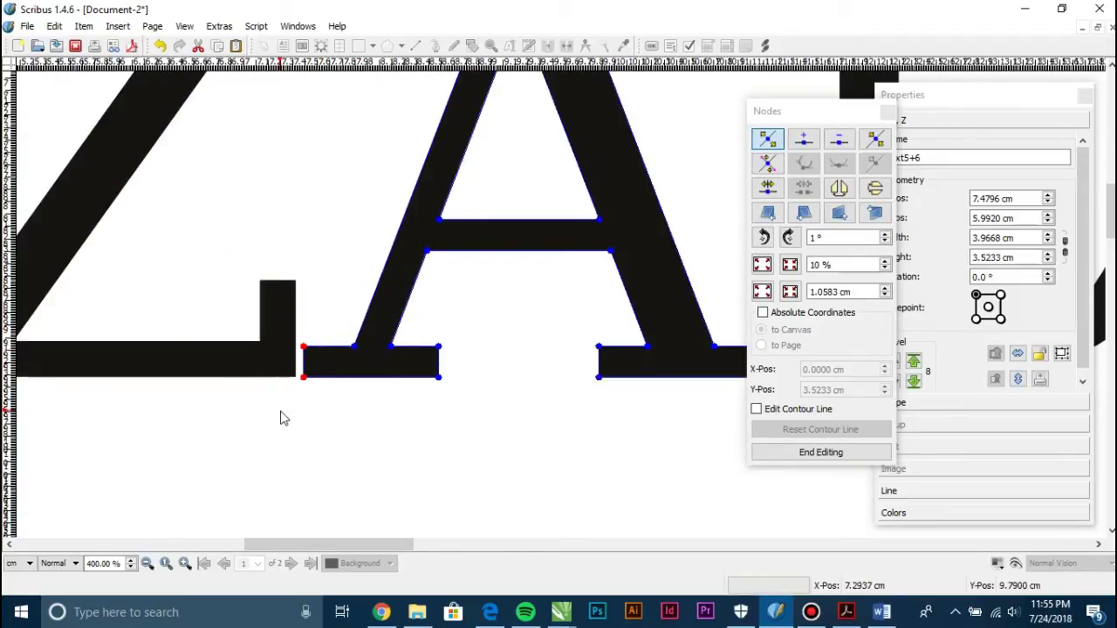
pyautogui.click(820, 452)
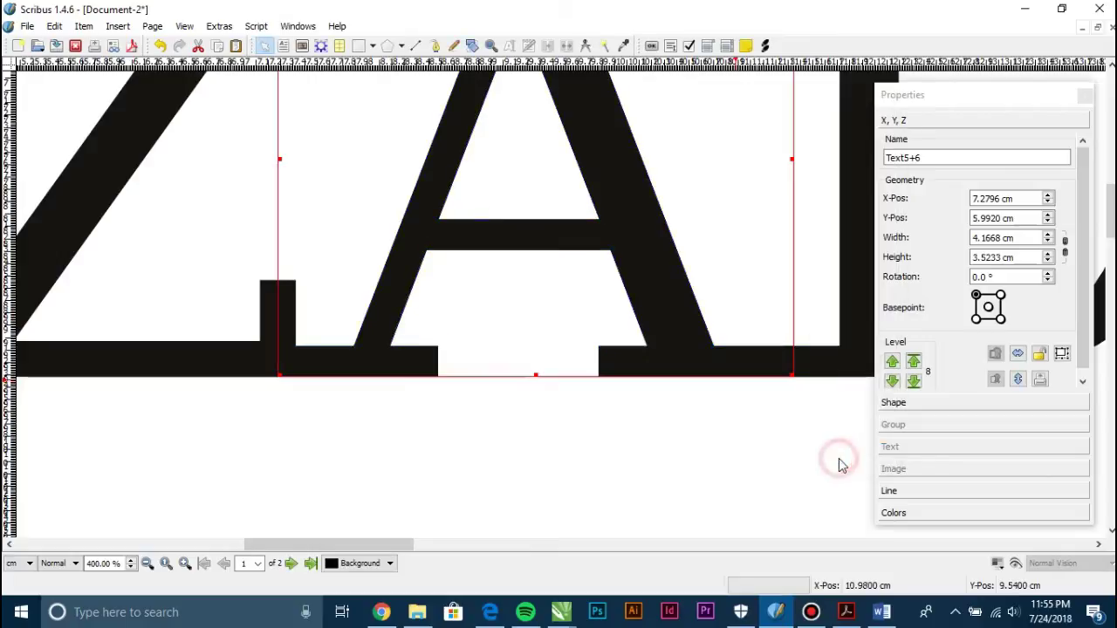
# Stretch the left foot serif of IZADA's last A 2.1 cm to the left along the D's base and finish node editing
pyautogui.scroll(-4, 574, 375)
pyautogui.scroll(2, 337, 212)
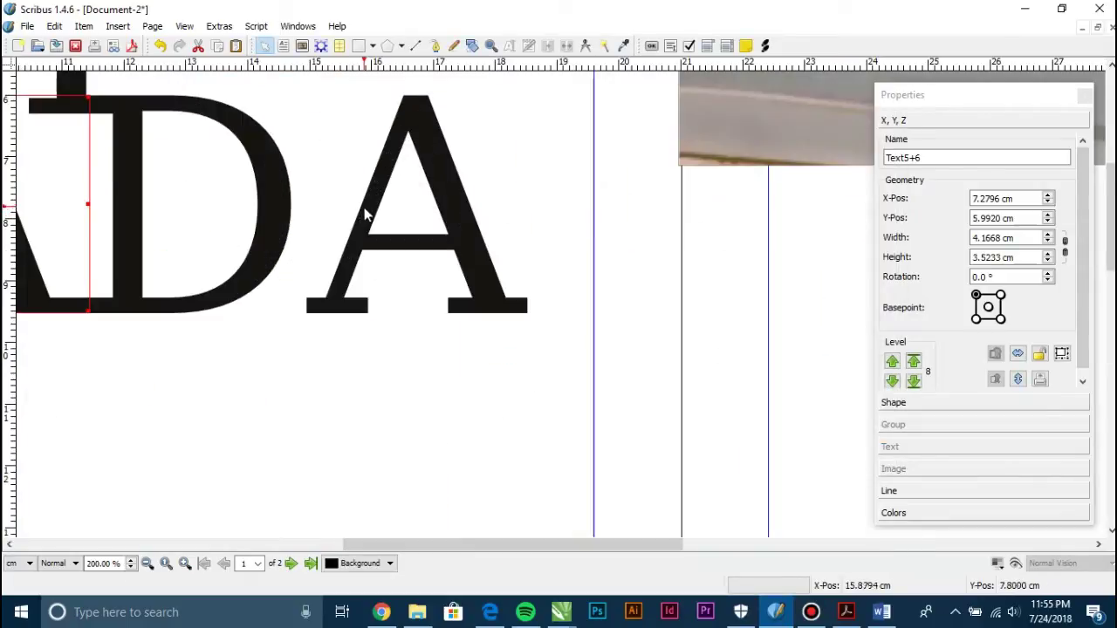
pyautogui.doubleClick(308, 312)
pyautogui.scroll(2, 307, 311)
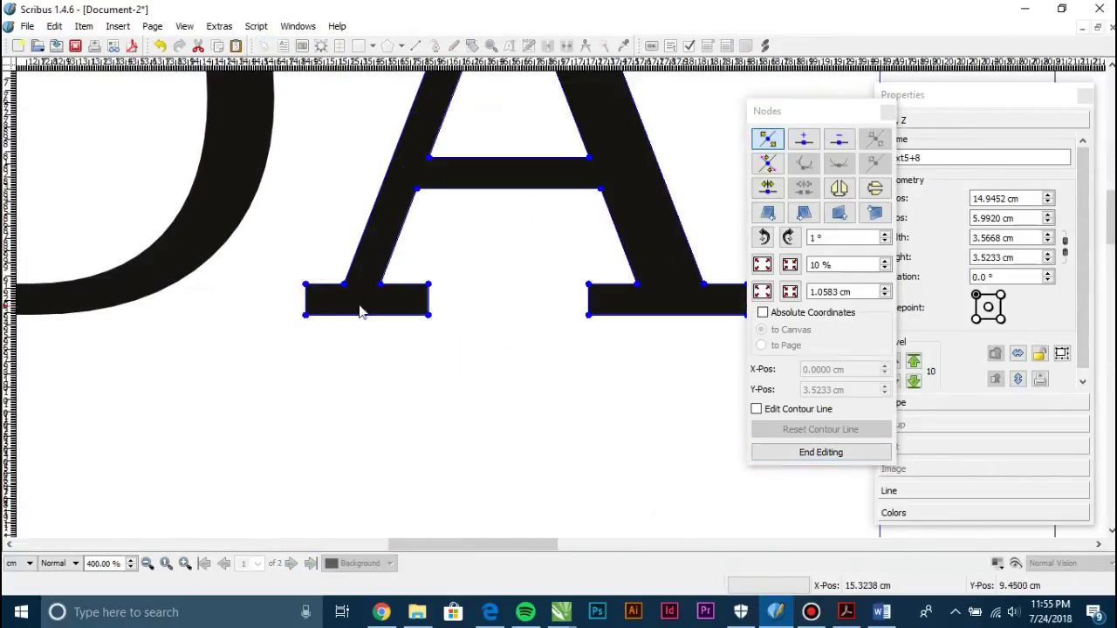
pyautogui.moveTo(337, 249); pyautogui.dragTo(266, 367)
pyautogui.press('Left')
pyautogui.press('Left')
pyautogui.press('Left')
pyautogui.press('Left')
pyautogui.press('Left')
pyautogui.press('Left')
pyautogui.press('Left')
pyautogui.press('Left')
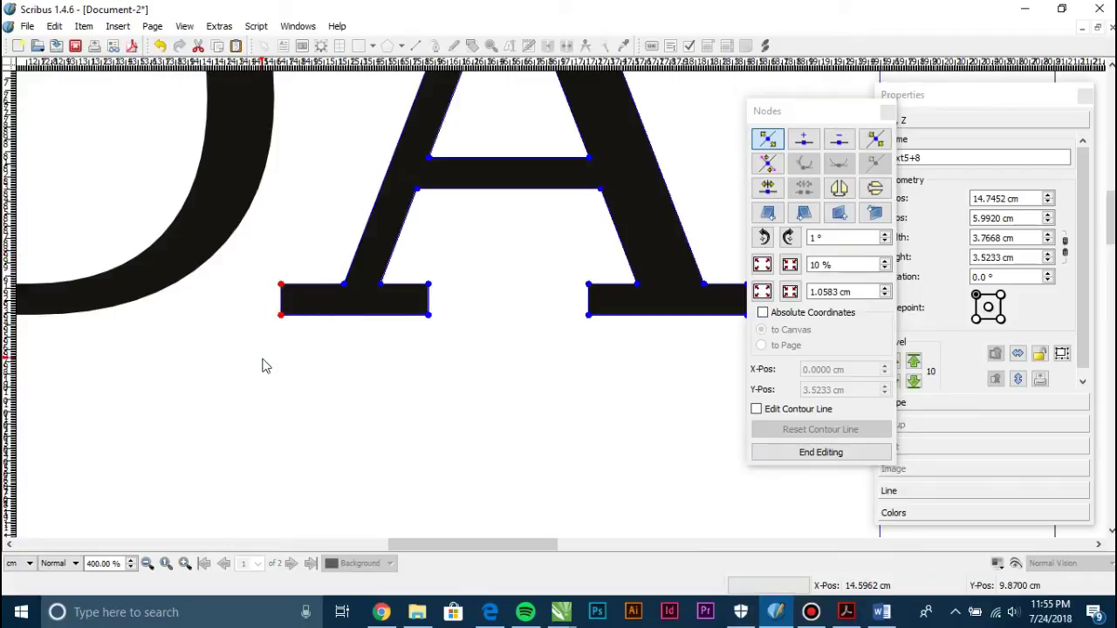
pyautogui.press('Left')
pyautogui.press('Left')
pyautogui.press('Left')
pyautogui.press('Left')
pyautogui.press('Left')
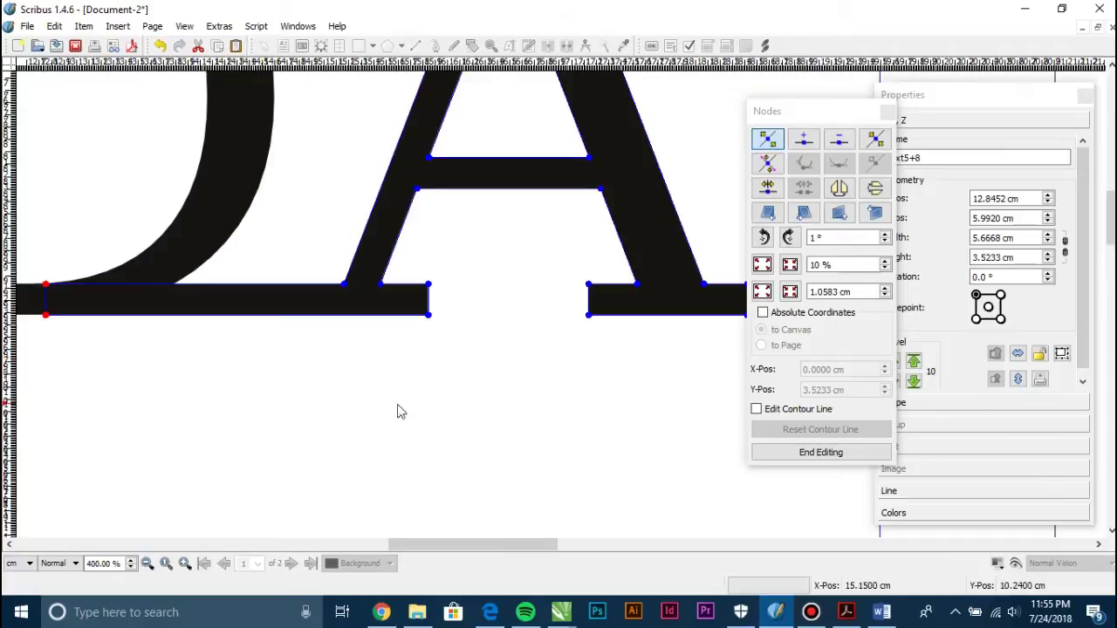
pyautogui.click(780, 453)
pyautogui.scroll(-3, 148, 170)
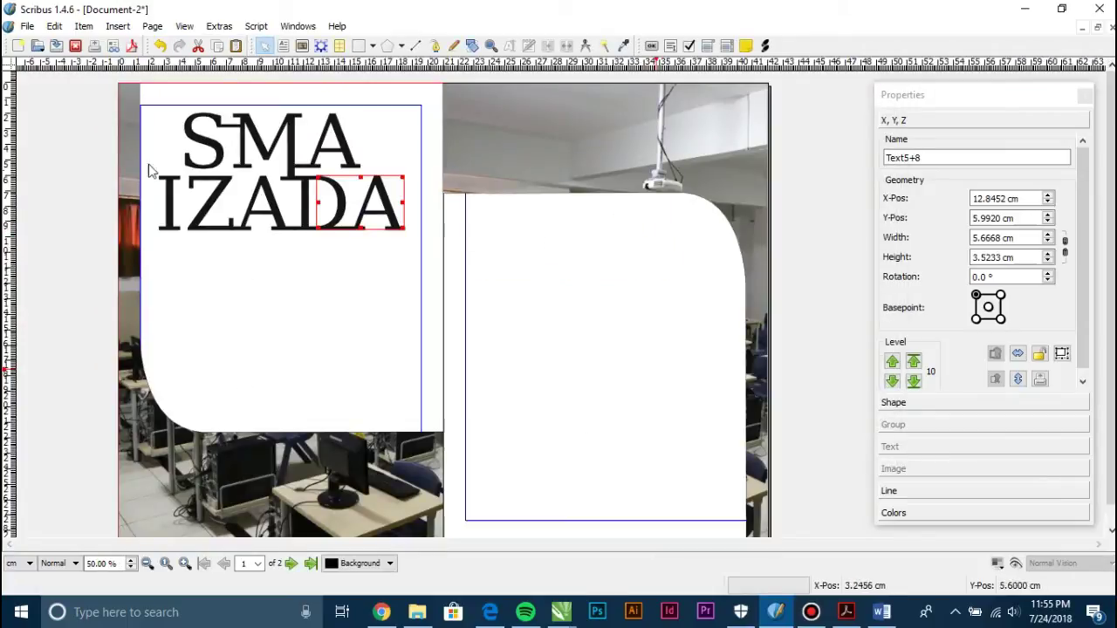
pyautogui.click(55, 159)
pyautogui.scroll(3, 175, 196)
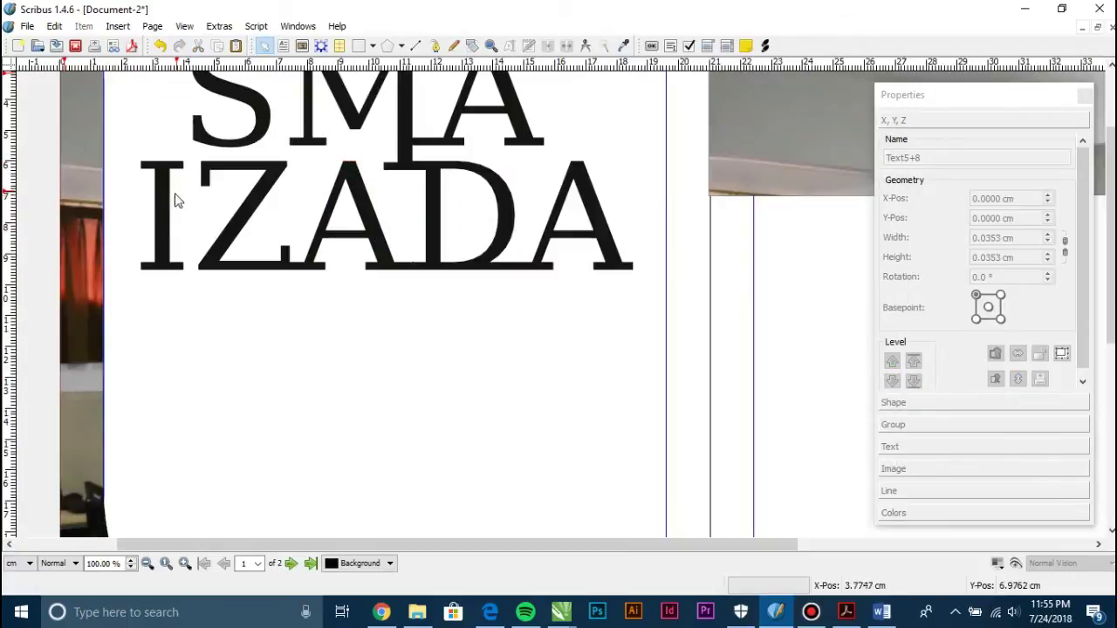
pyautogui.doubleClick(164, 203)
pyautogui.scroll(-2, 183, 188)
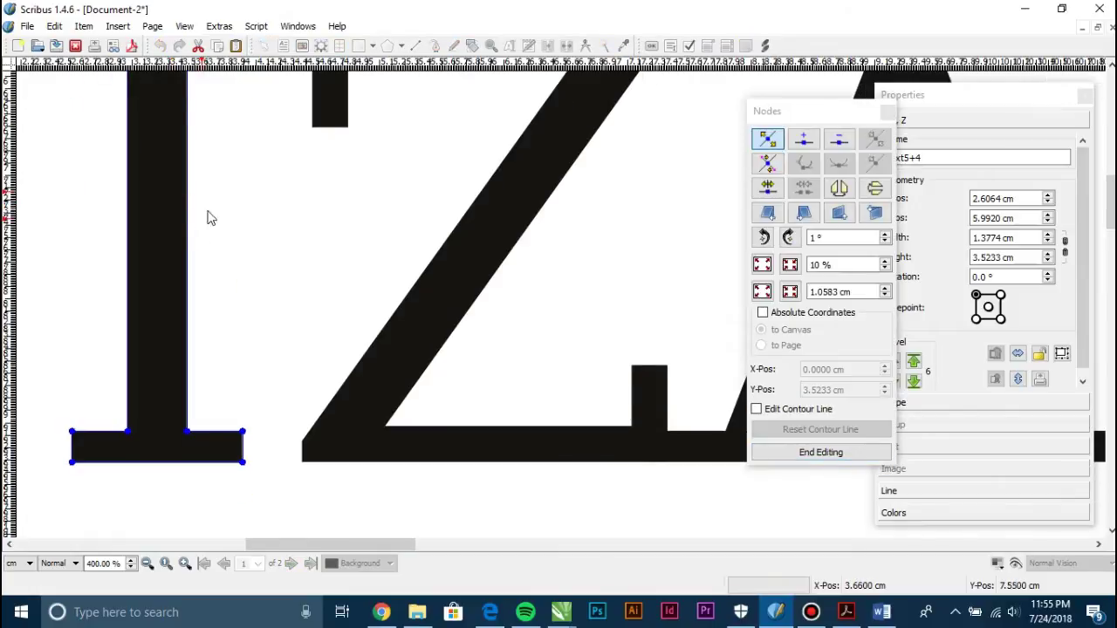
pyautogui.scroll(3, 185, 188)
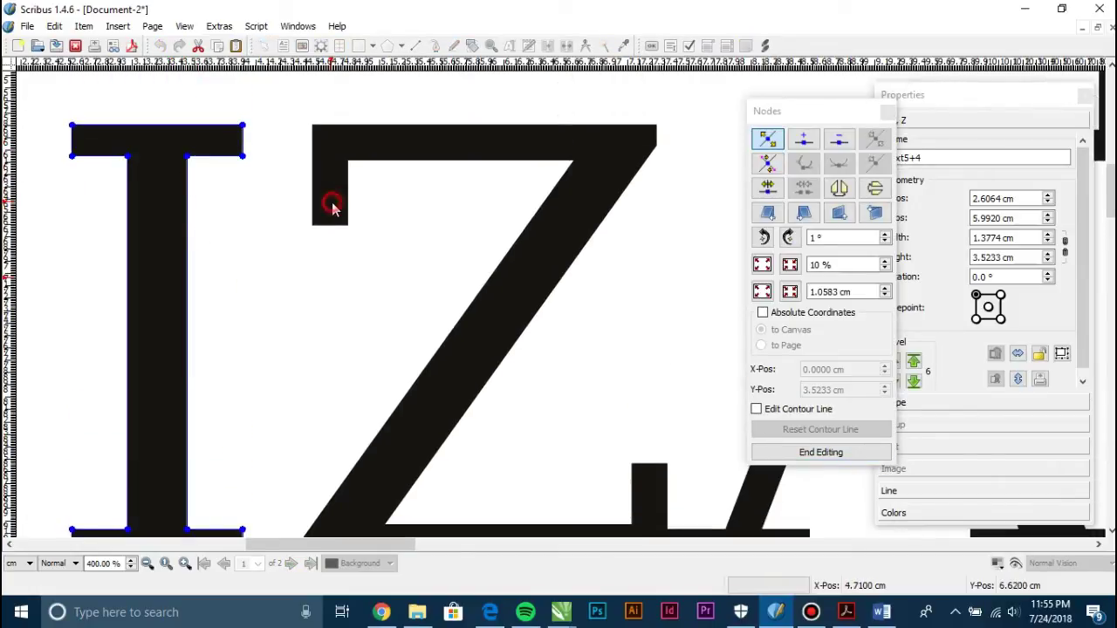
pyautogui.click(779, 447)
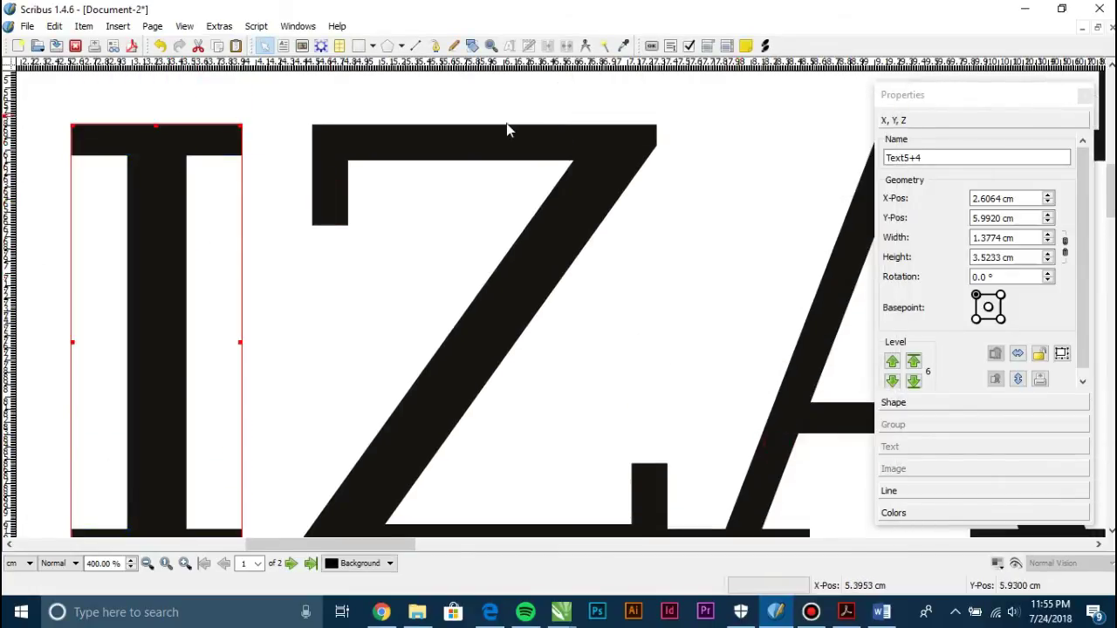
# Add two nodes on the left vertical edge of the Z's upper serif
pyautogui.scroll(-2, 224, 393)
pyautogui.click(327, 108)
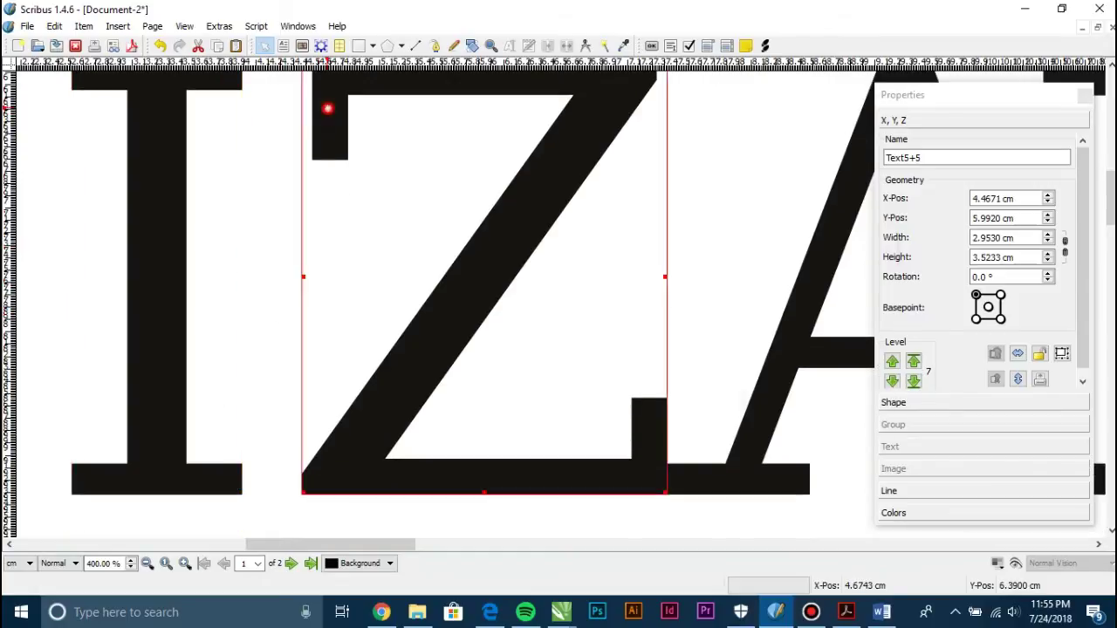
pyautogui.doubleClick(327, 108)
pyautogui.hscroll(1, 305, 132)
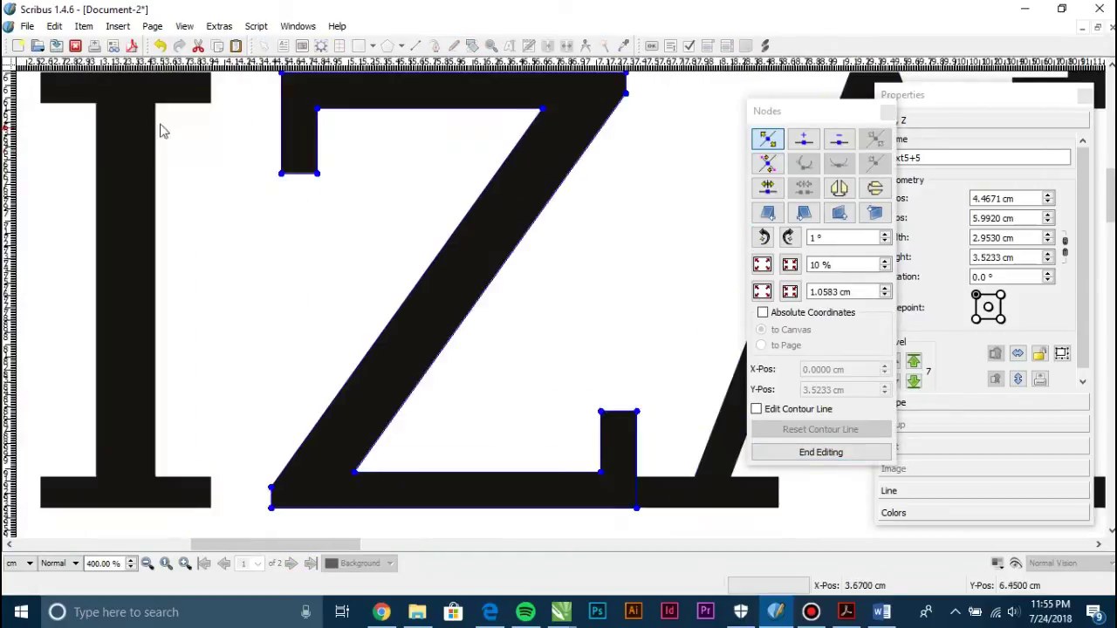
pyautogui.scroll(1, 160, 131)
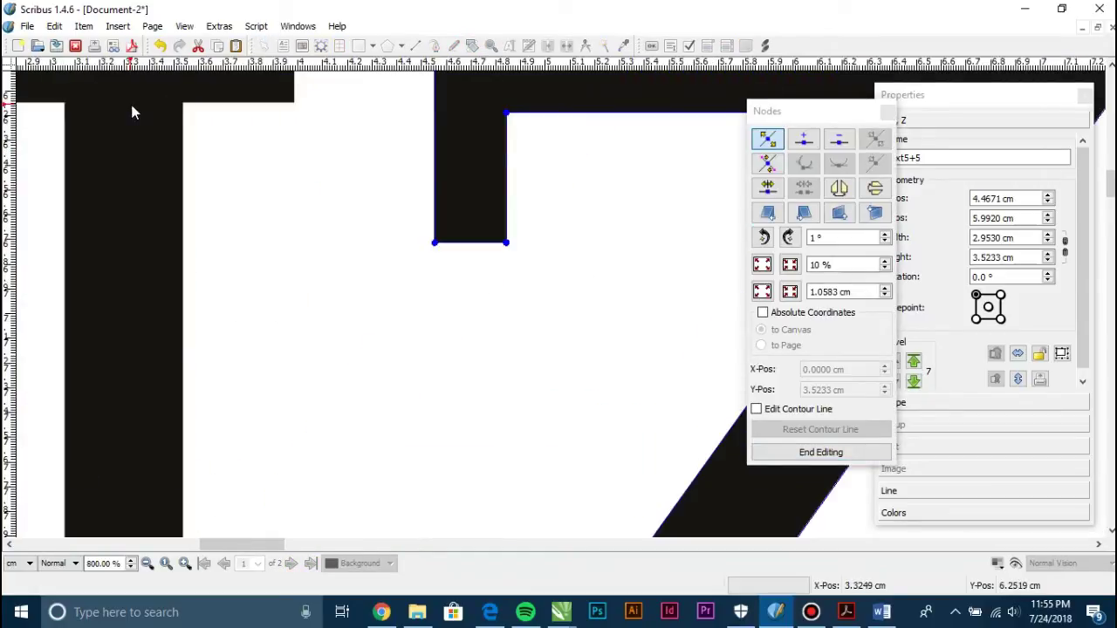
pyautogui.click(805, 140)
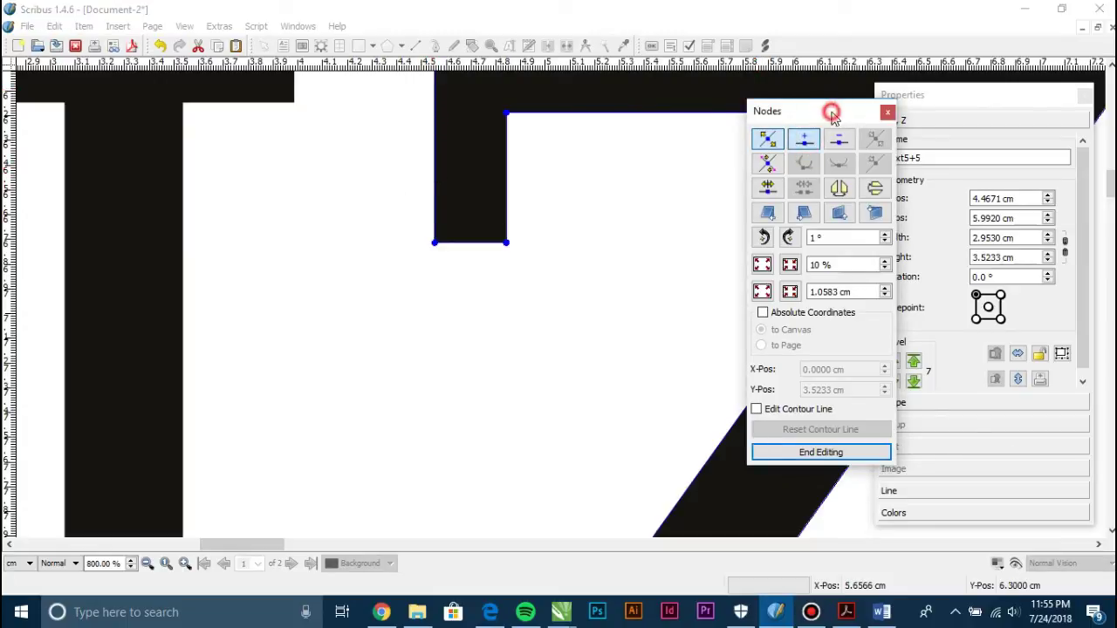
pyautogui.scroll(1, 434, 131)
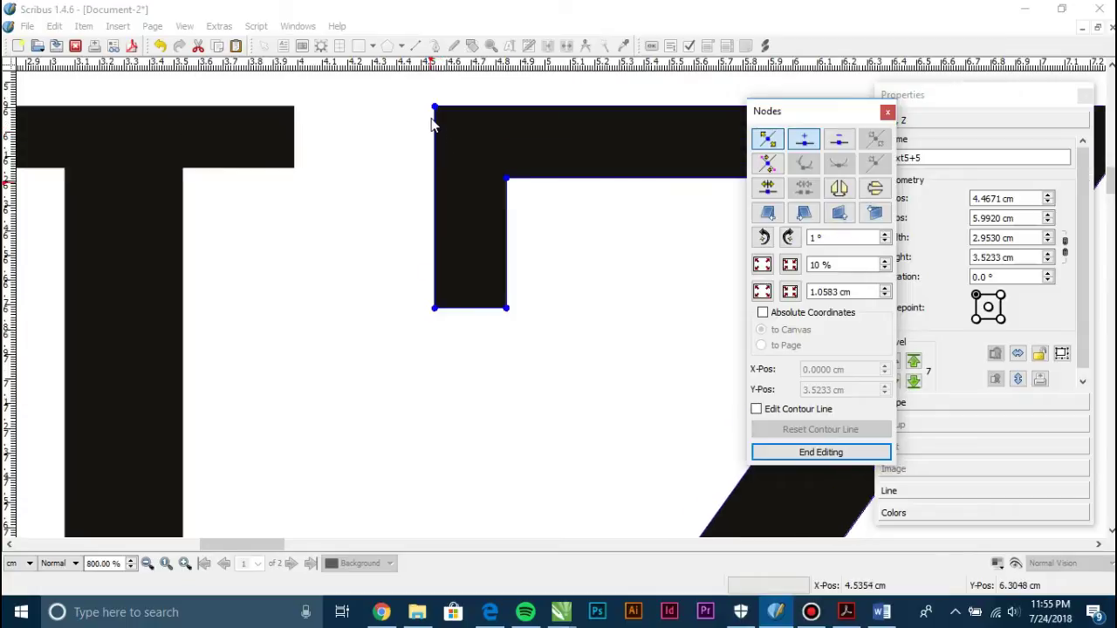
pyautogui.click(436, 206)
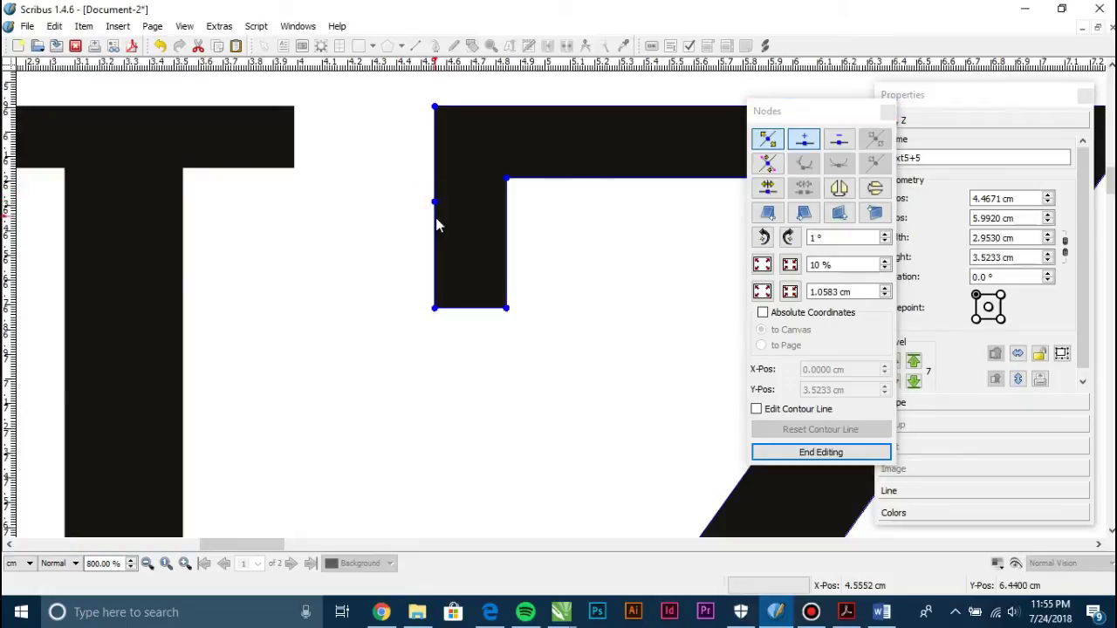
pyautogui.click(437, 233)
# Move the Z serif's two added nodes down together, and bring the lower one up close to the other at Y 0.6150 cm
pyautogui.click(768, 139)
pyautogui.moveTo(451, 180); pyautogui.dragTo(416, 254)
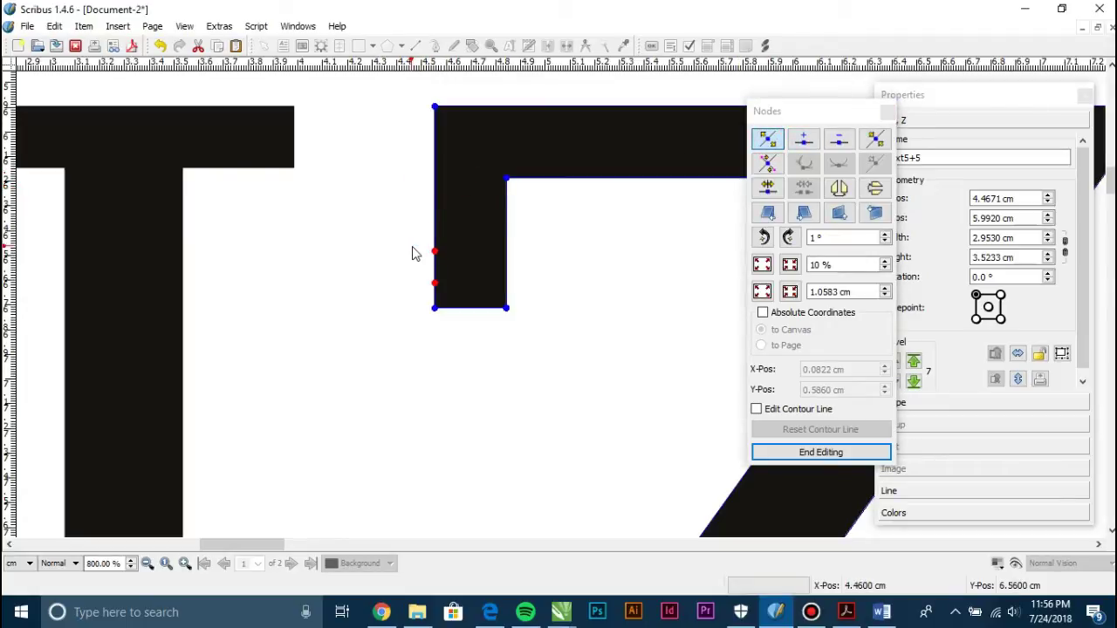
pyautogui.moveTo(444, 266); pyautogui.dragTo(396, 297)
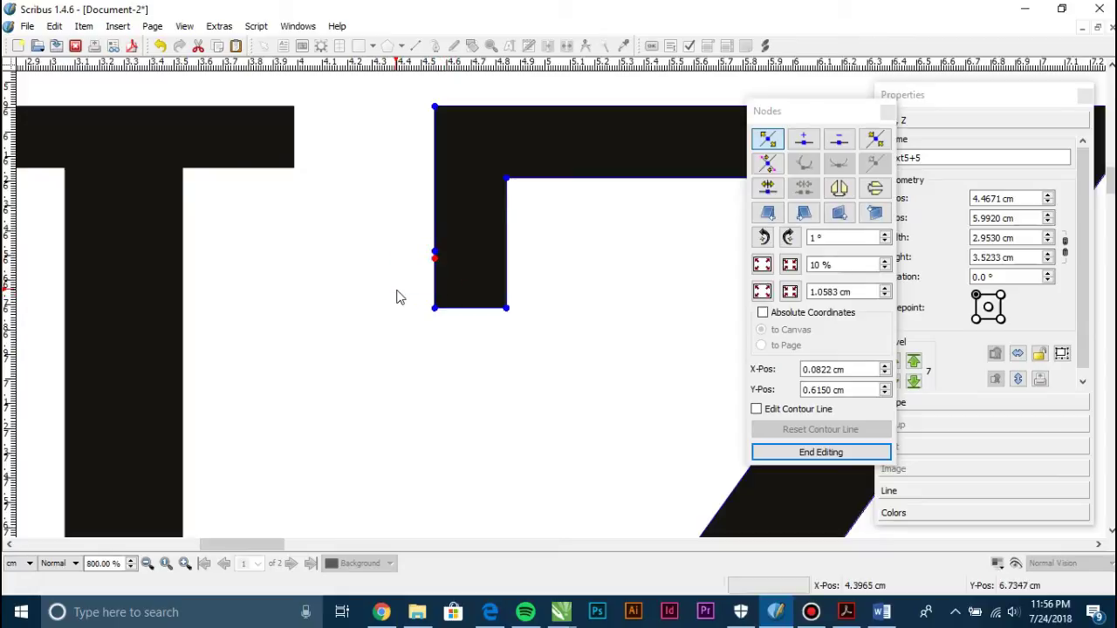
# Shift the lower added node of the Z's serif about 1.2 cm left into the I's stem
pyautogui.press('Left')
pyautogui.press('Left')
pyautogui.press('Left')
pyautogui.press('Left')
pyautogui.press('Left')
pyautogui.press('Left')
pyautogui.press('Left')
pyautogui.press('Left')
pyautogui.press('Left')
pyautogui.press('Left')
pyautogui.press('Left')
pyautogui.press('Left')
pyautogui.press('Left')
pyautogui.press('Left')
pyautogui.press('Left')
pyautogui.press('Left')
pyautogui.press('Left')
pyautogui.press('Left')
pyautogui.press('Left')
pyautogui.press('Left')
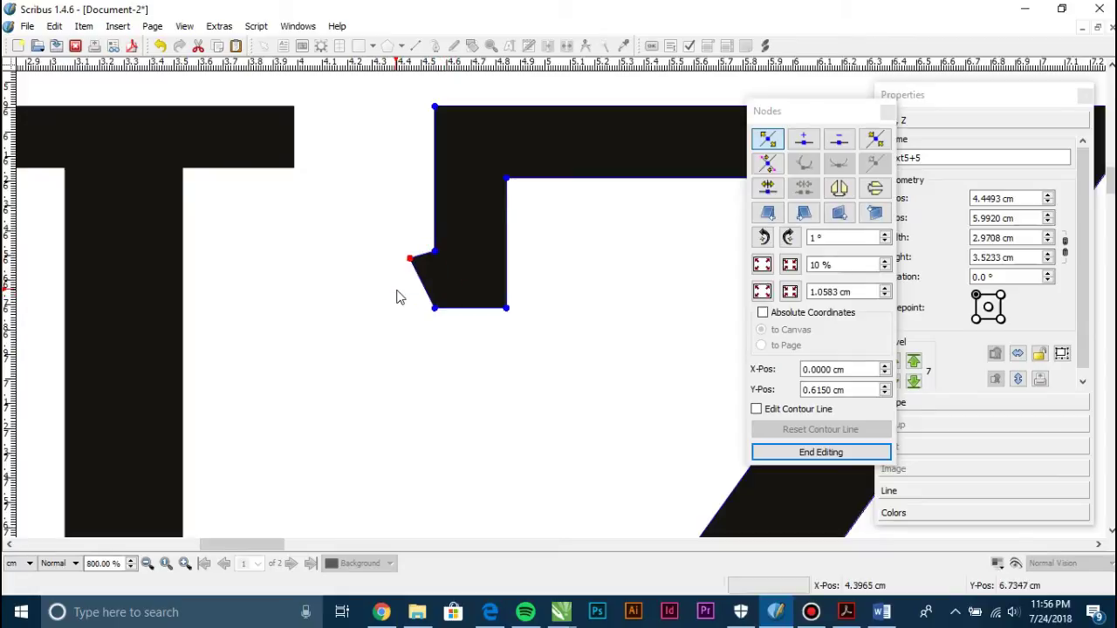
# Shift the Z serif's lower left corner node about 1.2 cm left and level the bar's upper end node at Y 0.5880 cm
pyautogui.moveTo(458, 283); pyautogui.dragTo(358, 349)
pyautogui.press('Left')
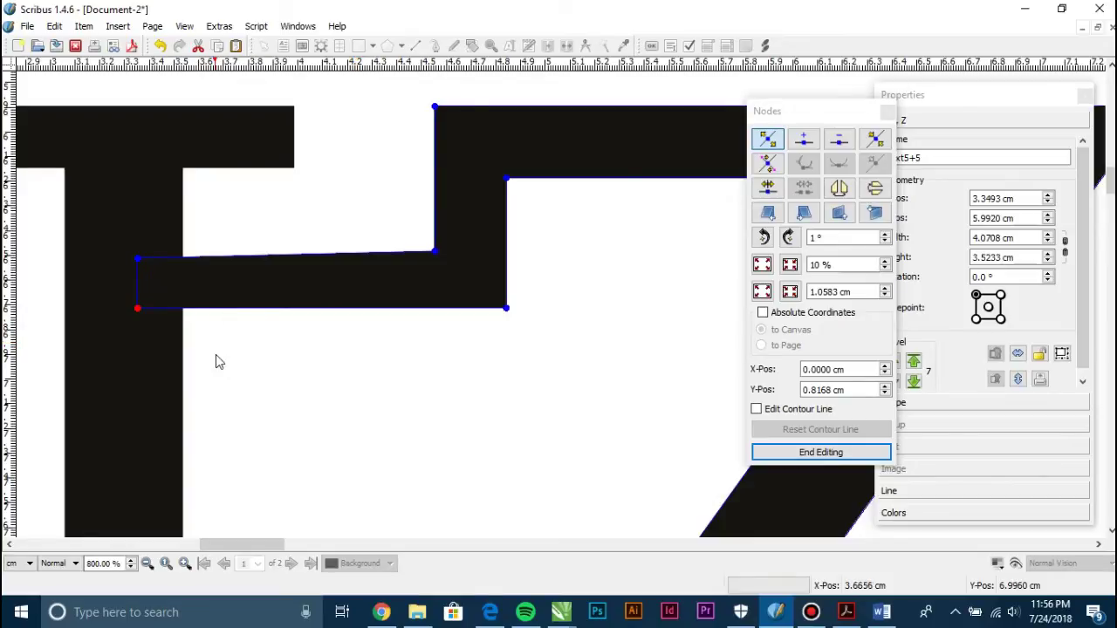
pyautogui.moveTo(135, 258); pyautogui.dragTo(136, 251)
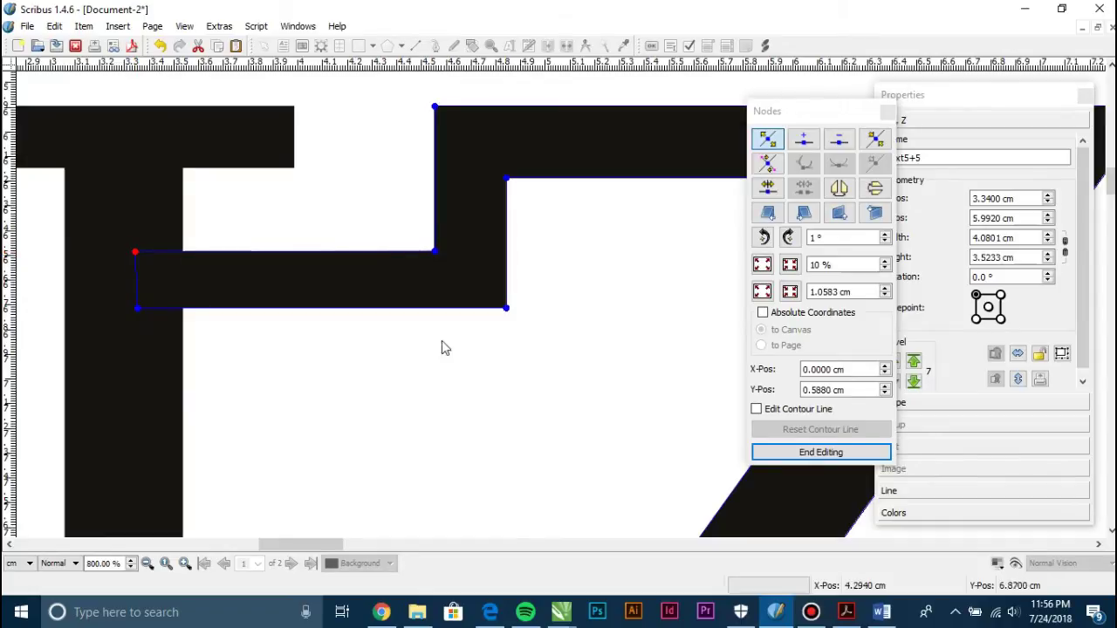
pyautogui.click(865, 454)
pyautogui.scroll(-2, 592, 305)
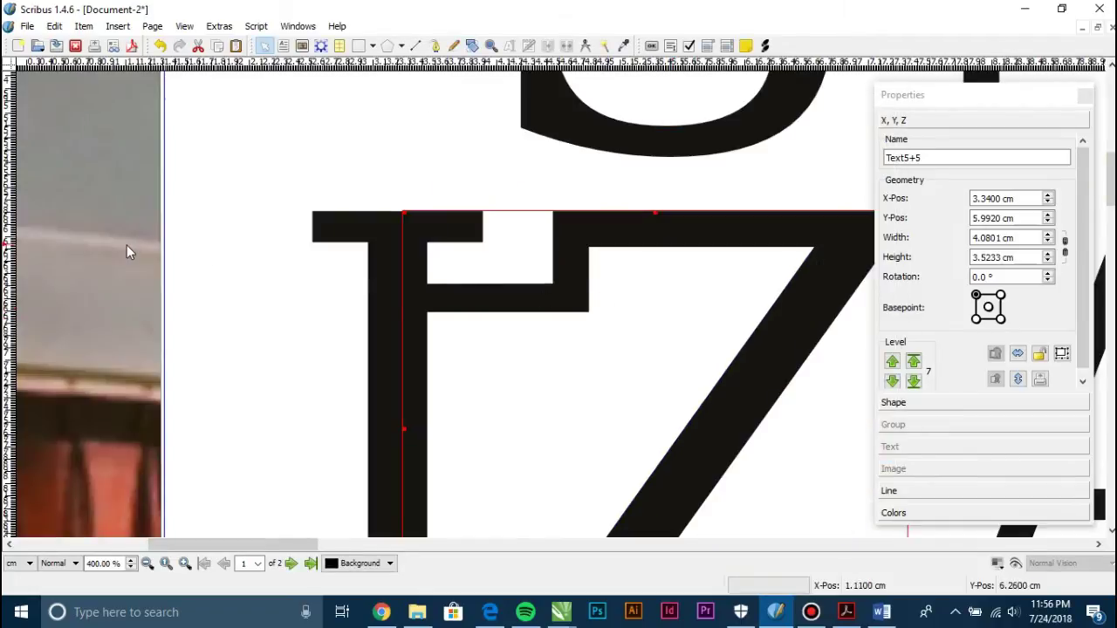
pyautogui.scroll(-2, 162, 245)
pyautogui.click(101, 245)
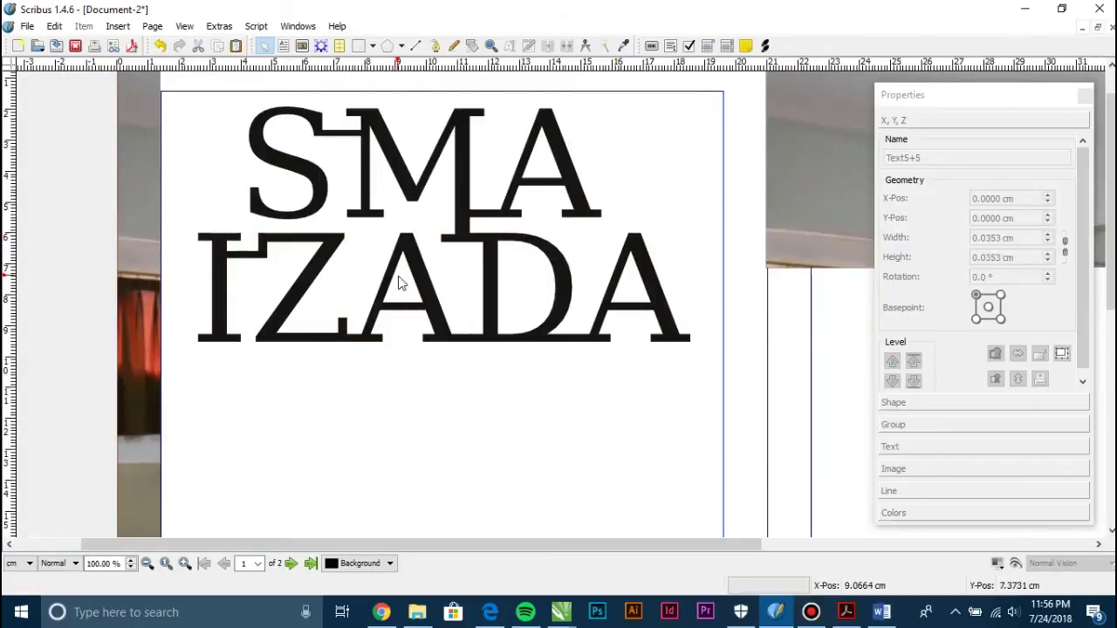
pyautogui.scroll(-1, 116, 139)
pyautogui.scroll(1, 117, 139)
pyautogui.scroll(-1, 118, 135)
pyautogui.scroll(1, 118, 135)
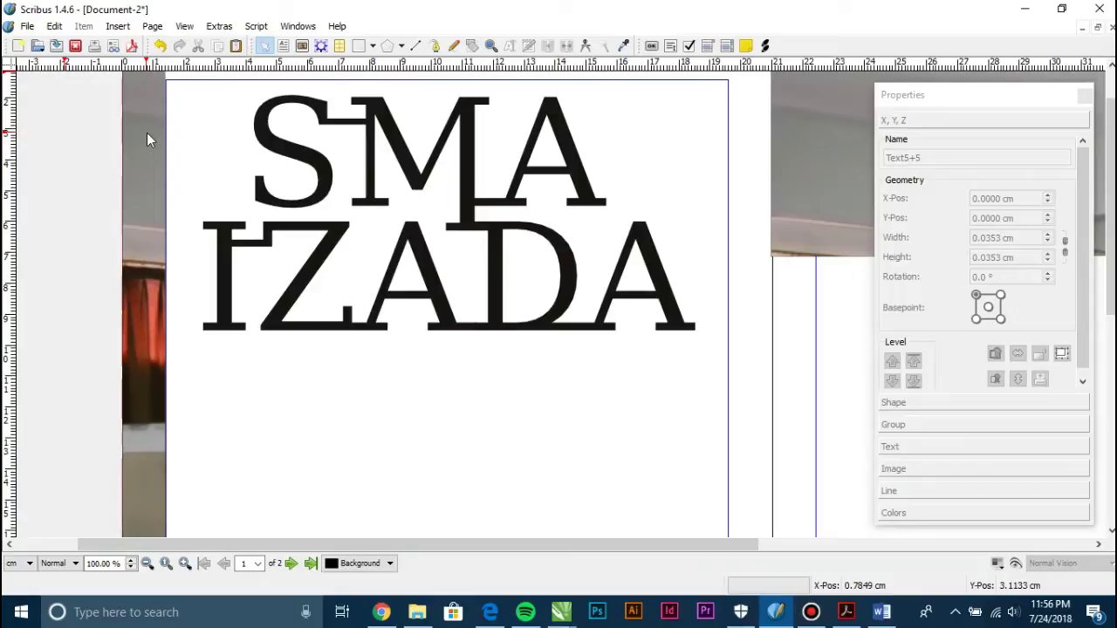
# Examine the whole spread and compare the interlinked title with the Cooking the Books title in the reference PDF
pyautogui.scroll(-1, 431, 220)
pyautogui.scroll(1, 237, 145)
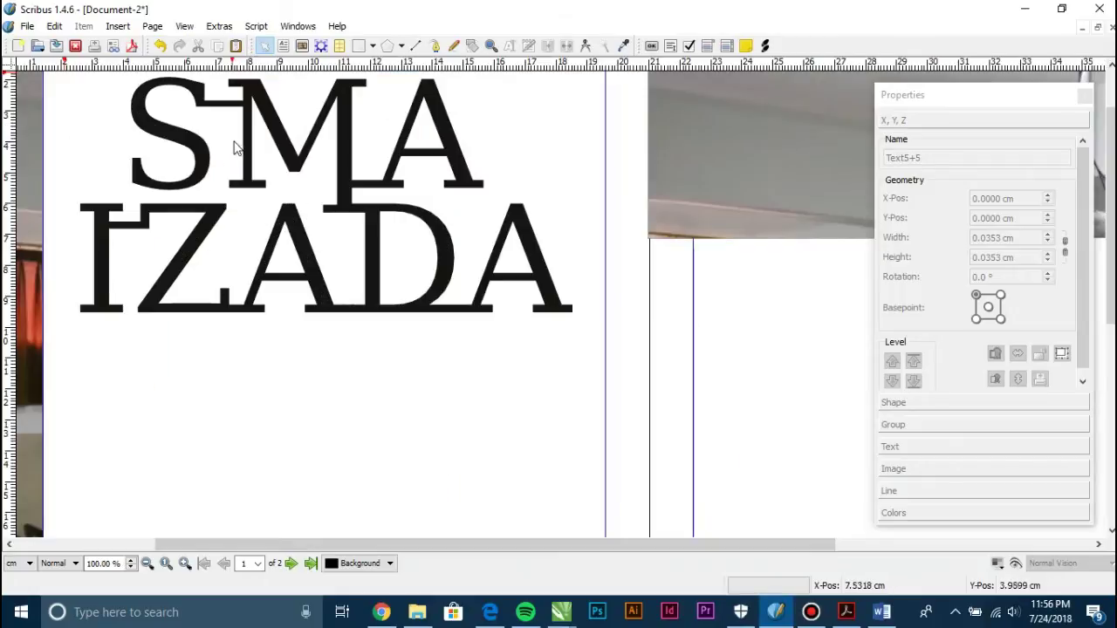
pyautogui.scroll(-1, 105, 119)
pyautogui.scroll(1, 103, 126)
pyautogui.scroll(-1, 103, 126)
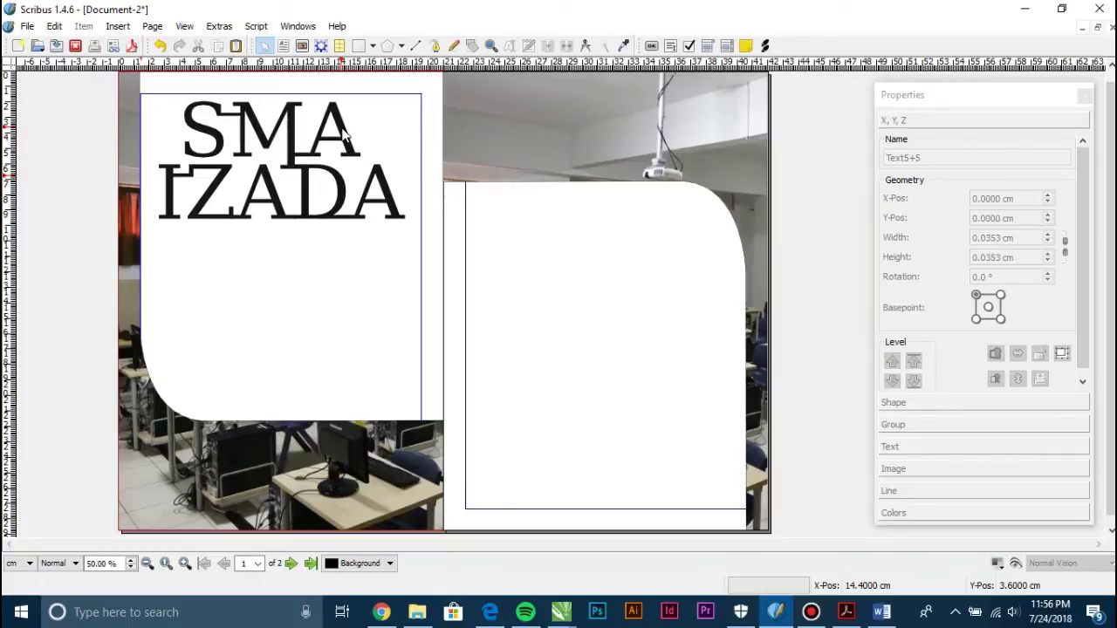
pyautogui.moveTo(849, 616)
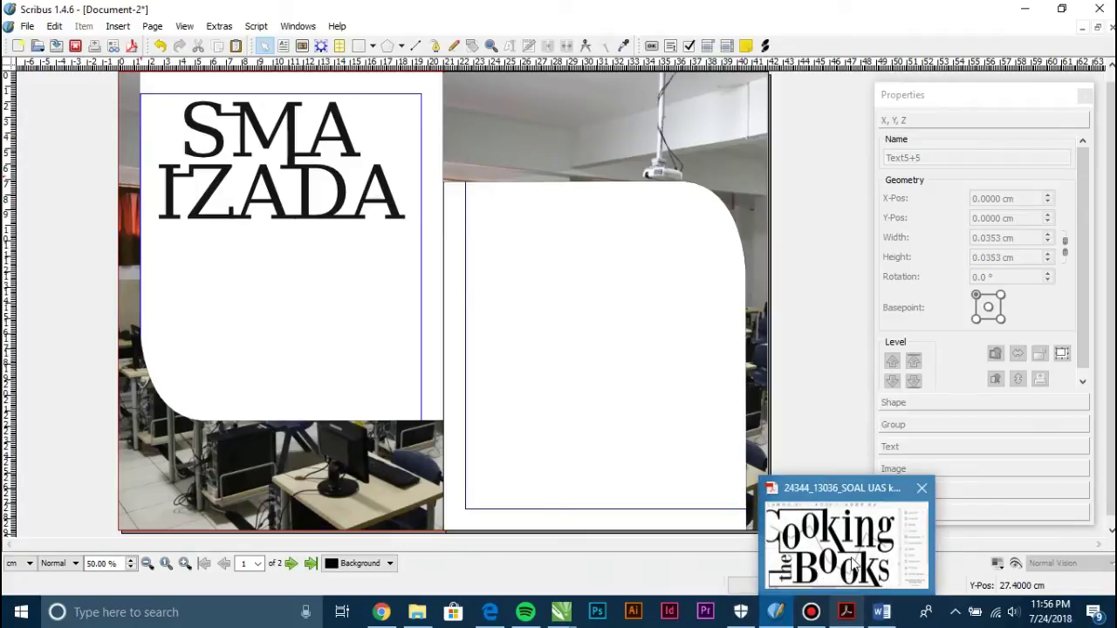
pyautogui.click(853, 569)
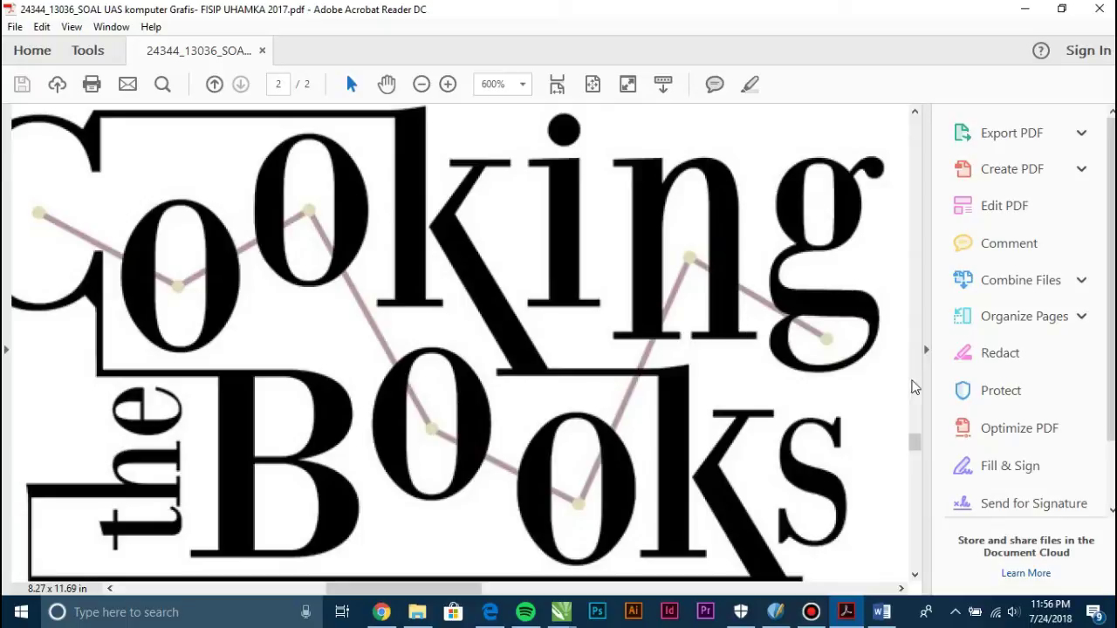
pyautogui.click(1025, 10)
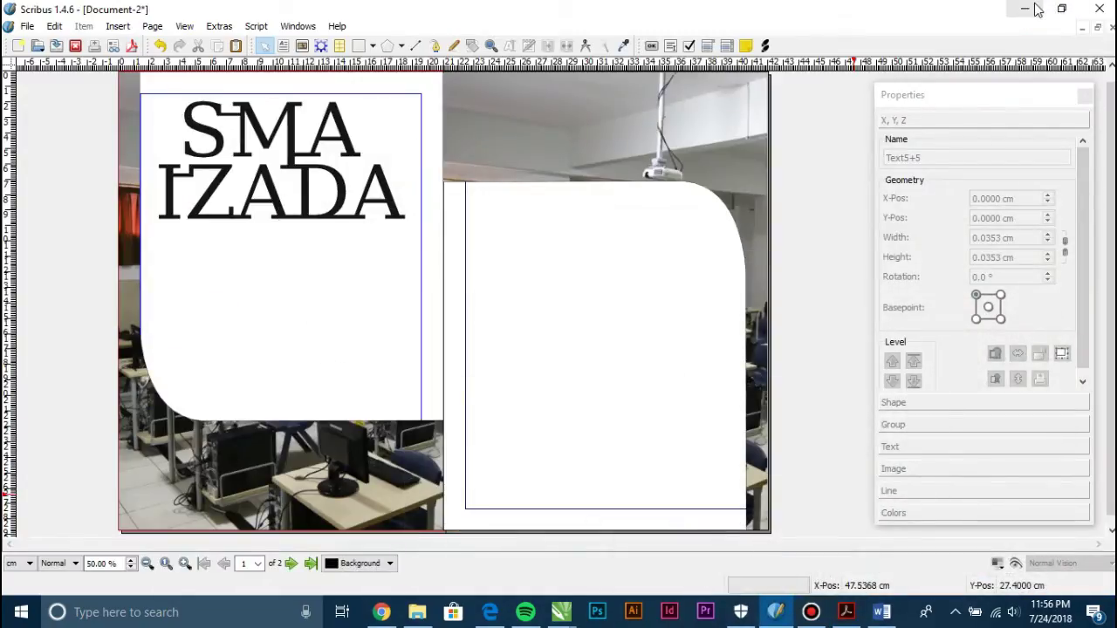
# Draw a six-segment zigzag polyline about 12.3 cm wide and 4.2 cm high across the SMA IZADA title letters
pyautogui.click(437, 46)
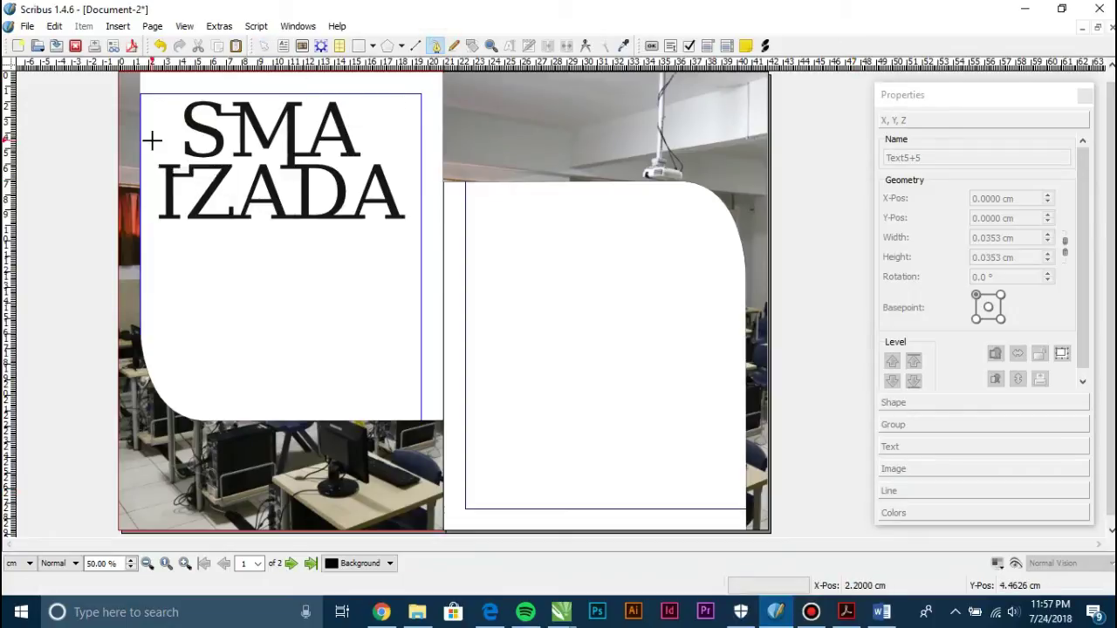
pyautogui.scroll(1, 155, 132)
pyautogui.click(195, 163)
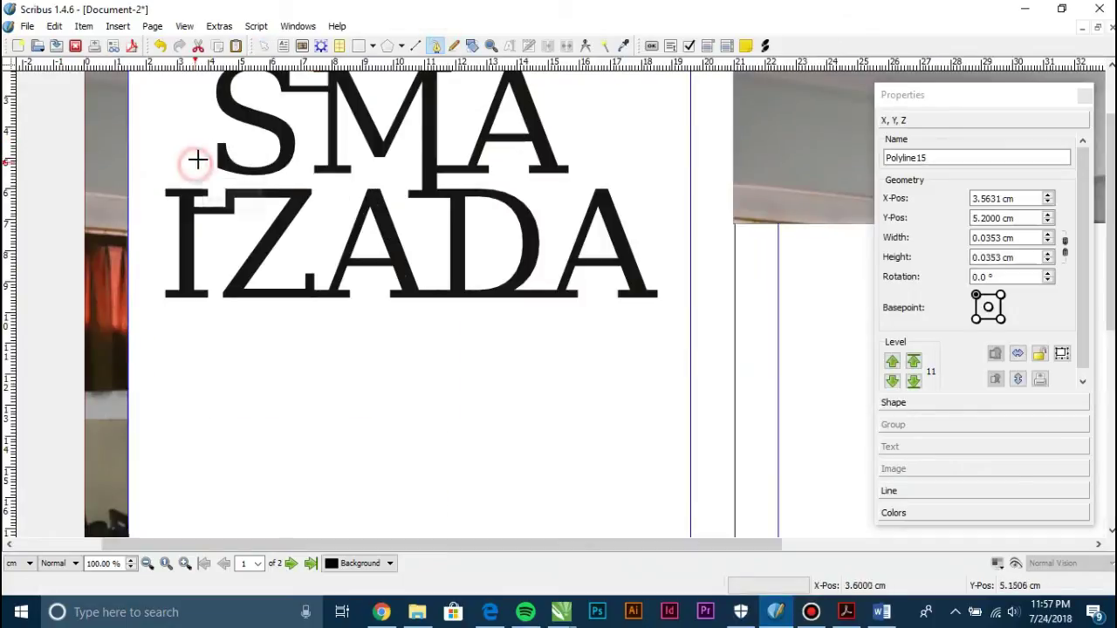
pyautogui.click(266, 106)
pyautogui.click(310, 233)
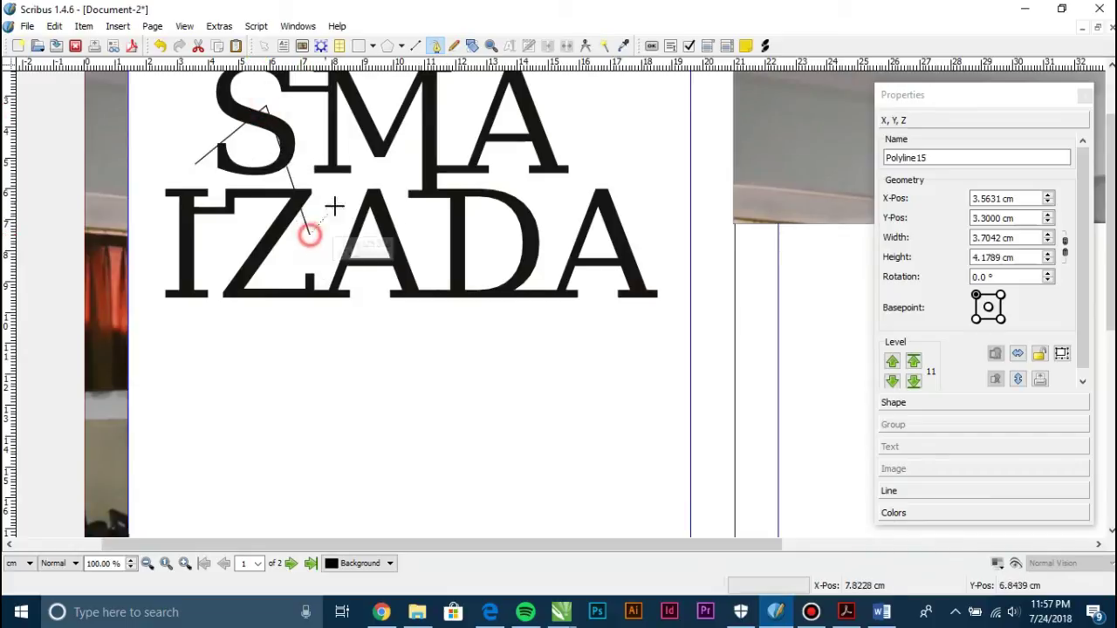
pyautogui.click(400, 155)
pyautogui.click(441, 211)
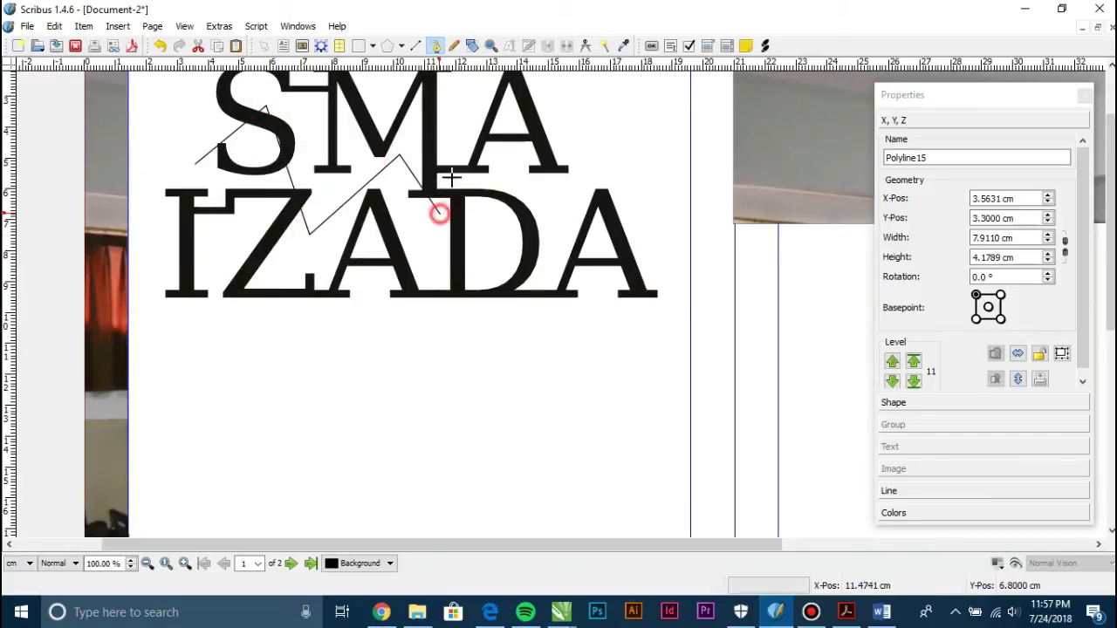
pyautogui.click(501, 153)
pyautogui.click(576, 216)
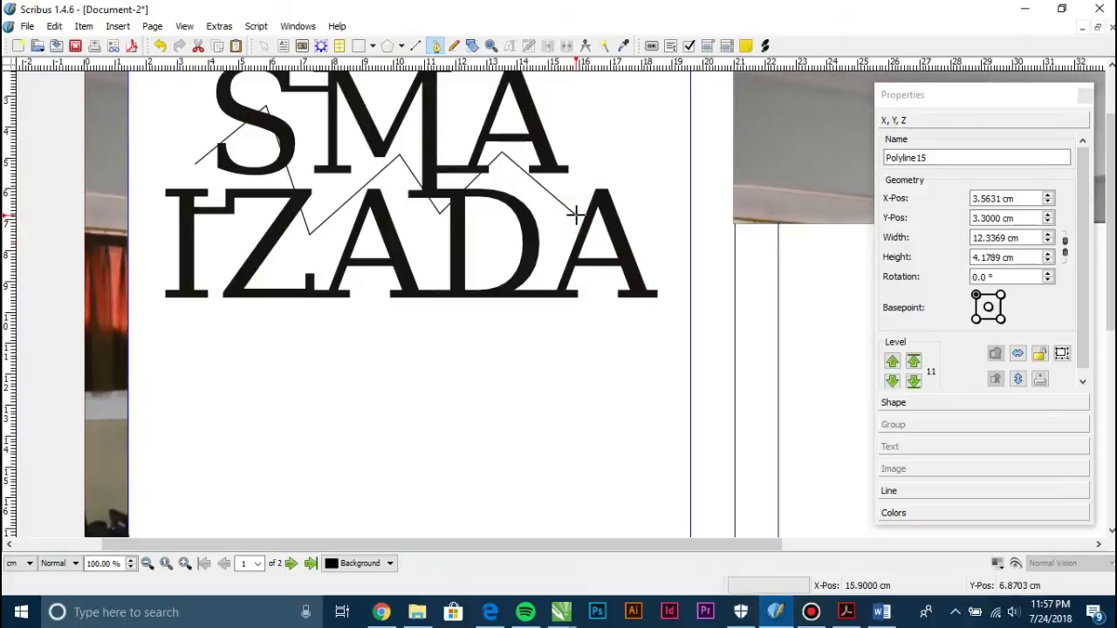
pyautogui.rightClick(661, 166)
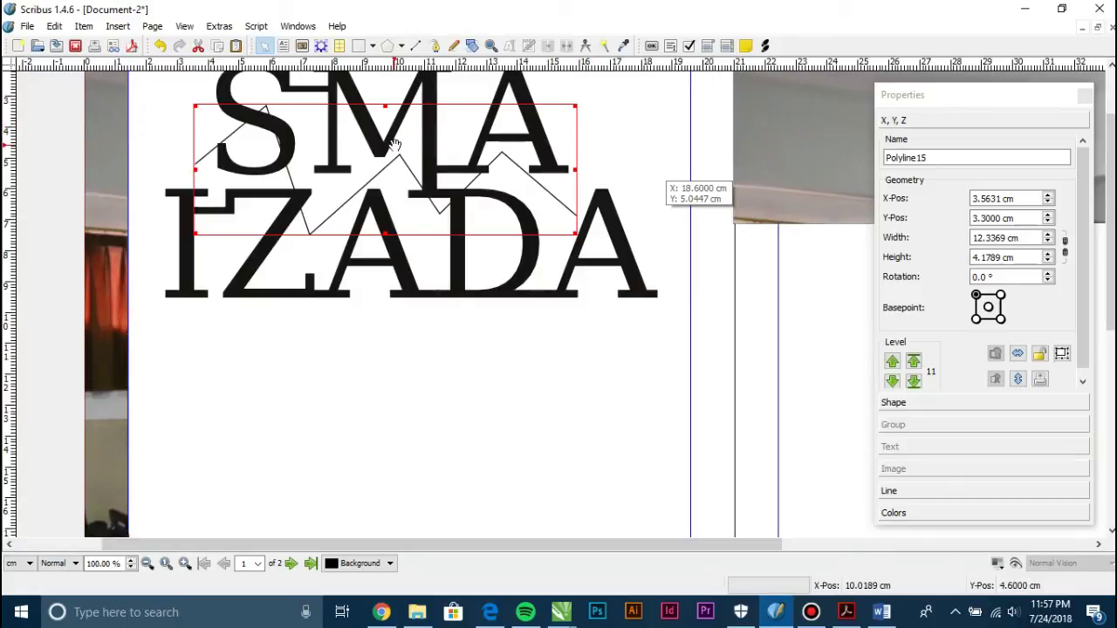
# Inspect the zigzag line up close and compare it with the line through the title in the reference PDF
pyautogui.scroll(2, 369, 192)
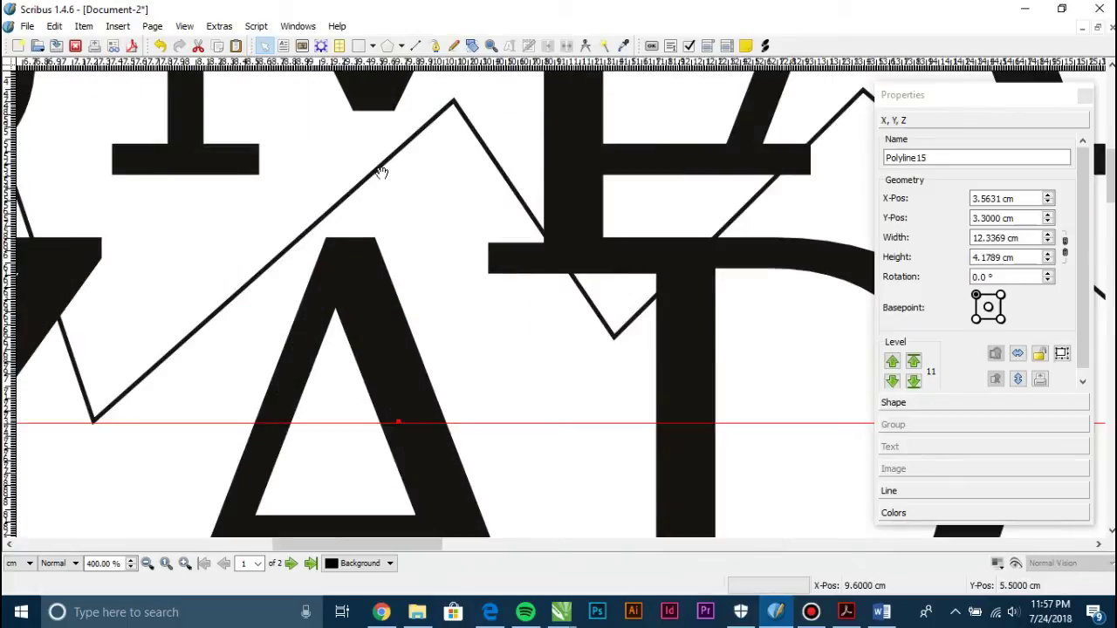
pyautogui.scroll(-2, 382, 172)
pyautogui.scroll(1, 411, 175)
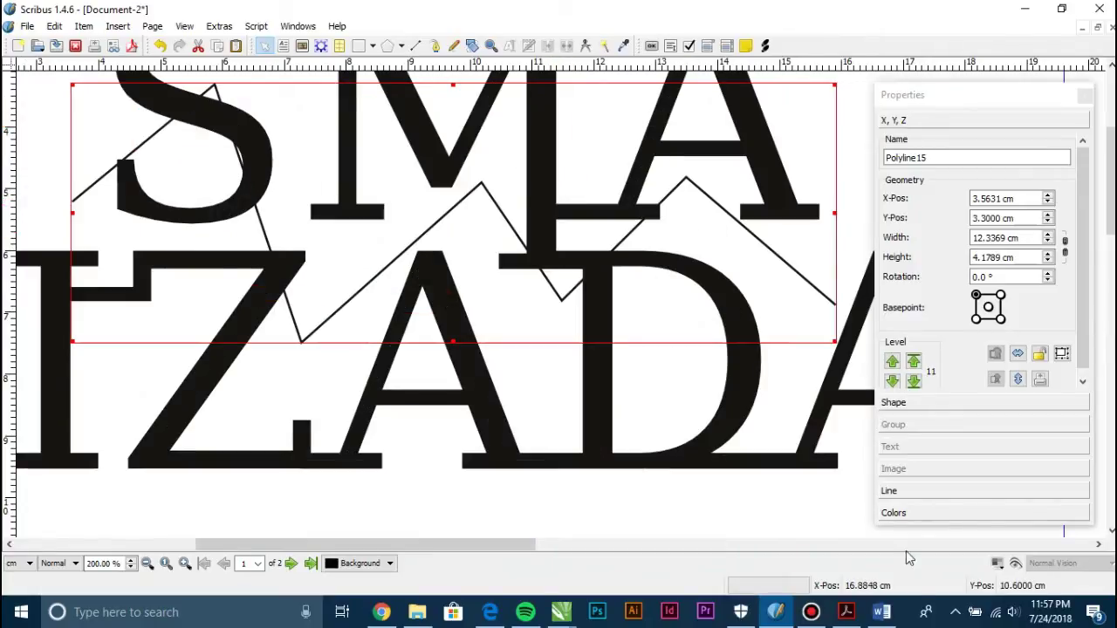
pyautogui.click(845, 612)
pyautogui.click(849, 614)
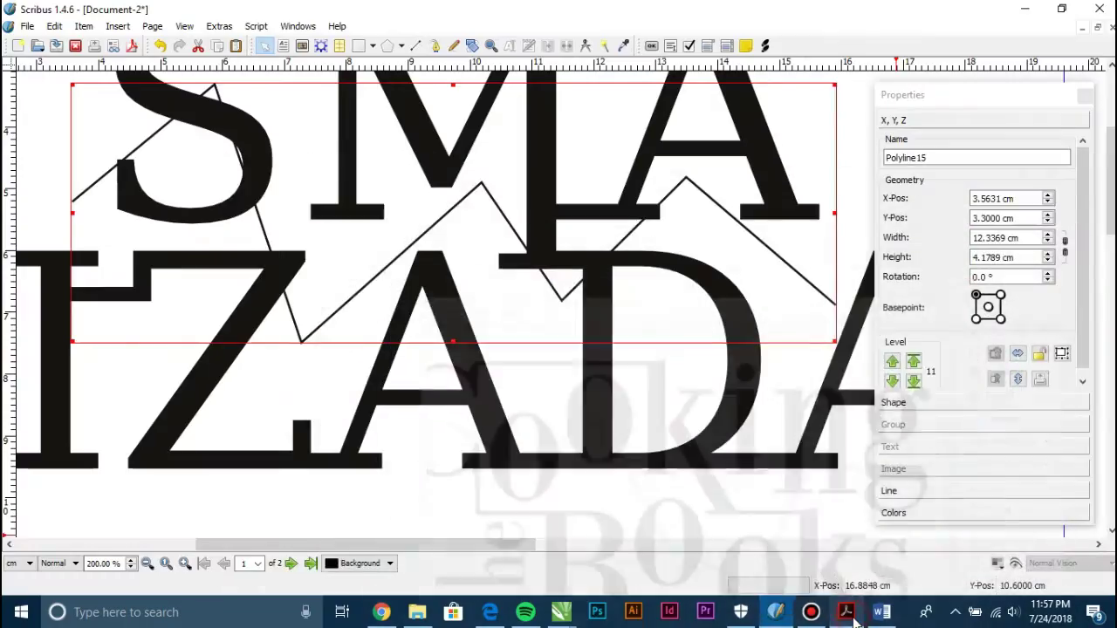
pyautogui.click(851, 616)
pyautogui.click(851, 615)
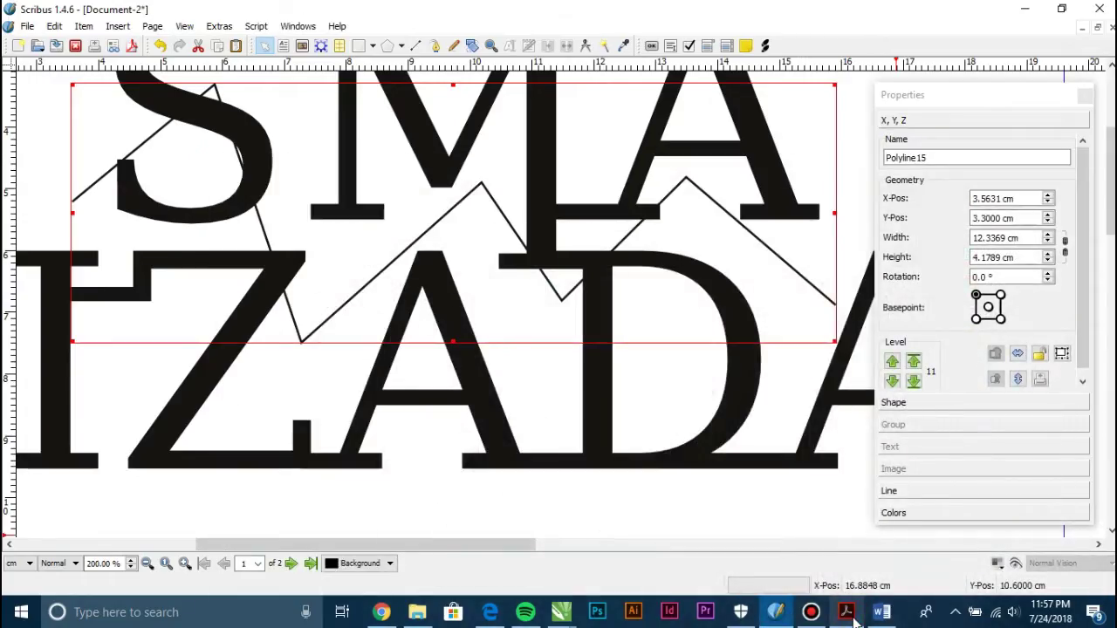
# Set the line color opacity of the title's zigzag polyline to 40 %
pyautogui.click(918, 513)
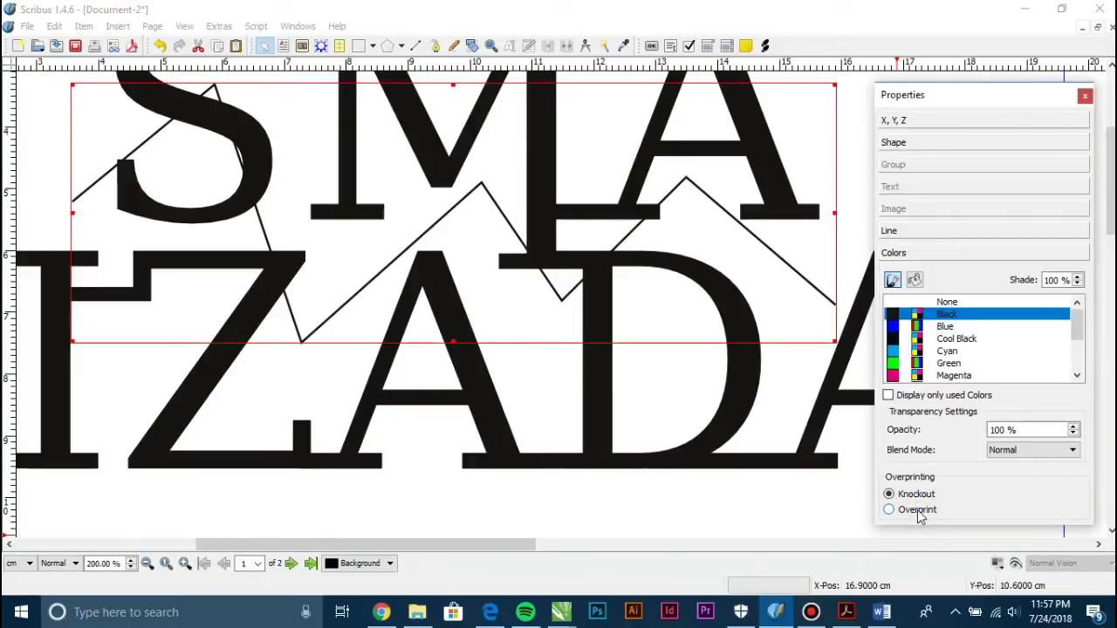
pyautogui.click(894, 280)
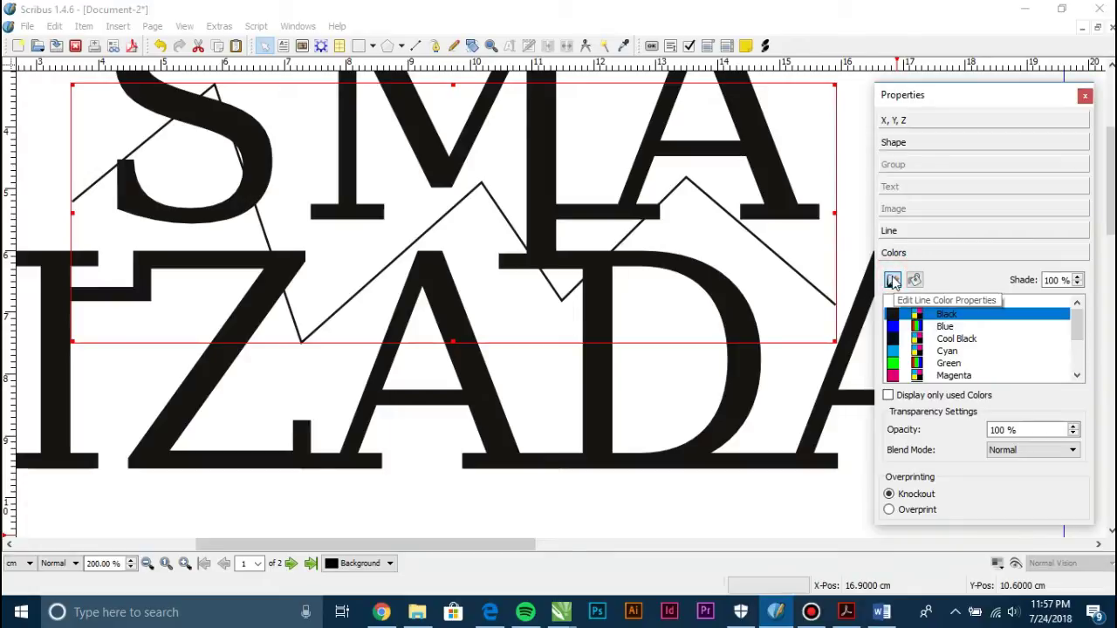
pyautogui.tripleClick(1010, 429)
pyautogui.write('50')
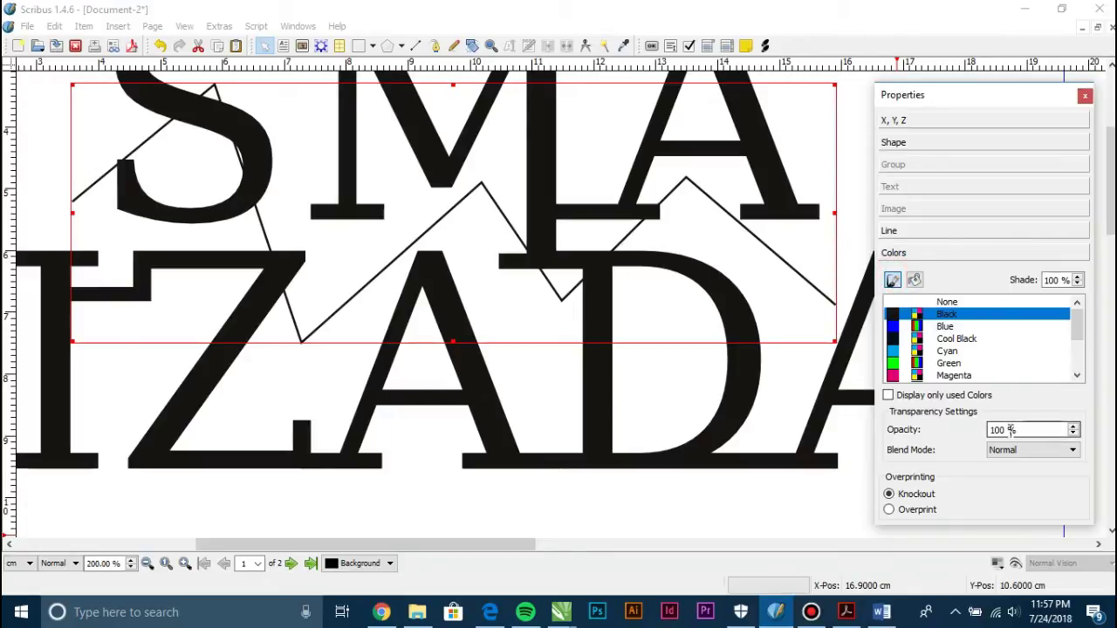
pyautogui.press('Return')
pyautogui.scroll(-1, 1010, 429)
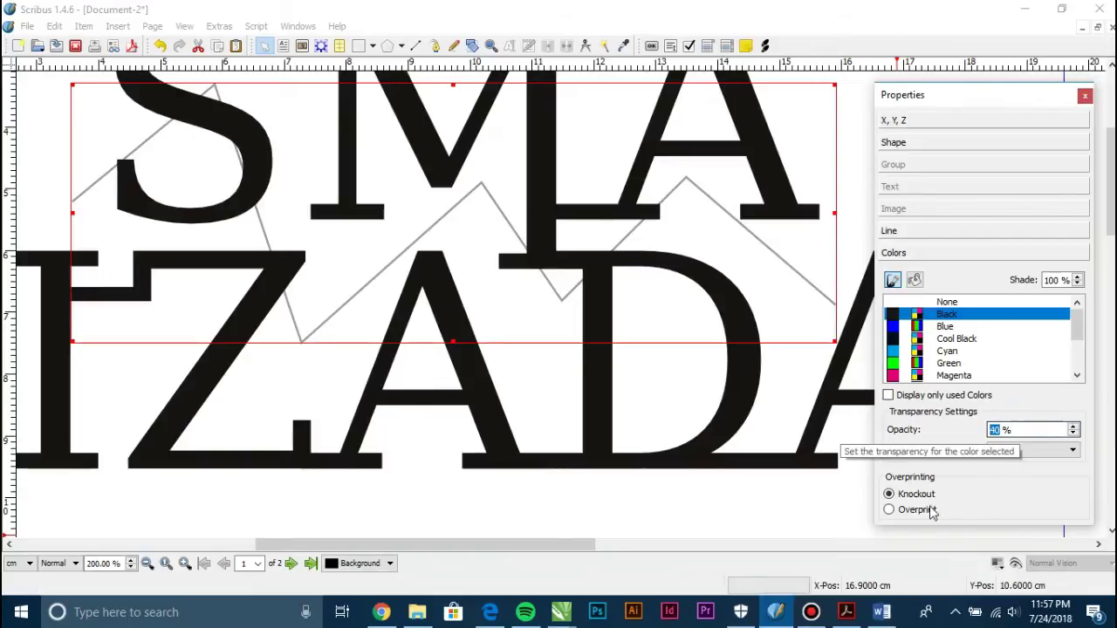
pyautogui.click(860, 509)
pyautogui.scroll(-1, 598, 441)
pyautogui.click(110, 234)
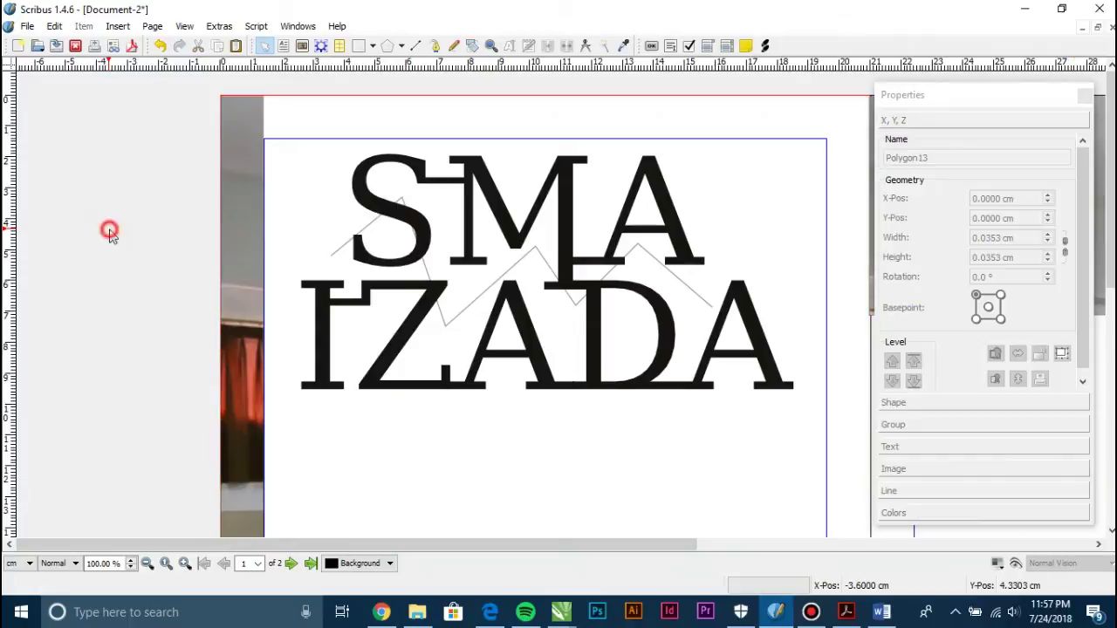
# Draw a seven-segment zigzag polyline about 31 cm wide and 7.7 cm high across both pages below the title, and shift it about 0.9 cm left
pyautogui.scroll(-1, 514, 242)
pyautogui.click(433, 45)
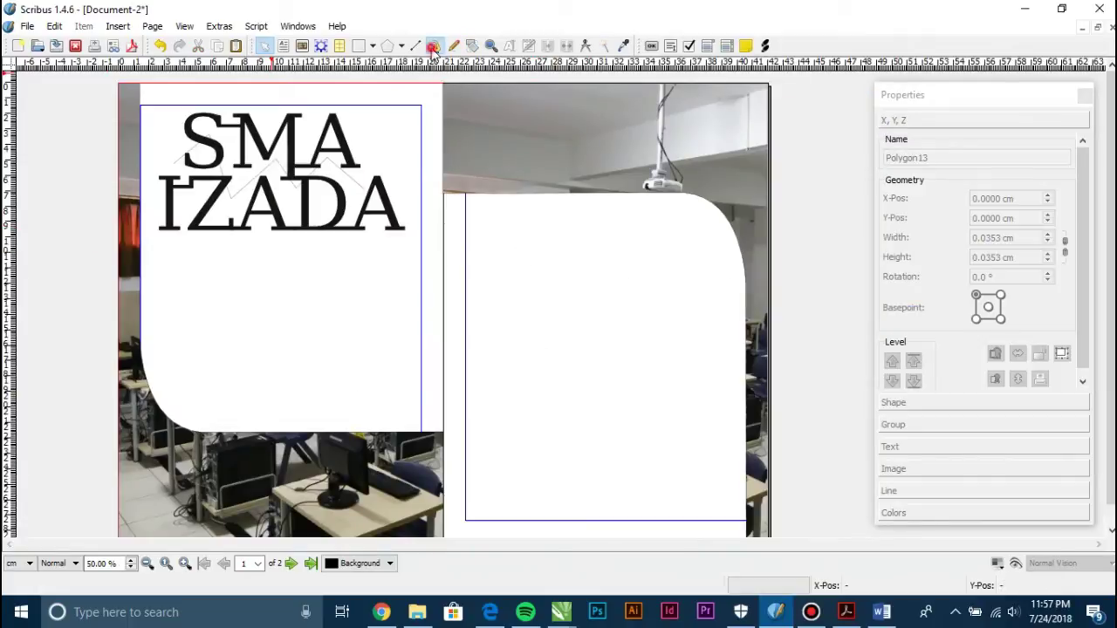
pyautogui.click(227, 334)
pyautogui.click(282, 280)
pyautogui.click(321, 340)
pyautogui.click(402, 287)
pyautogui.click(483, 369)
pyautogui.click(559, 282)
pyautogui.click(675, 399)
pyautogui.click(705, 350)
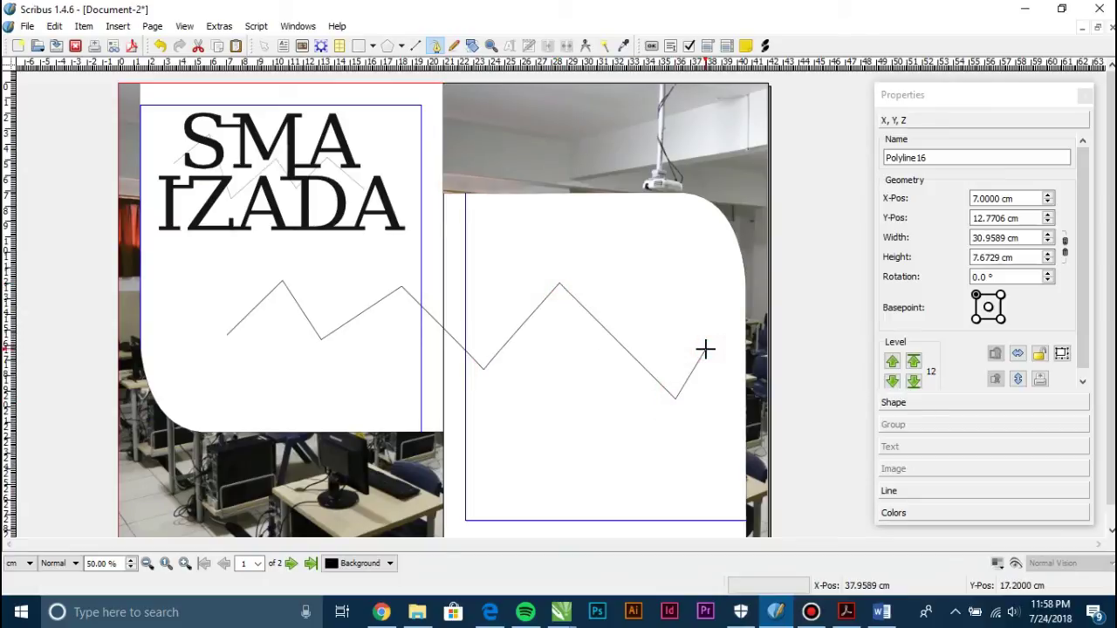
pyautogui.rightClick(707, 356)
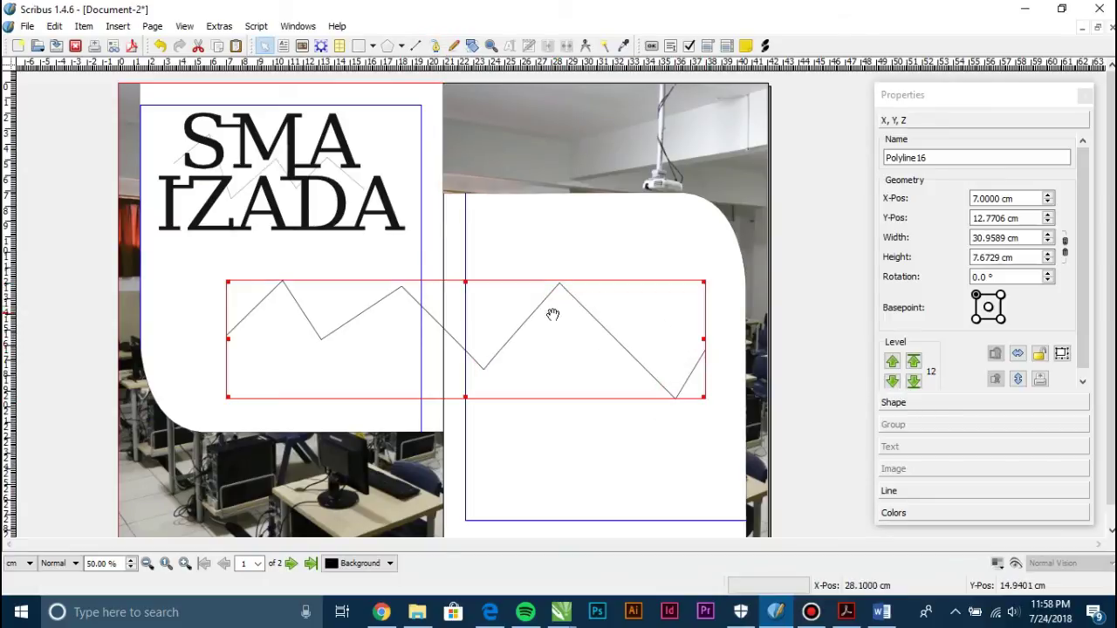
pyautogui.moveTo(480, 336)
pyautogui.mouseDown()
pyautogui.moveTo(491, 344)
pyautogui.moveTo(479, 349)
pyautogui.mouseUp()
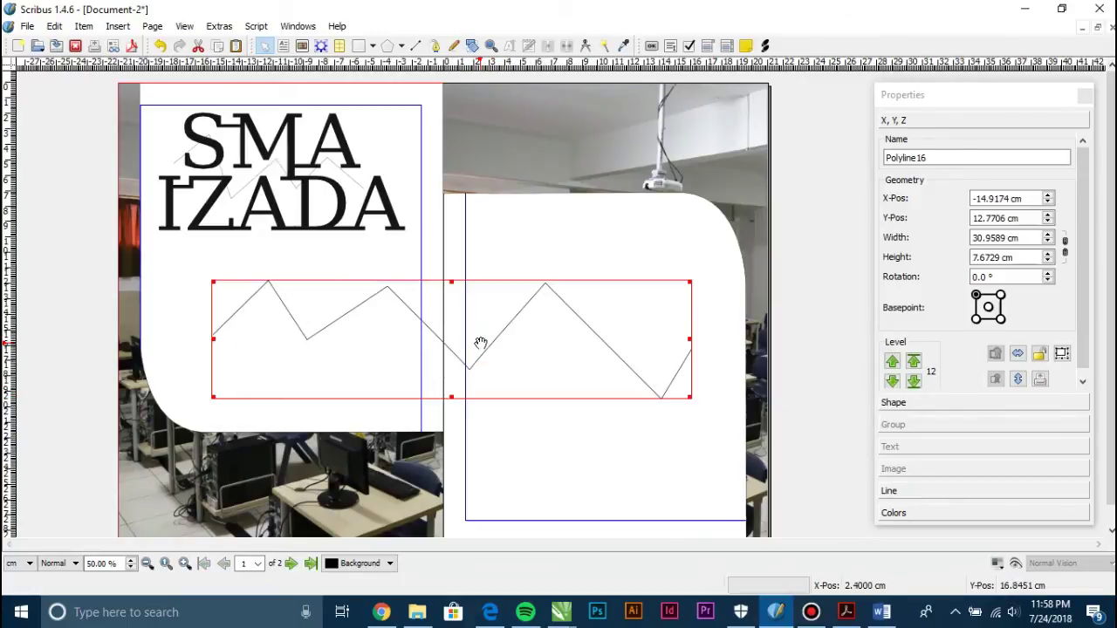
# Set the line color opacity of the long zigzag spanning both pages to 40 %, and deselect it
pyautogui.click(904, 495)
pyautogui.click(904, 510)
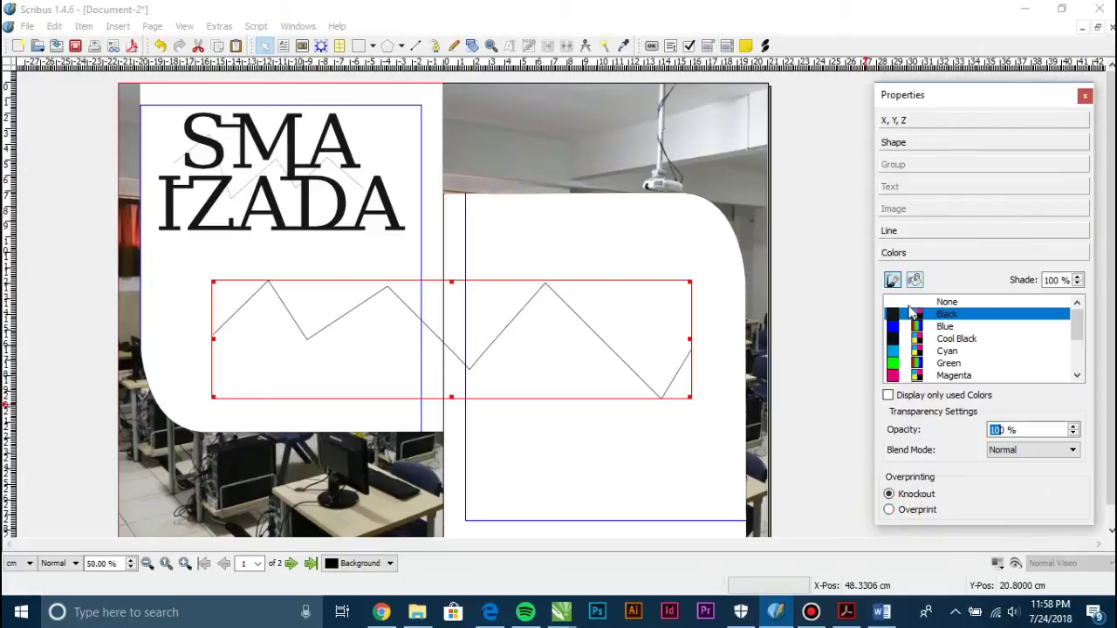
pyautogui.write('60')
pyautogui.press('Return')
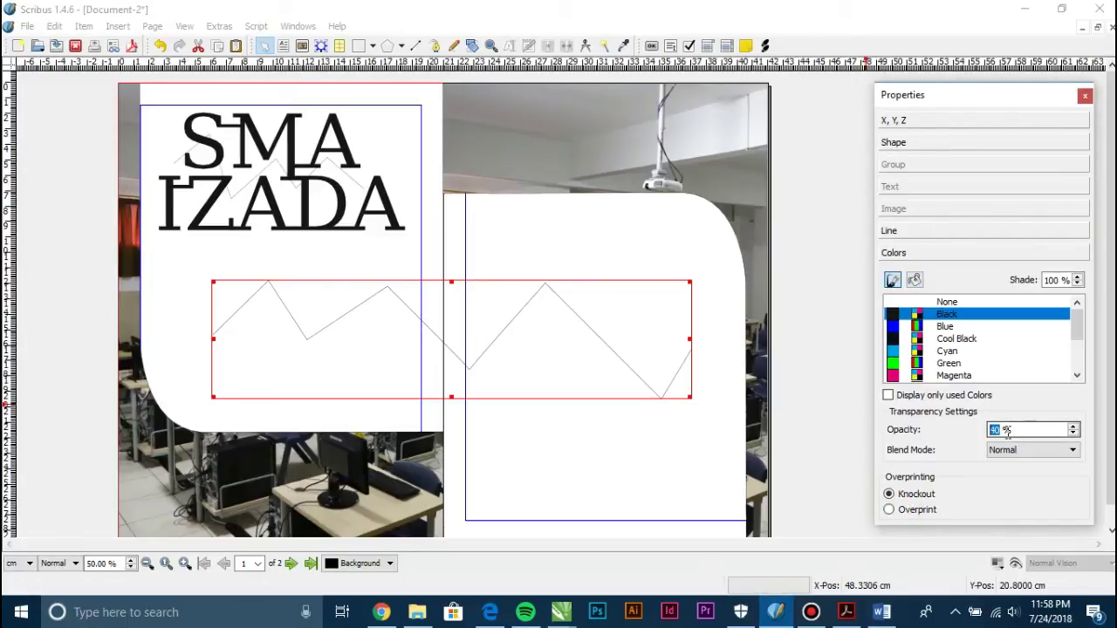
pyautogui.click(77, 233)
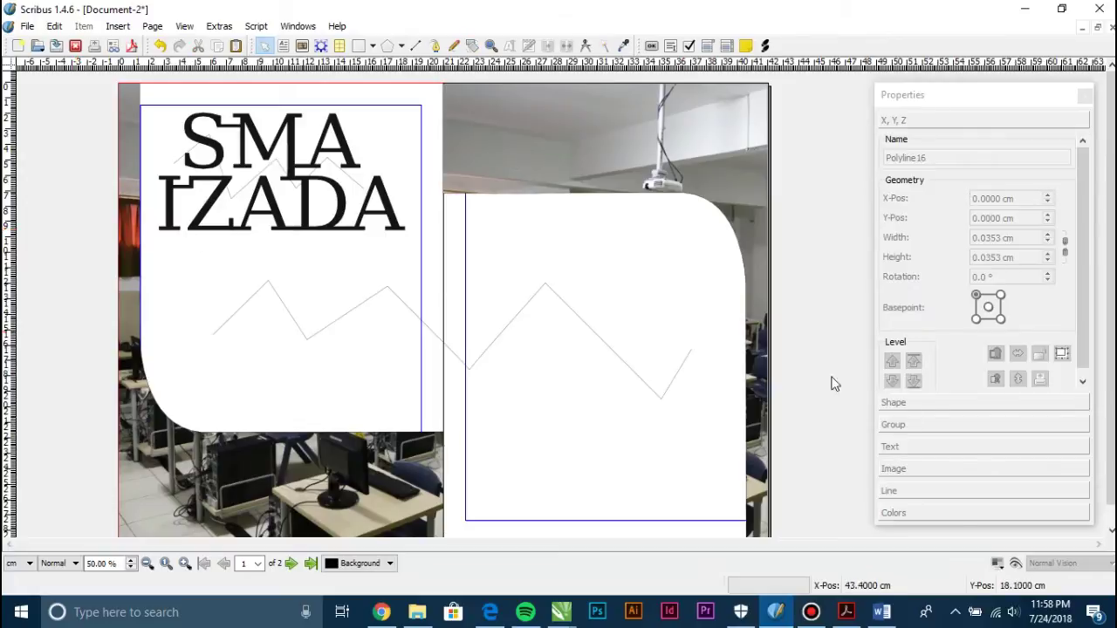
# Switch to the reference PDF in Adobe Acrobat Reader, examine layout 2's background line and text columns, and return to the Scribus document
pyautogui.click(845, 612)
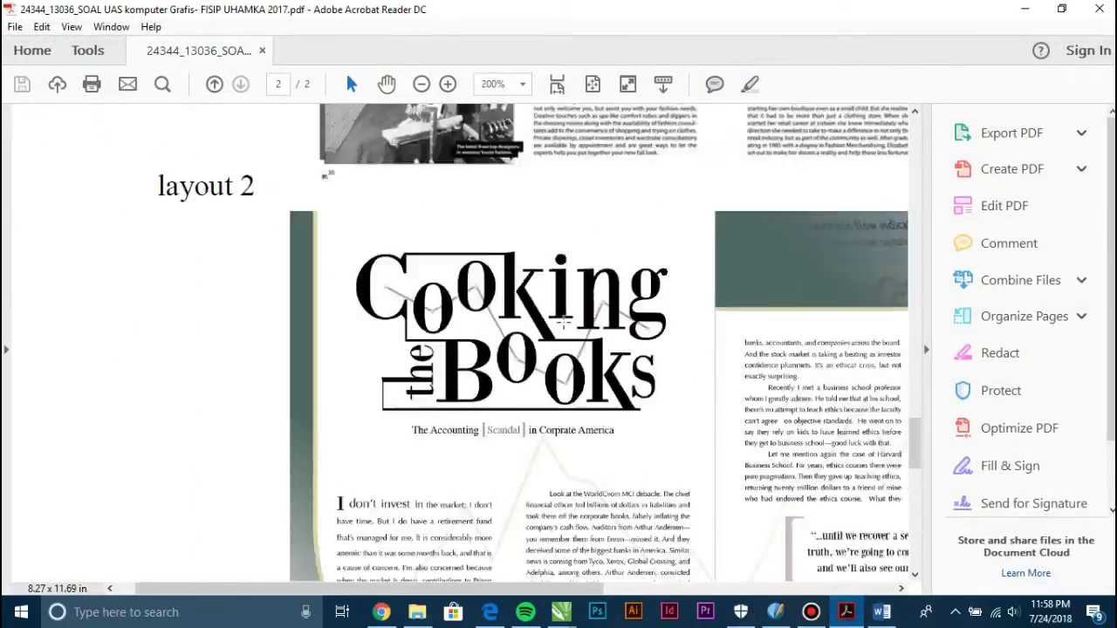
pyautogui.keyDown('ctrl'); pyautogui.scroll(3, 566, 495); pyautogui.keyUp('ctrl')
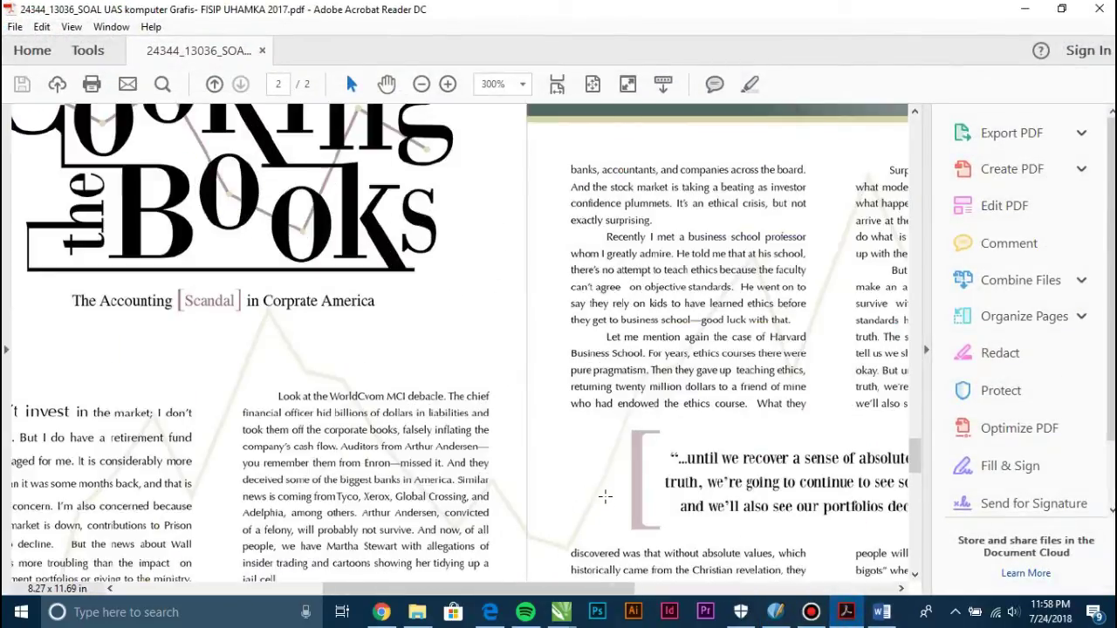
pyautogui.keyDown('ctrl'); pyautogui.scroll(-2, 591, 498); pyautogui.keyUp('ctrl')
pyautogui.keyDown('ctrl'); pyautogui.scroll(2, 599, 466); pyautogui.keyUp('ctrl')
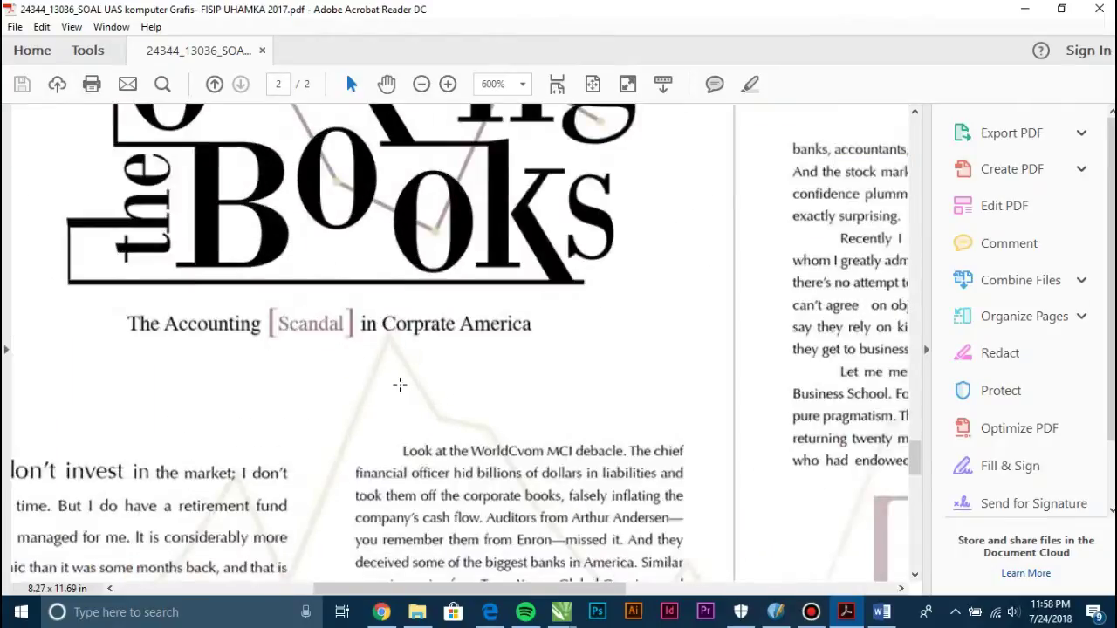
pyautogui.keyDown('ctrl'); pyautogui.scroll(-3, 399, 382); pyautogui.keyUp('ctrl')
pyautogui.keyDown('ctrl'); pyautogui.scroll(1, 669, 364); pyautogui.keyUp('ctrl')
pyautogui.keyDown('ctrl'); pyautogui.scroll(-1, 642, 411); pyautogui.keyUp('ctrl')
pyautogui.keyDown('ctrl'); pyautogui.scroll(1, 625, 405); pyautogui.keyUp('ctrl')
pyautogui.moveTo(776, 611)
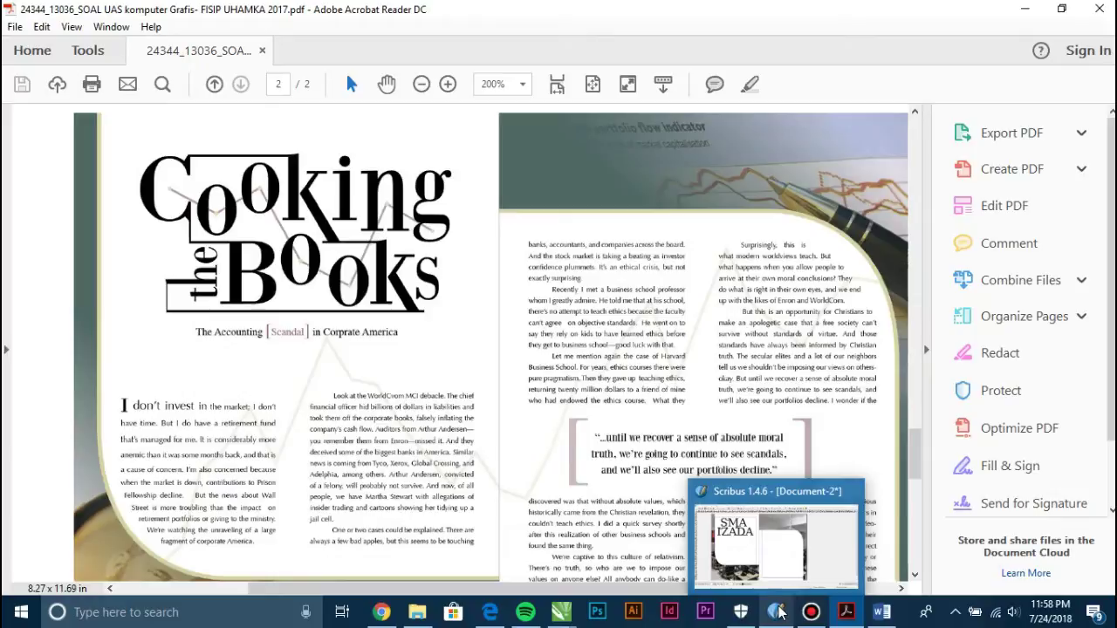
pyautogui.click(845, 586)
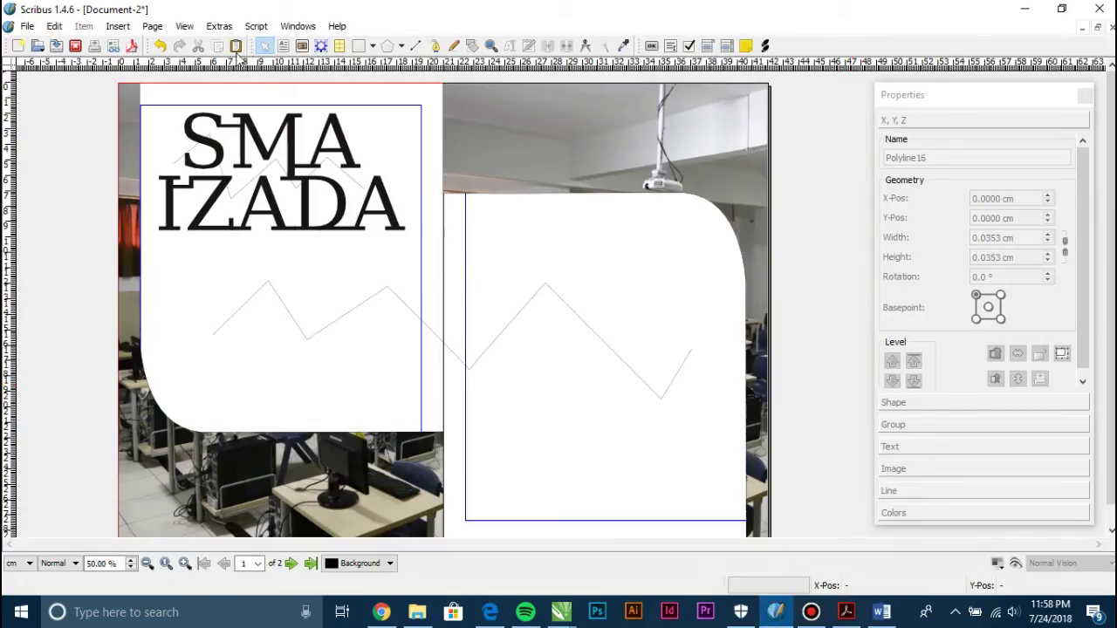
# Draw a text frame about 7.35 by 14.8 cm at the first page's left margin below the title, and place a copy to its right at about X 9.77 cm
pyautogui.click(285, 46)
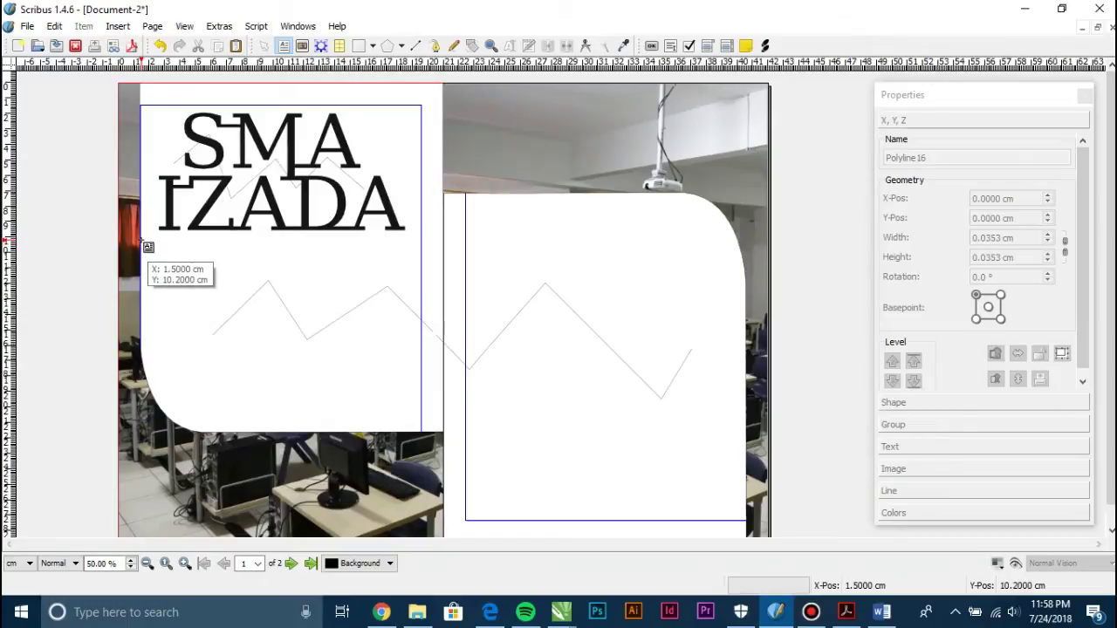
pyautogui.moveTo(141, 240); pyautogui.dragTo(261, 475)
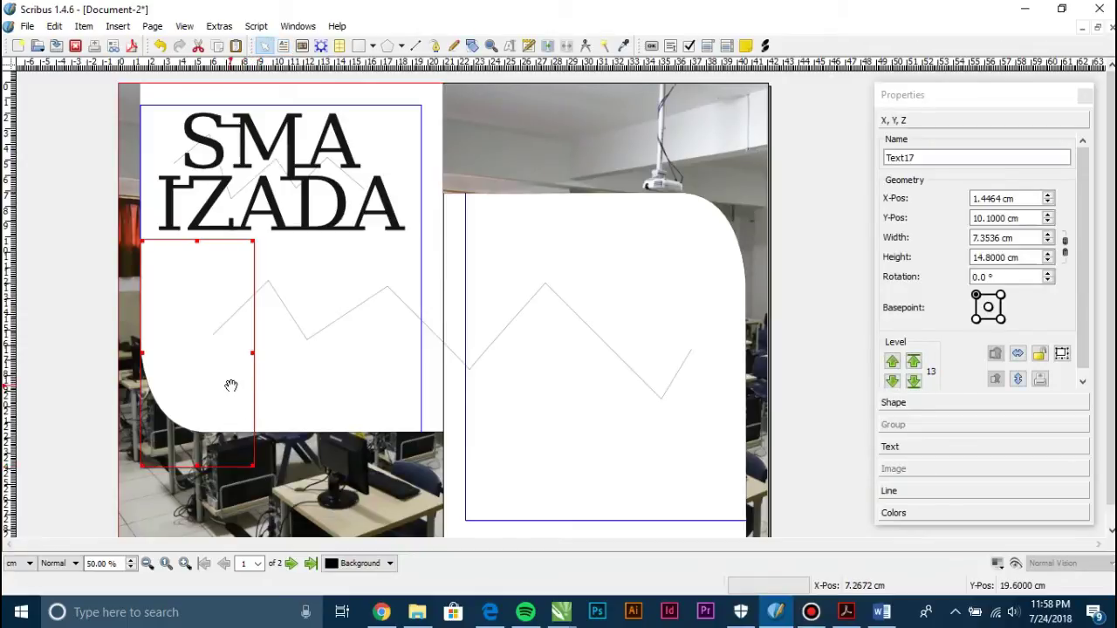
pyautogui.moveTo(232, 386); pyautogui.dragTo(360, 390)
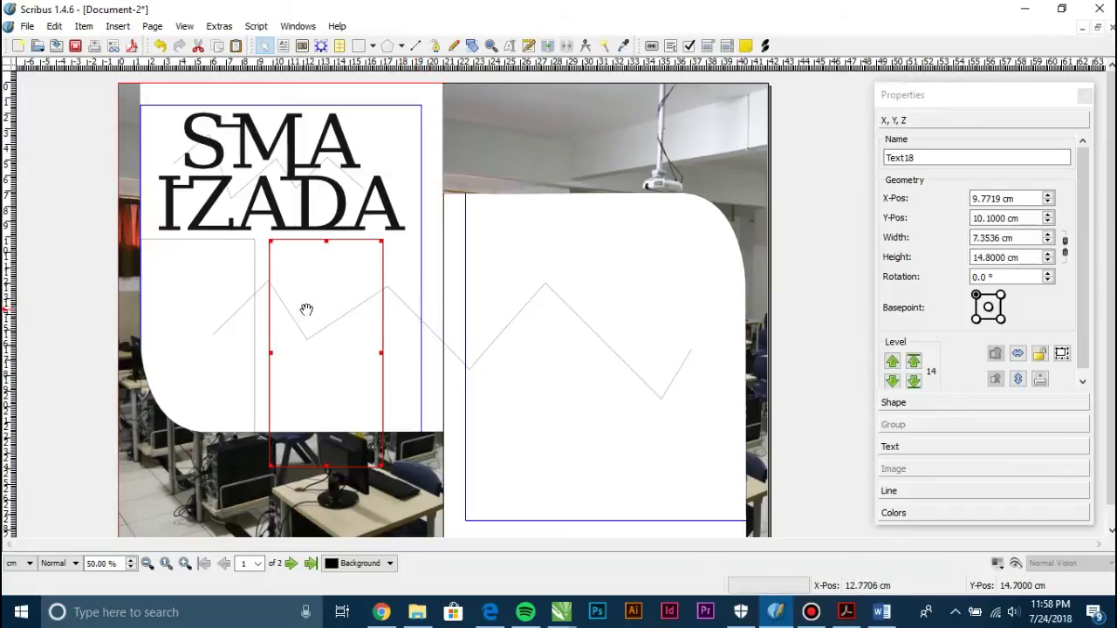
# Widen the two text frames on the first page together to about 18.1 cm so they reach the right margin, and deselect them
pyautogui.click(219, 316)
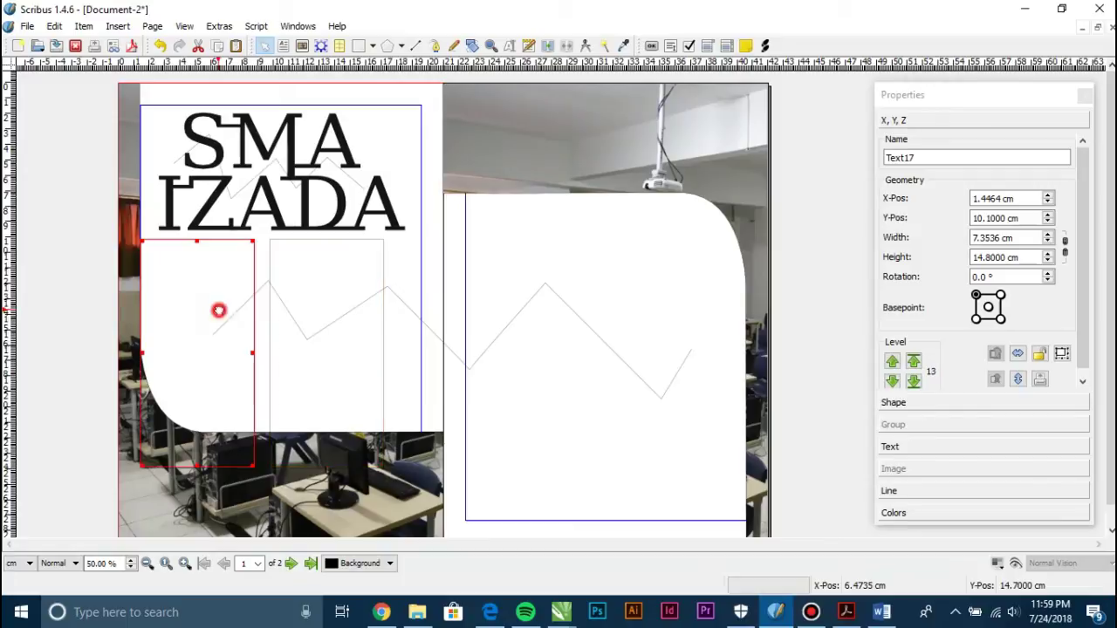
pyautogui.keyDown('shift'); pyautogui.click(311, 301); pyautogui.keyUp('shift')
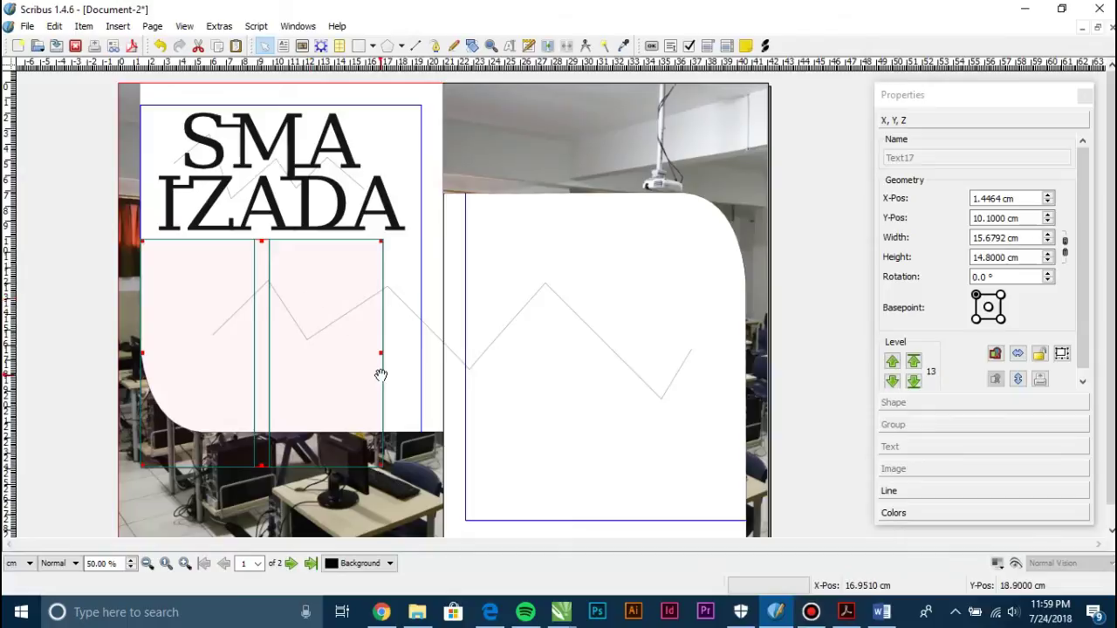
pyautogui.moveTo(380, 352); pyautogui.dragTo(422, 362)
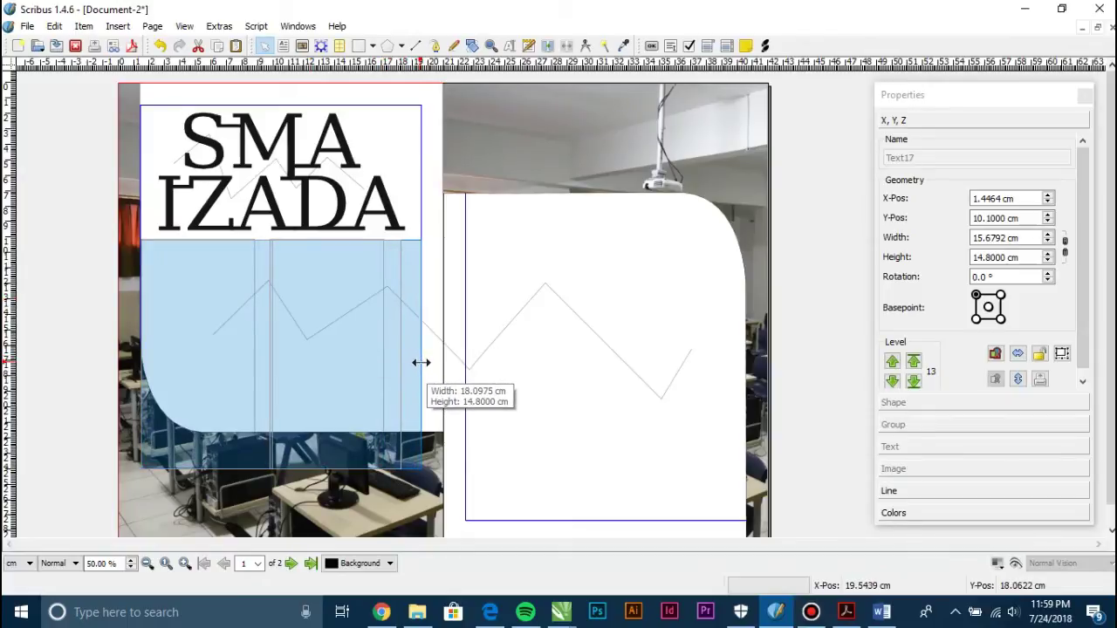
pyautogui.moveTo(422, 362); pyautogui.dragTo(421, 362)
pyautogui.click(87, 257)
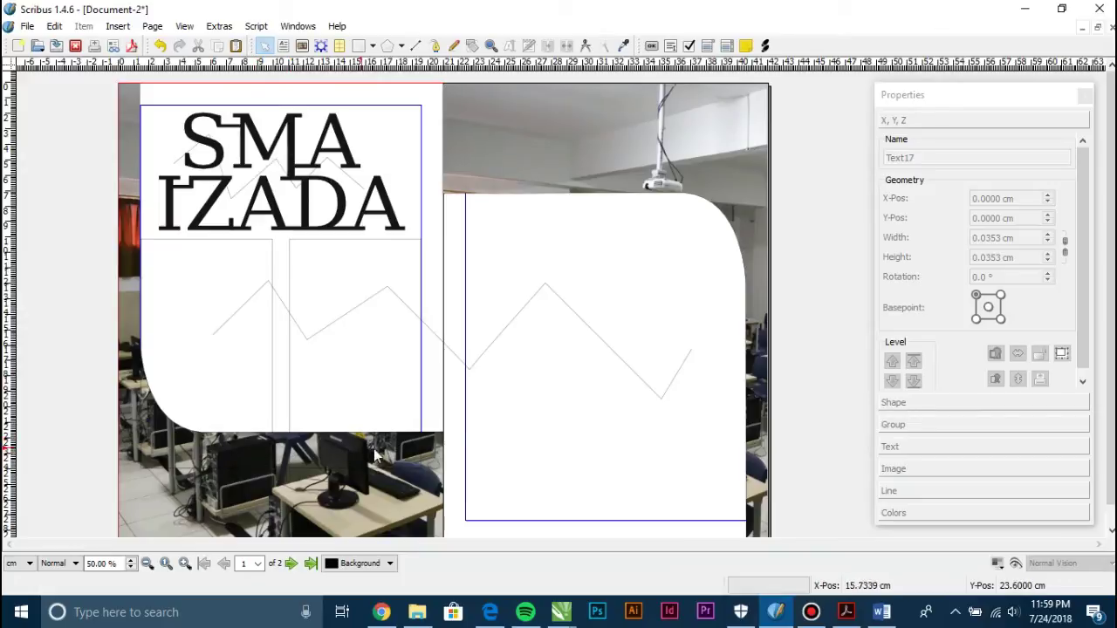
# Check the reference PDF, then lower the shared top edge of the first page's two text frames to a height of about 14.35 cm
pyautogui.click(852, 613)
pyautogui.scroll(-3, 109, 375)
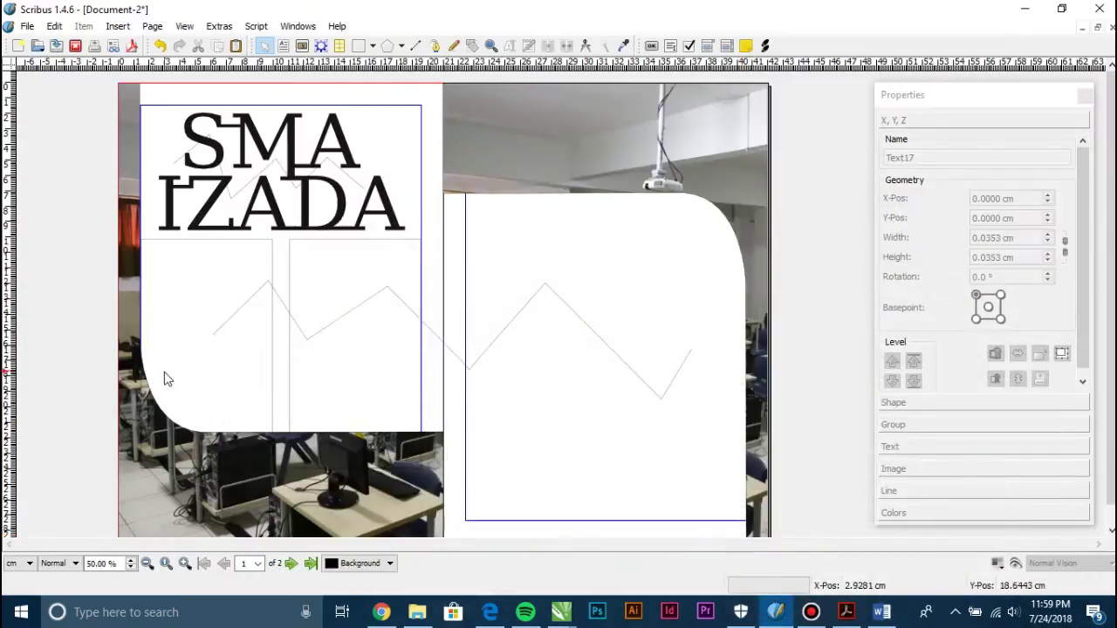
pyautogui.click(164, 366)
pyautogui.keyDown('shift'); pyautogui.click(324, 357); pyautogui.keyUp('shift')
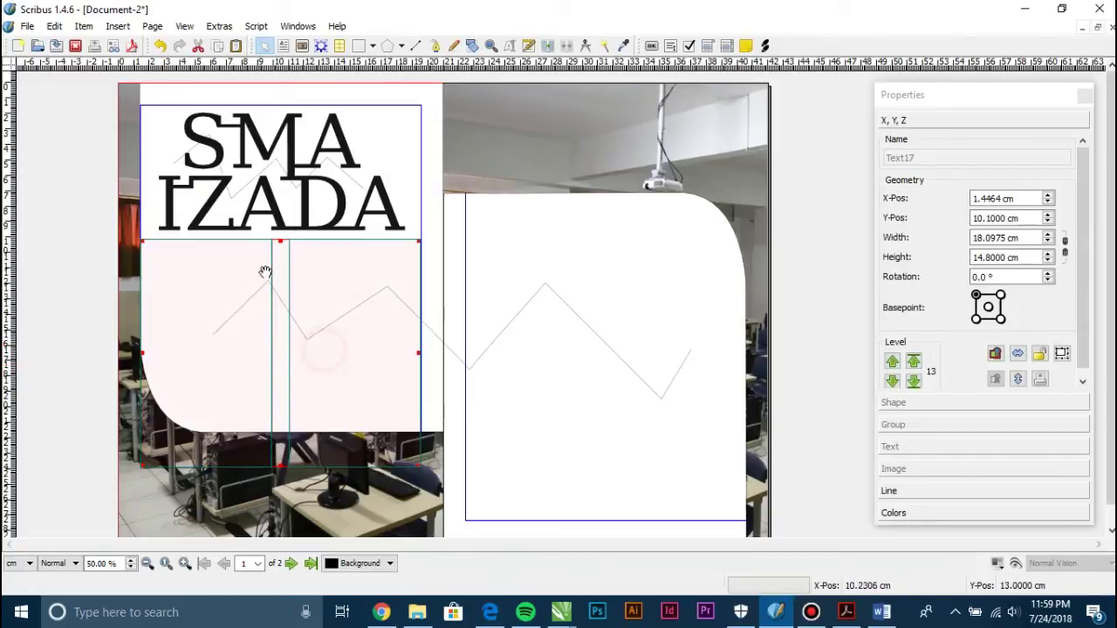
pyautogui.moveTo(281, 244); pyautogui.dragTo(282, 248)
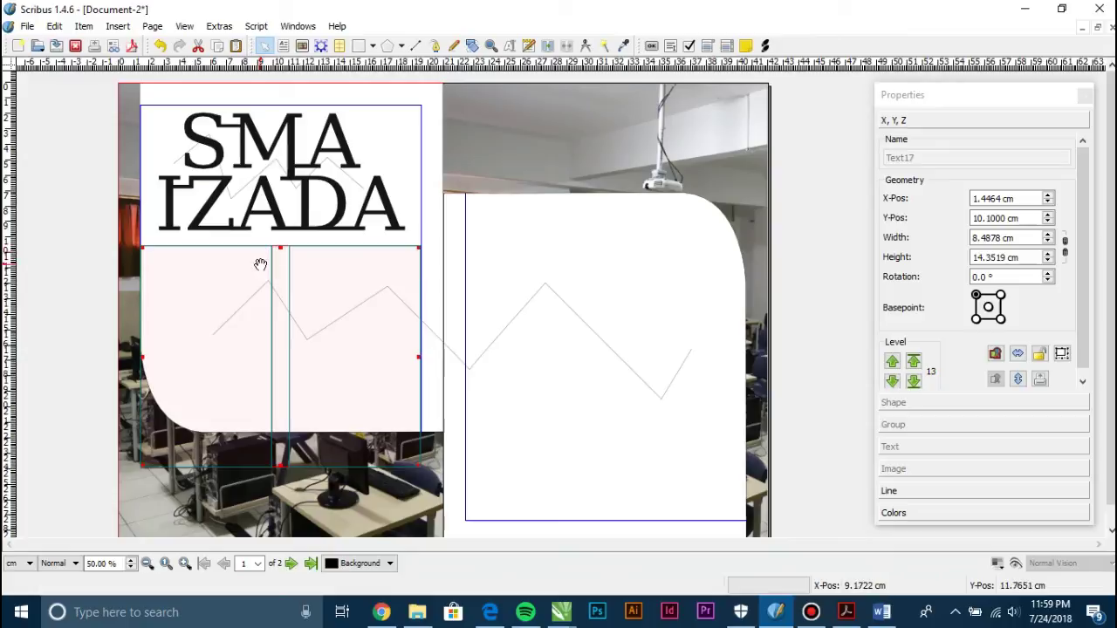
# Place a copy of the text frame pair on the second page at about X 1.4, Y 5.5 cm, and shorten it to about 10.5 cm
pyautogui.hotkey('ctrl', 'v')
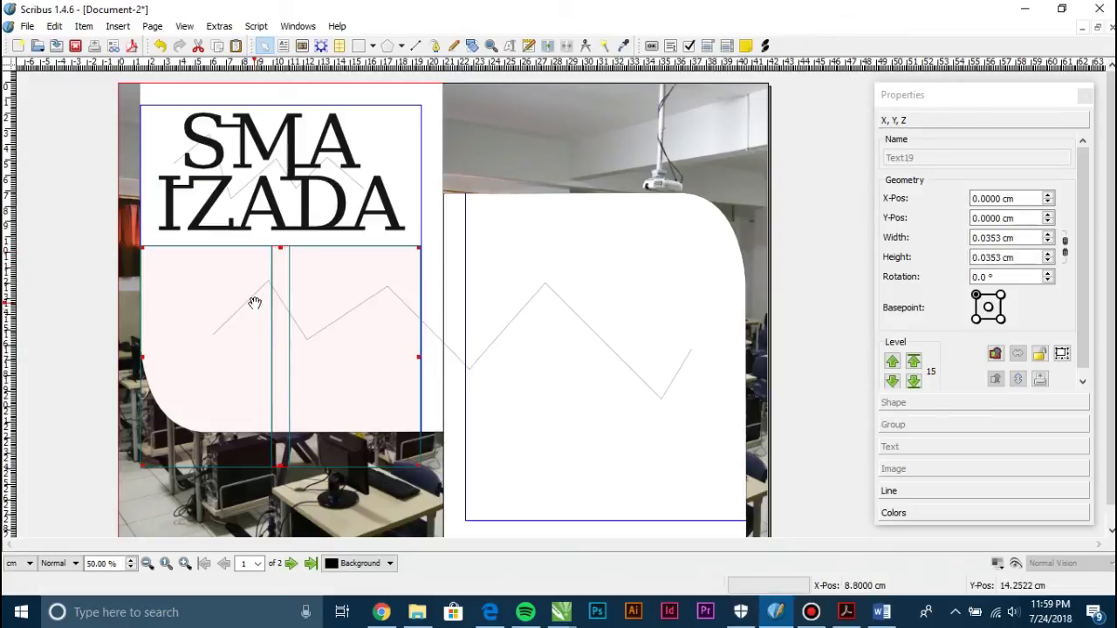
pyautogui.moveTo(306, 334); pyautogui.dragTo(643, 275)
pyautogui.click(634, 349)
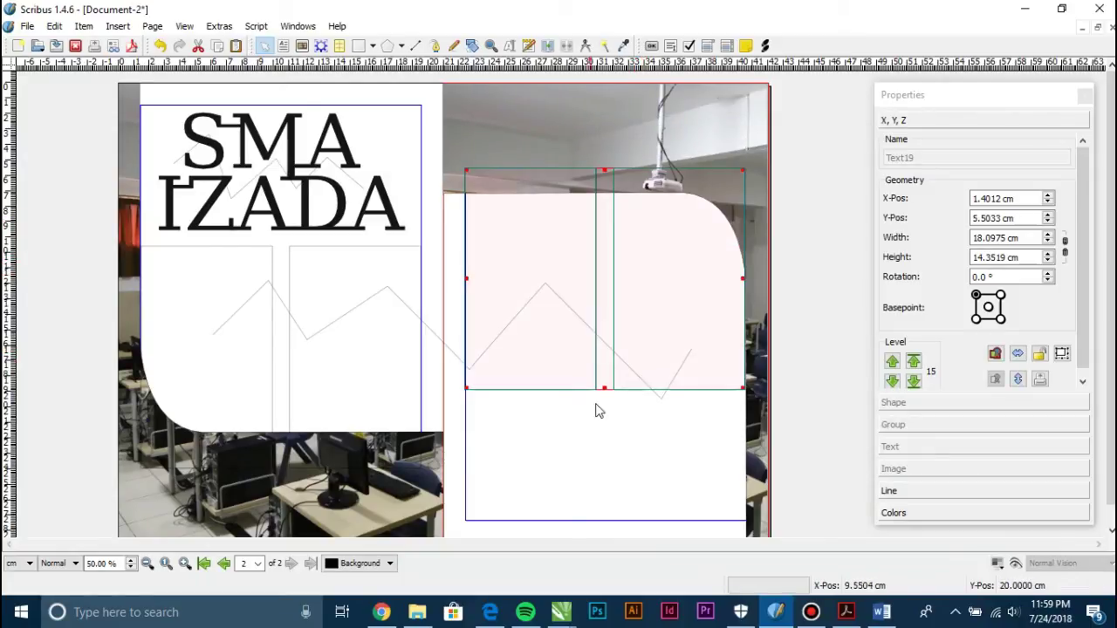
pyautogui.moveTo(605, 389); pyautogui.dragTo(612, 330)
pyautogui.click(843, 262)
pyautogui.click(661, 244)
pyautogui.click(542, 242)
pyautogui.click(656, 242)
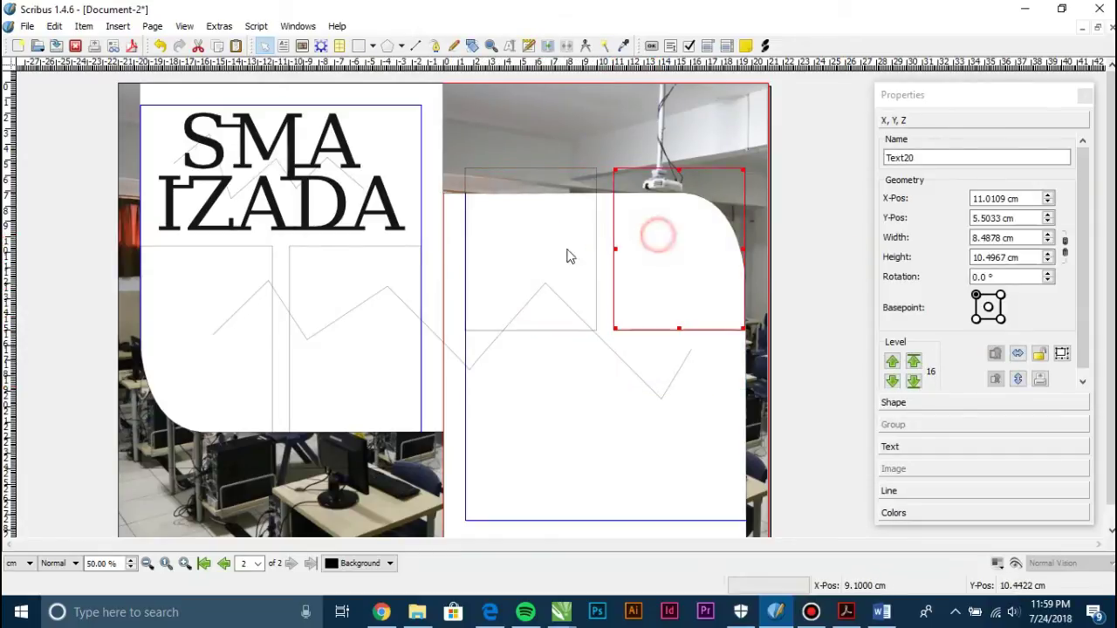
pyautogui.click(525, 262)
pyautogui.click(813, 236)
pyautogui.click(652, 253)
pyautogui.click(833, 239)
# Copy the second page's two text frames and place the duplicates directly below at about Y 17.78 cm, ending at the bottom margin
pyautogui.click(666, 241)
pyautogui.keyDown('shift'); pyautogui.click(522, 238); pyautogui.keyUp('shift')
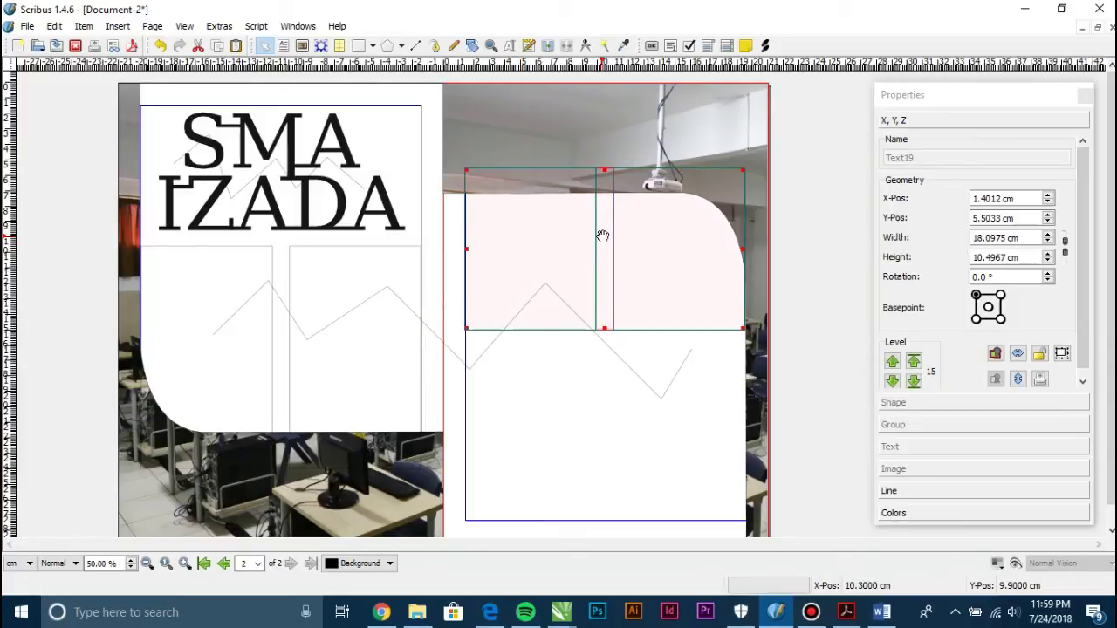
pyautogui.hotkey('ctrl', 'c')
pyautogui.hotkey('ctrl', 'v')
pyautogui.moveTo(601, 238); pyautogui.dragTo(616, 430)
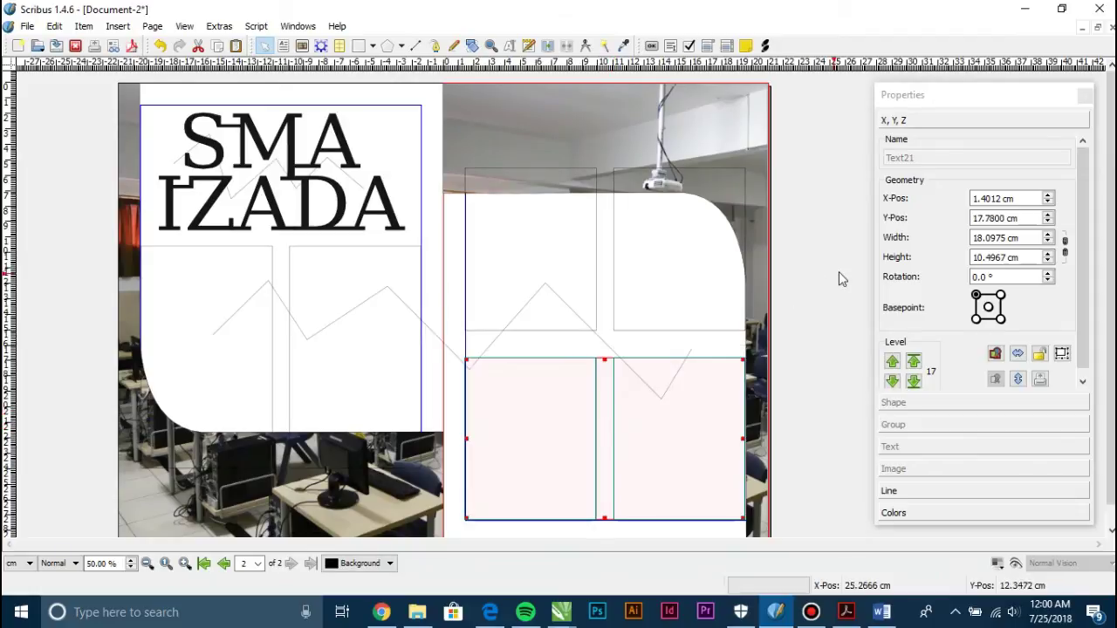
# Lower the top edge of the second page's bottom text frames, checking the gap against the reference PDF, to a height of about 7.94 cm
pyautogui.moveTo(605, 360); pyautogui.dragTo(605, 394)
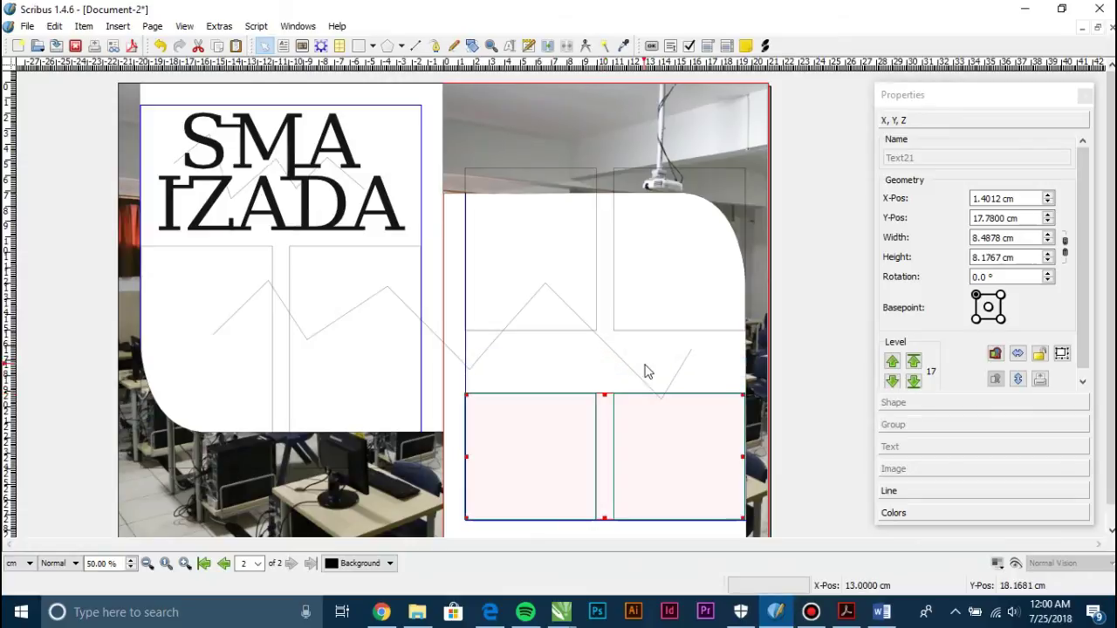
pyautogui.click(859, 615)
pyautogui.click(775, 612)
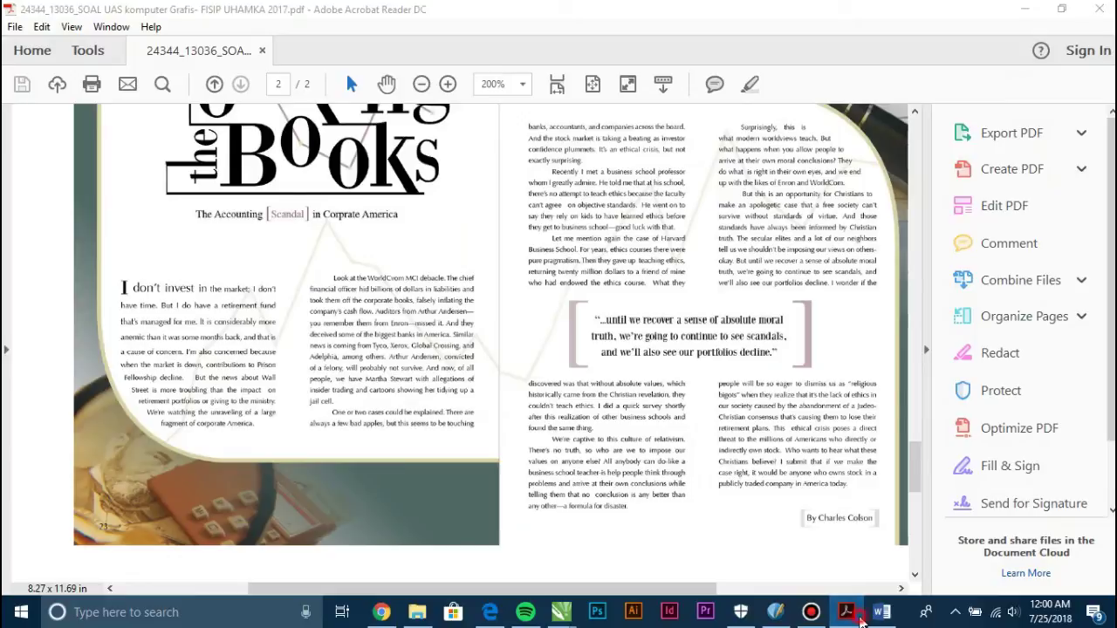
pyautogui.moveTo(604, 393); pyautogui.dragTo(604, 398)
pyautogui.click(838, 375)
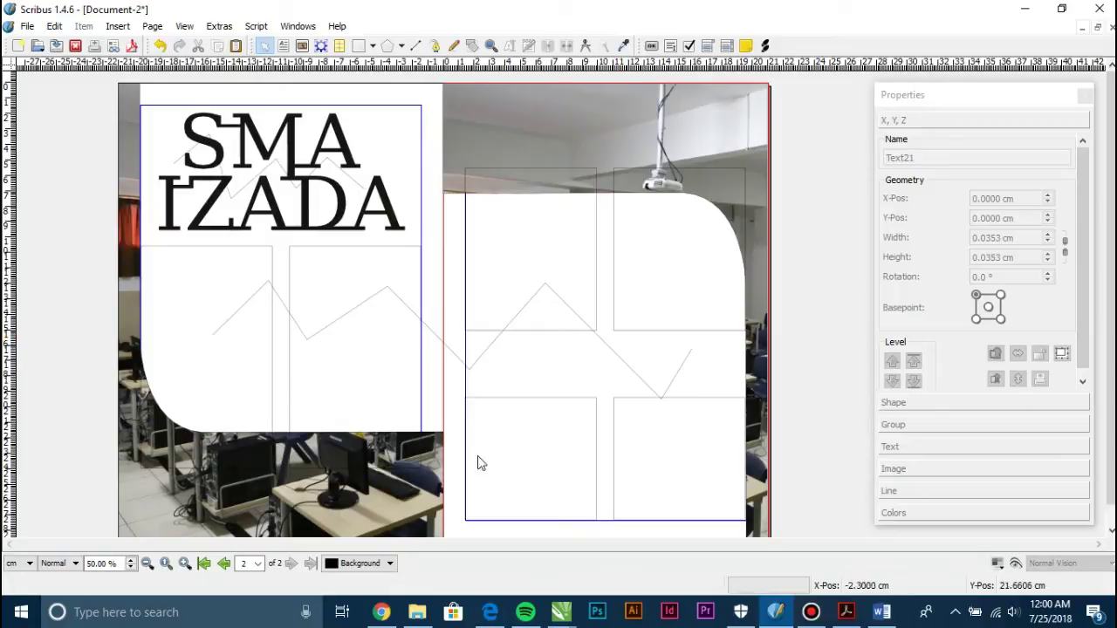
# Take the selected Izada article text from the Word document and paste it into the first text frame on page 1
pyautogui.click(882, 615)
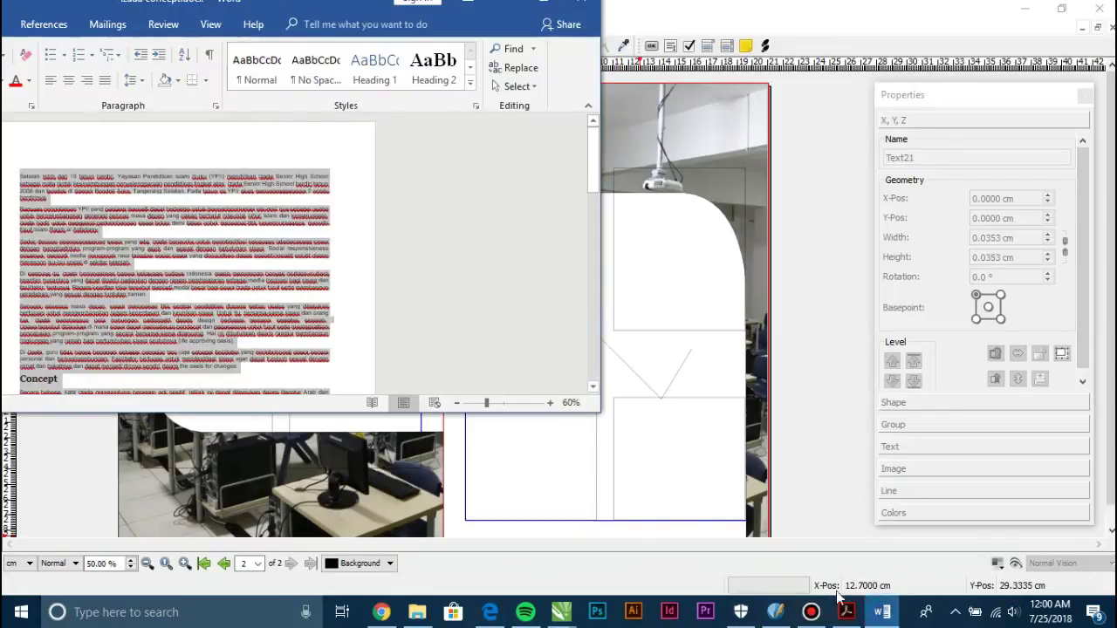
pyautogui.click(663, 23)
pyautogui.click(175, 329)
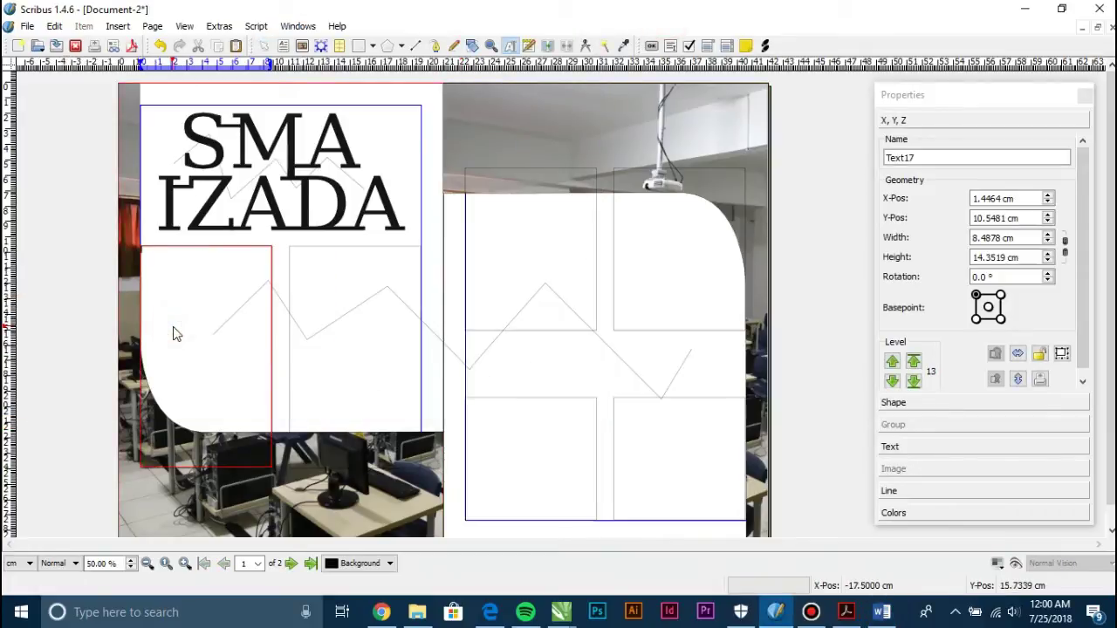
pyautogui.hotkey('ctrl', 'v')
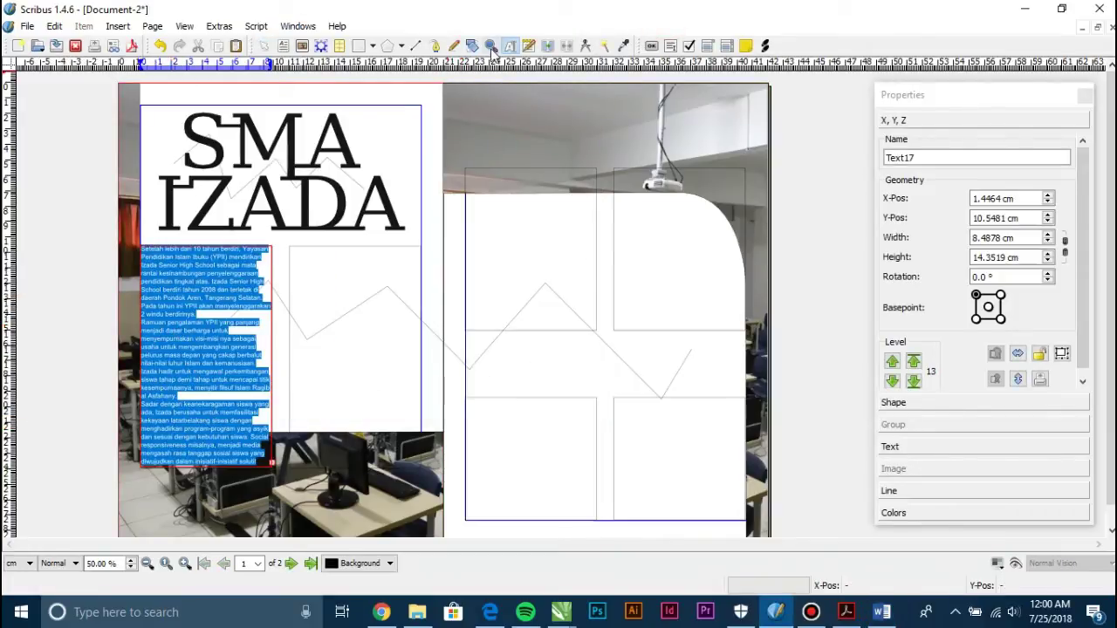
# Link all six text frames in reading order so the article flows from page 1's columns through page 2's upper and lower columns
pyautogui.click(547, 46)
pyautogui.click(349, 305)
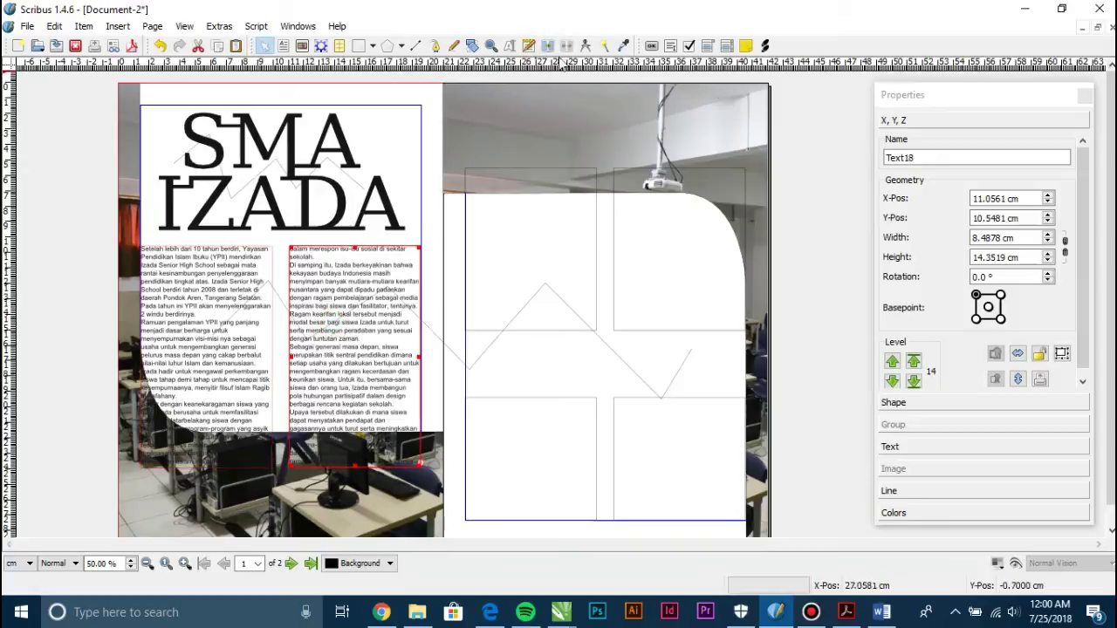
pyautogui.click(546, 45)
pyautogui.click(529, 209)
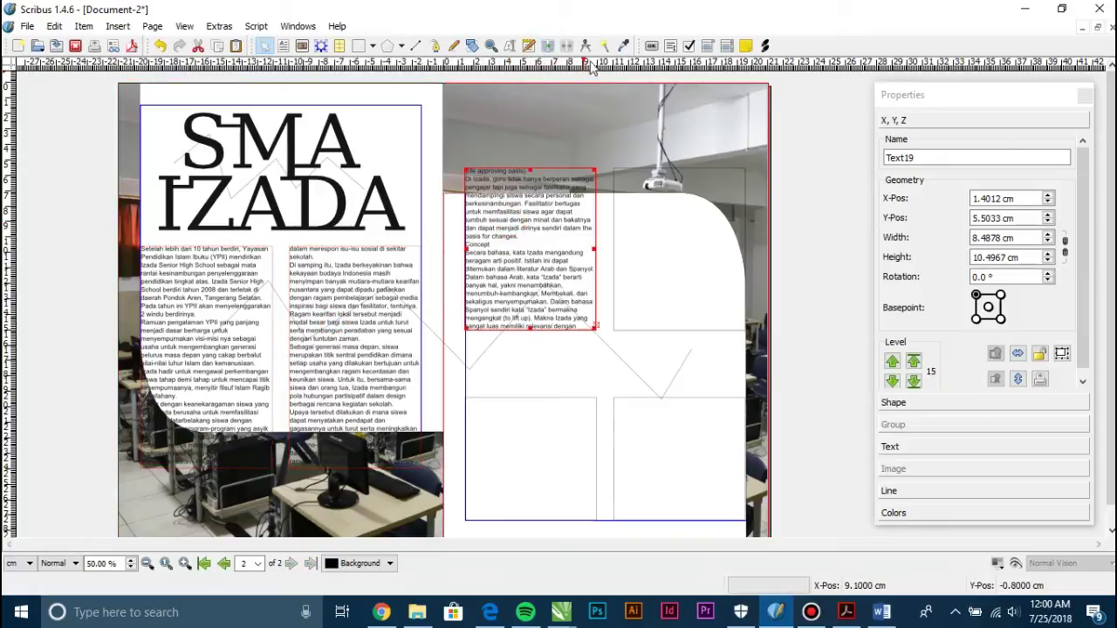
pyautogui.click(546, 46)
pyautogui.click(650, 210)
pyautogui.click(546, 46)
pyautogui.click(533, 432)
pyautogui.click(547, 45)
pyautogui.click(651, 460)
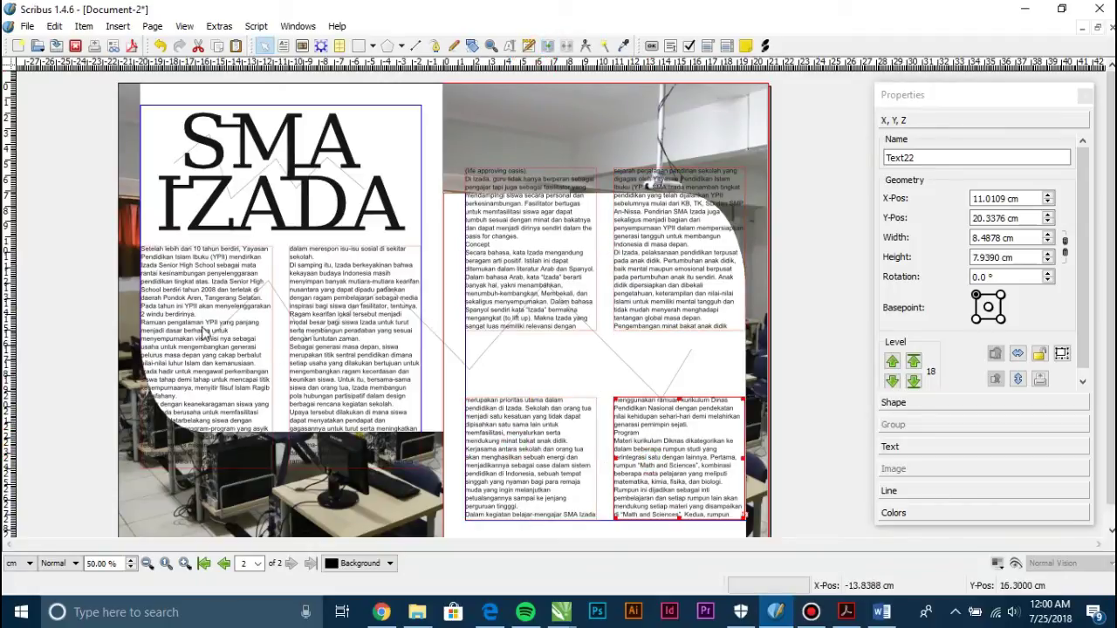
pyautogui.press('Escape')
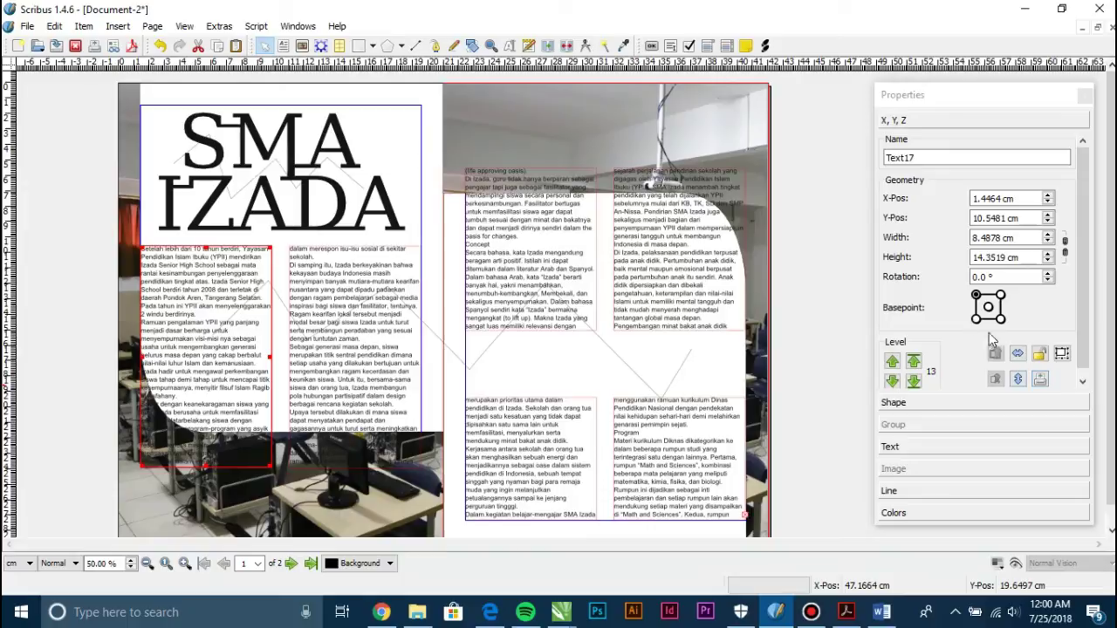
# Justify the text of the linked columns starting from page 1's first text frame, and deselect it
pyautogui.click(903, 446)
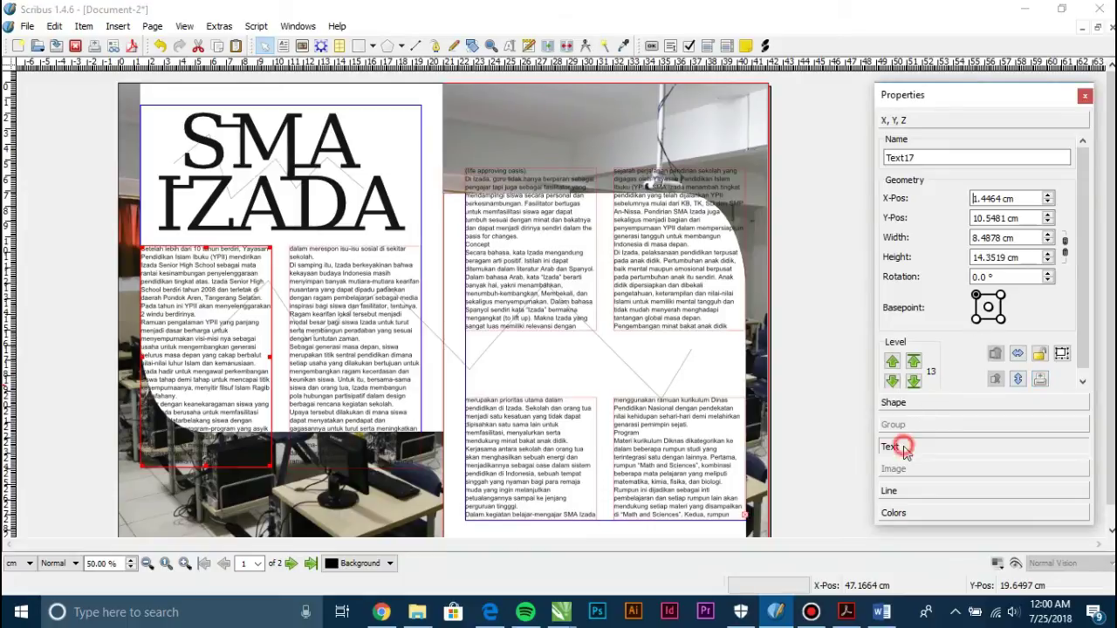
pyautogui.click(947, 293)
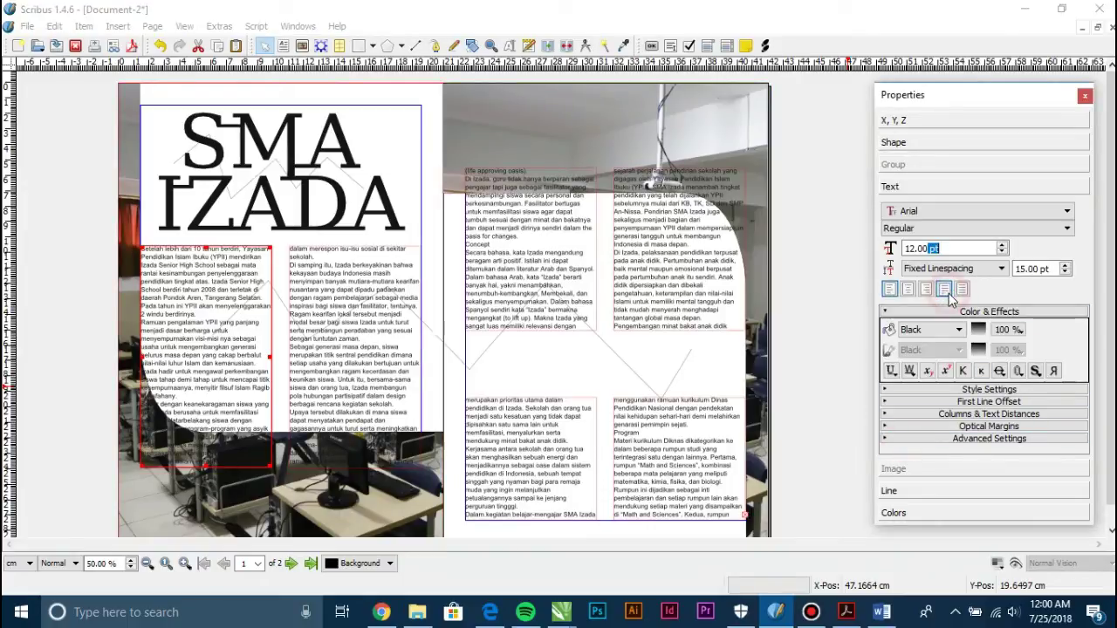
pyautogui.click(836, 304)
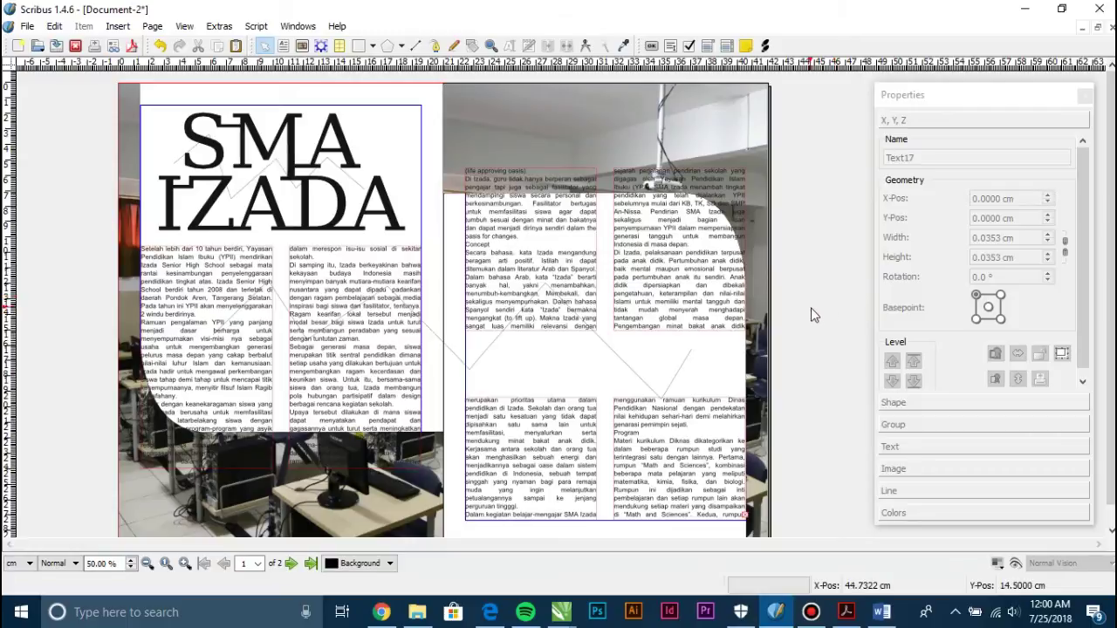
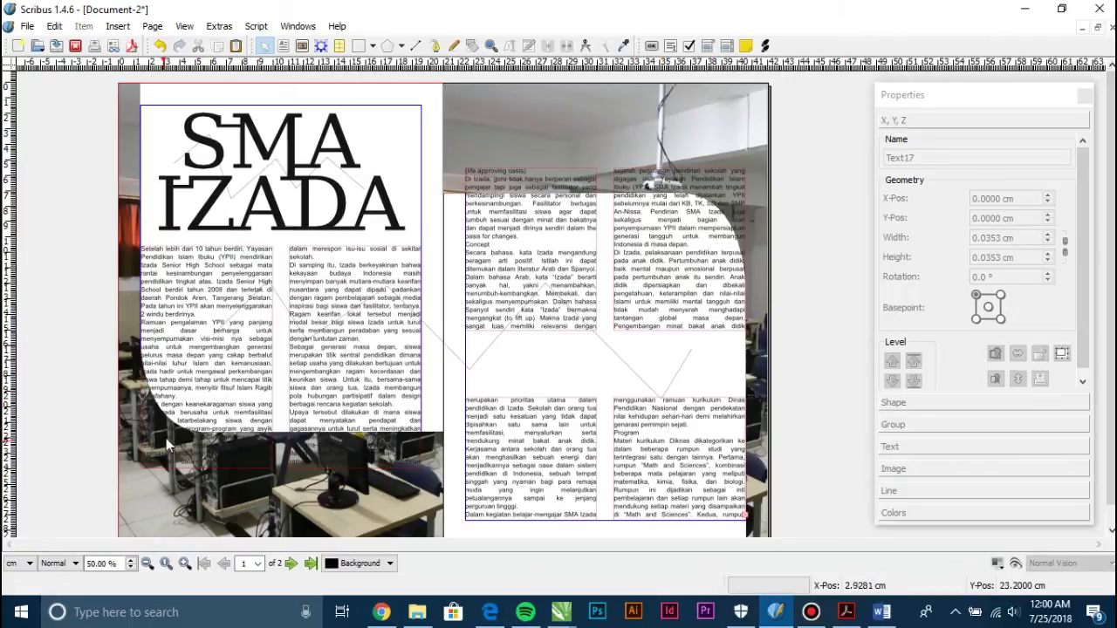
# Inspect where the page 1 columns overlap the photo, and duplicate the page's photo background shape in place on top
pyautogui.scroll(1, 199, 437)
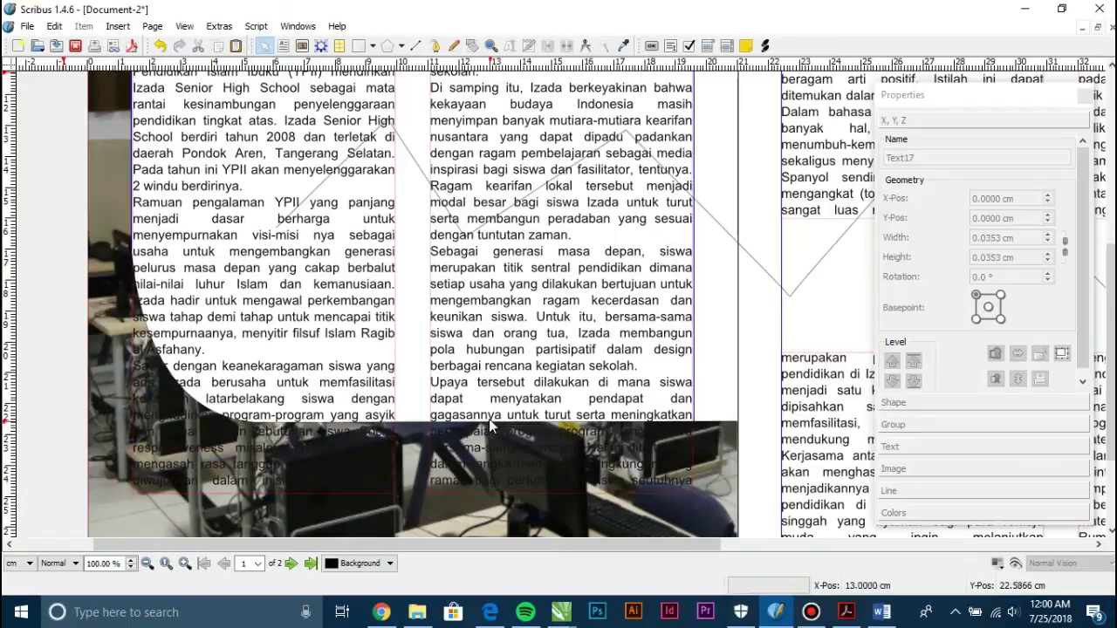
pyautogui.scroll(-1, 490, 425)
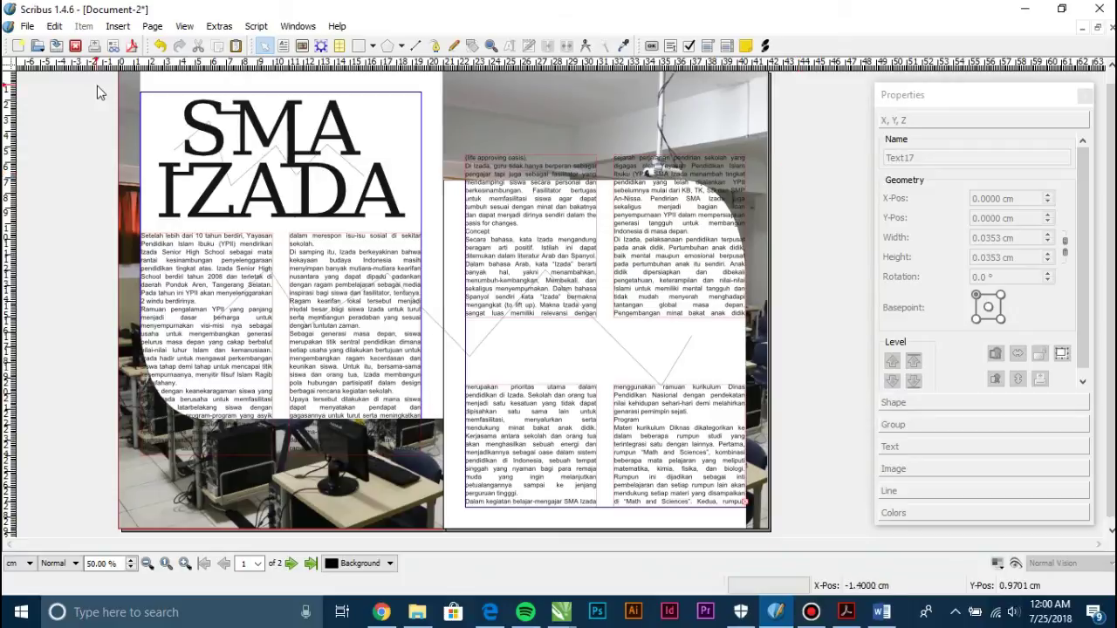
pyautogui.click(136, 123)
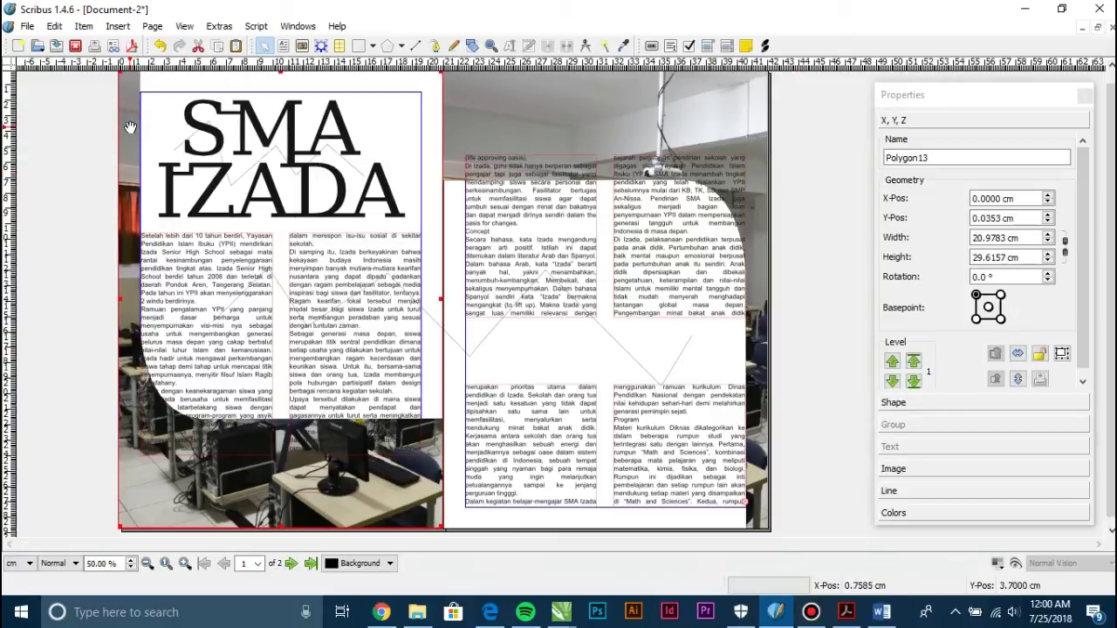
pyautogui.hotkey('ctrl', 'd')
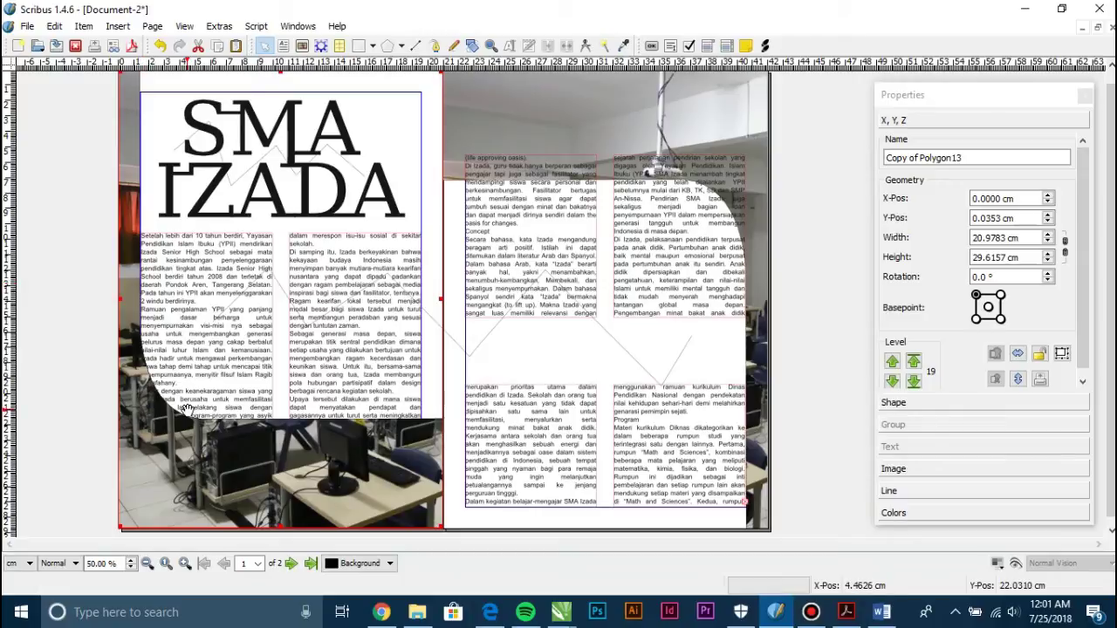
# Convert the duplicated photo background shape on page 1 from an image frame to a polygon
pyautogui.scroll(2, 174, 408)
pyautogui.scroll(-1, 176, 402)
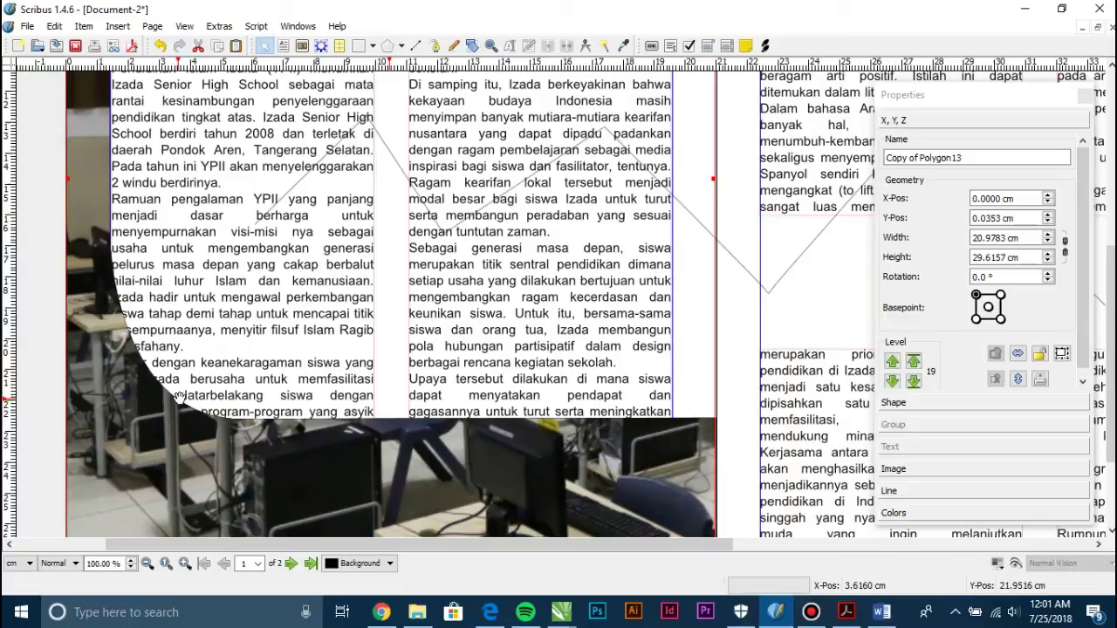
pyautogui.scroll(-1, 184, 384)
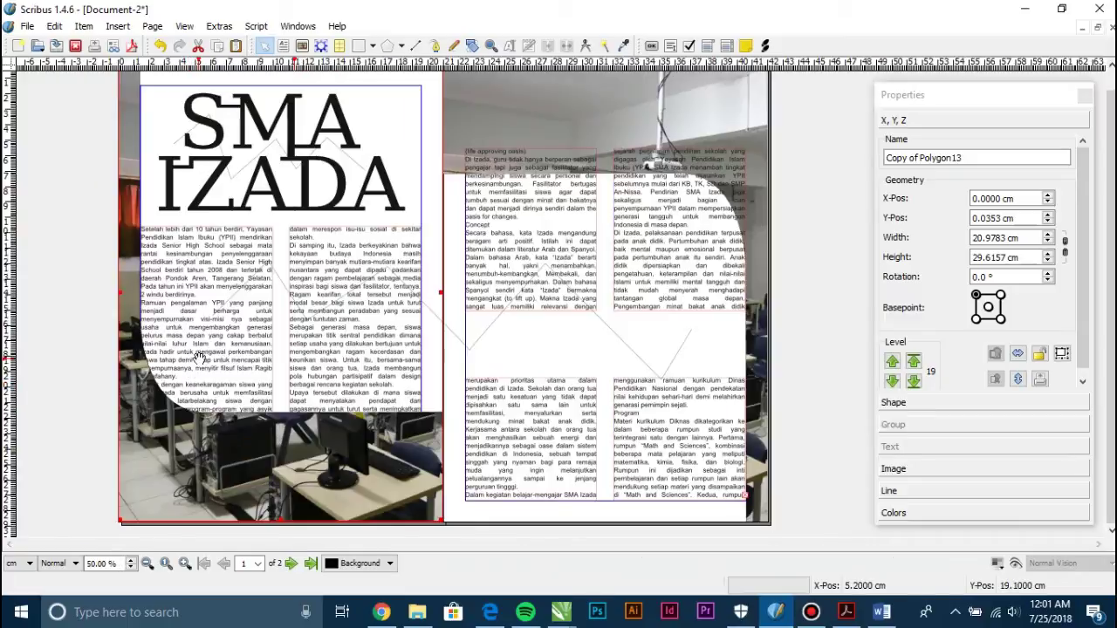
pyautogui.rightClick(157, 408)
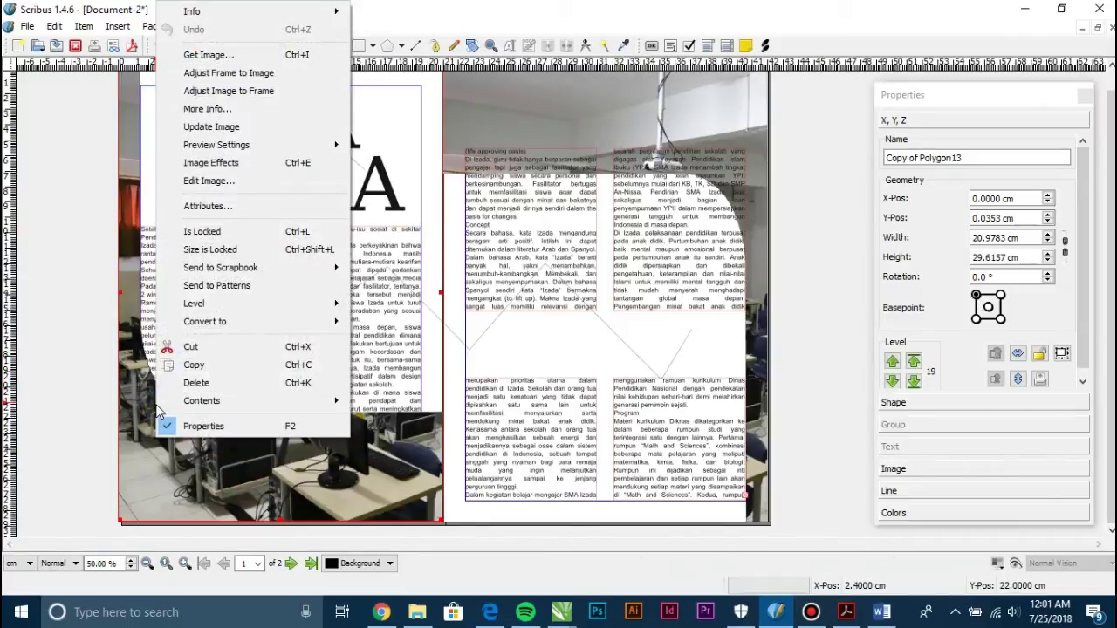
pyautogui.moveTo(229, 323)
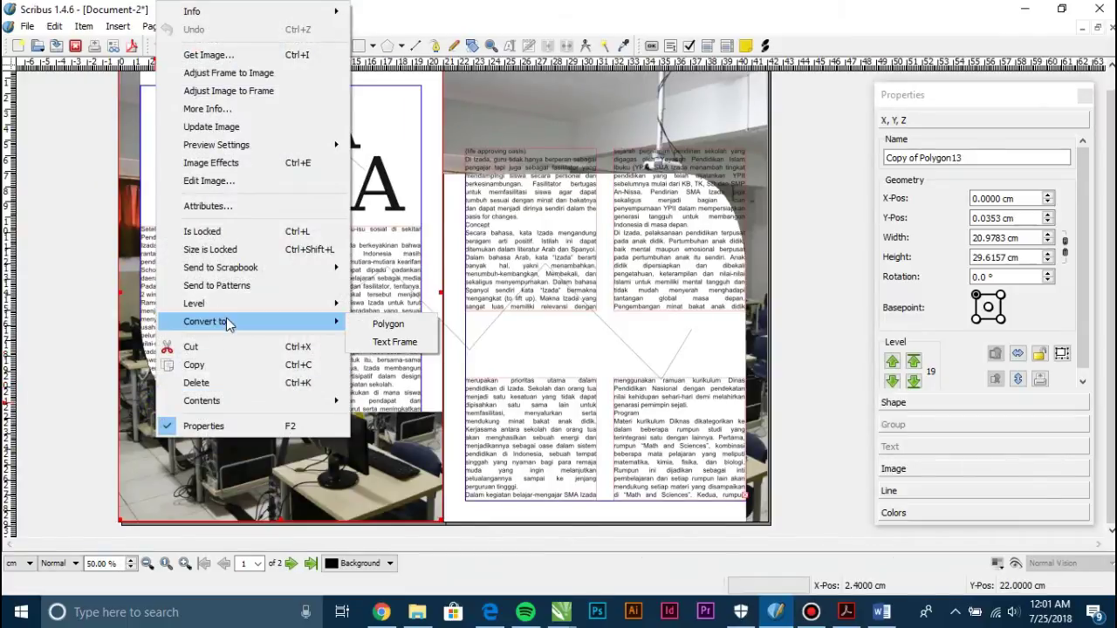
pyautogui.click(369, 325)
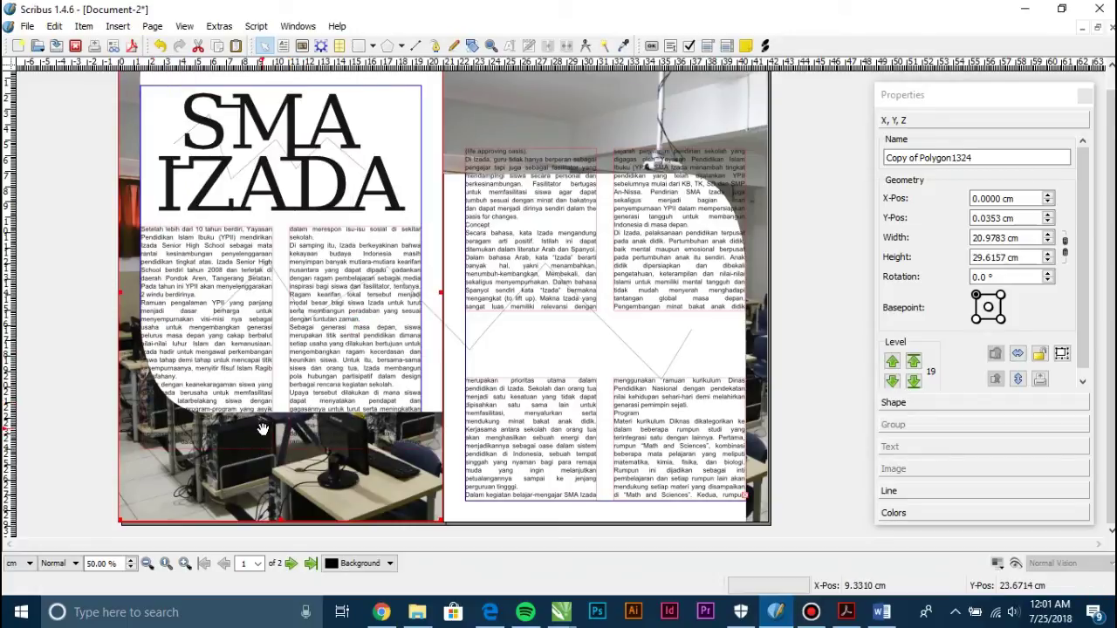
# Make the page 1 text flow around the duplicated background polygon using its contour line
pyautogui.click(911, 405)
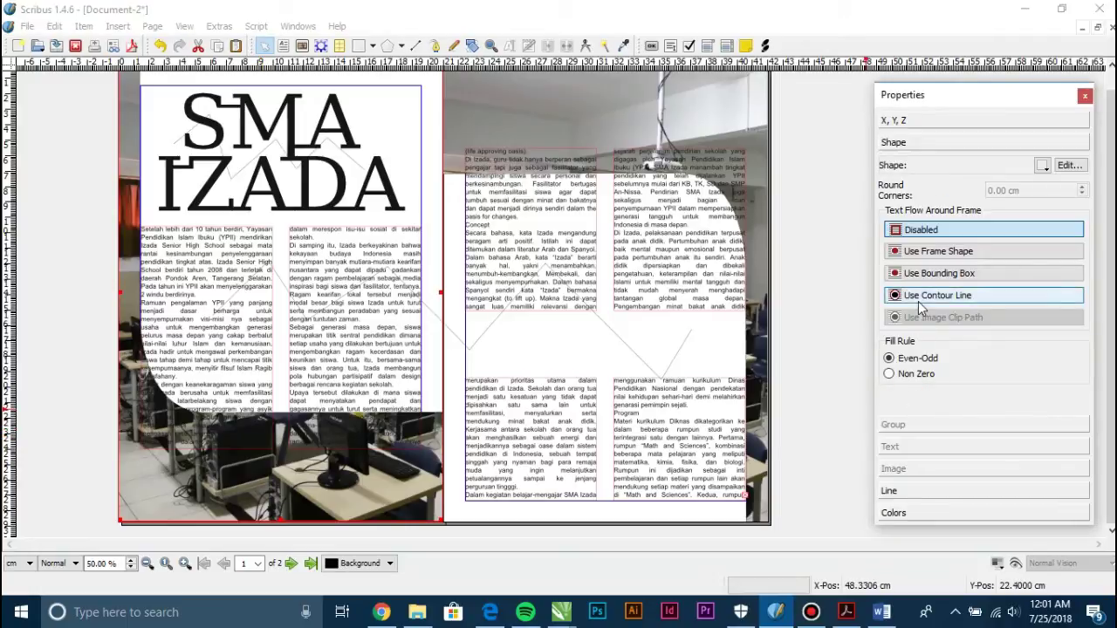
pyautogui.click(920, 305)
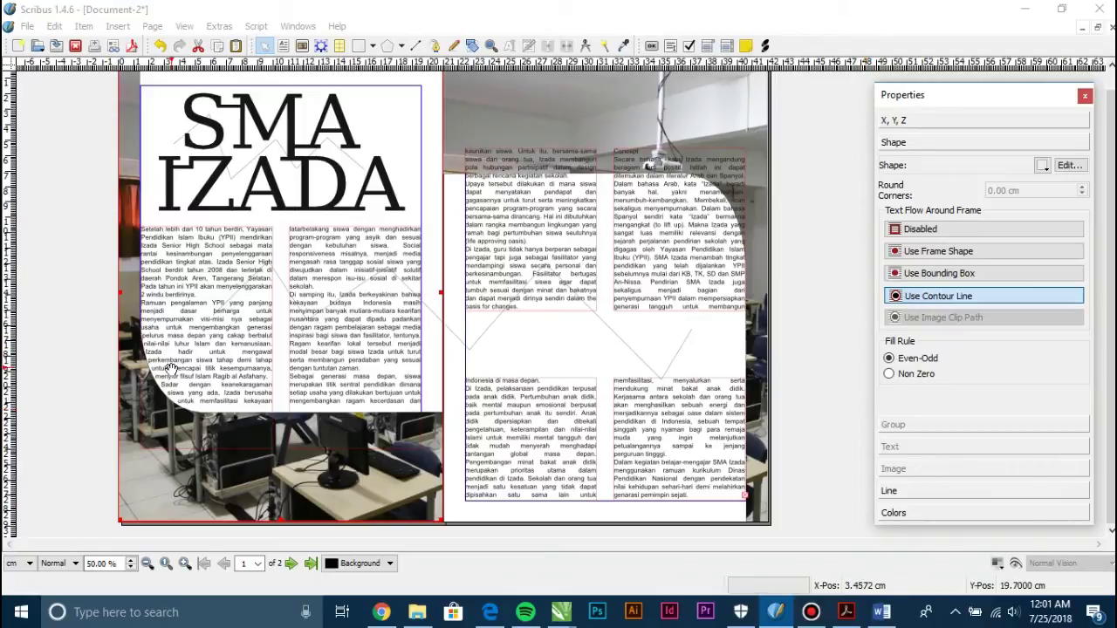
pyautogui.scroll(1, 137, 323)
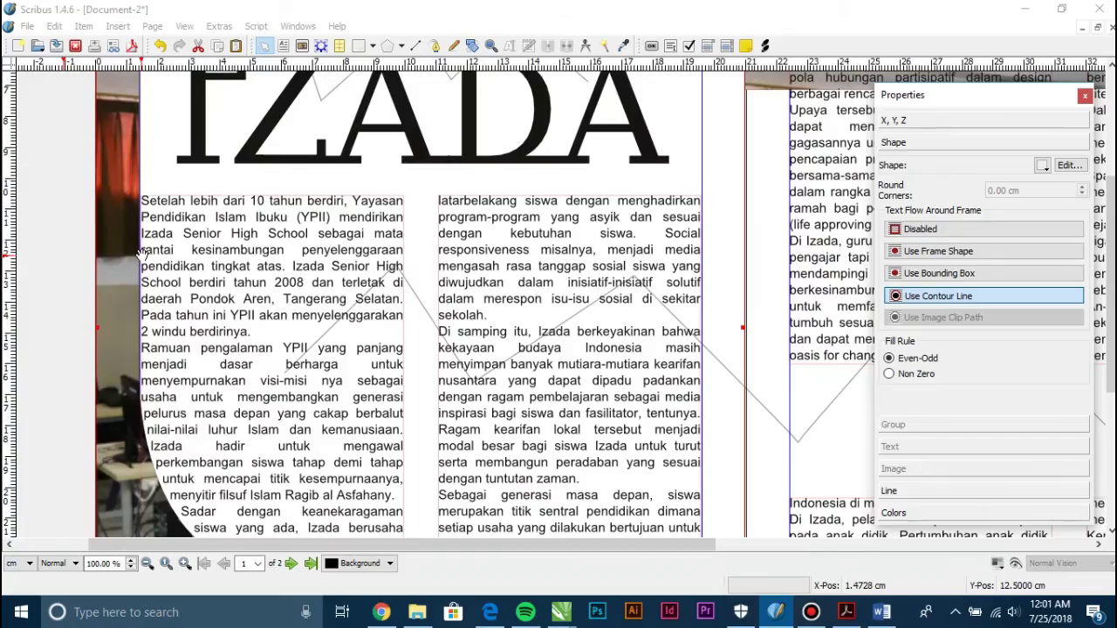
pyautogui.scroll(-1, 140, 253)
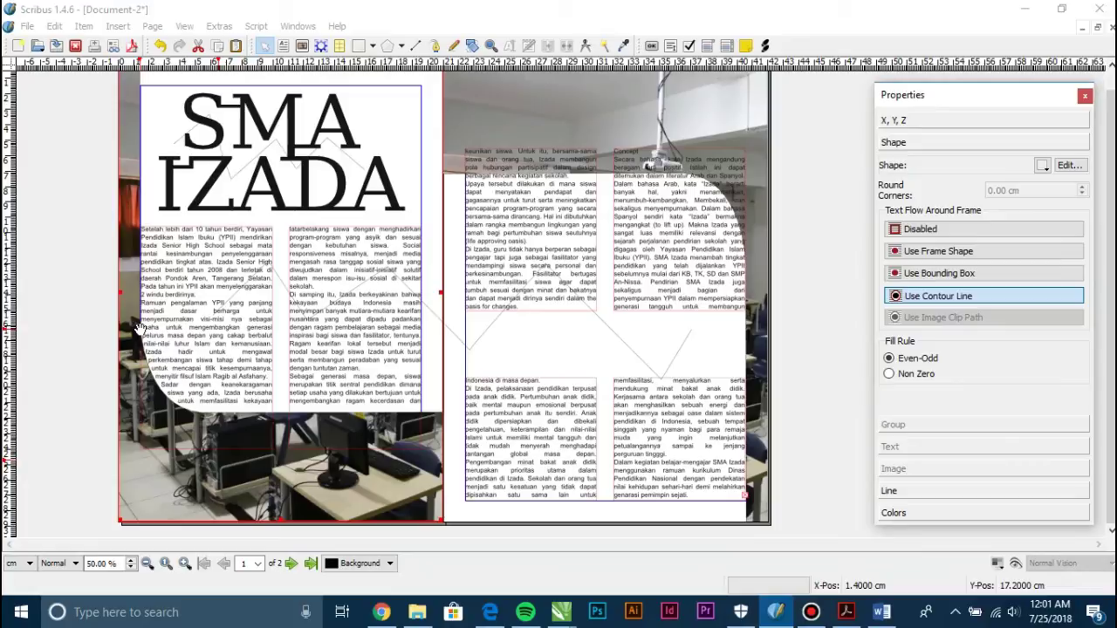
# Nudge page 1's contour polygon right and up to X 0.3 cm, Y -0.1647 cm, so the text clears the photo's curve
pyautogui.click(68, 281)
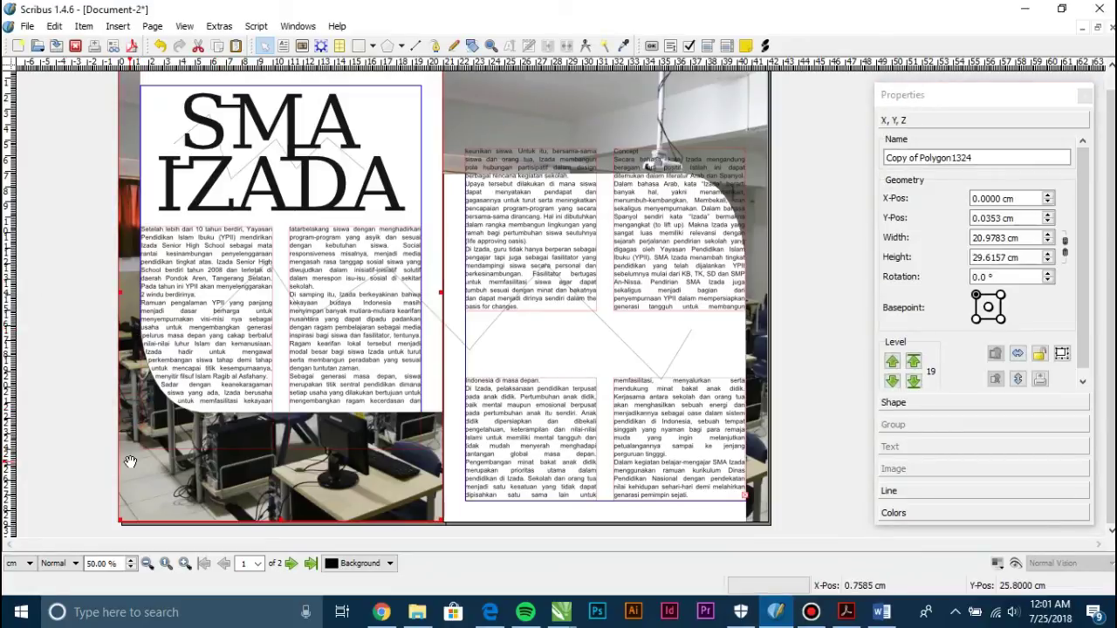
pyautogui.press('Right')
pyautogui.press('Right')
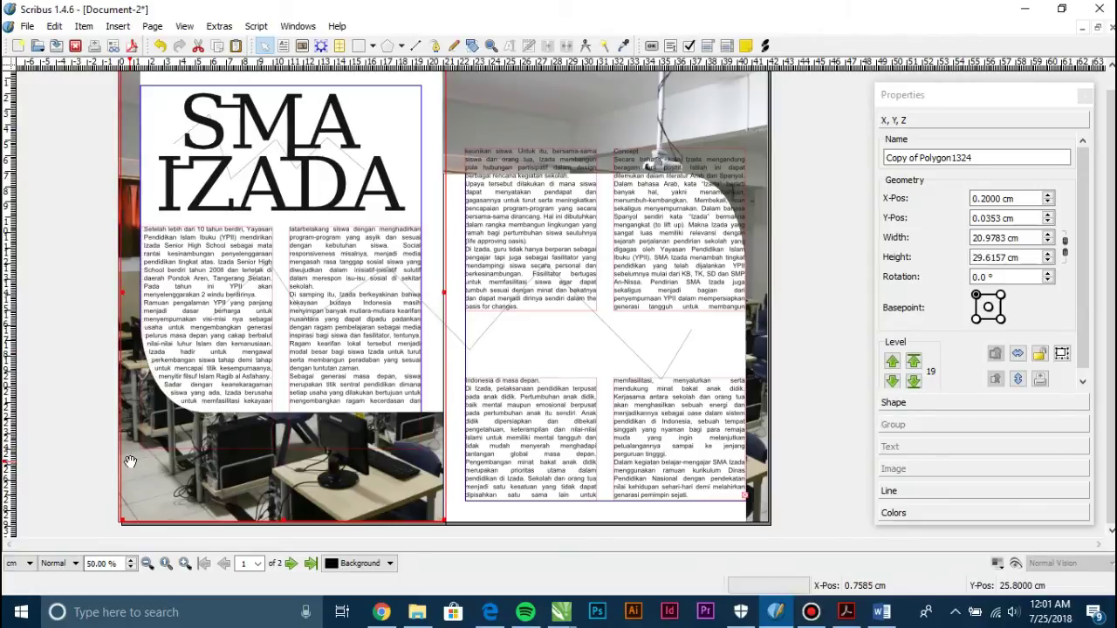
pyautogui.press('Right')
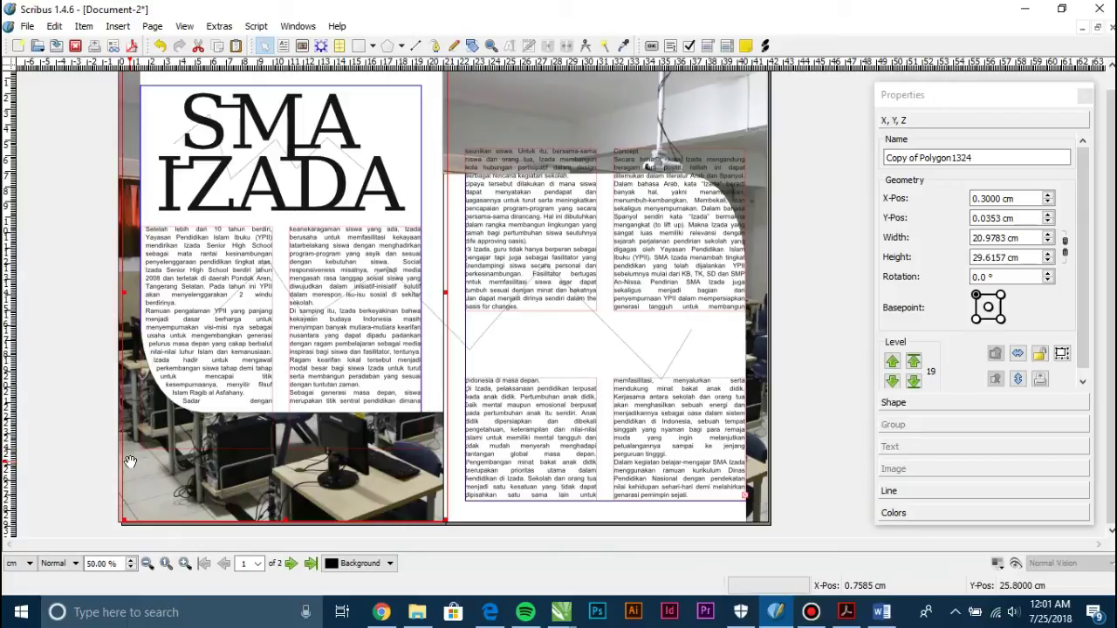
pyautogui.press('Up')
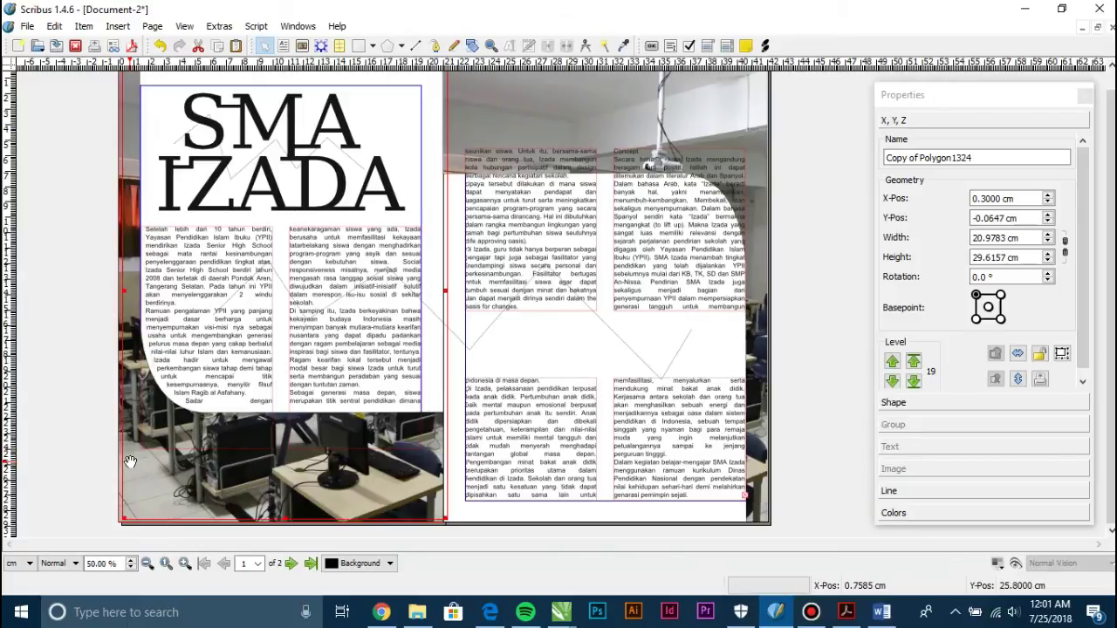
pyautogui.press('Up')
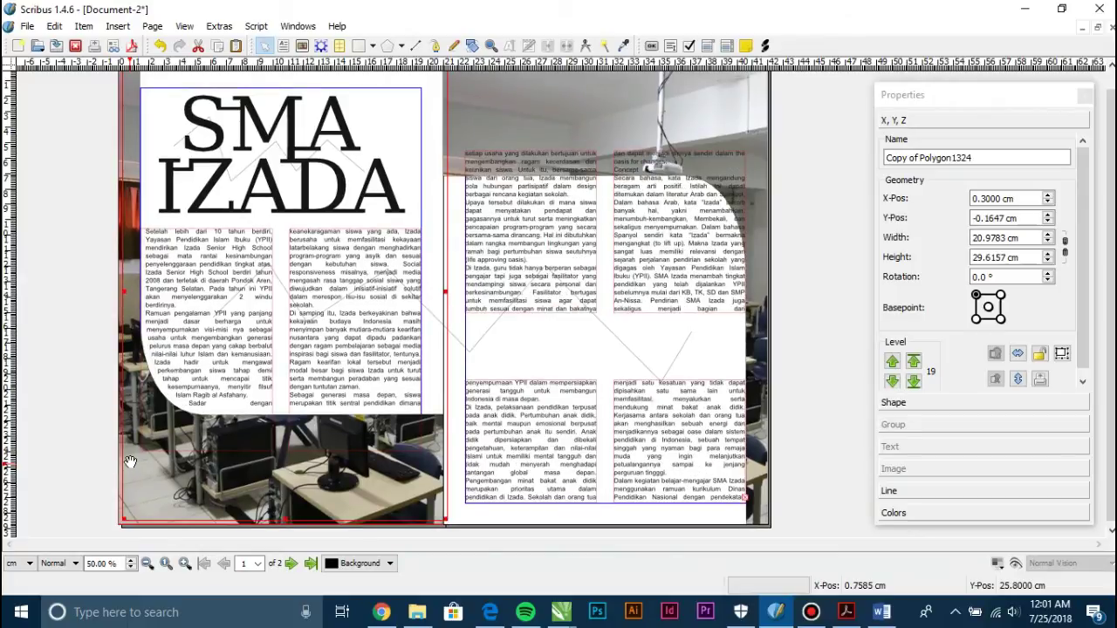
pyautogui.press('Up')
pyautogui.press('Down')
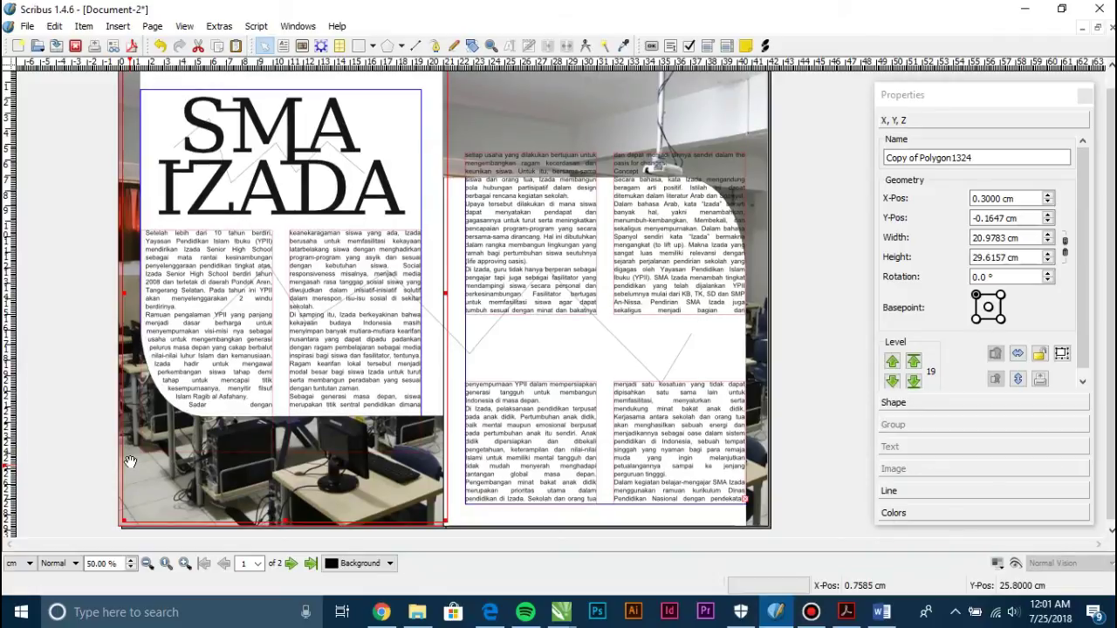
pyautogui.click(795, 399)
pyautogui.scroll(1, 105, 416)
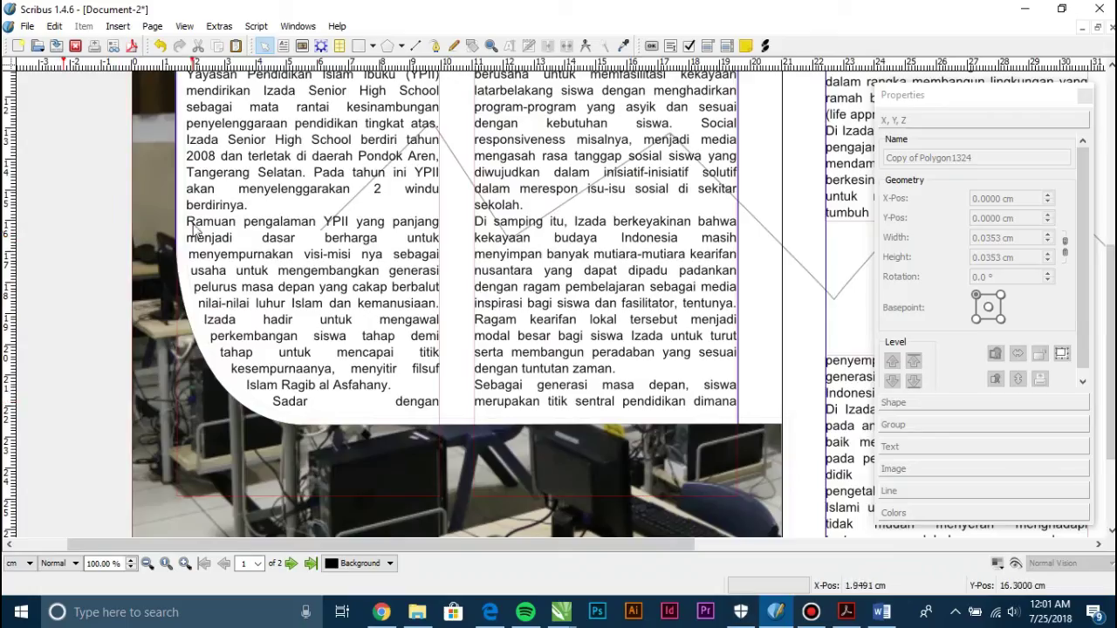
pyautogui.scroll(-1, 581, 409)
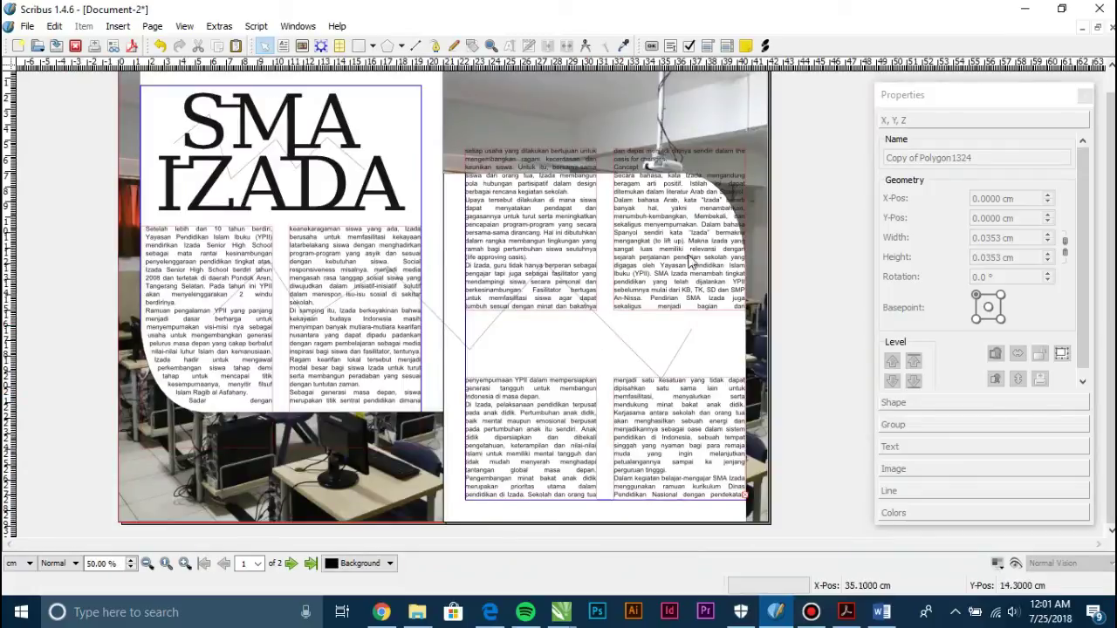
# Duplicate page 2's photo background shape in place and convert the copy to a polygon
pyautogui.click(625, 108)
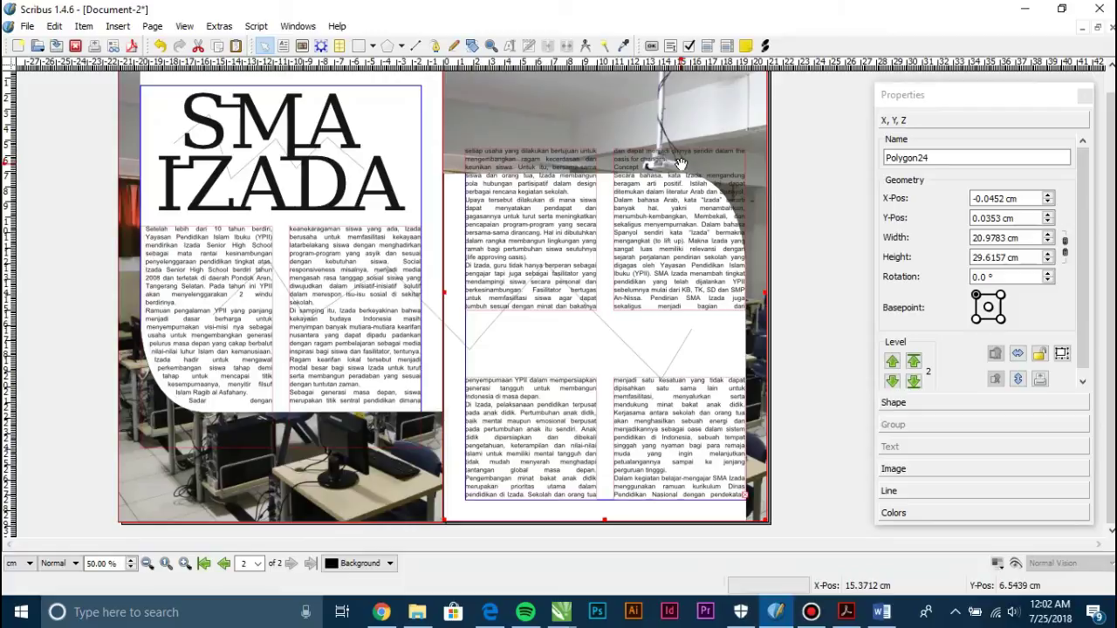
pyautogui.press('Escape')
pyautogui.click(695, 129)
pyautogui.rightClick(697, 130)
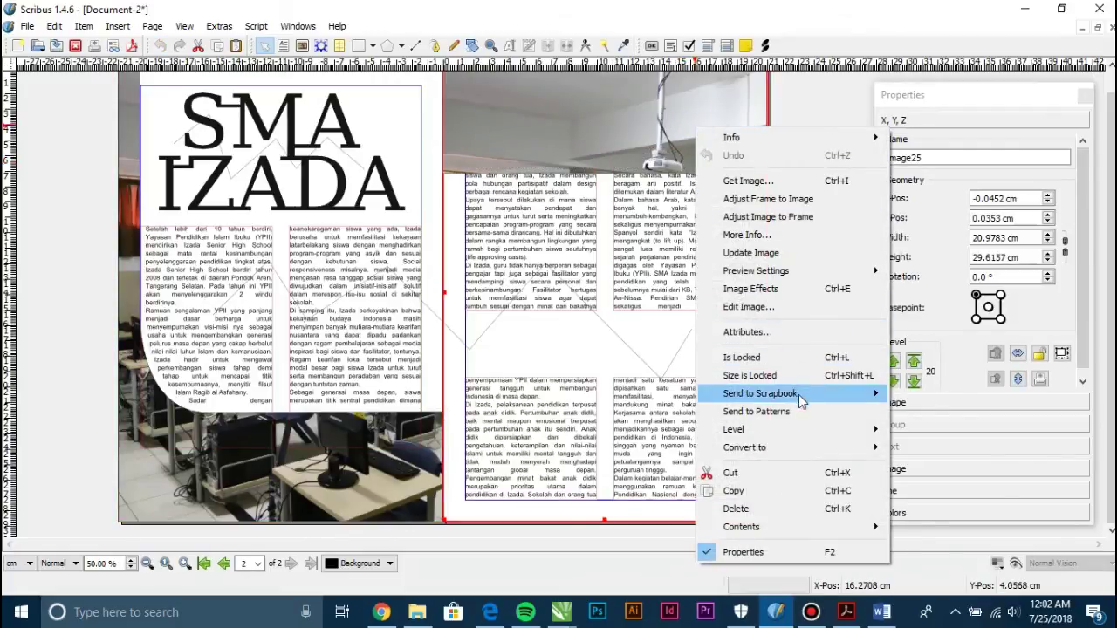
pyautogui.moveTo(797, 449)
pyautogui.click(952, 451)
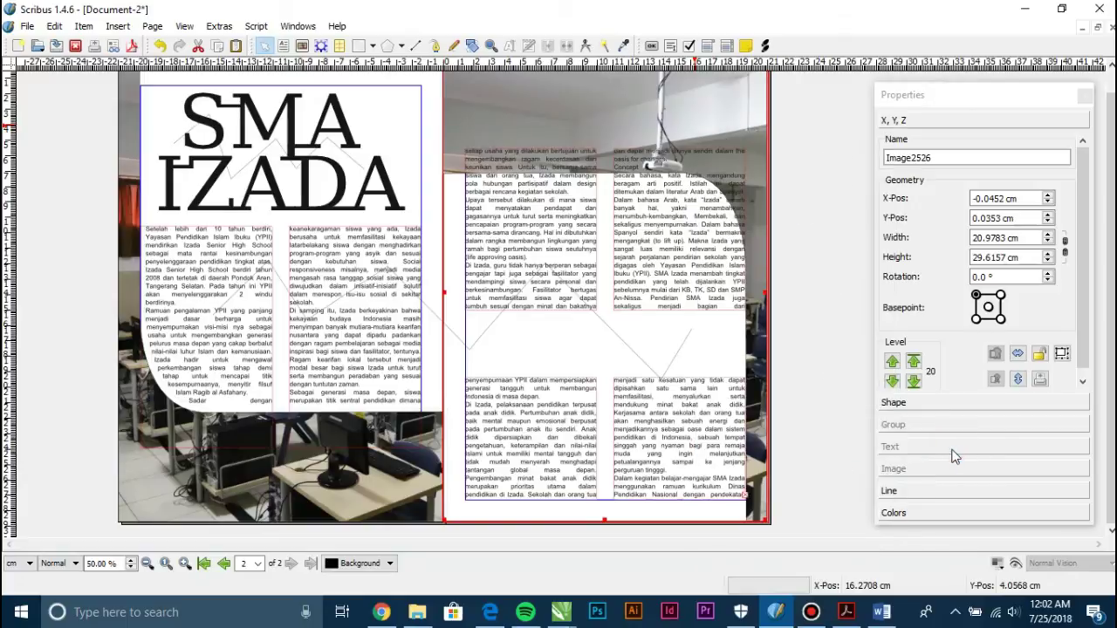
# Set page 2's duplicated polygon to make text flow around its contour line, and deselect it
pyautogui.click(915, 406)
pyautogui.click(915, 295)
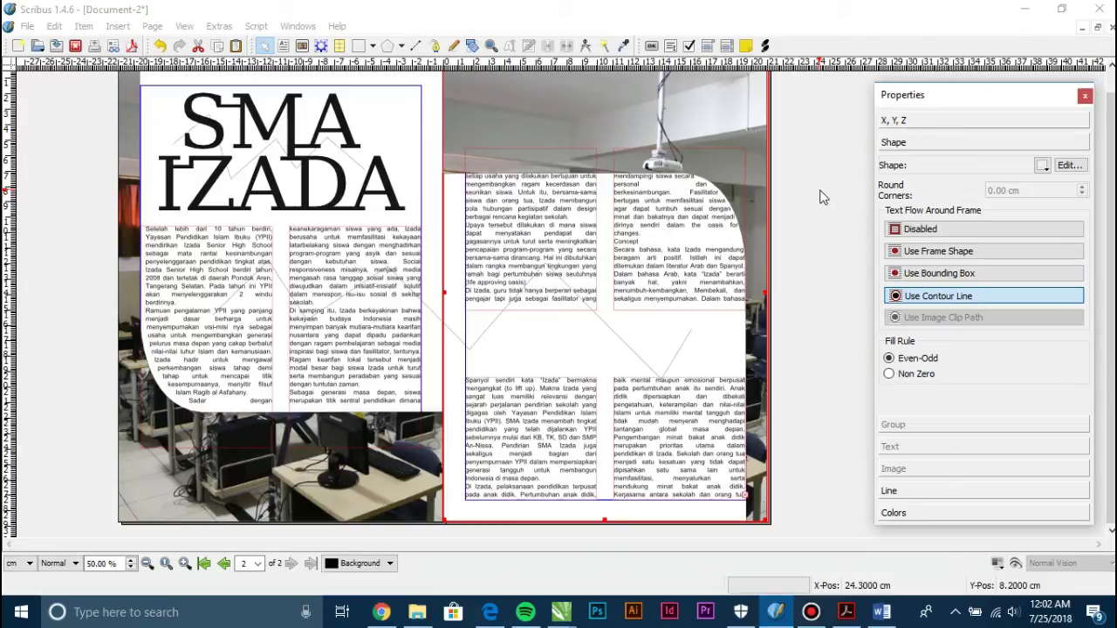
pyautogui.click(821, 194)
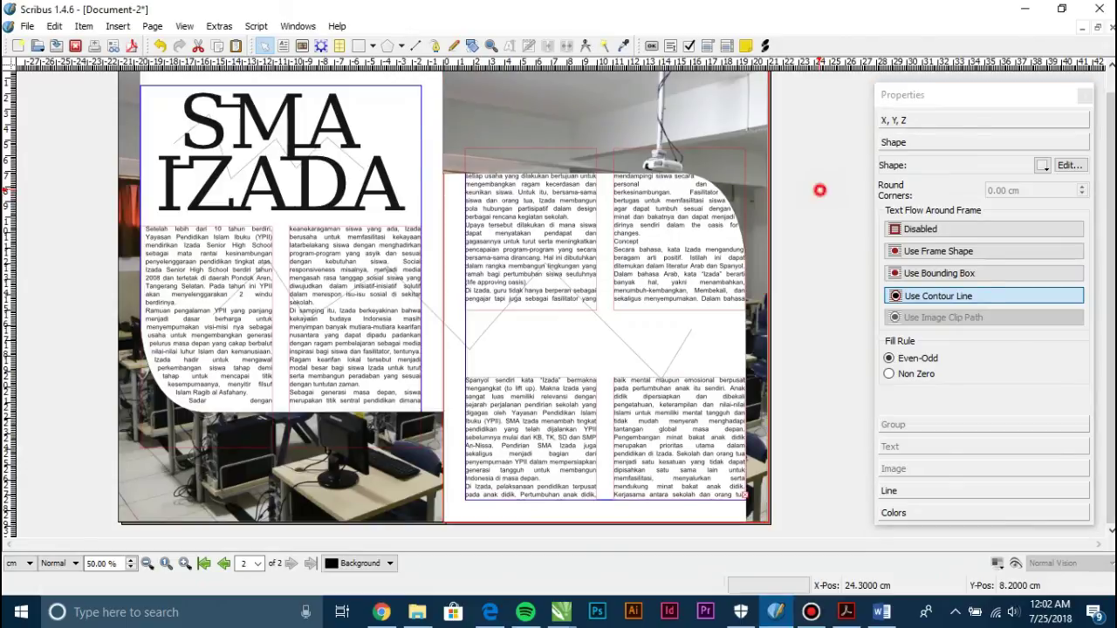
# Nudge page 2's contour polygon down to Y 0.3353 cm to add space above the upper columns
pyautogui.click(738, 113)
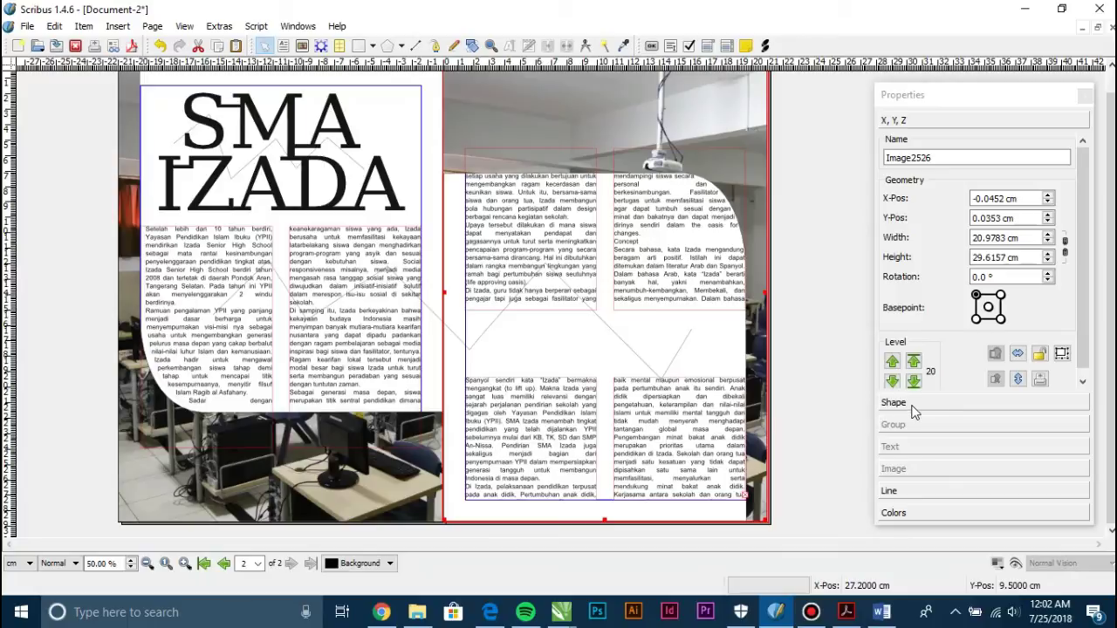
pyautogui.scroll(1, 642, 183)
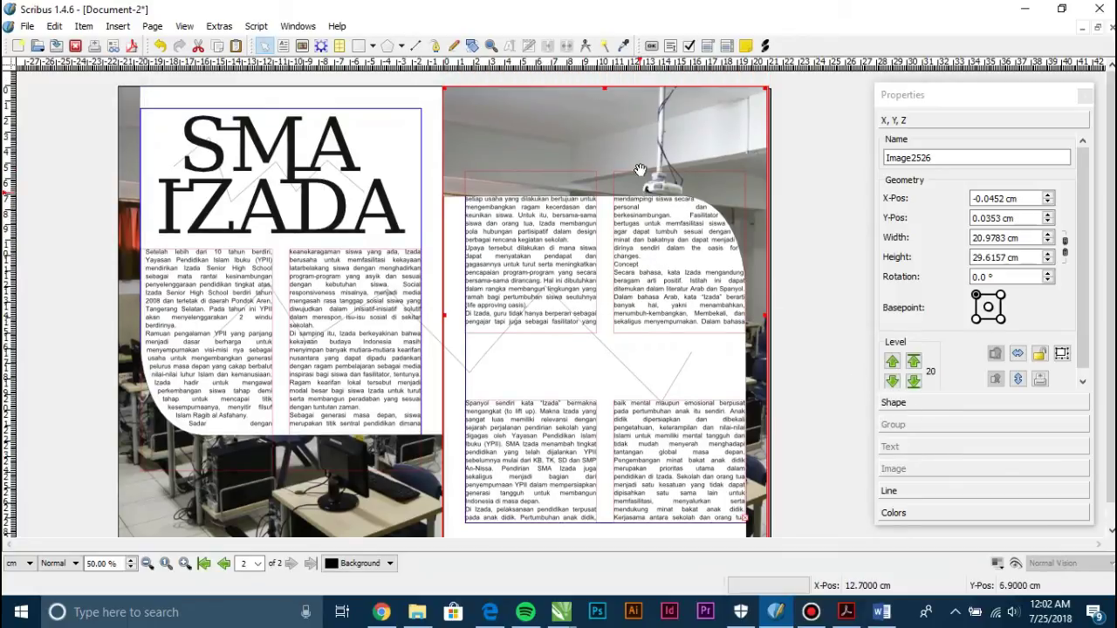
pyautogui.keyDown('ctrl'); pyautogui.scroll(1, 642, 187); pyautogui.keyUp('ctrl')
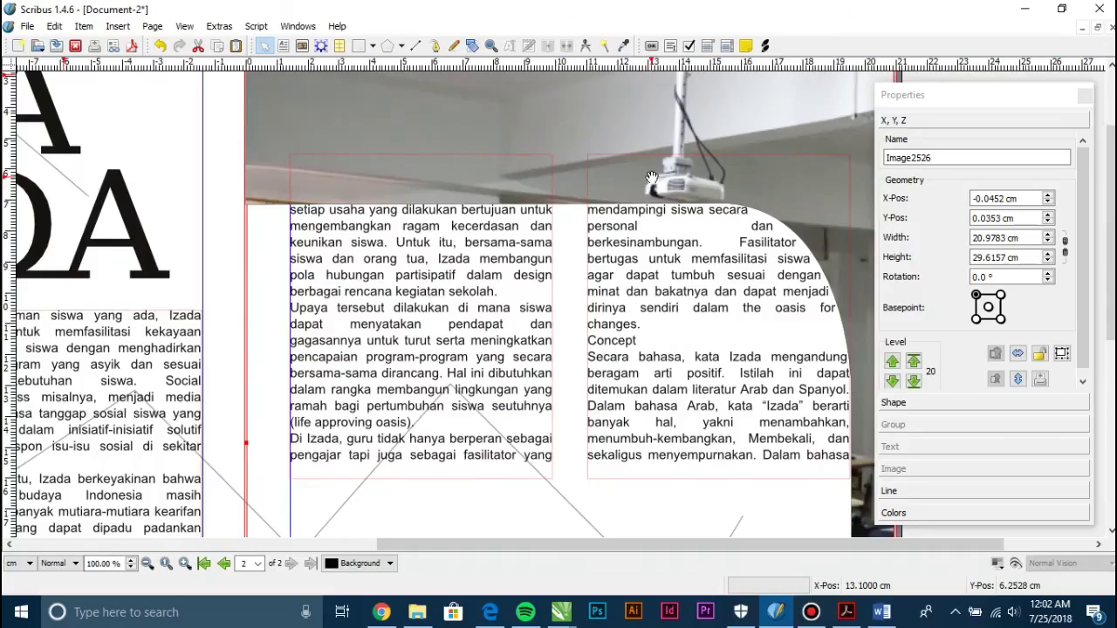
pyautogui.press('Down')
pyautogui.press('Down')
pyautogui.press('Down')
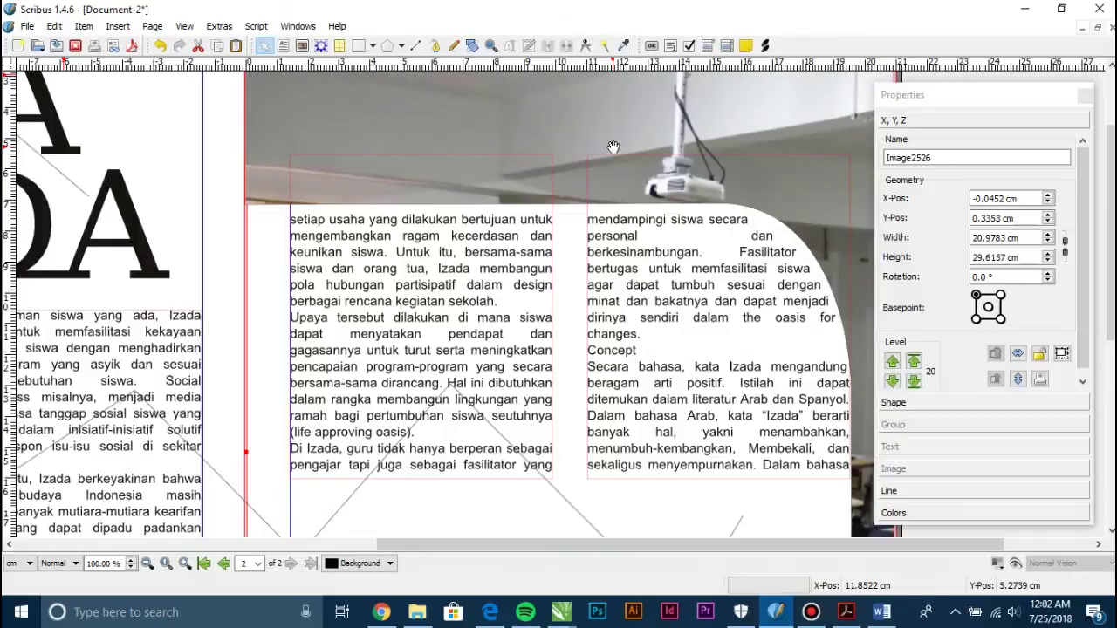
# Nudge page 2's contour polygon left to X -0.4452 cm so the text clears the curved edge, and deselect it
pyautogui.scroll(-2, 452, 232)
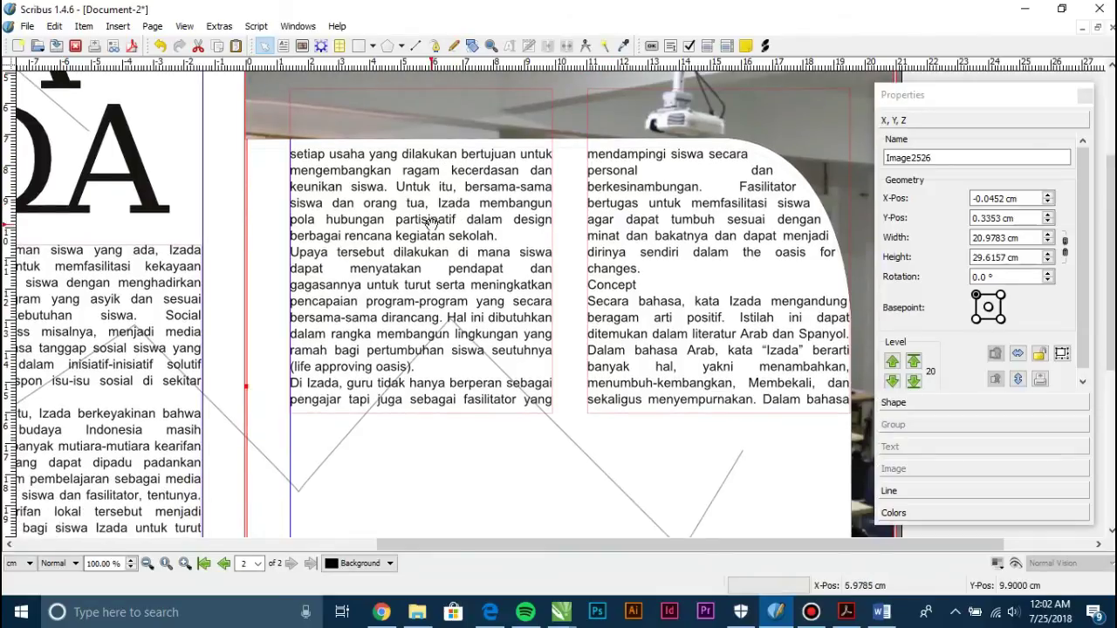
pyautogui.scroll(-2, 430, 223)
pyautogui.scroll(1, 461, 148)
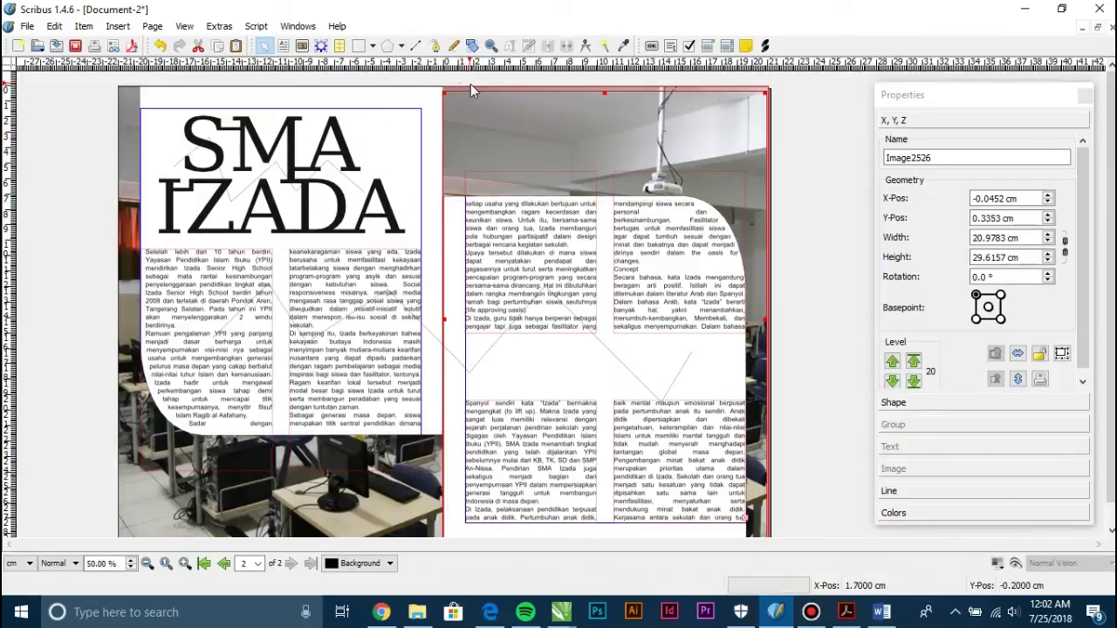
pyautogui.scroll(1, 555, 214)
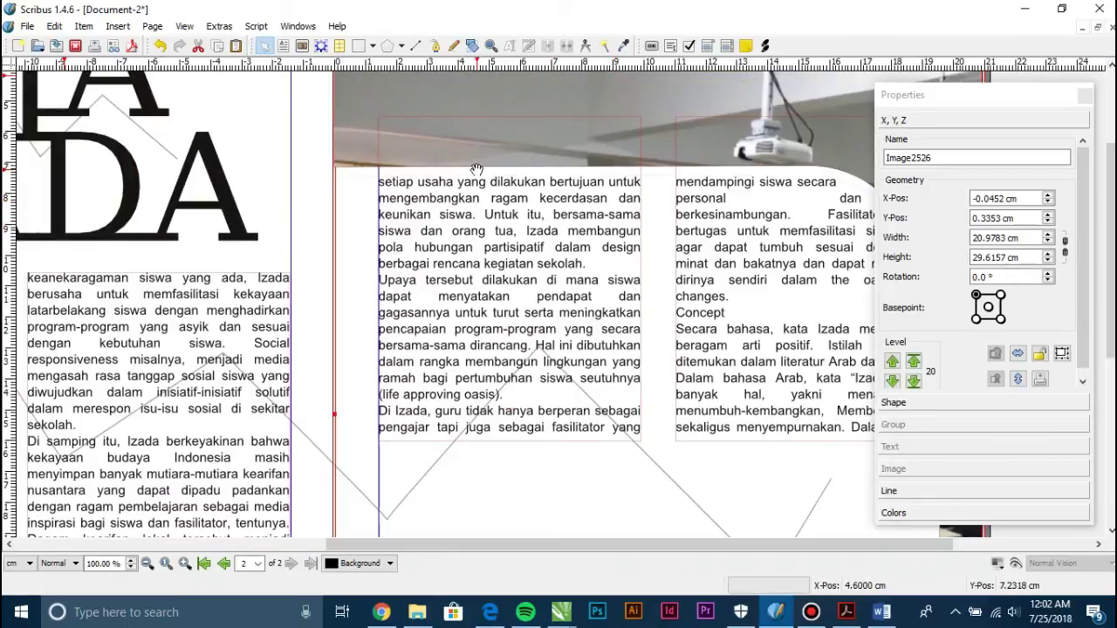
pyautogui.scroll(-1, 549, 178)
pyautogui.scroll(1, 767, 213)
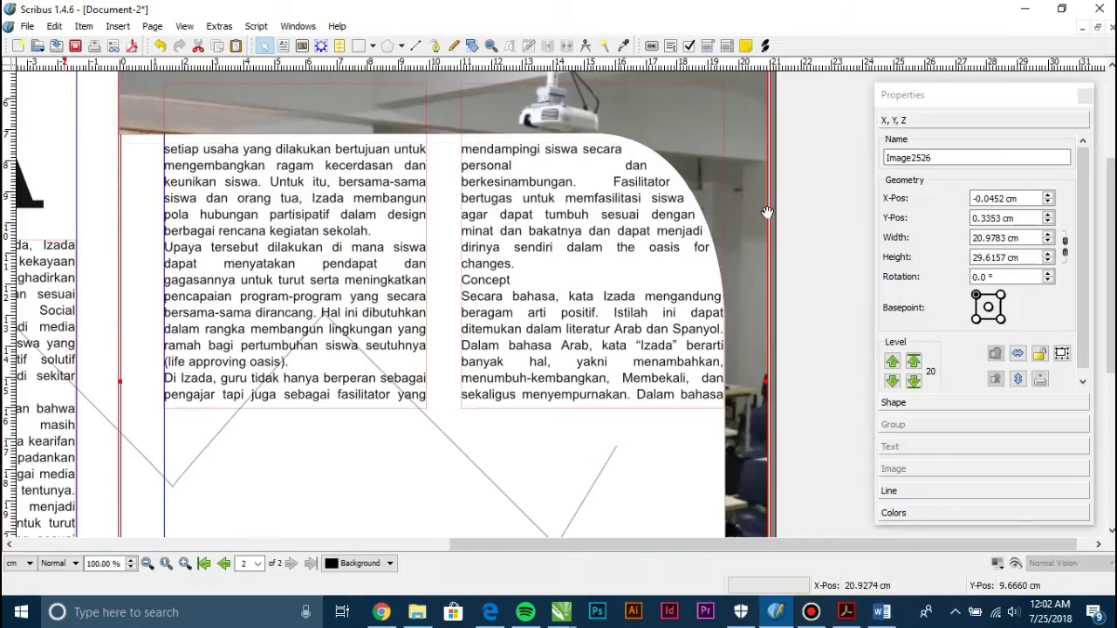
pyautogui.press('Left')
pyautogui.press('Left')
pyautogui.press('Left')
pyautogui.press('Left')
pyautogui.press('Left')
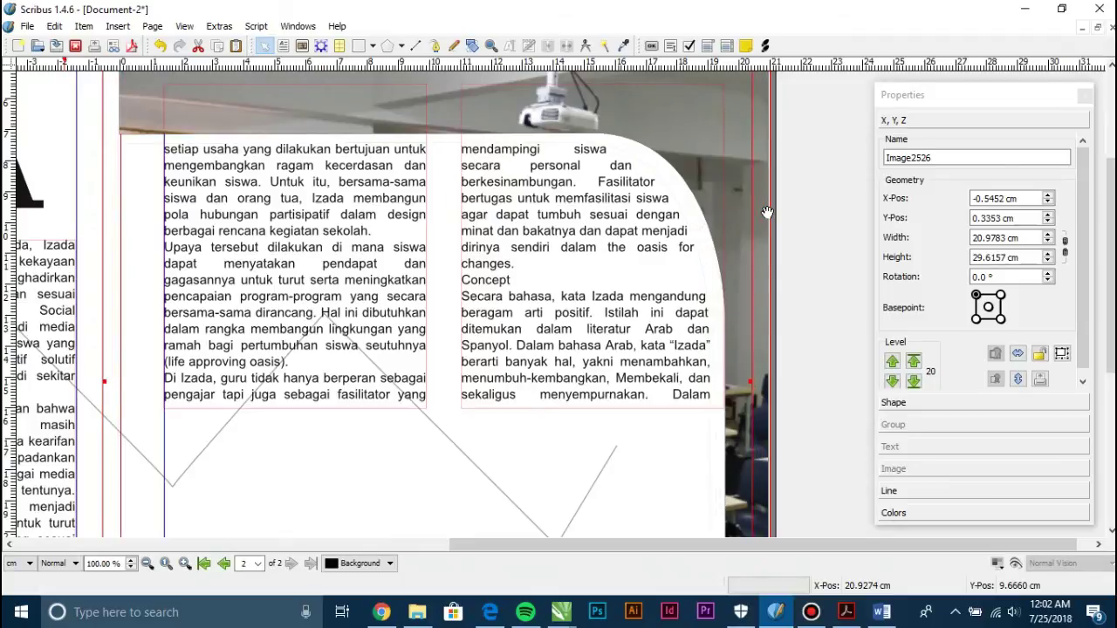
pyautogui.press('Right')
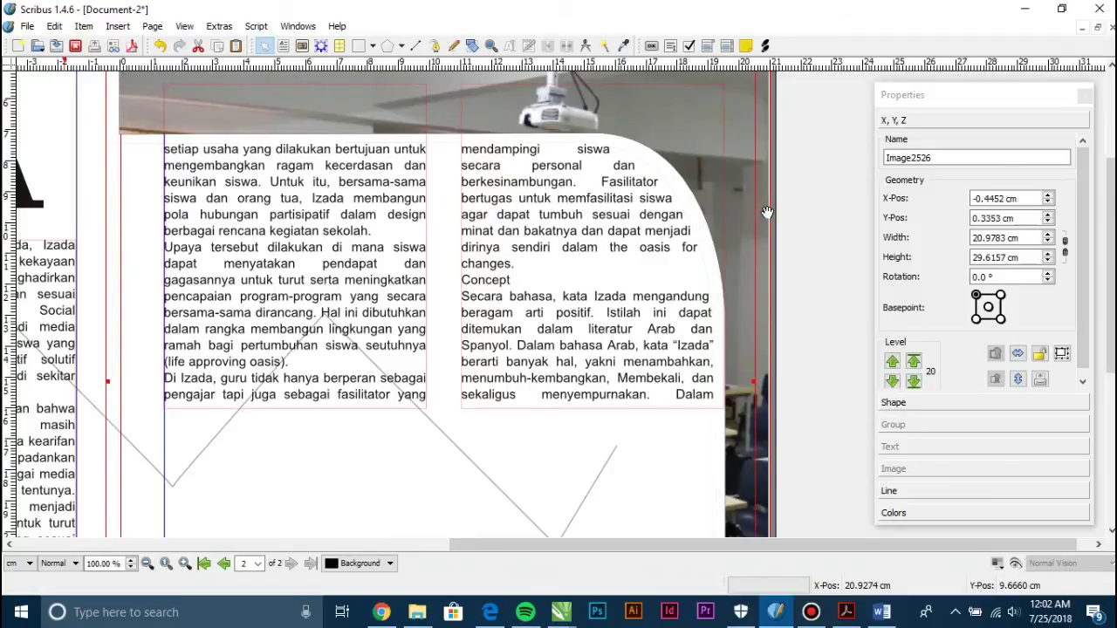
pyautogui.click(815, 238)
pyautogui.scroll(-1, 821, 253)
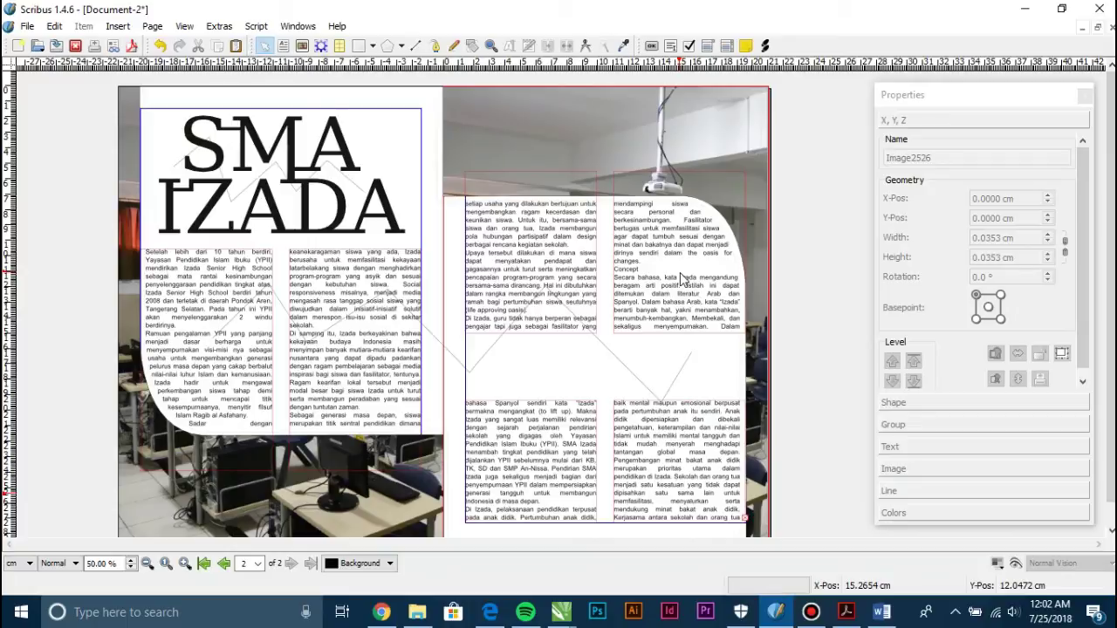
# Examine the text wrap on page 2 and compare the text flow settings of the contour polygon and the photo background
pyautogui.scroll(-1, 685, 279)
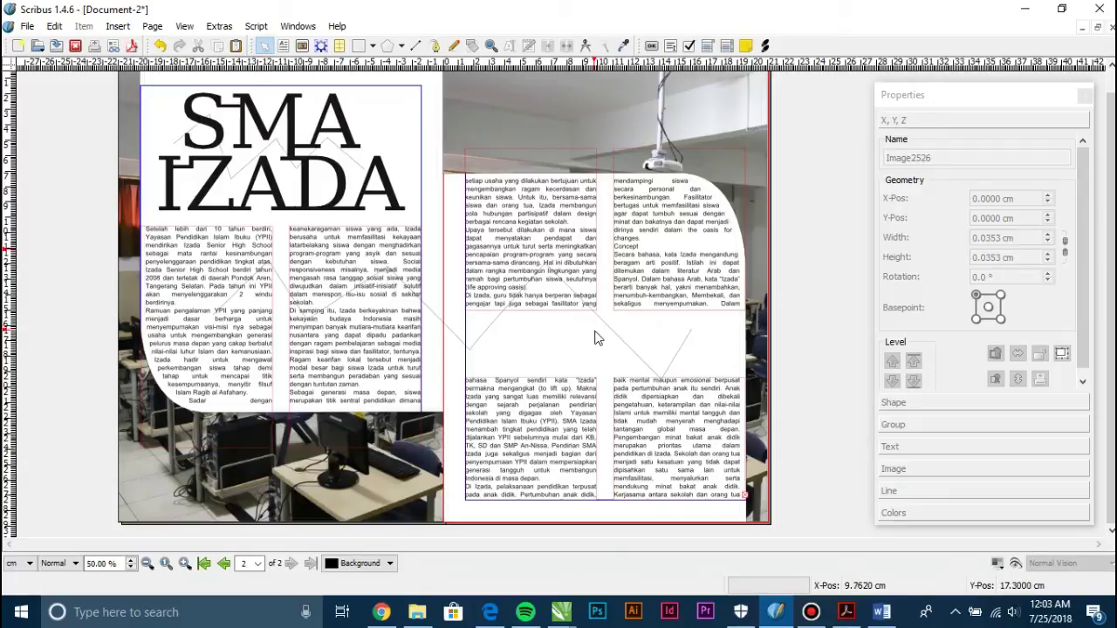
pyautogui.click(817, 363)
pyautogui.scroll(1, 605, 142)
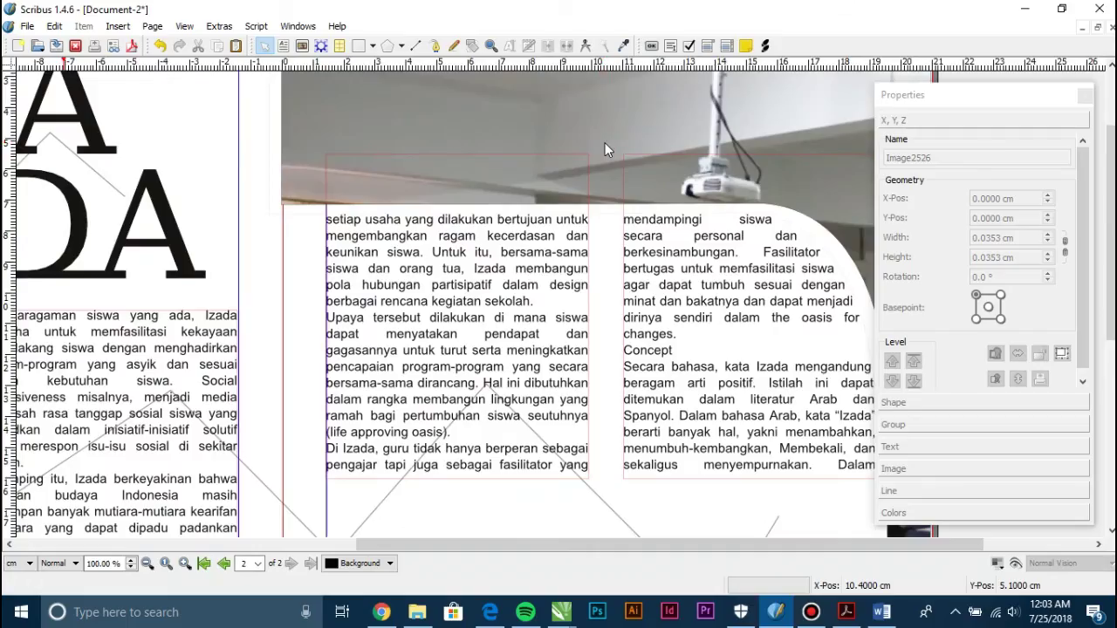
pyautogui.scroll(-1, 528, 219)
pyautogui.click(636, 124)
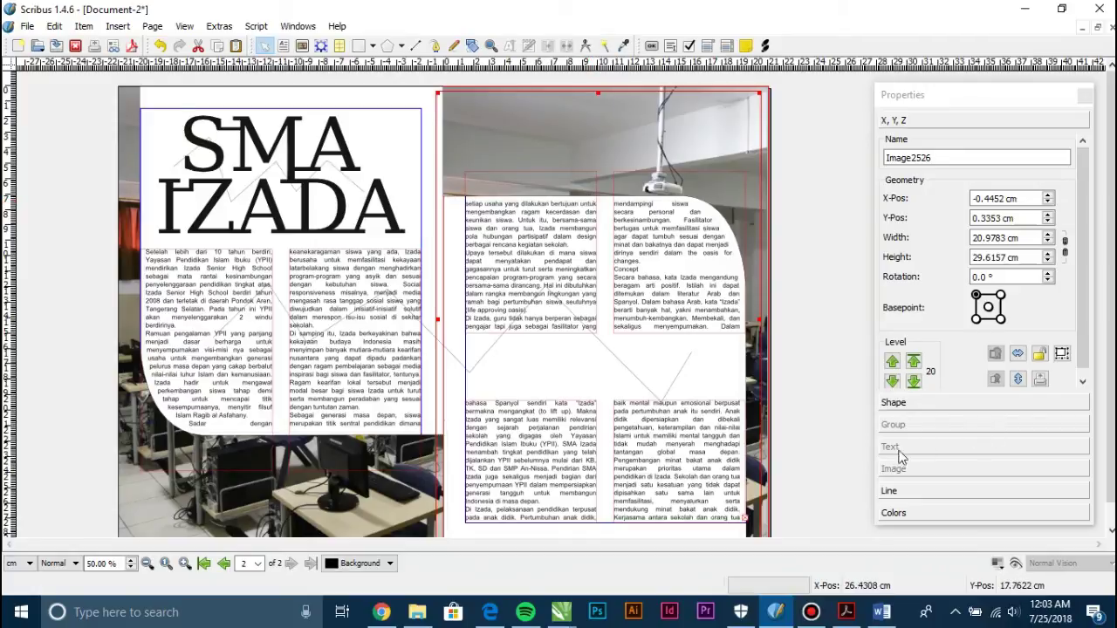
pyautogui.click(909, 409)
pyautogui.click(935, 297)
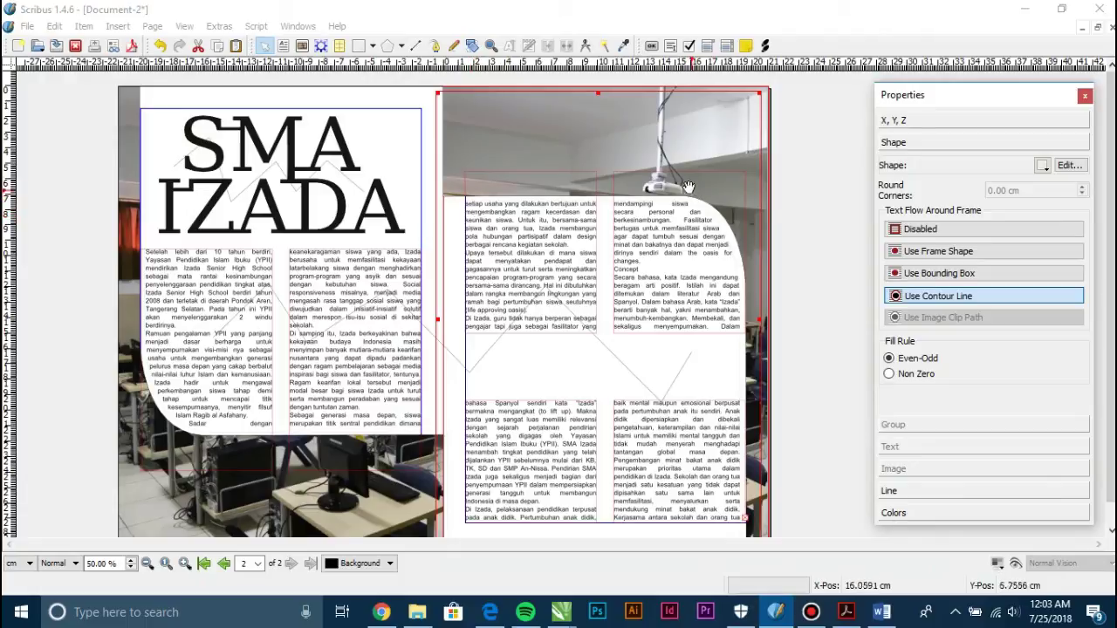
pyautogui.click(831, 93)
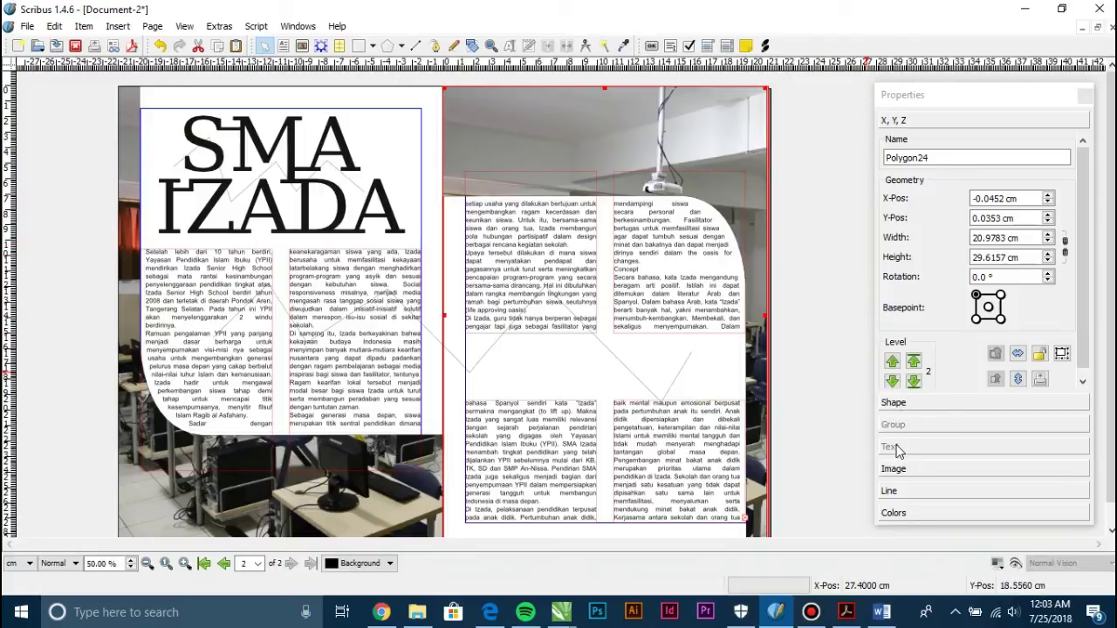
pyautogui.click(893, 403)
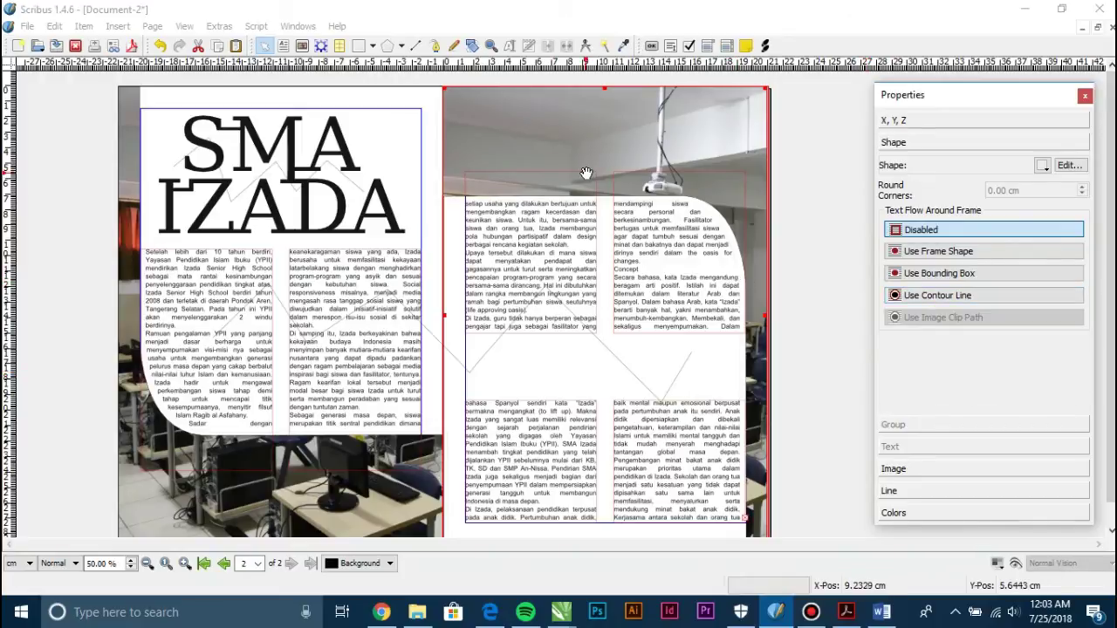
# Try moving page 2's contour polygon away and making text flow around the photo background's contour line
pyautogui.moveTo(586, 172); pyautogui.dragTo(181, 143)
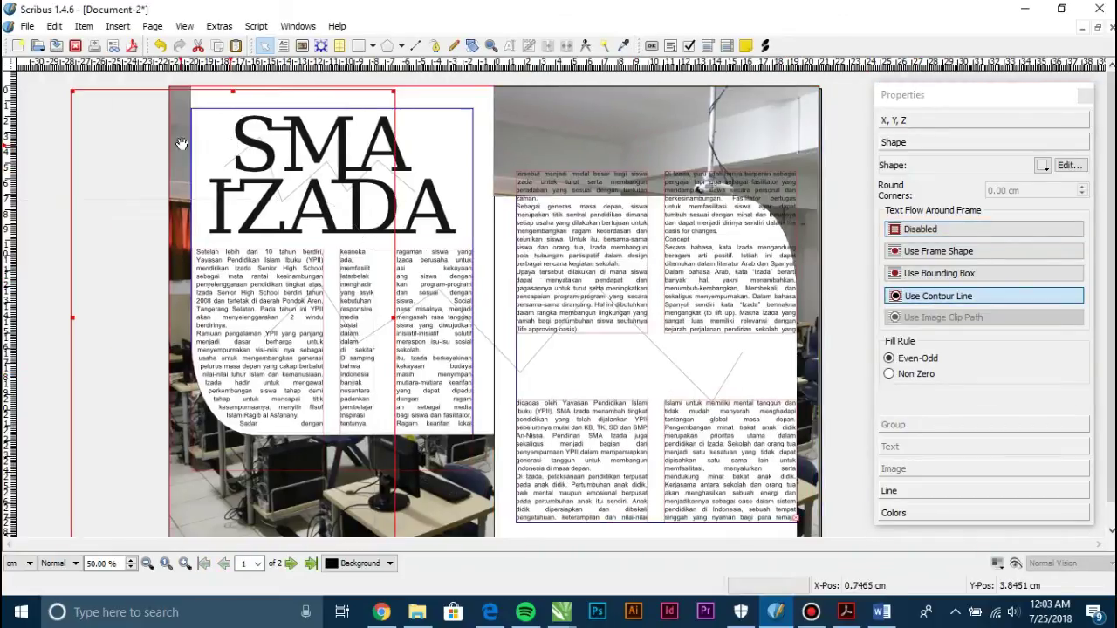
pyautogui.click(655, 131)
pyautogui.click(941, 296)
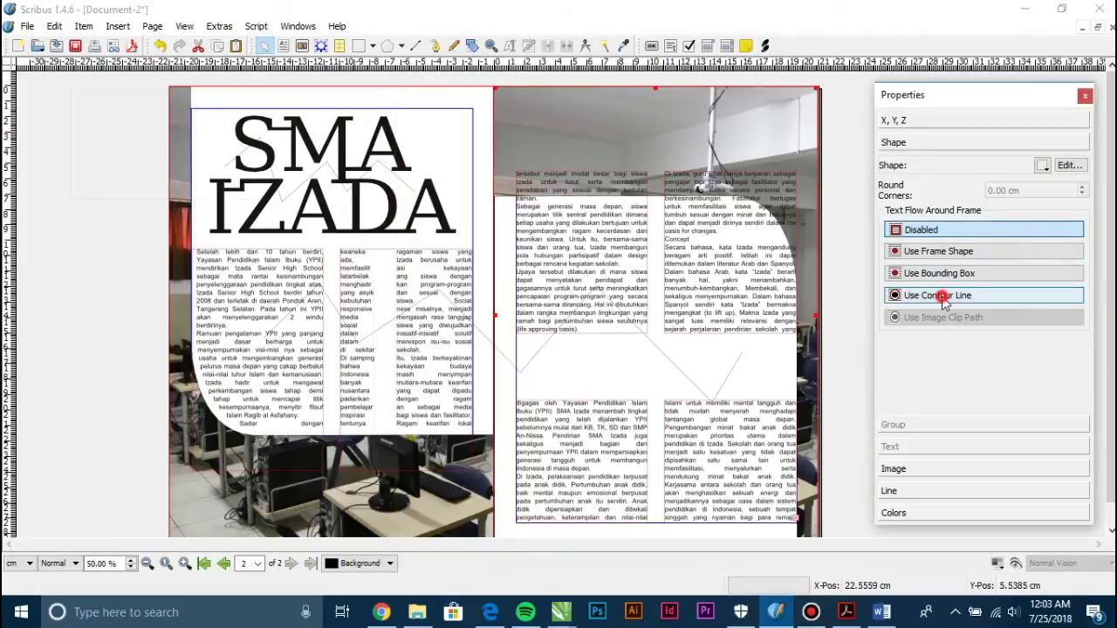
pyautogui.click(548, 190)
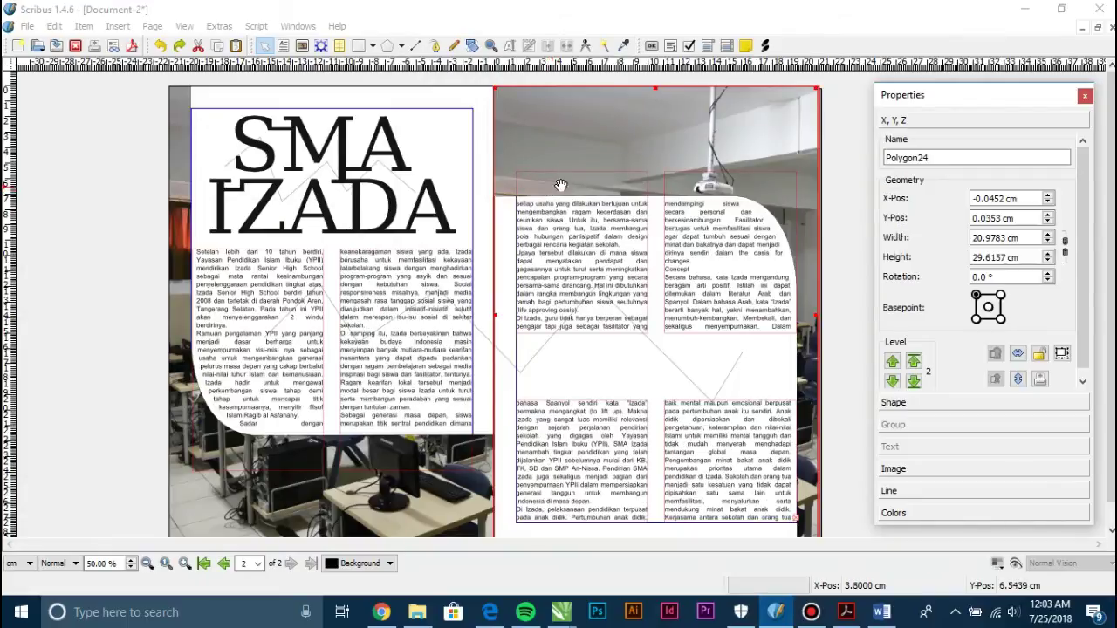
# Examine how page 2's columns wrap around the curved edge and how the contour polygon sits over the photo background
pyautogui.moveTo(757, 155); pyautogui.dragTo(660, 242)
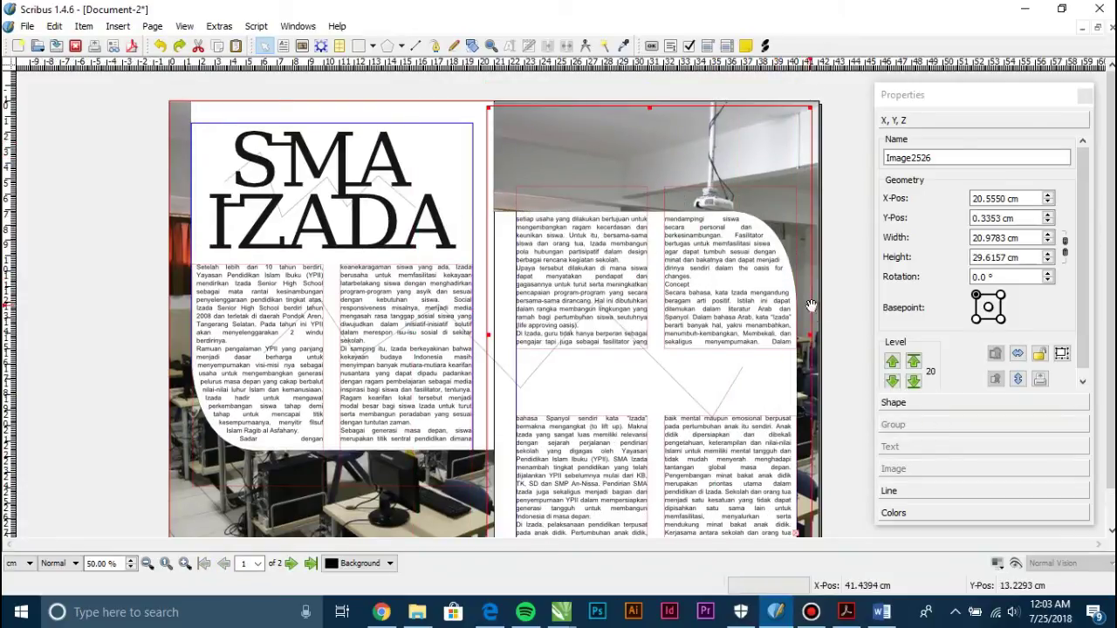
pyautogui.click(855, 255)
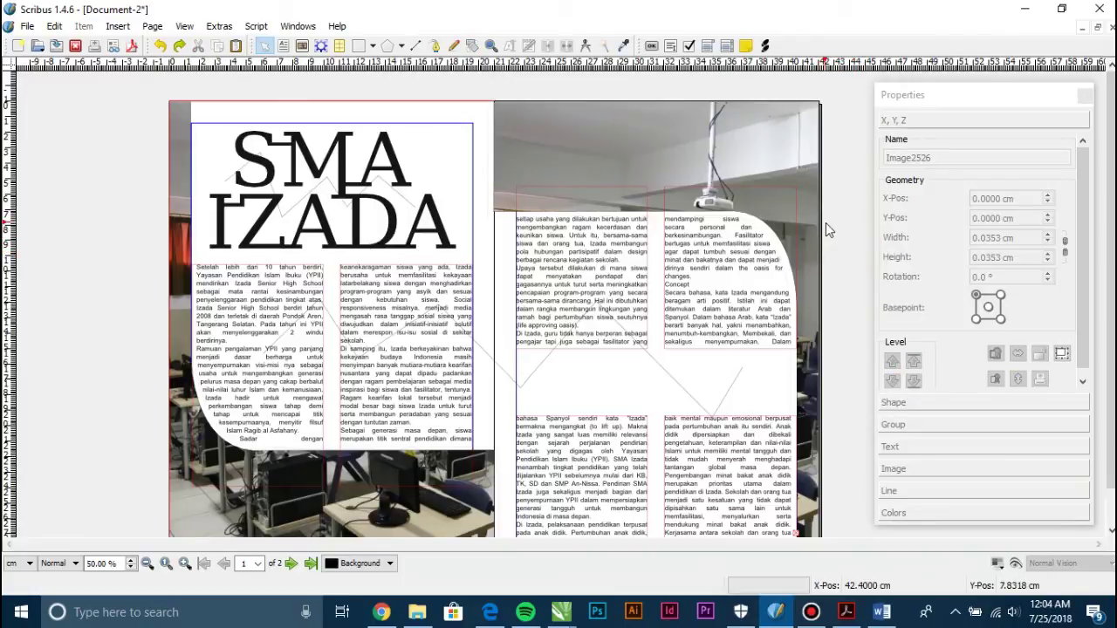
pyautogui.scroll(-1, 827, 219)
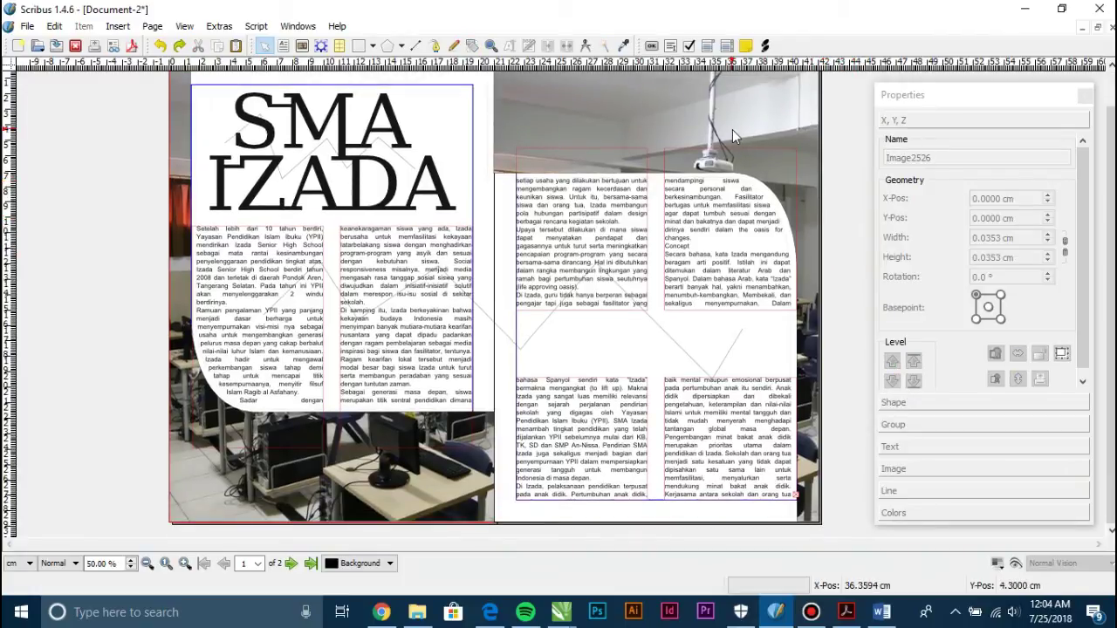
pyautogui.click(622, 255)
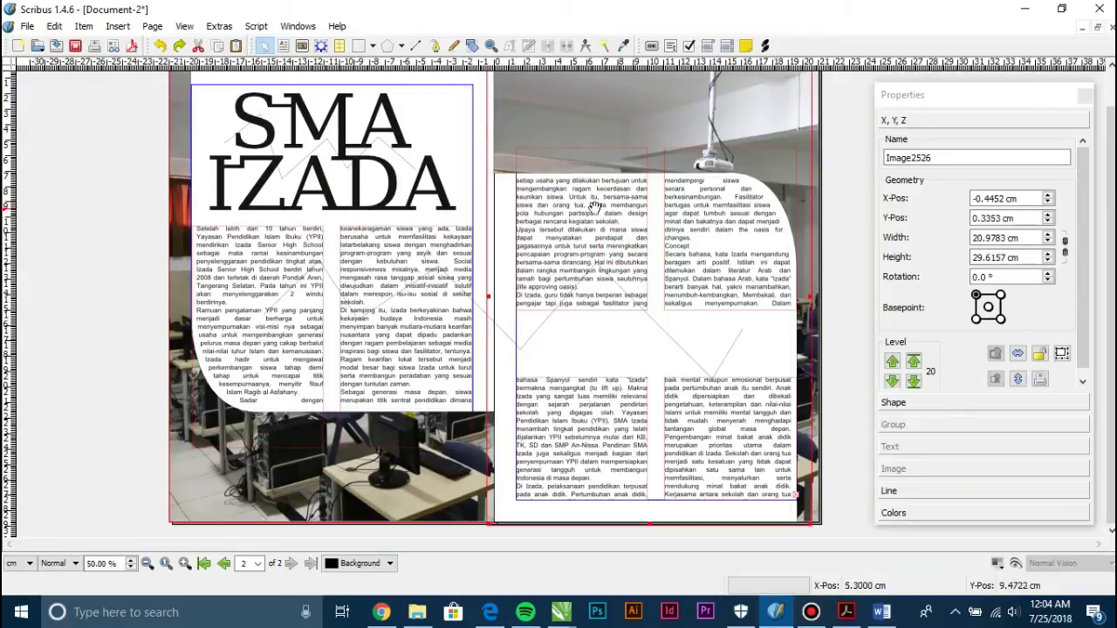
pyautogui.click(835, 213)
pyautogui.click(704, 294)
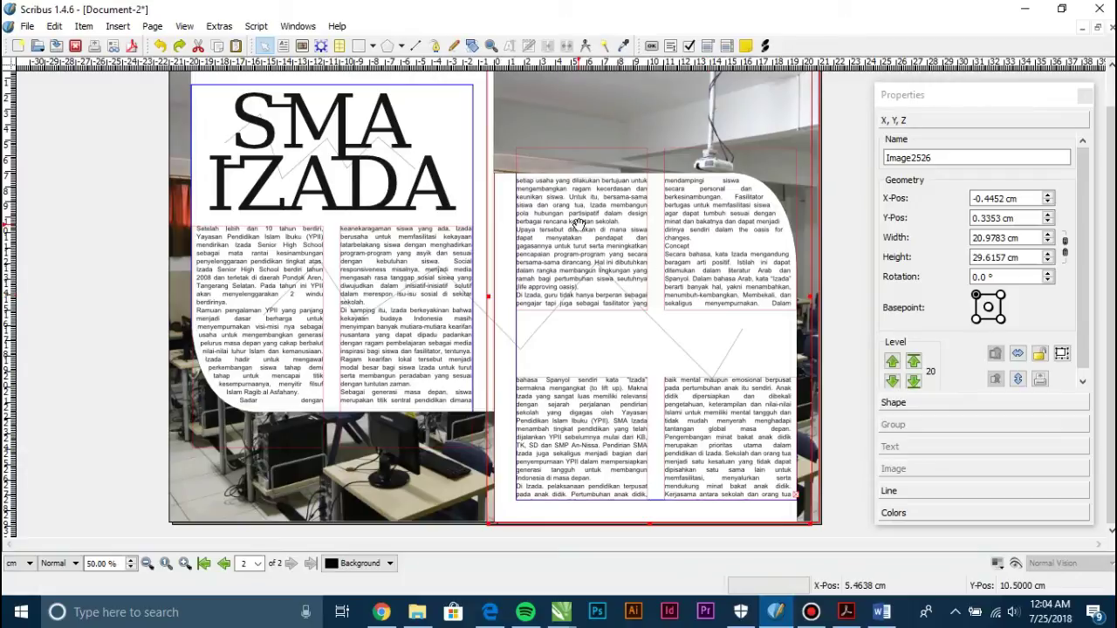
pyautogui.click(124, 202)
pyautogui.click(121, 204)
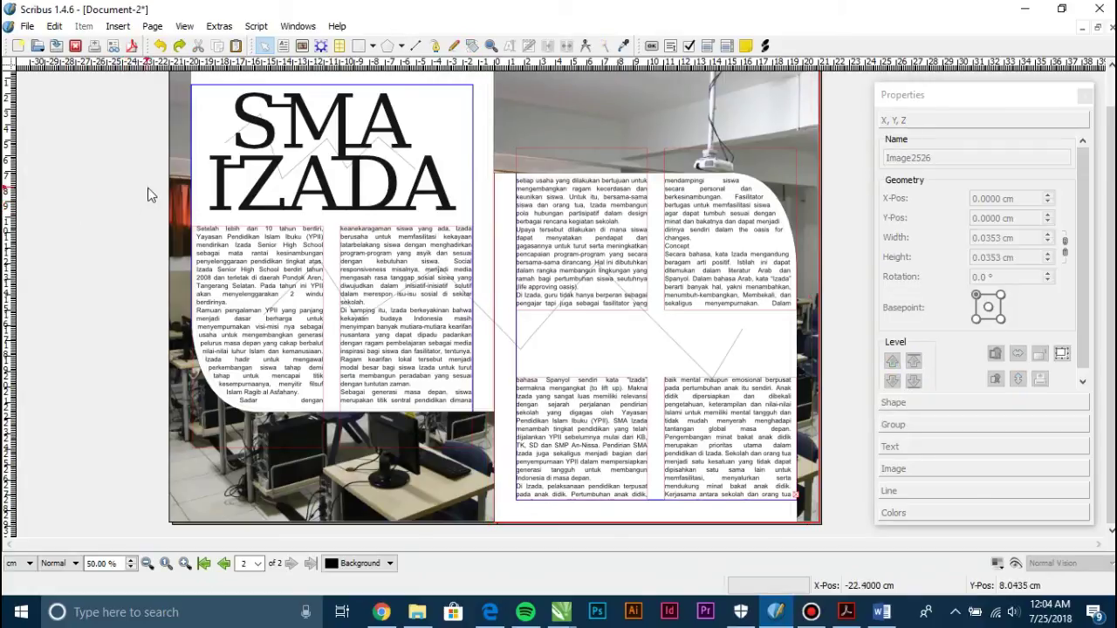
# Try to select page 1's first column text frame, and undo the accidental move of the contour polygon
pyautogui.click(108, 214)
pyautogui.moveTo(107, 212); pyautogui.dragTo(332, 488)
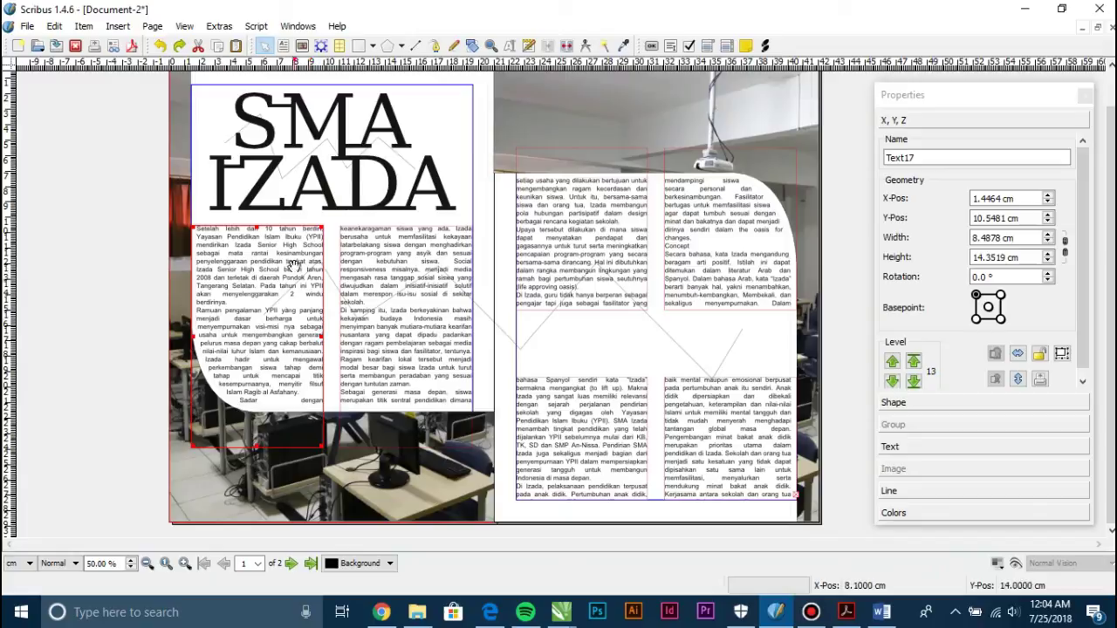
pyautogui.click(235, 265)
pyautogui.click(120, 234)
pyautogui.moveTo(136, 211); pyautogui.dragTo(334, 484)
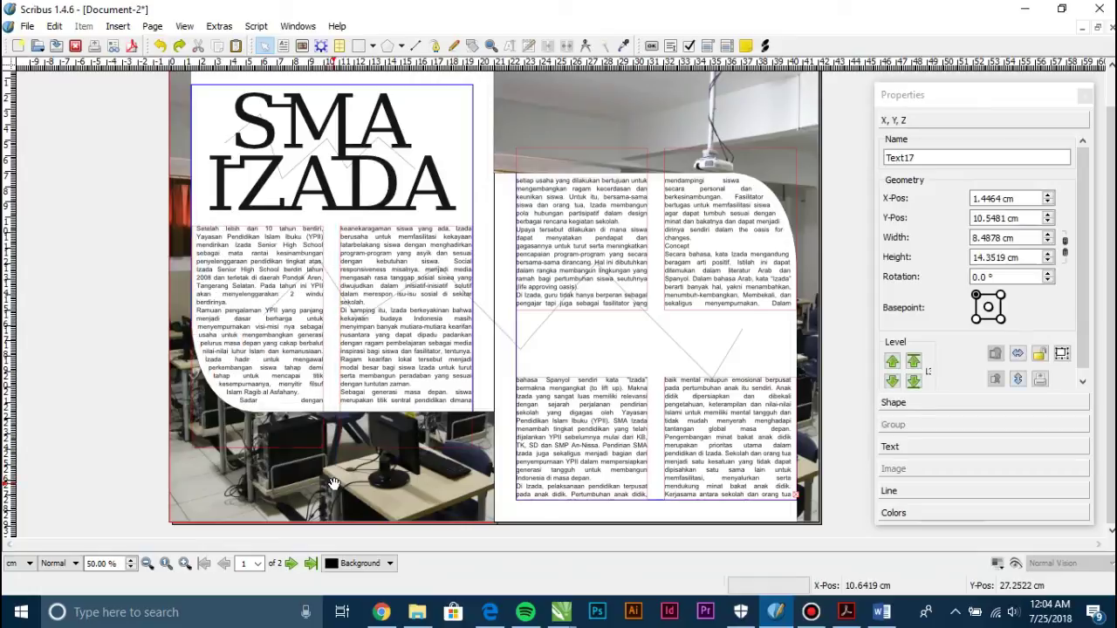
pyautogui.moveTo(259, 349); pyautogui.dragTo(68, 305)
pyautogui.hotkey('ctrl', 'z')
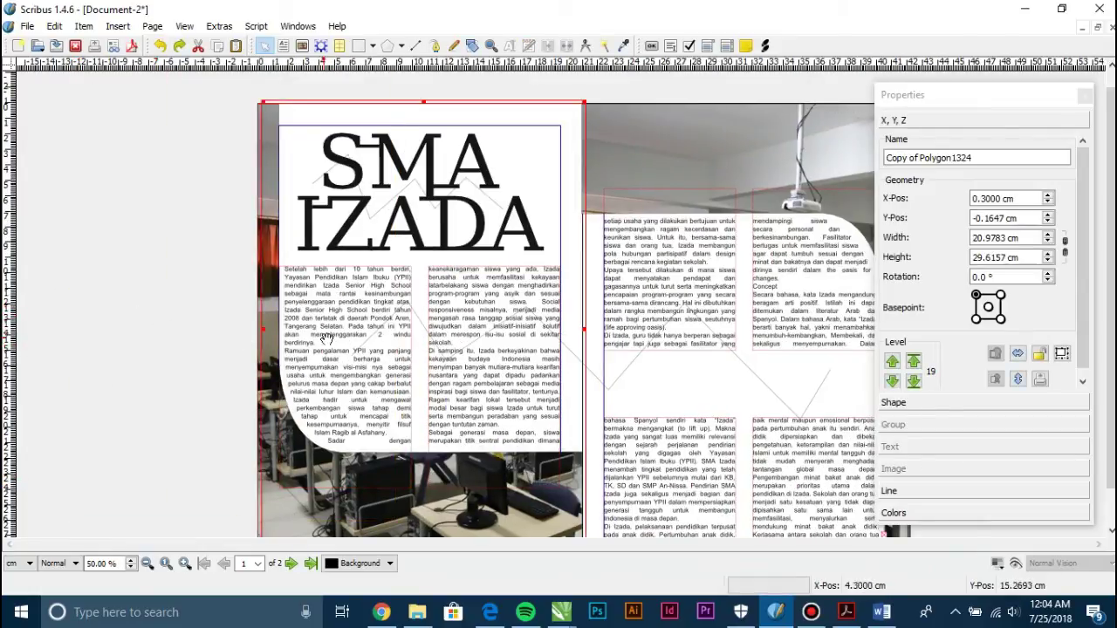
# Select page 1's first column text frame and move it left to X -5.5536 cm to test the text wrap
pyautogui.moveTo(205, 255); pyautogui.dragTo(419, 532)
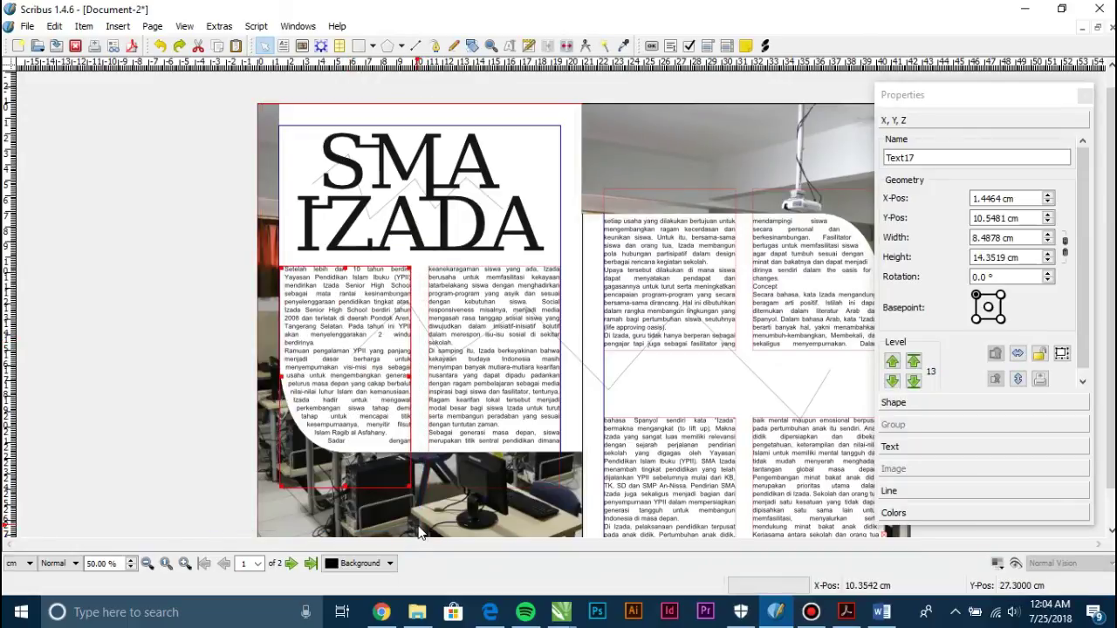
pyautogui.press('Left')
pyautogui.press('Left')
pyautogui.press('Left')
pyautogui.press('Left')
pyautogui.press('Left')
pyautogui.press('Left')
pyautogui.press('Left')
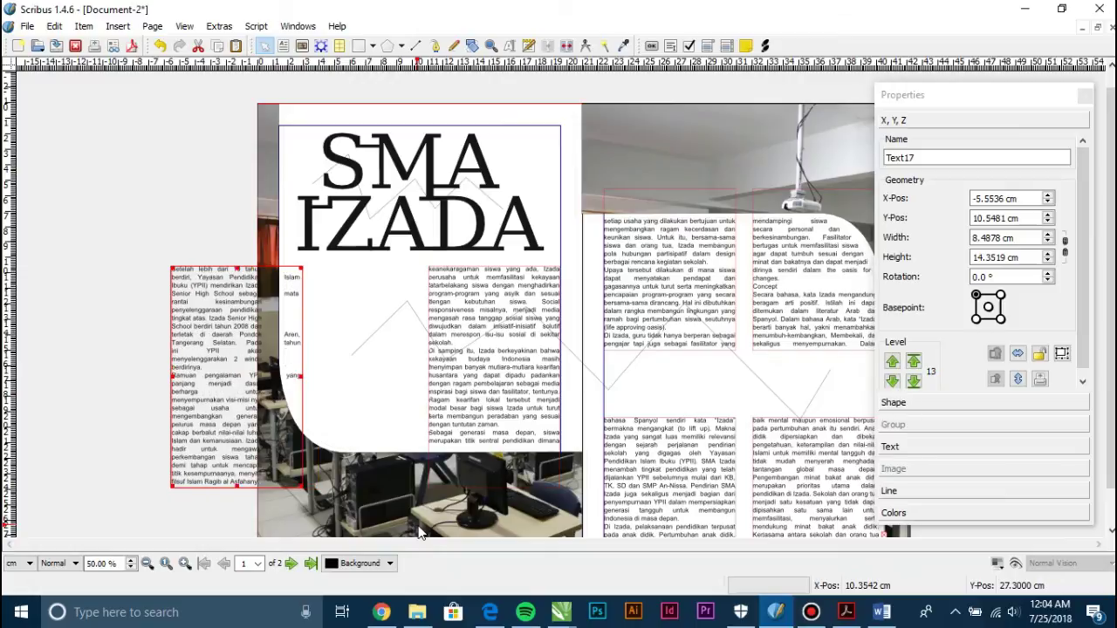
# Move page 1's first column text frame back right to X 1.4464 cm and deselect it
pyautogui.doubleClick(186, 283)
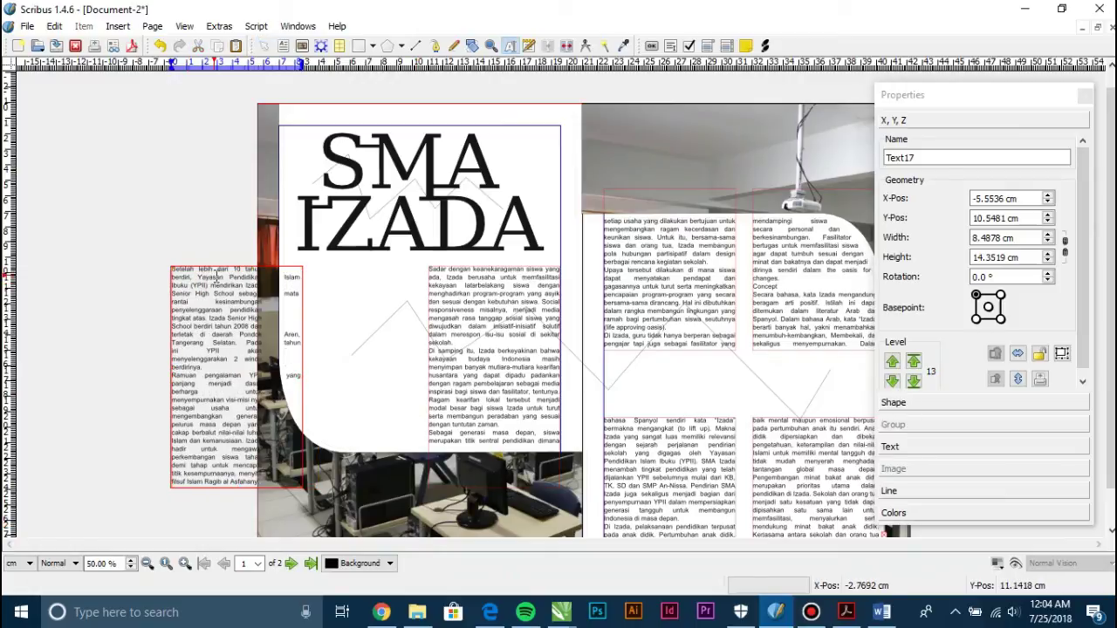
pyautogui.press('Right')
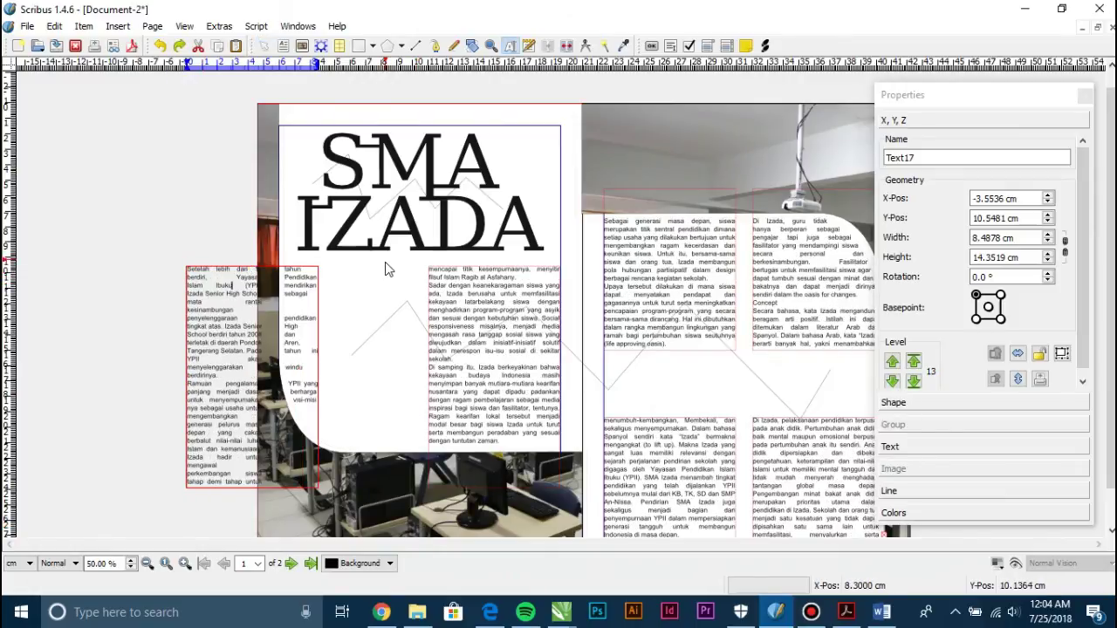
pyautogui.press('Right')
pyautogui.press('Right')
pyautogui.press('Right')
pyautogui.press('Right')
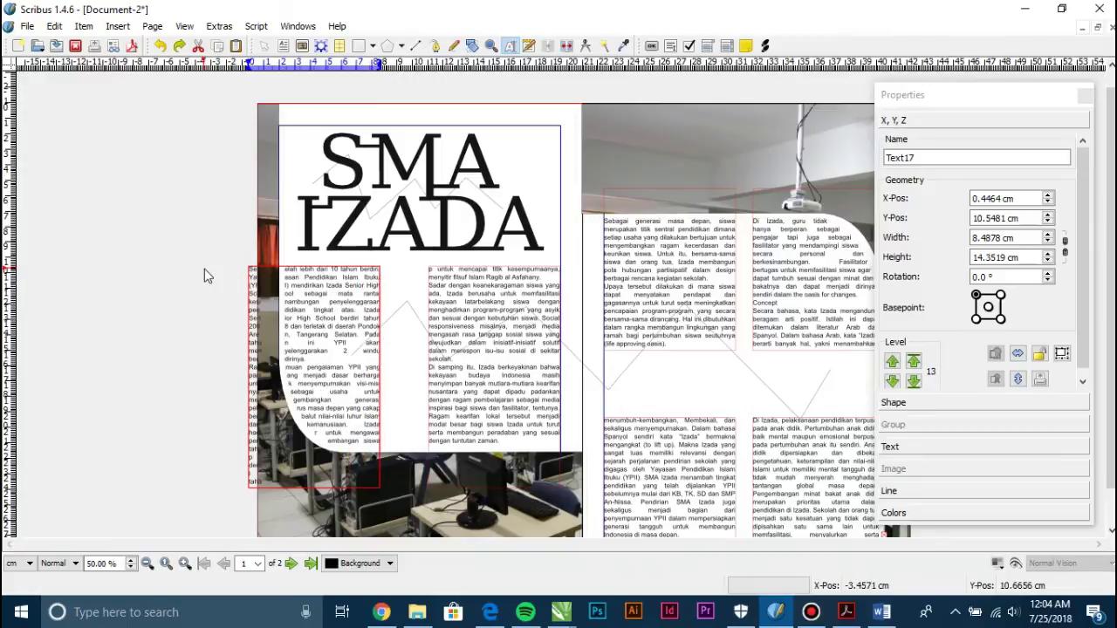
pyautogui.press('Right')
pyautogui.click(171, 267)
pyautogui.scroll(-1, 613, 330)
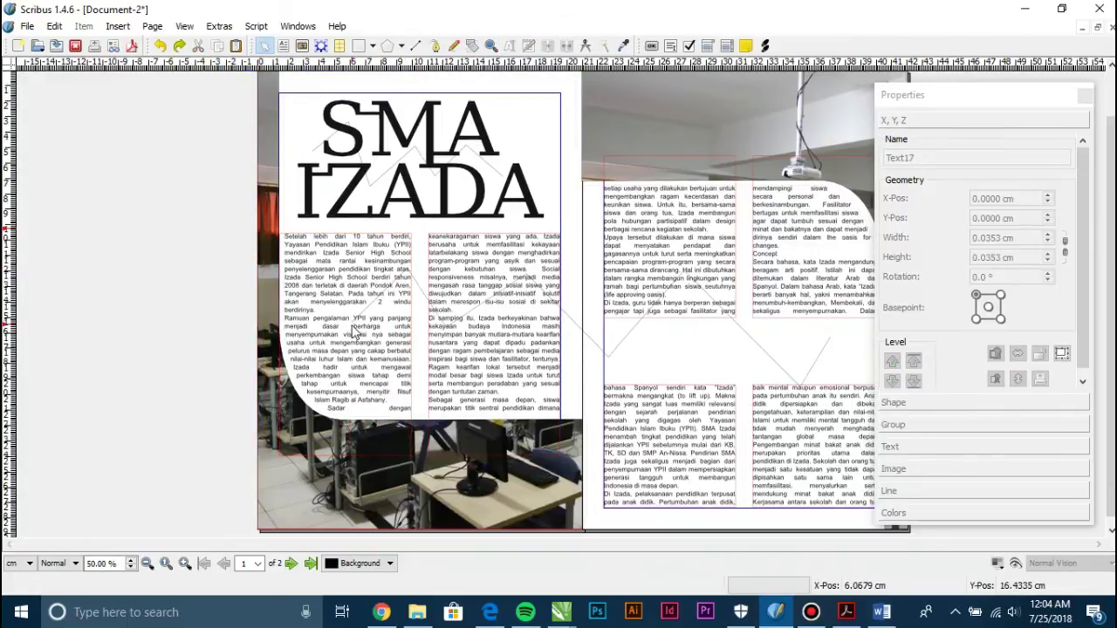
pyautogui.scroll(-1, 441, 374)
pyautogui.scroll(2, 648, 357)
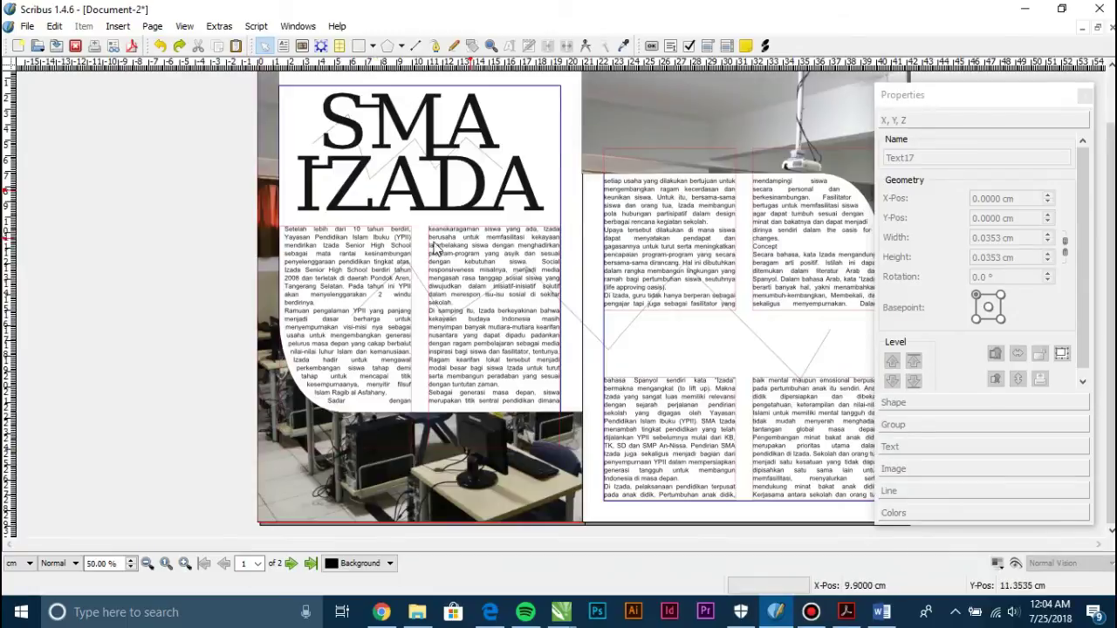
pyautogui.scroll(-2, 669, 337)
pyautogui.scroll(1, 392, 227)
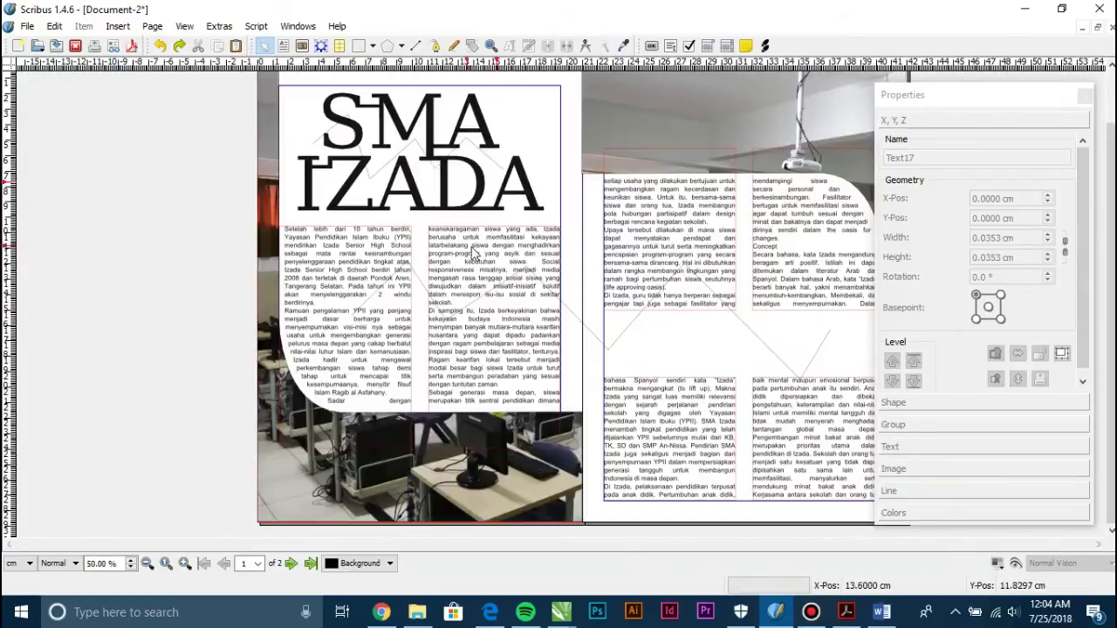
pyautogui.scroll(1, 773, 311)
# Check the bracketed pull quote between page 2's columns in the reference PDF in Acrobat Reader, and return to Scribus
pyautogui.moveTo(912, 102); pyautogui.dragTo(172, 116)
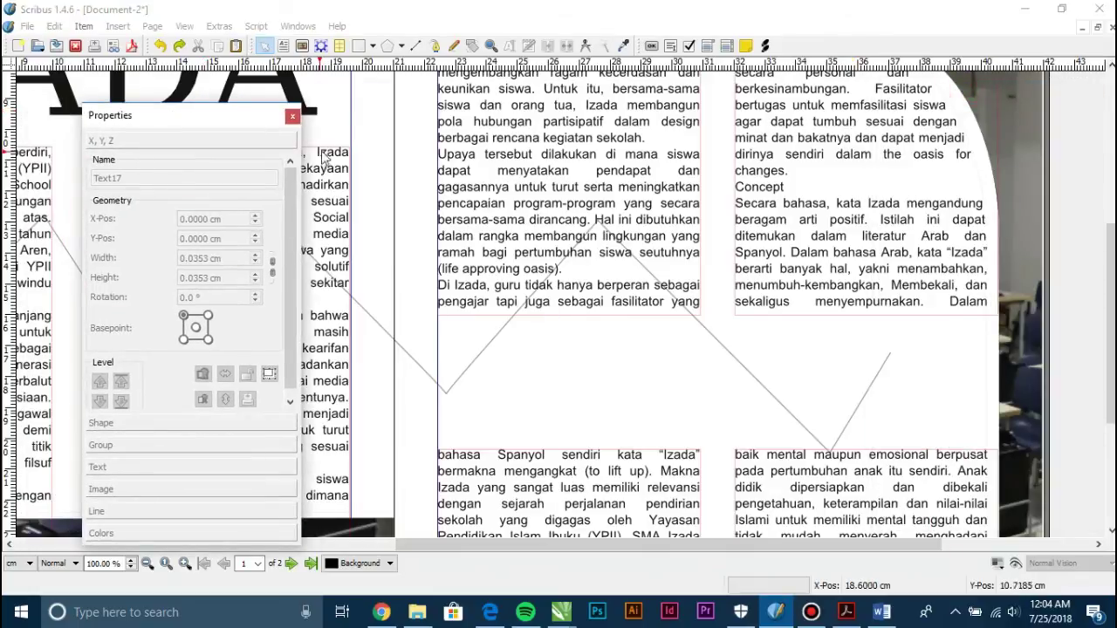
pyautogui.click(846, 612)
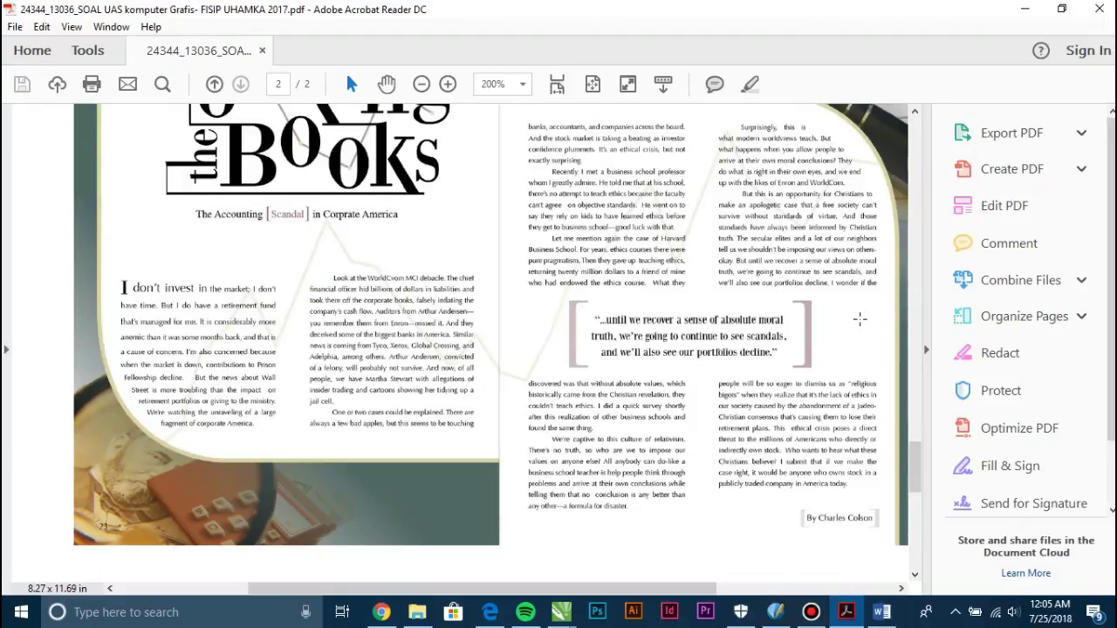
pyautogui.click(1025, 9)
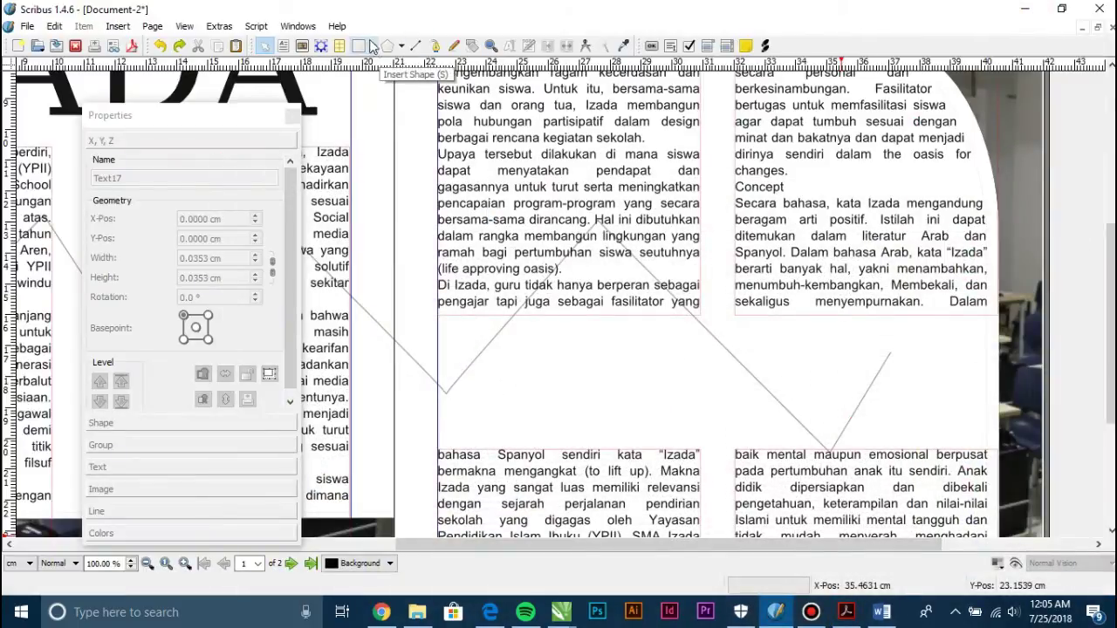
# Insert a text frame about 1.24 cm wide and 3.85 cm high in page 2's column gap, containing an opening square bracket
pyautogui.click(284, 48)
pyautogui.moveTo(525, 324); pyautogui.dragTo(564, 442)
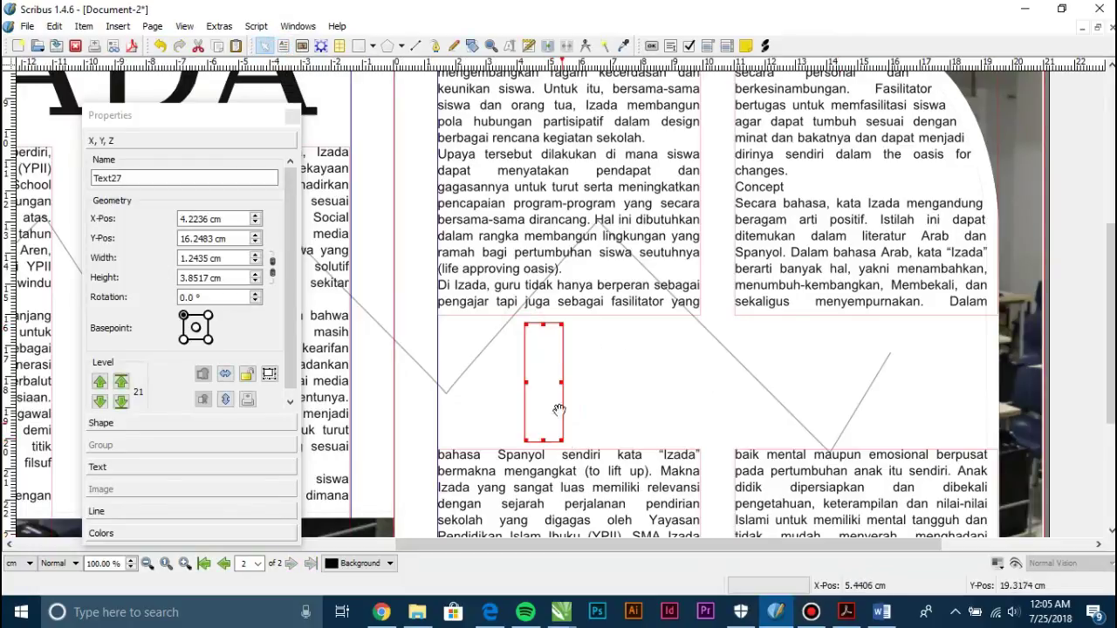
pyautogui.doubleClick(551, 387)
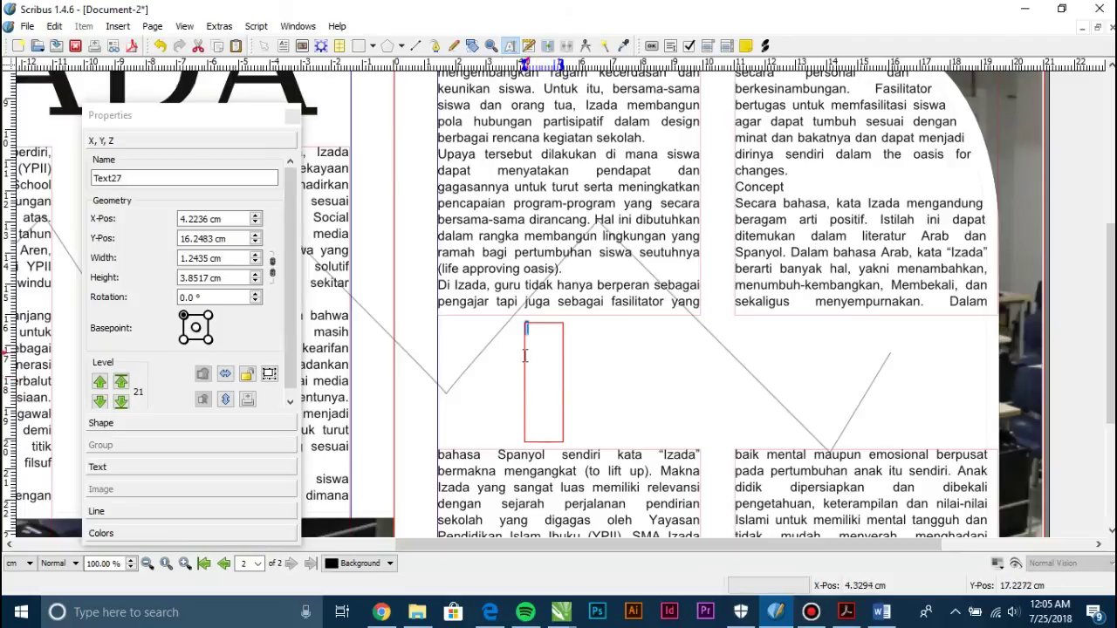
# Set the opening bracket's font size to 104 pt and clear the text selection
pyautogui.click(133, 465)
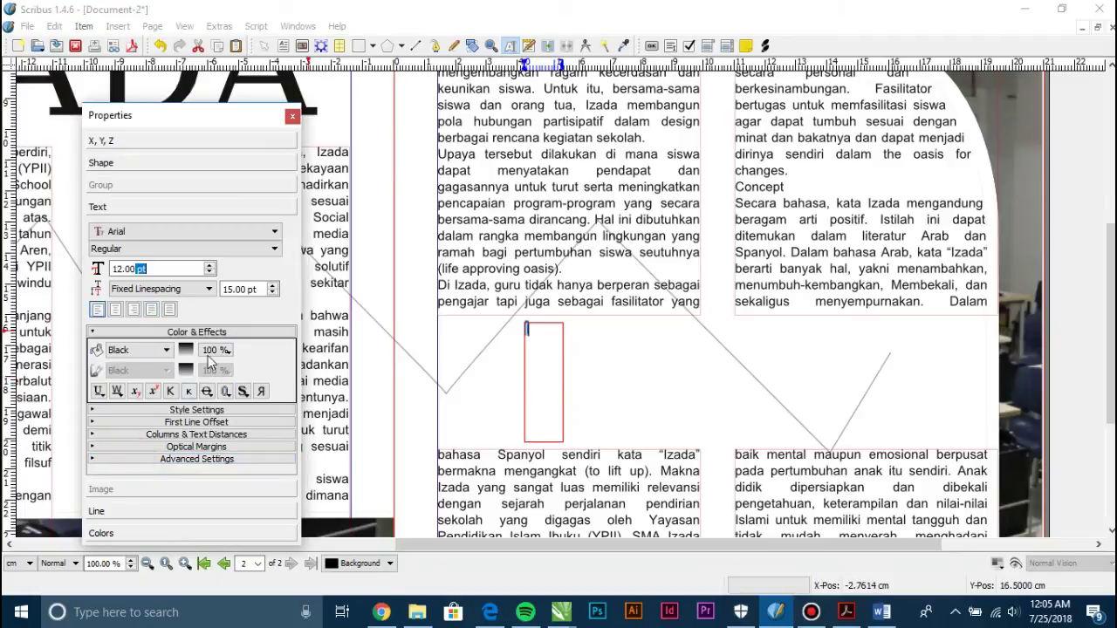
pyautogui.doubleClick(186, 268)
pyautogui.write('15')
pyautogui.press('Return')
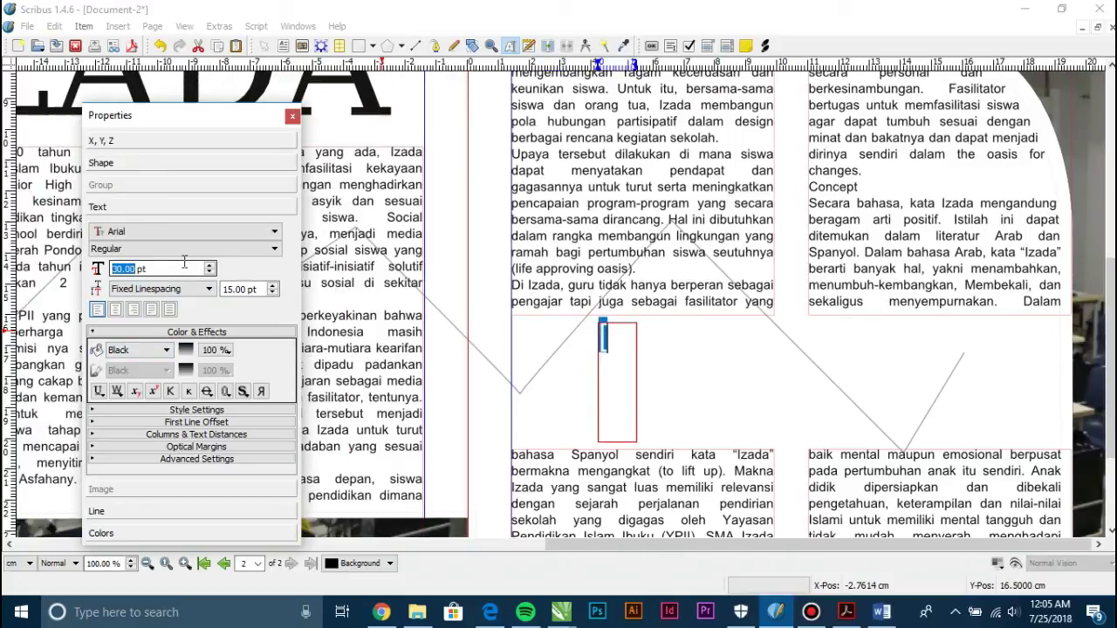
pyautogui.scroll(3, 184, 263)
pyautogui.scroll(5, 184, 263)
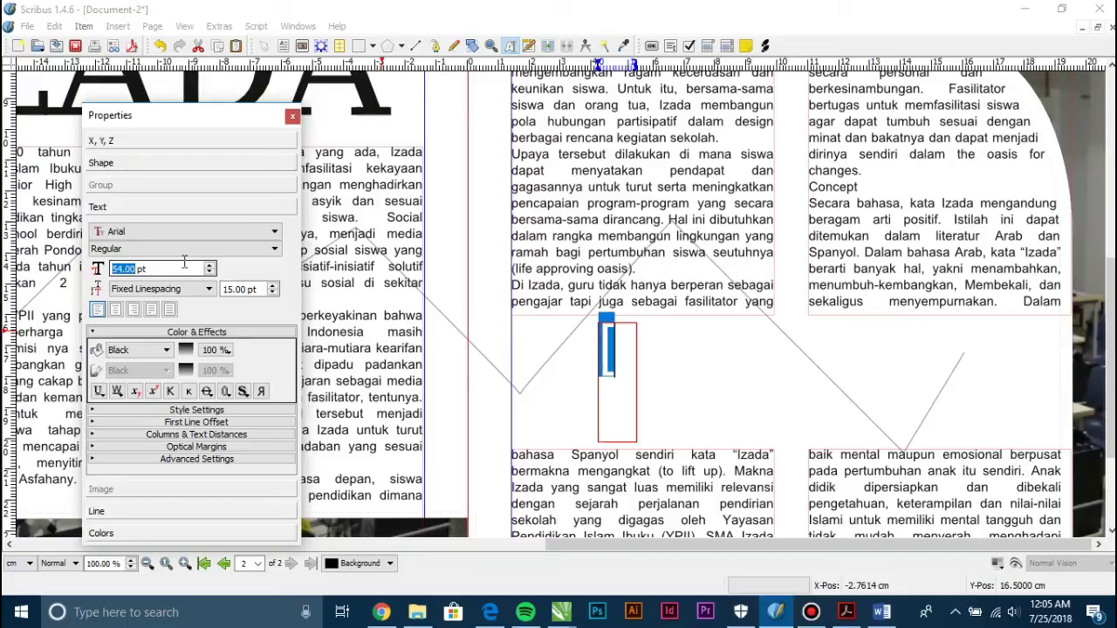
pyautogui.scroll(6, 184, 263)
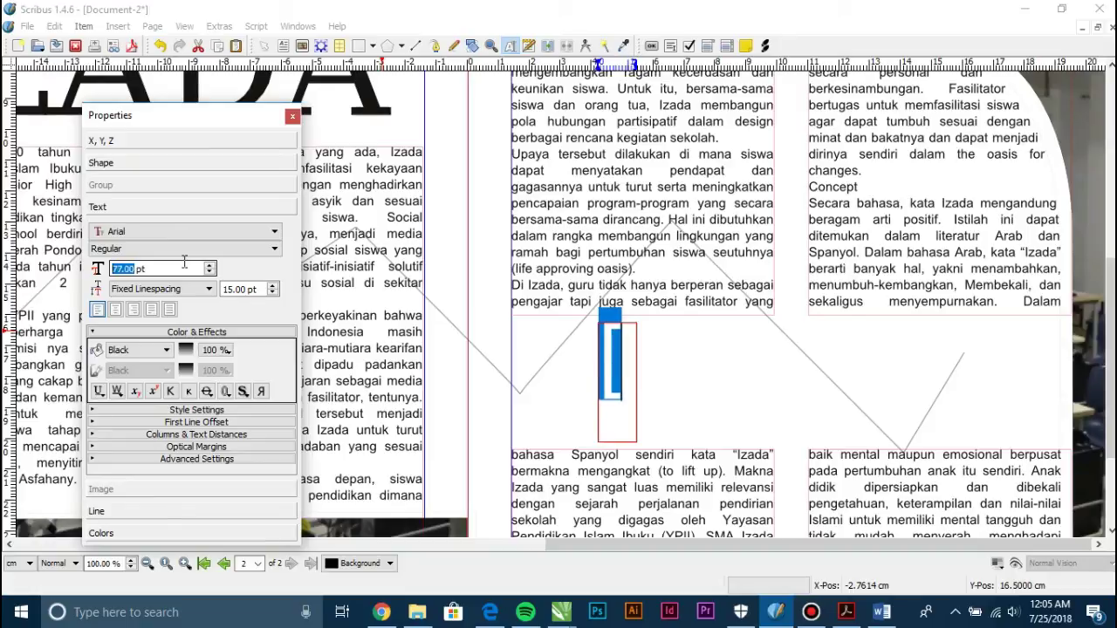
pyautogui.scroll(3, 184, 263)
pyautogui.scroll(11, 184, 268)
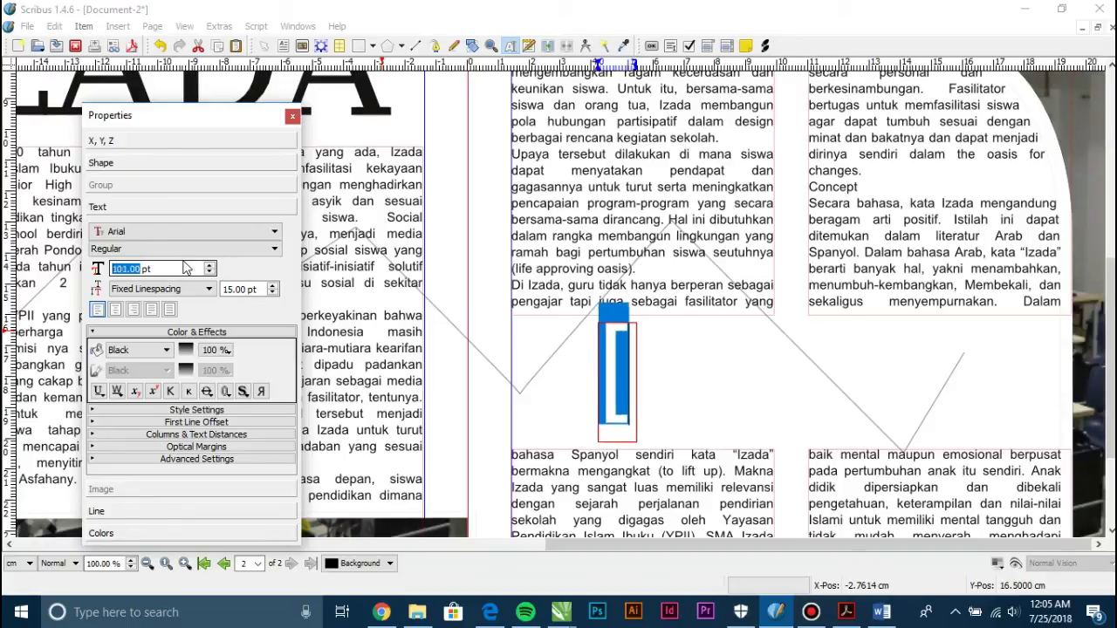
pyautogui.scroll(9, 184, 268)
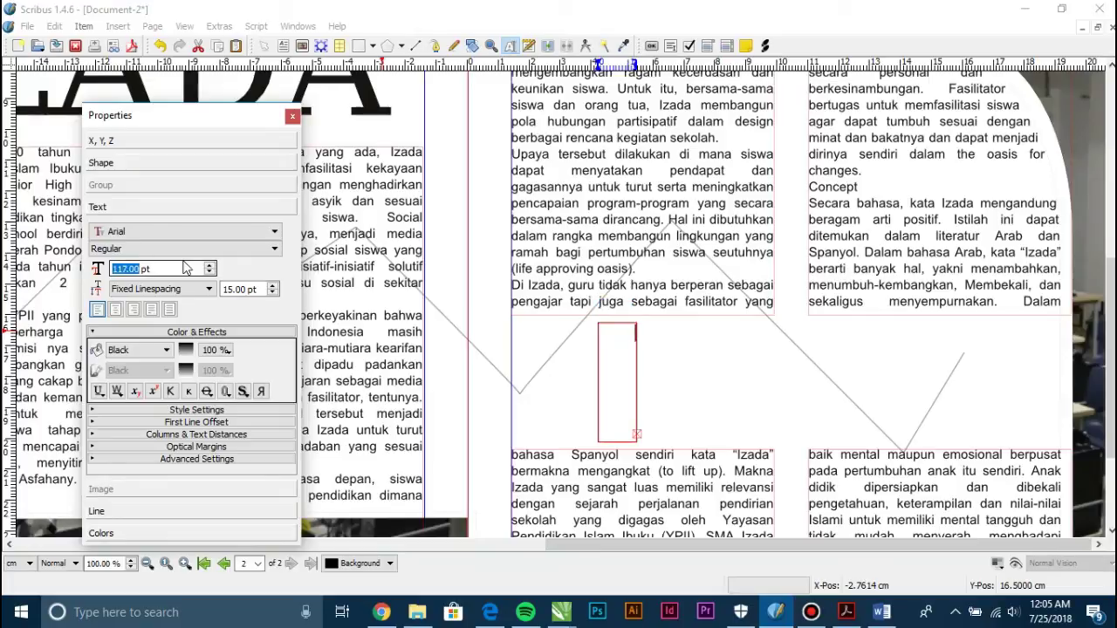
pyautogui.scroll(-2, 184, 268)
pyautogui.scroll(1, 184, 268)
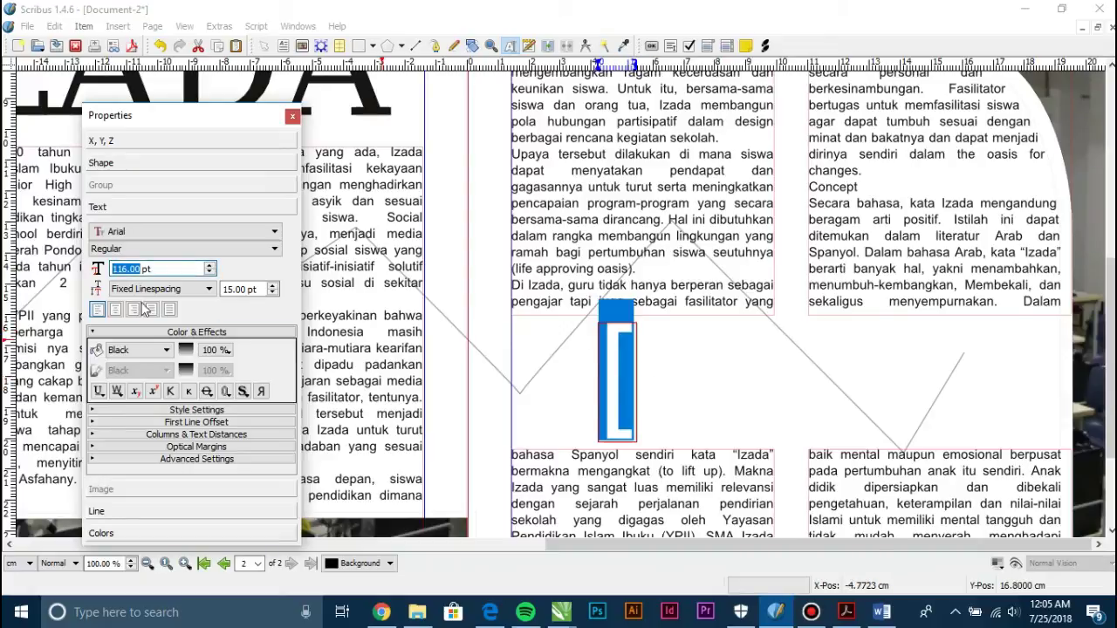
pyautogui.scroll(-10, 138, 268)
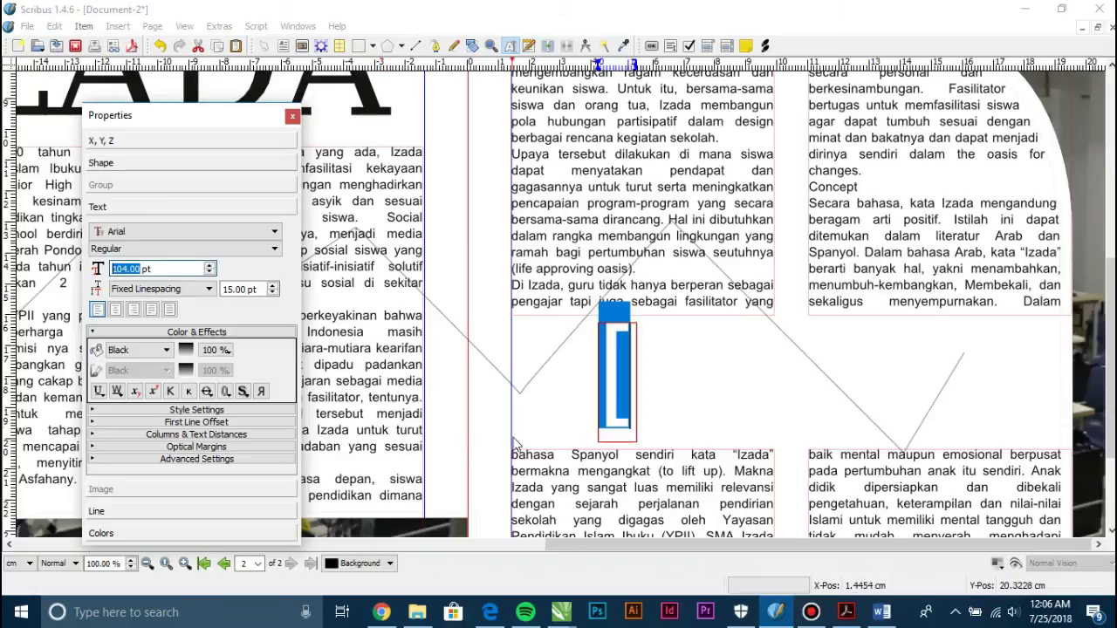
pyautogui.click(616, 393)
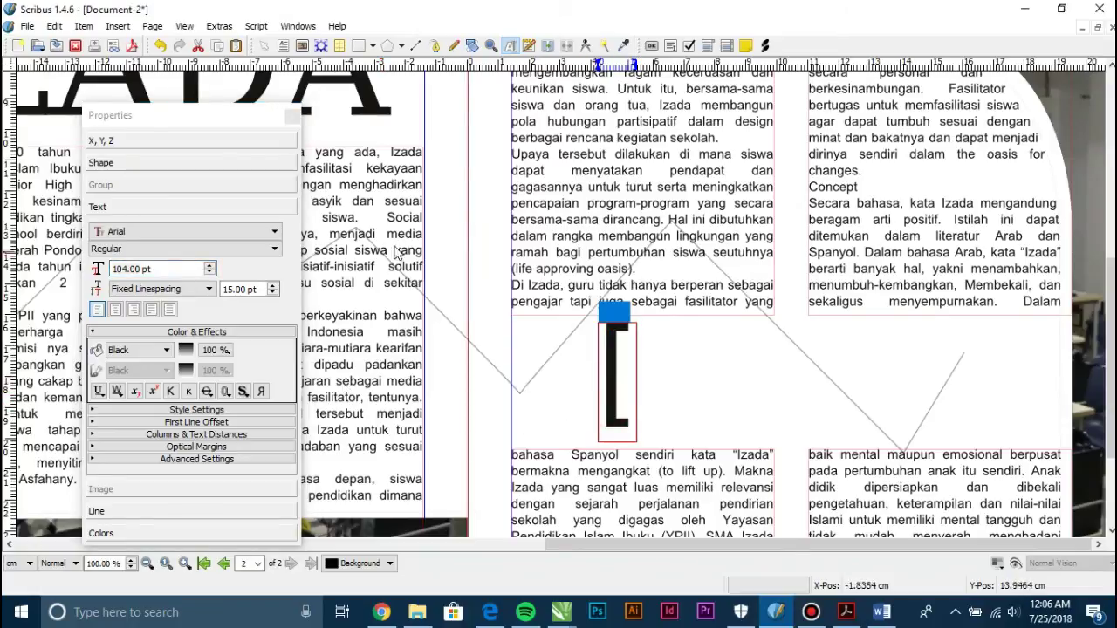
pyautogui.click(212, 125)
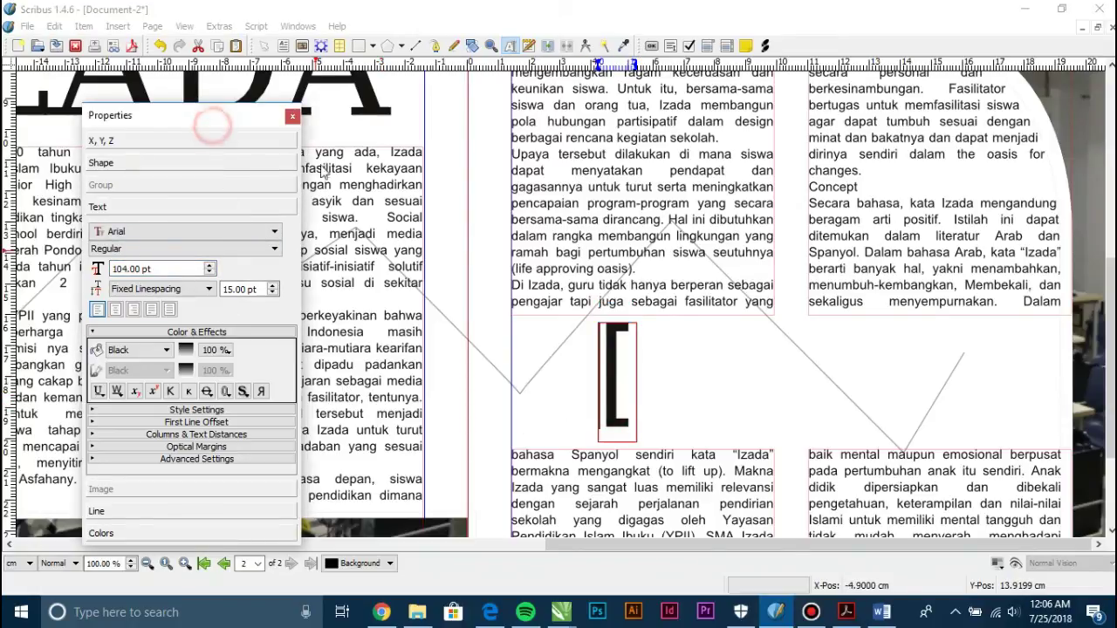
# Duplicate the opening bracket frame to X 14.9833 cm at the same height and flip the copy horizontally as the closing bracket
pyautogui.click(506, 361)
pyautogui.click(621, 366)
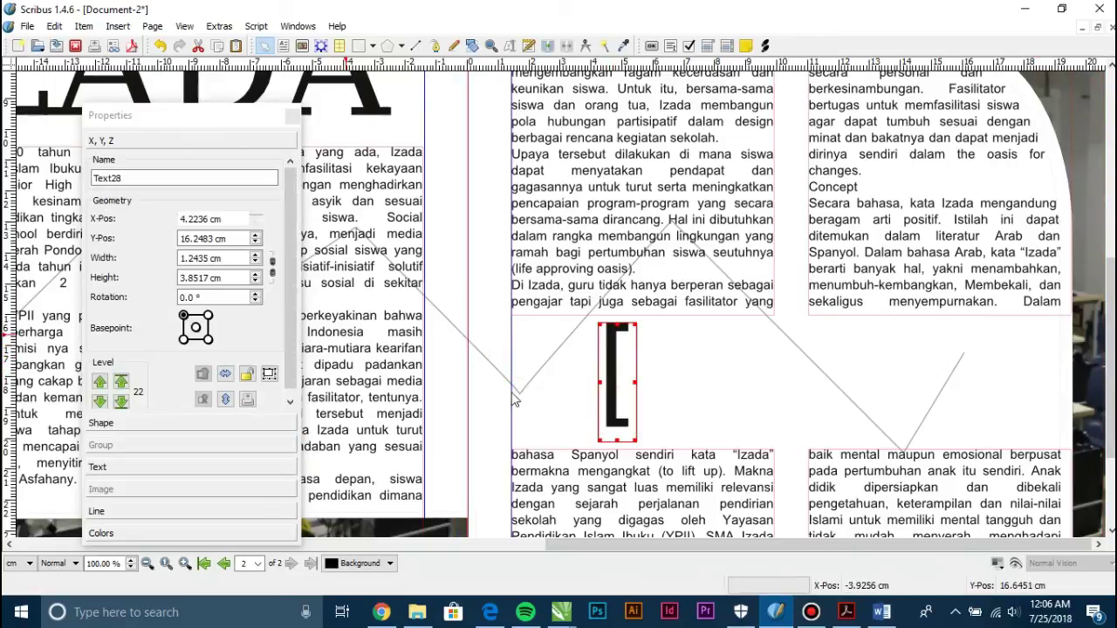
pyautogui.moveTo(617, 380); pyautogui.dragTo(948, 393)
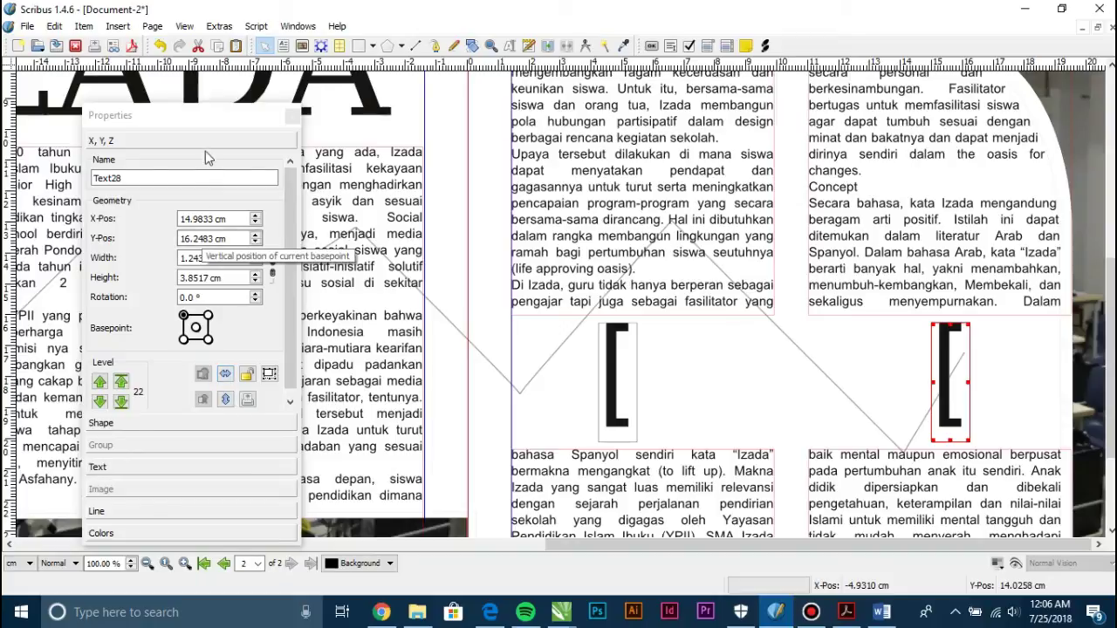
pyautogui.click(230, 377)
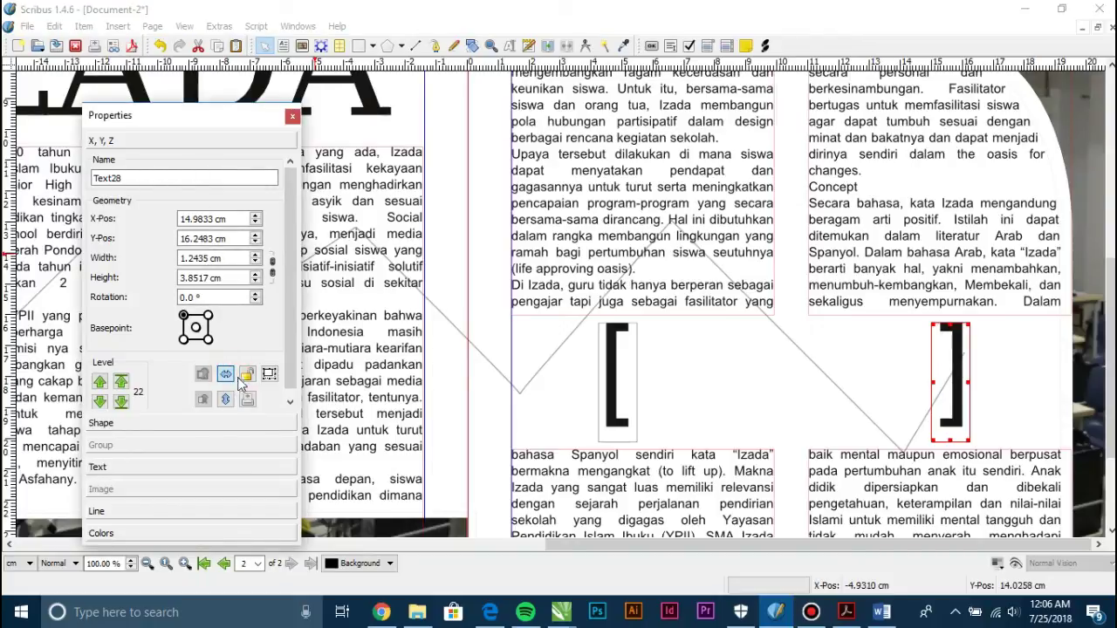
pyautogui.click(824, 26)
# Move both bracket frames together down to Y 16.5483 cm and deselect them
pyautogui.scroll(-1, 776, 389)
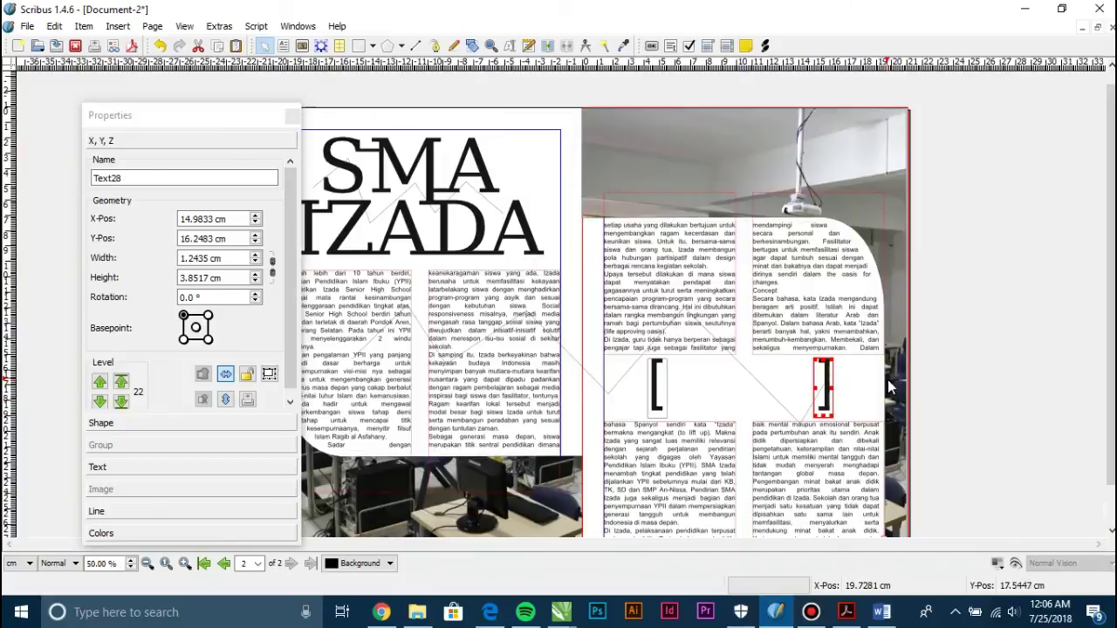
pyautogui.scroll(1, 896, 386)
pyautogui.moveTo(1017, 299); pyautogui.dragTo(357, 487)
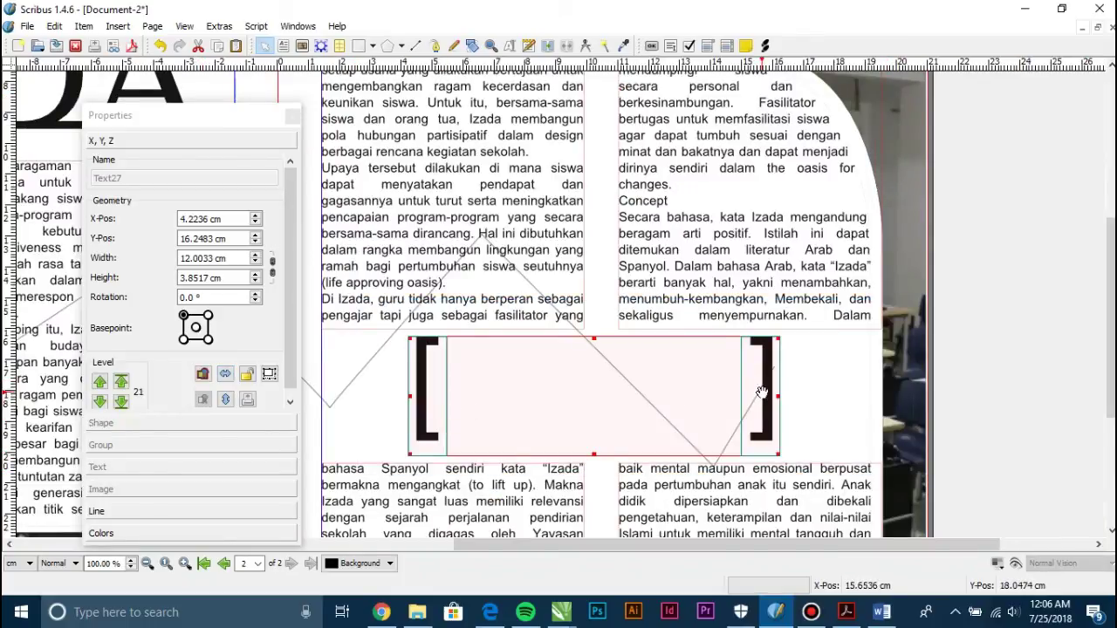
pyautogui.press('Down')
pyautogui.press('Down')
pyautogui.press('Down')
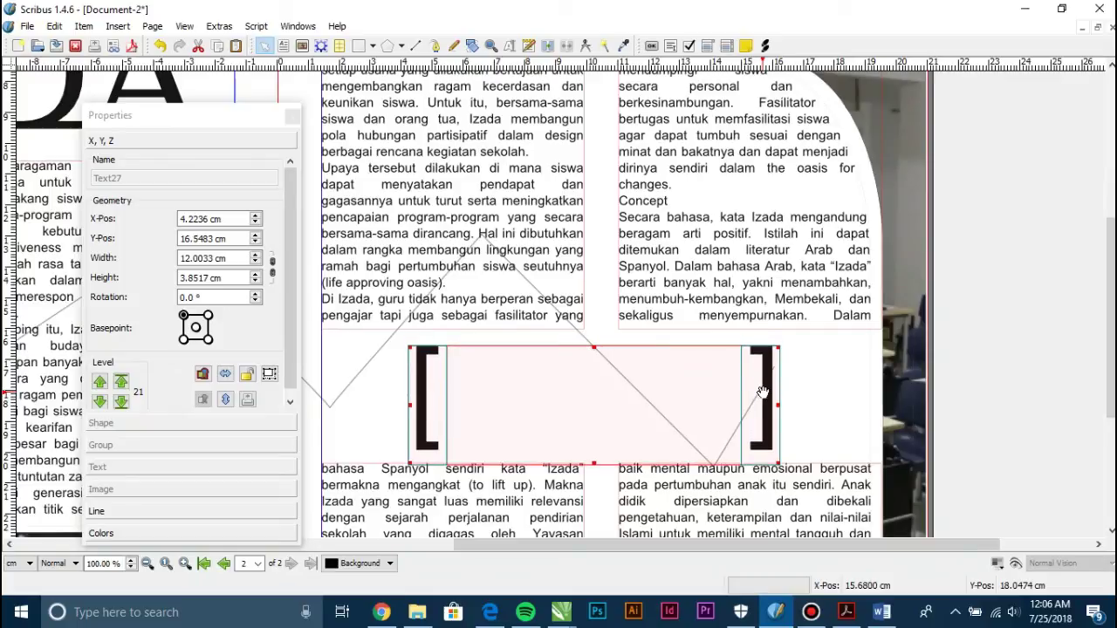
pyautogui.press('Down')
pyautogui.press('Up')
pyautogui.click(1002, 313)
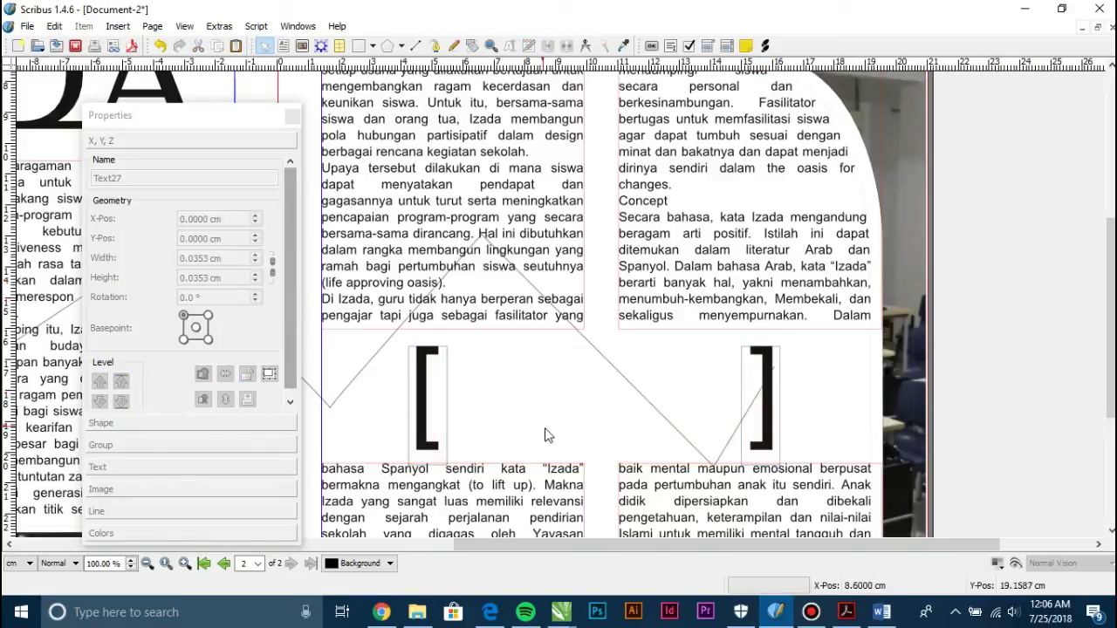
# Insert a text frame about 10 cm wide and 1.4 cm high between the brackets, containing "KELAS SENI RUPA DAN DESAIN" in quotation marks
pyautogui.click(287, 48)
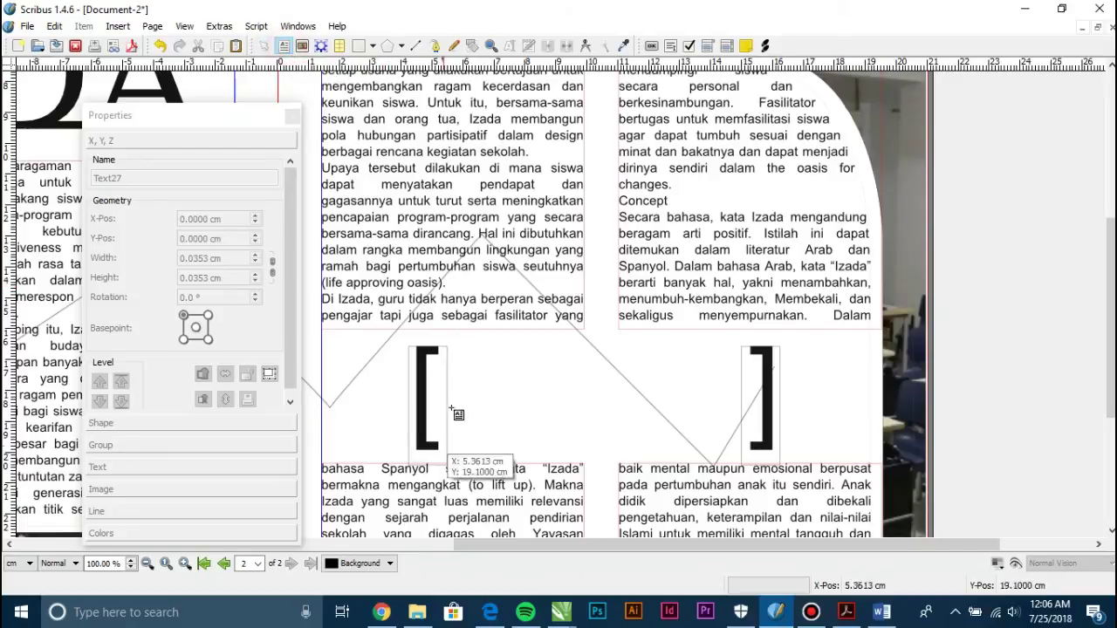
pyautogui.moveTo(439, 370); pyautogui.dragTo(749, 412)
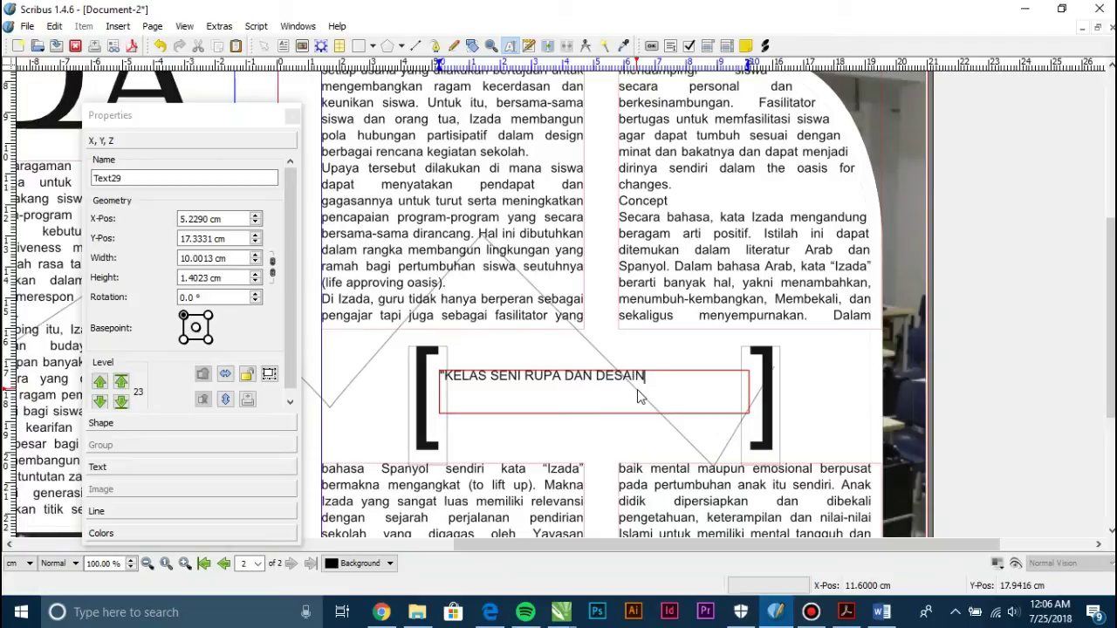
# Set the pull quote text to 17 pt and center it in its frame
pyautogui.hotkey('ctrl', 'a')
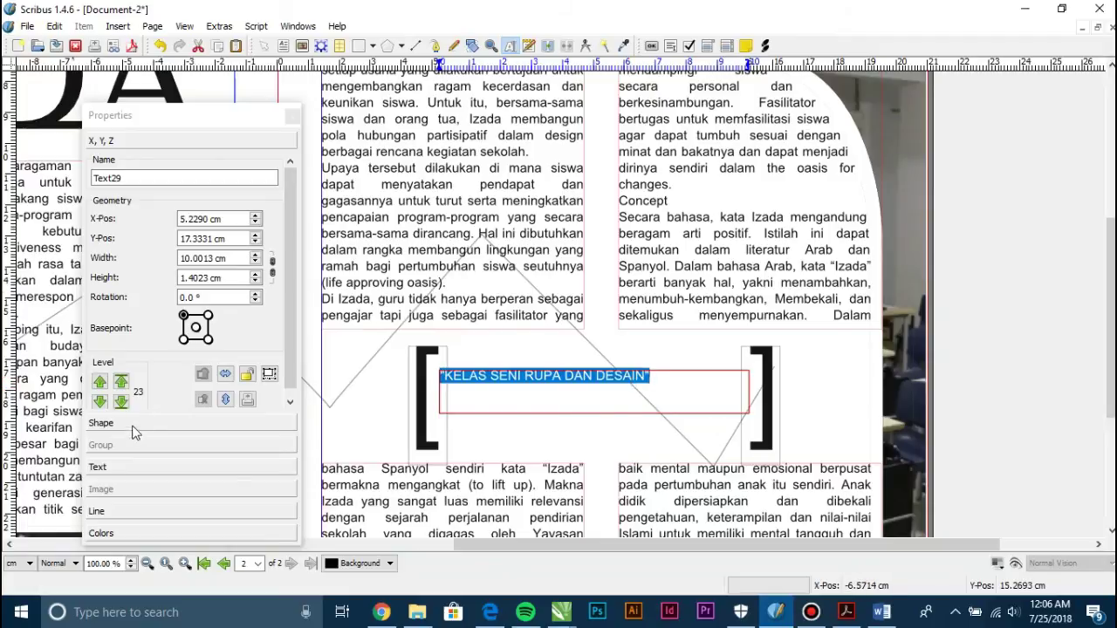
pyautogui.click(98, 467)
pyautogui.scroll(3, 159, 269)
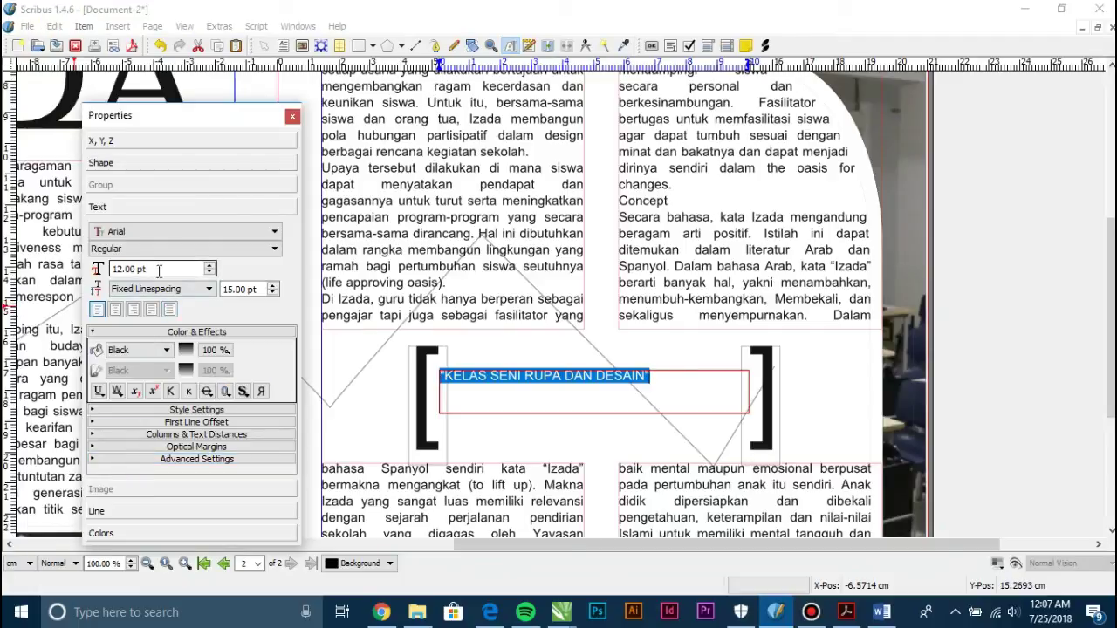
pyautogui.scroll(2, 159, 271)
pyautogui.scroll(1, 159, 270)
pyautogui.scroll(-3, 159, 271)
pyautogui.scroll(1, 159, 271)
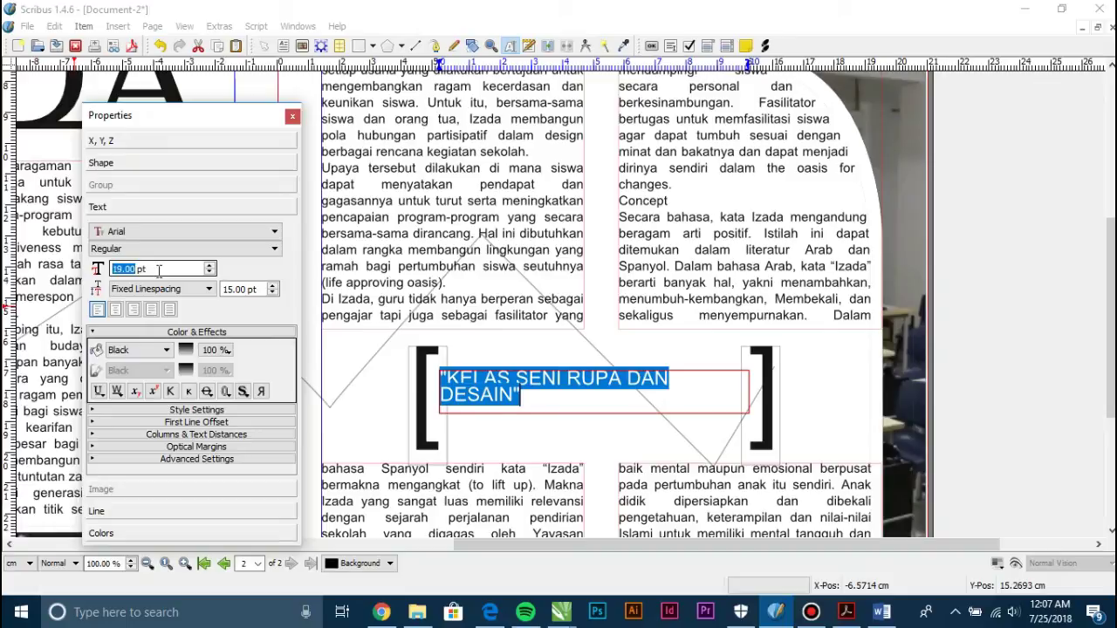
pyautogui.scroll(1, 159, 271)
pyautogui.click(116, 311)
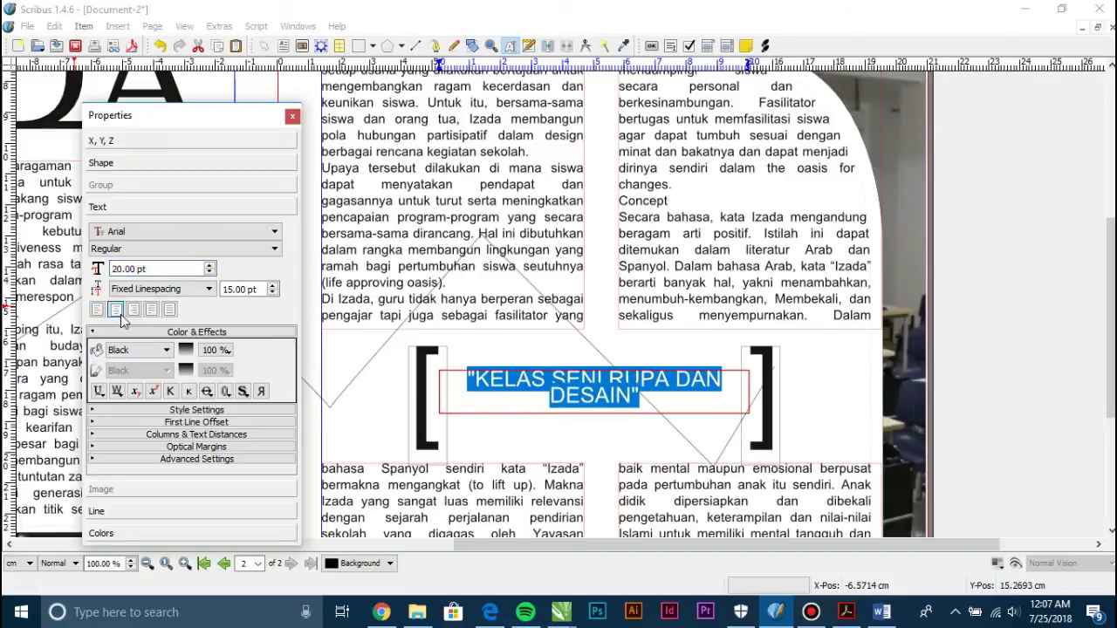
pyautogui.scroll(-4, 174, 273)
pyautogui.scroll(-1, 174, 274)
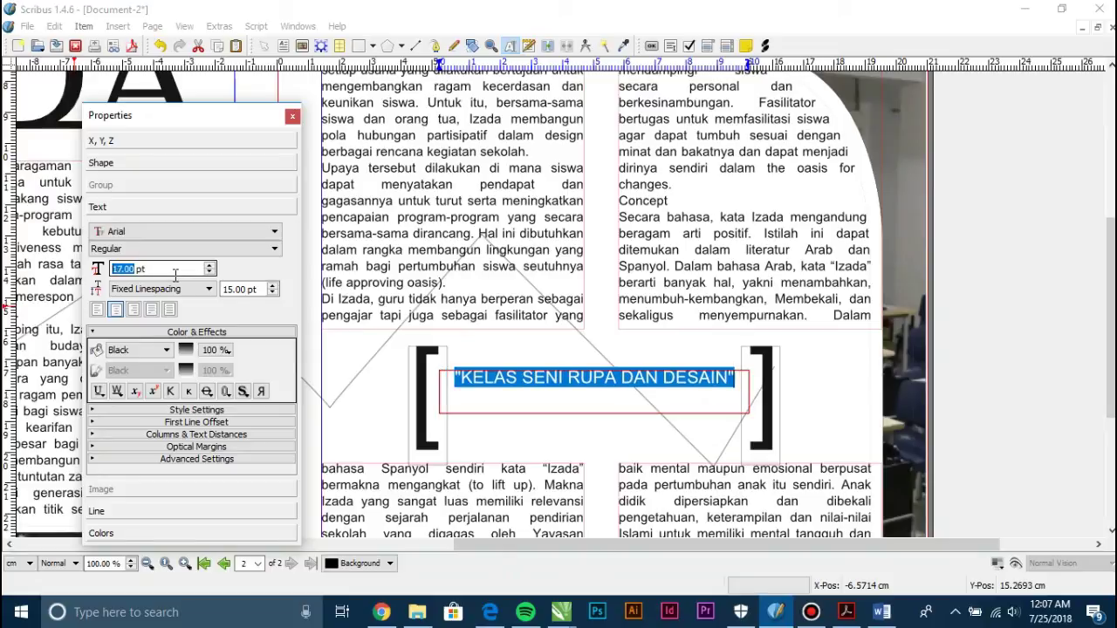
pyautogui.scroll(1, 175, 274)
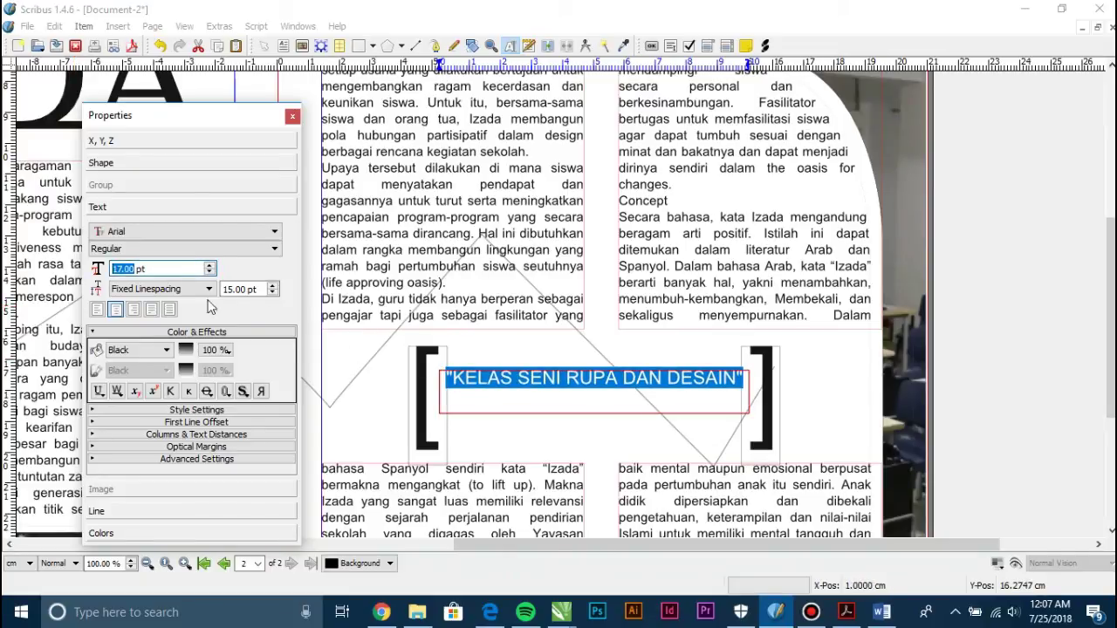
# Set the pull quote's font style to Bold and deselect its frame
pyautogui.click(144, 250)
pyautogui.scroll(1, 142, 253)
pyautogui.click(139, 260)
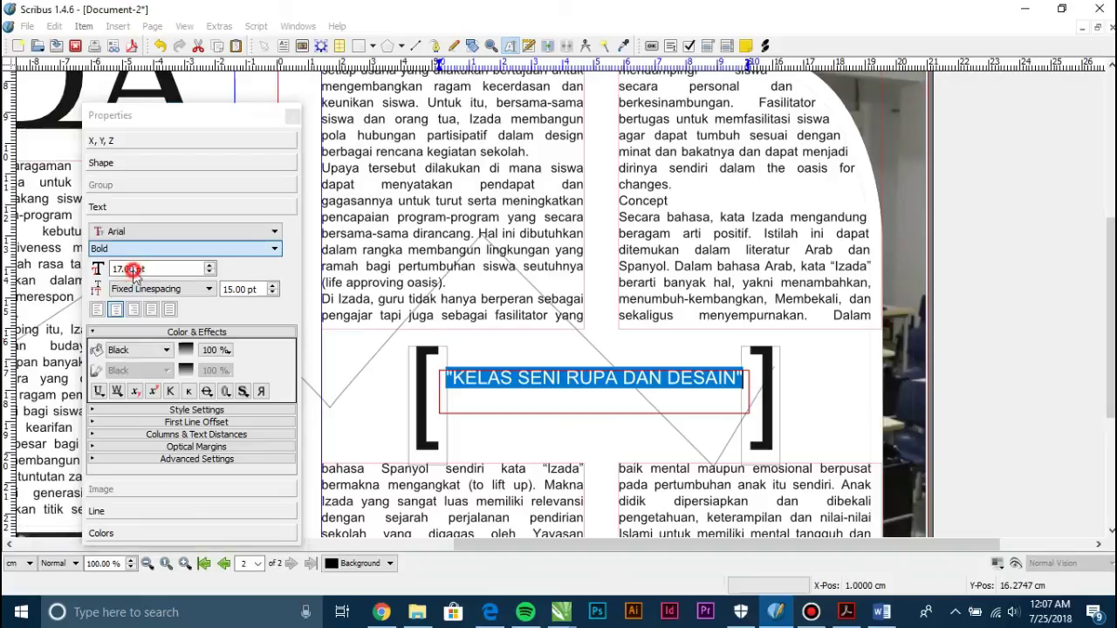
pyautogui.click(1004, 384)
# Move the pull quote frame down to about Y 17.83 cm between the brackets and deselect it
pyautogui.click(685, 382)
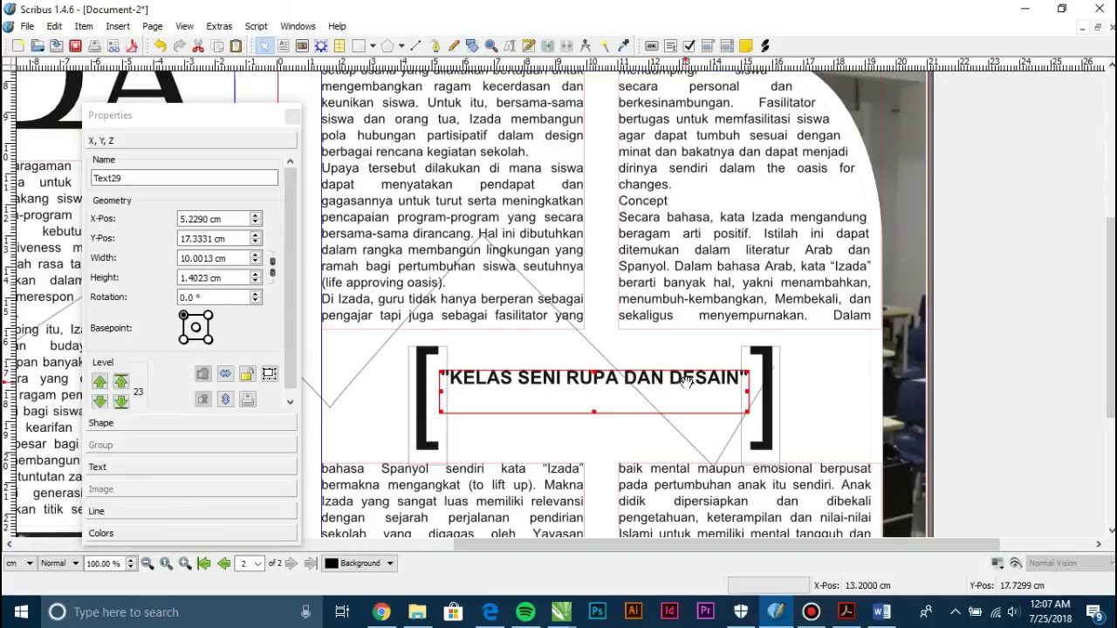
pyautogui.press('Down')
pyautogui.press('Down')
pyautogui.press('Down')
pyautogui.press('Down')
pyautogui.press('Down')
pyautogui.press('Down')
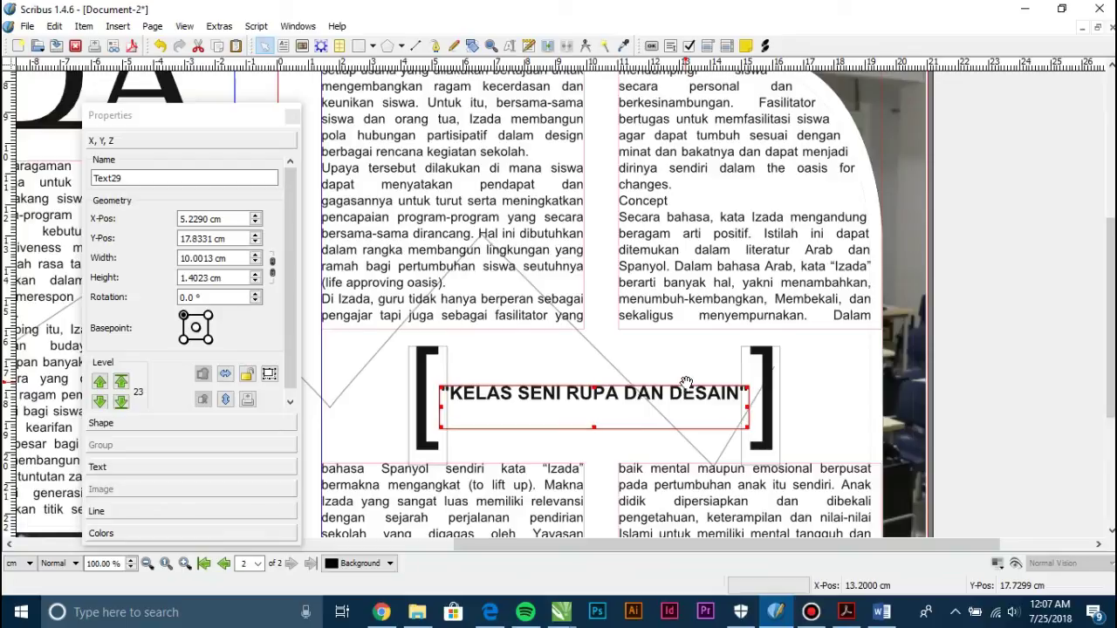
pyautogui.press('Up')
pyautogui.click(952, 357)
# Check the bracketed author byline at the end of page 2 in the reference PDF in Acrobat Reader, and return to Scribus
pyautogui.scroll(-1, 888, 361)
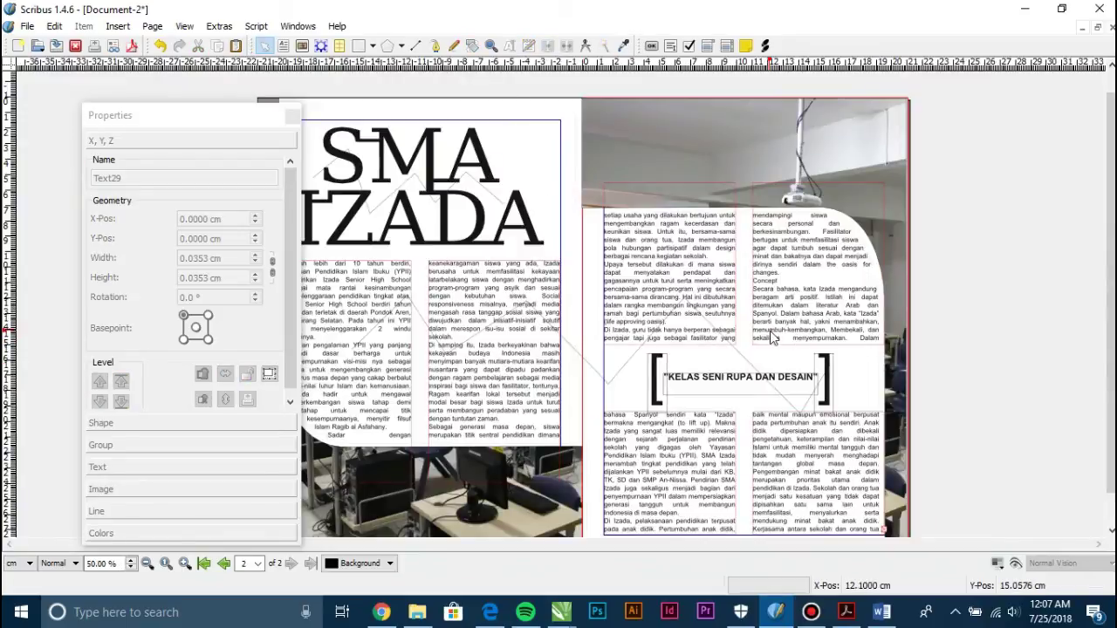
pyautogui.scroll(-1, 772, 338)
pyautogui.moveTo(217, 115); pyautogui.dragTo(314, 114)
pyautogui.scroll(1, 559, 288)
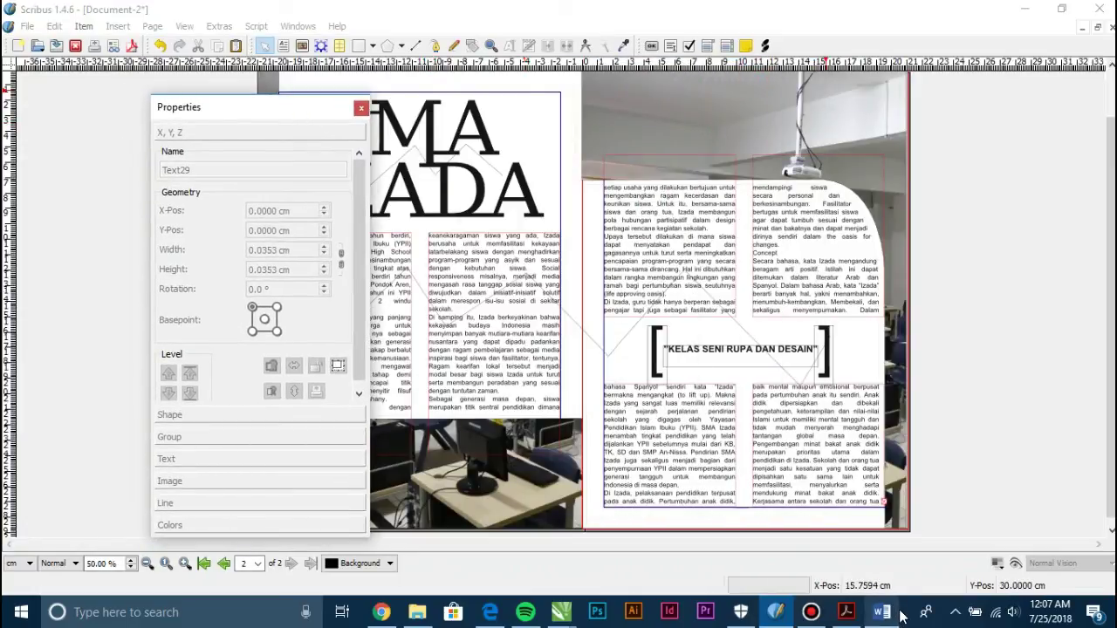
pyautogui.click(846, 615)
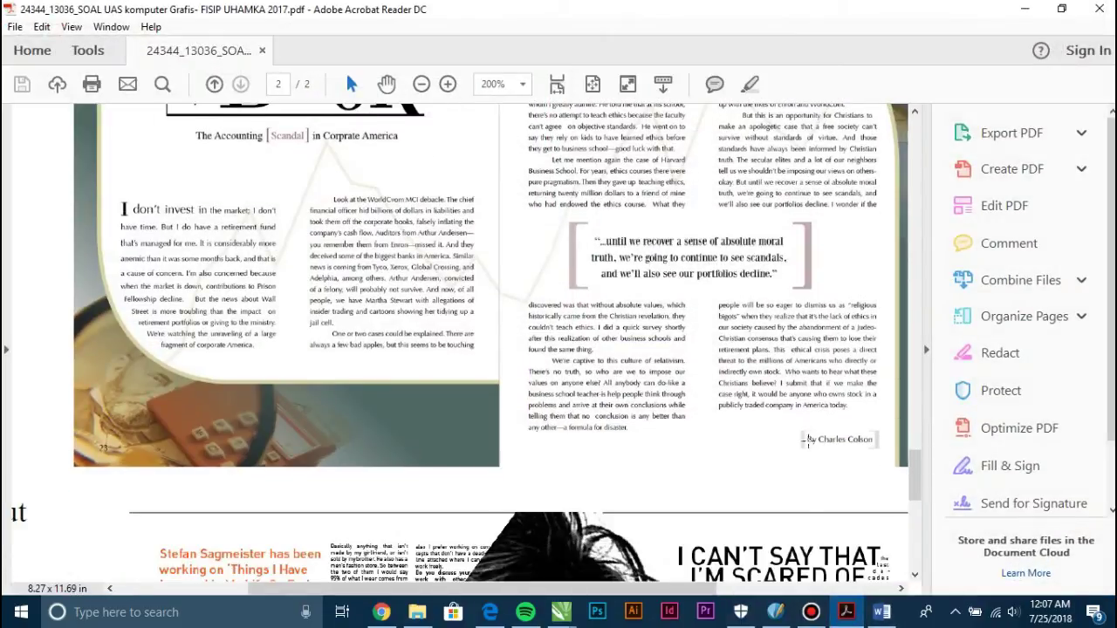
pyautogui.click(846, 612)
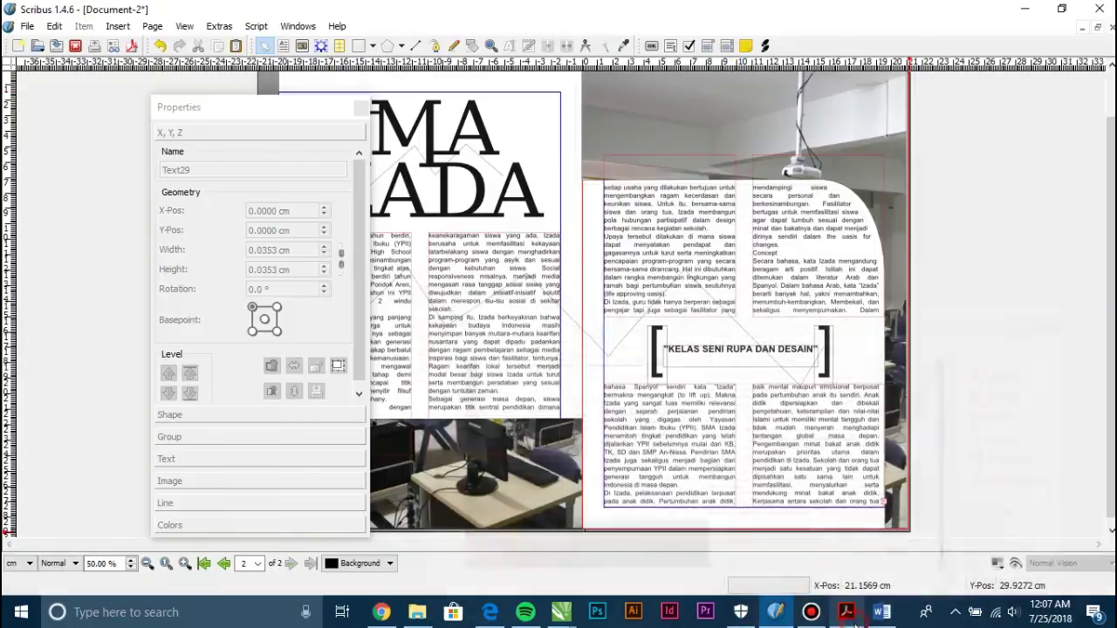
# Copy the bracketed pull quote frames below page 2's second column and scale the copy to about 6.58 by 1.02 cm
pyautogui.moveTo(935, 302); pyautogui.dragTo(625, 423)
pyautogui.hotkey('ctrl', 'c')
pyautogui.hotkey('ctrl', 'v')
pyautogui.moveTo(732, 350); pyautogui.dragTo(771, 493)
pyautogui.moveTo(690, 464); pyautogui.dragTo(813, 524)
pyautogui.scroll(2, 860, 534)
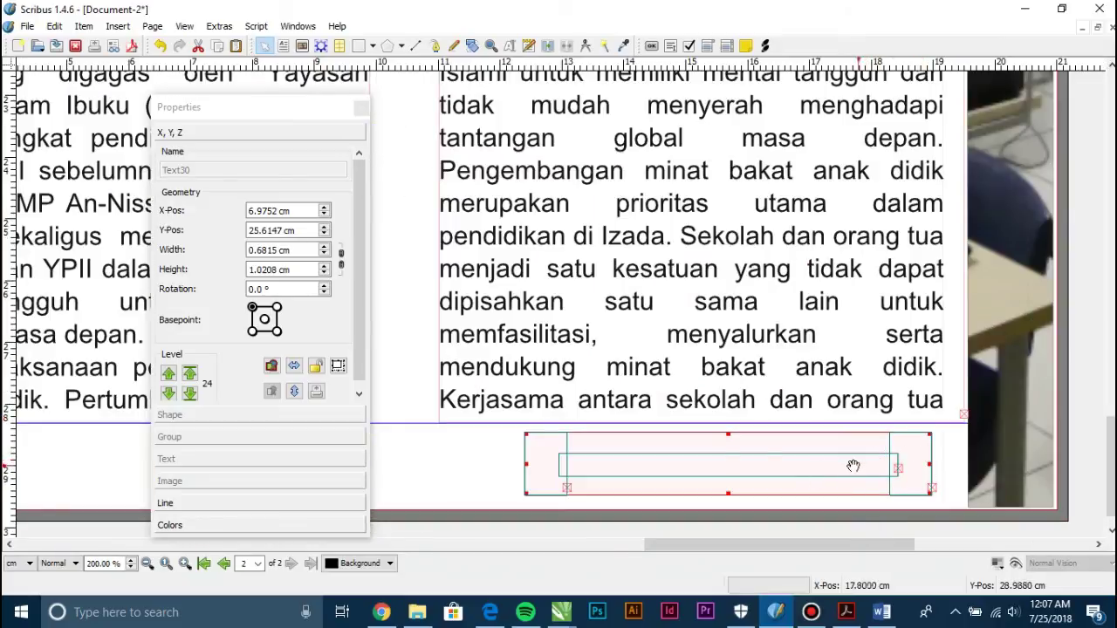
# Select only the opening bracket frame of the scaled copy and set its font size to 12 pt
pyautogui.click(548, 470)
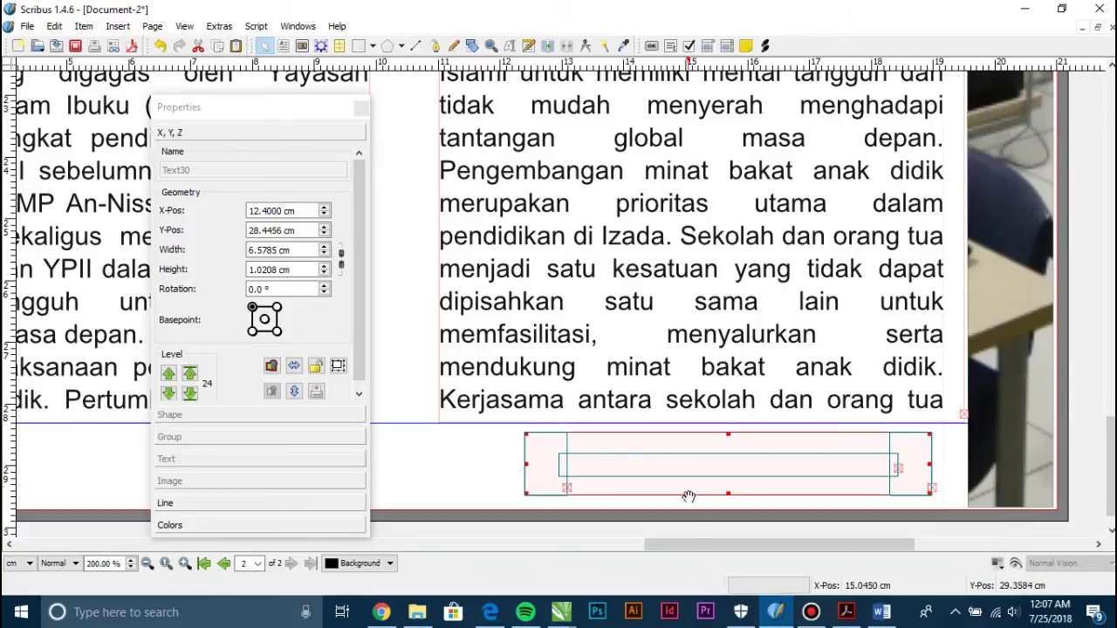
pyautogui.scroll(-1, 690, 482)
pyautogui.click(762, 498)
pyautogui.click(915, 455)
pyautogui.click(528, 425)
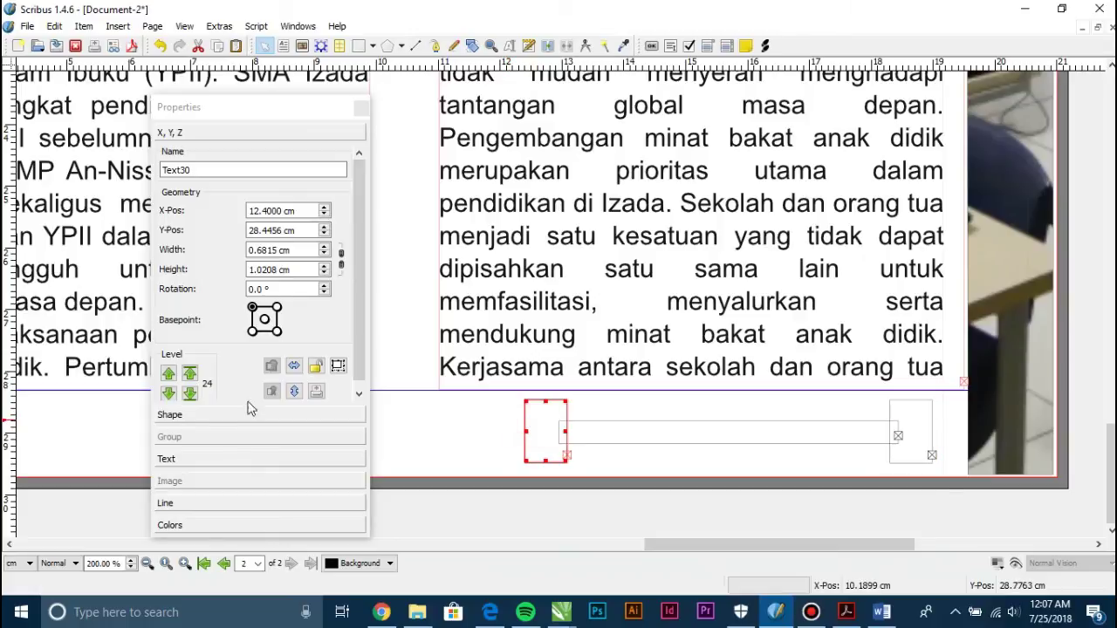
pyautogui.click(179, 460)
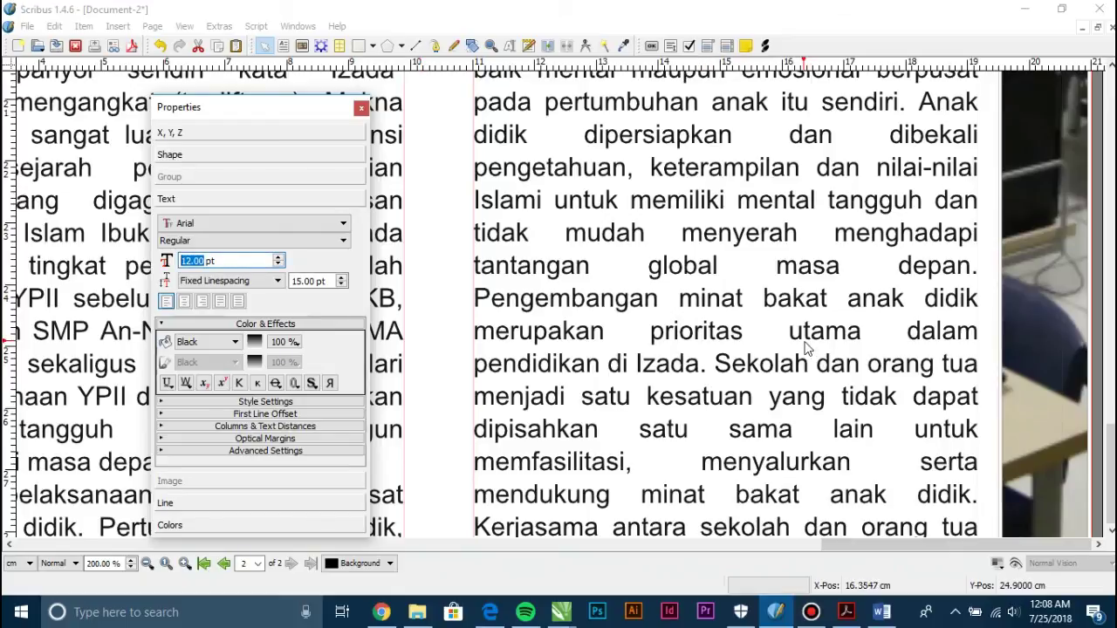
pyautogui.scroll(-1, 800, 351)
pyautogui.scroll(-1, 801, 351)
pyautogui.scroll(2, 789, 527)
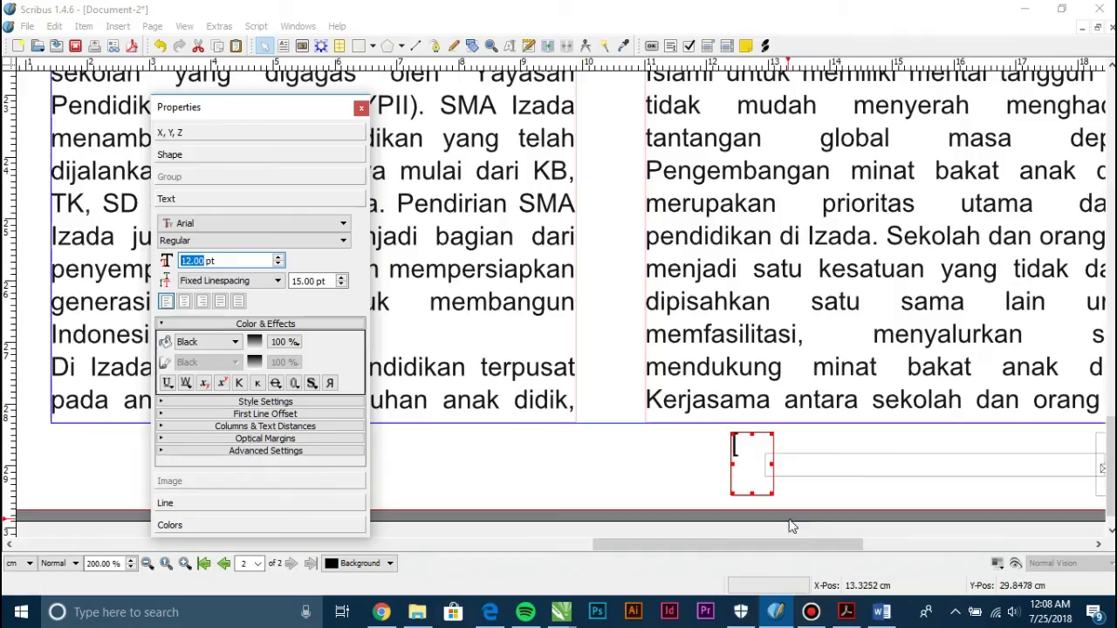
# Enlarge the opening bracket text below page 2's second column to 30 pt
pyautogui.doubleClick(745, 451)
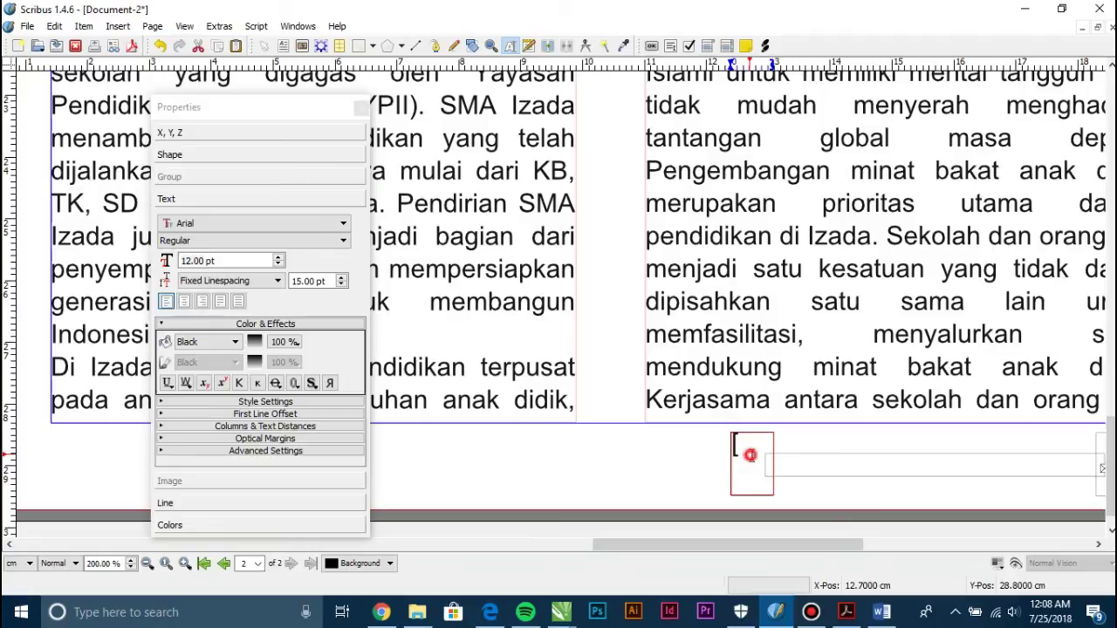
pyautogui.tripleClick(221, 260)
pyautogui.write('15')
pyautogui.press('Return')
pyautogui.scroll(9, 221, 260)
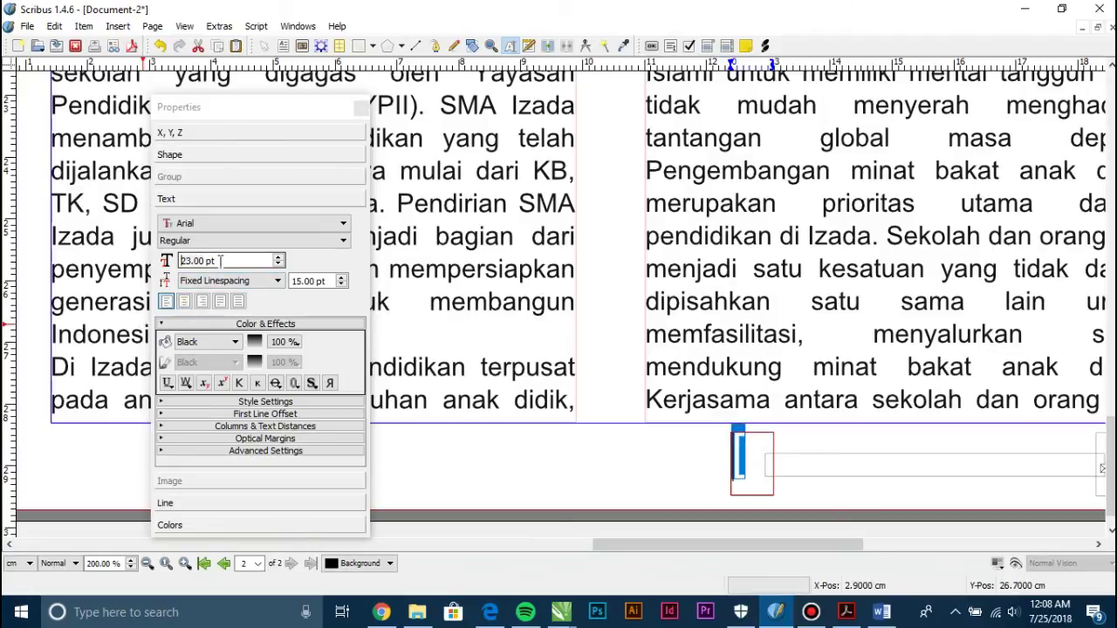
pyautogui.scroll(1, 221, 260)
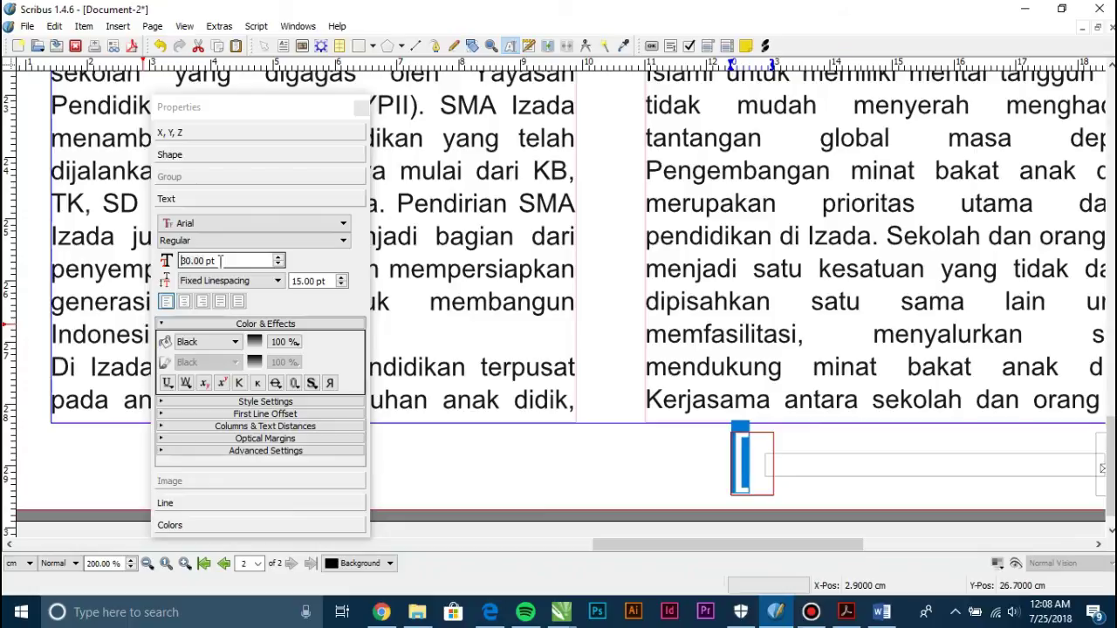
pyautogui.scroll(-1, 808, 485)
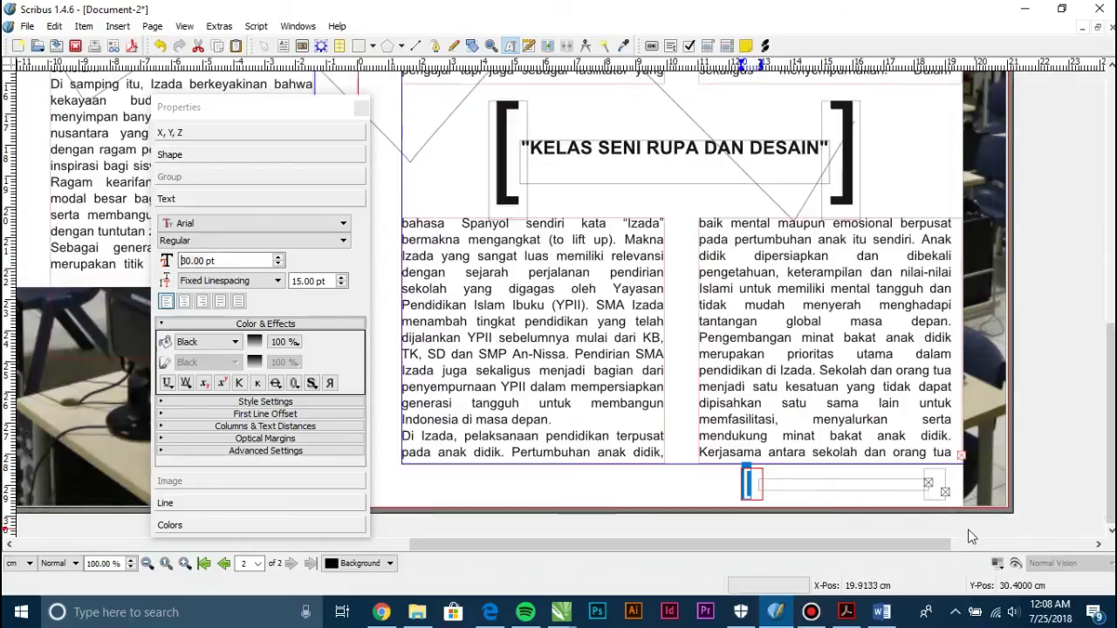
# Delete the copied closing bracket frame below page 2's second column
pyautogui.scroll(1, 1025, 504)
pyautogui.click(851, 494)
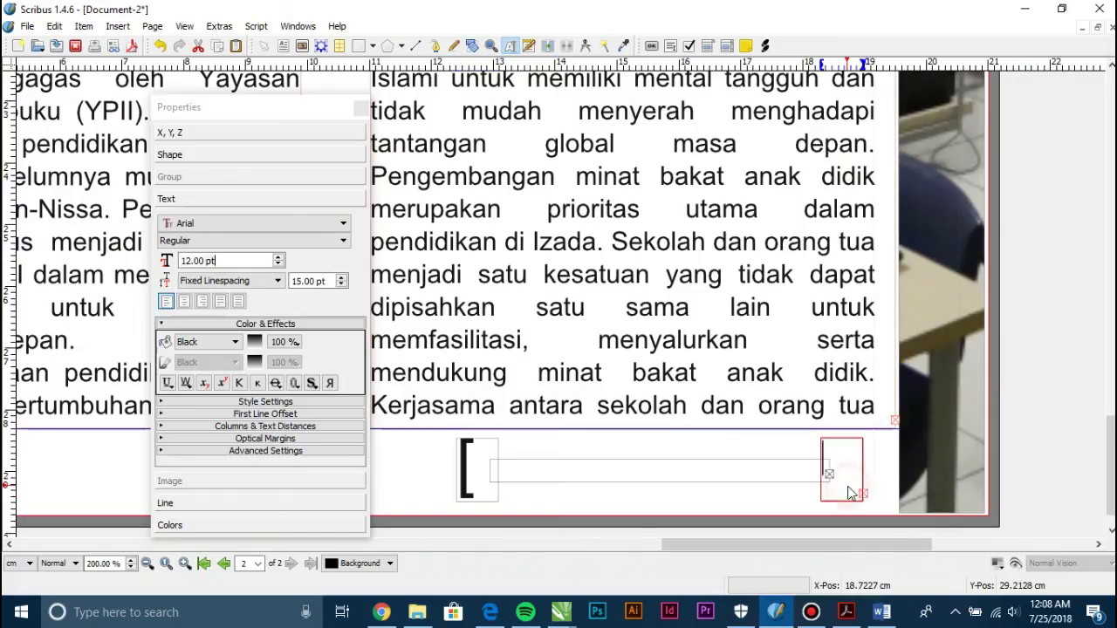
pyautogui.click(1018, 433)
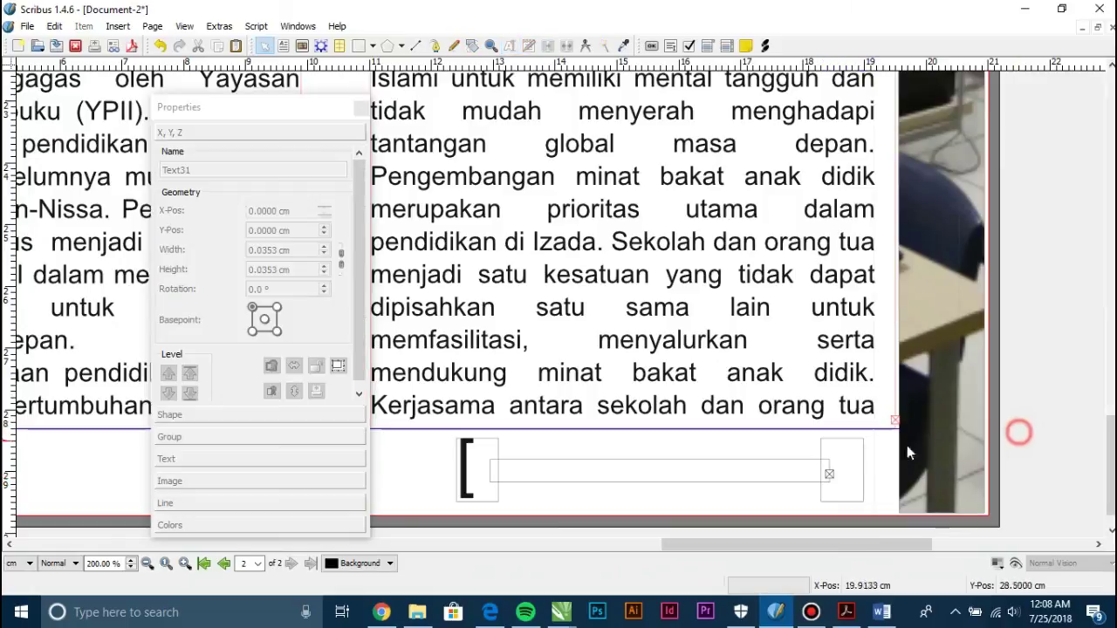
pyautogui.click(848, 464)
pyautogui.press('Delete')
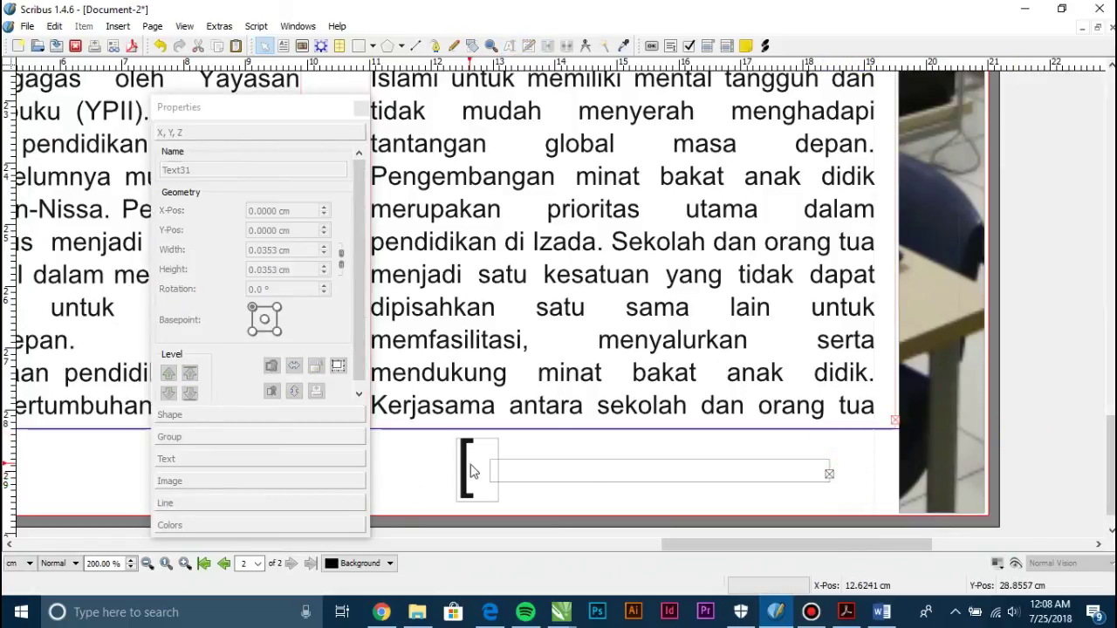
# Duplicate the opening bracket frame below page 2's second column, move the copy to about X 17.09 cm and flip it horizontally
pyautogui.click(463, 463)
pyautogui.hotkey('ctrl', 'v')
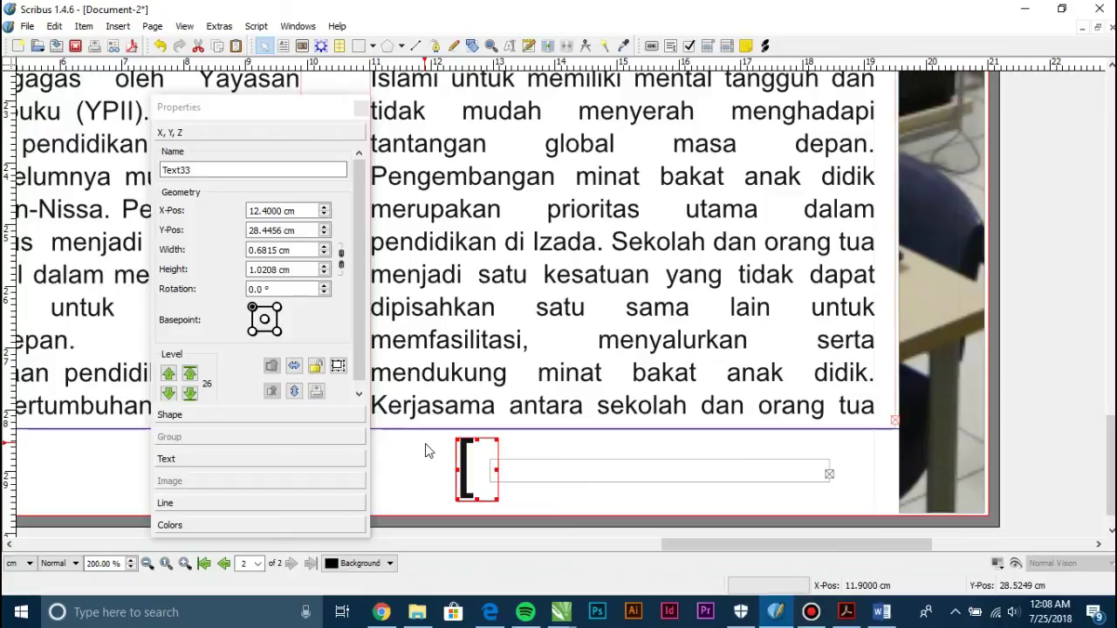
pyautogui.moveTo(467, 469)
pyautogui.mouseDown()
pyautogui.moveTo(818, 469)
pyautogui.moveTo(706, 469)
pyautogui.moveTo(758, 469)
pyautogui.mouseUp()
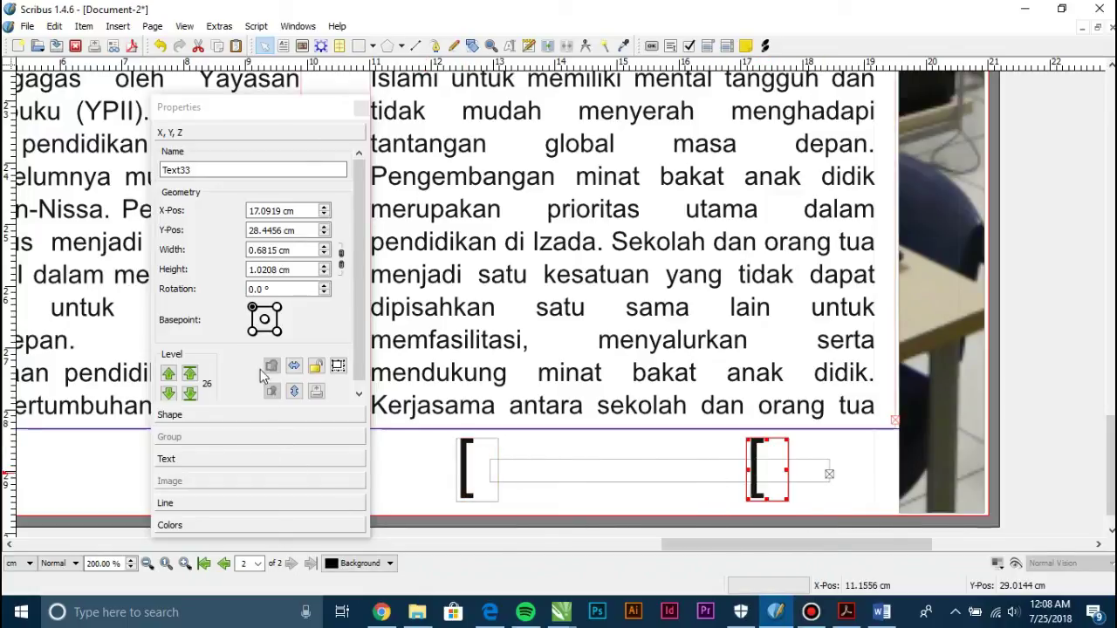
pyautogui.click(294, 365)
# Replace the empty text frame between the two small brackets with a new one about 4.50 by 0.50 cm
pyautogui.click(615, 470)
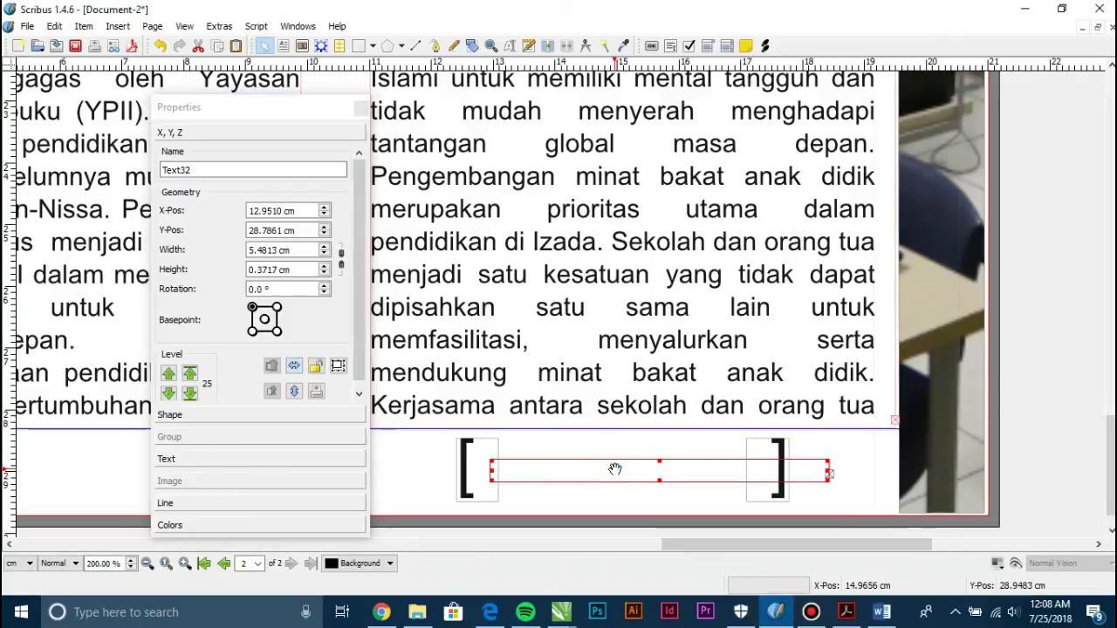
pyautogui.press('Delete')
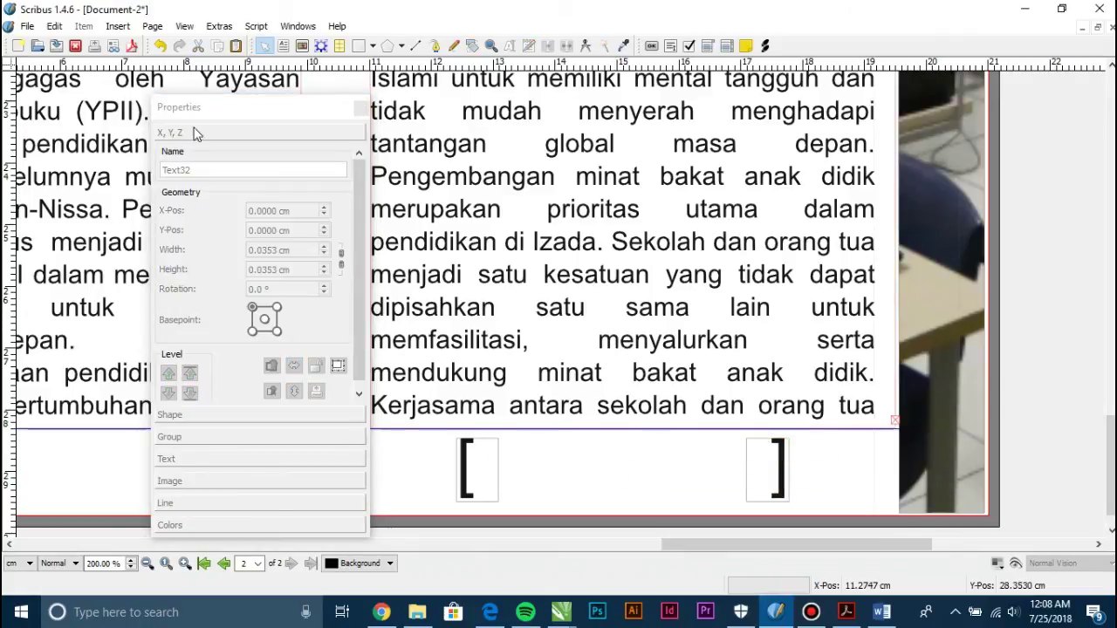
pyautogui.click(284, 45)
pyautogui.moveTo(482, 454); pyautogui.dragTo(759, 485)
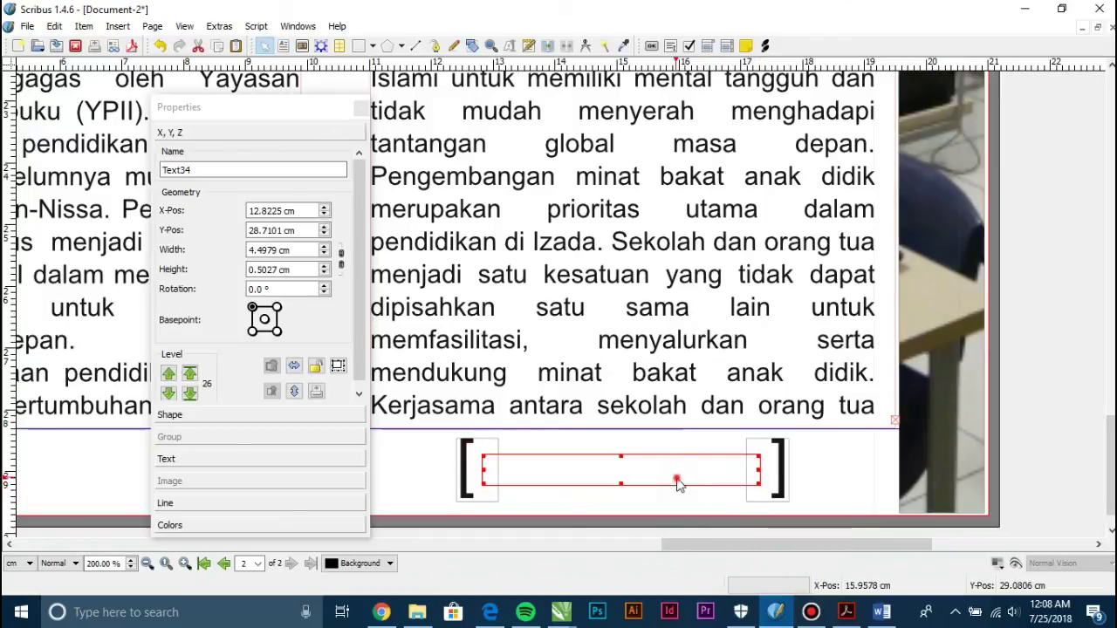
# Enter the byline BY K S R D in the new text frame between the small brackets
pyautogui.doubleClick(679, 480)
pyautogui.write('BY ')
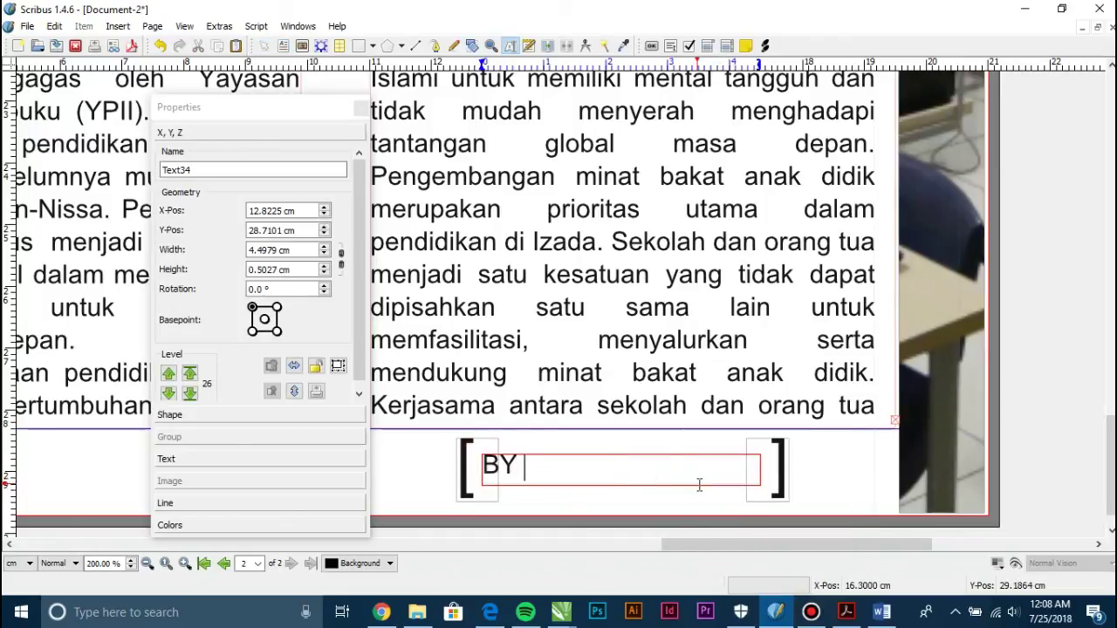
pyautogui.write('KS')
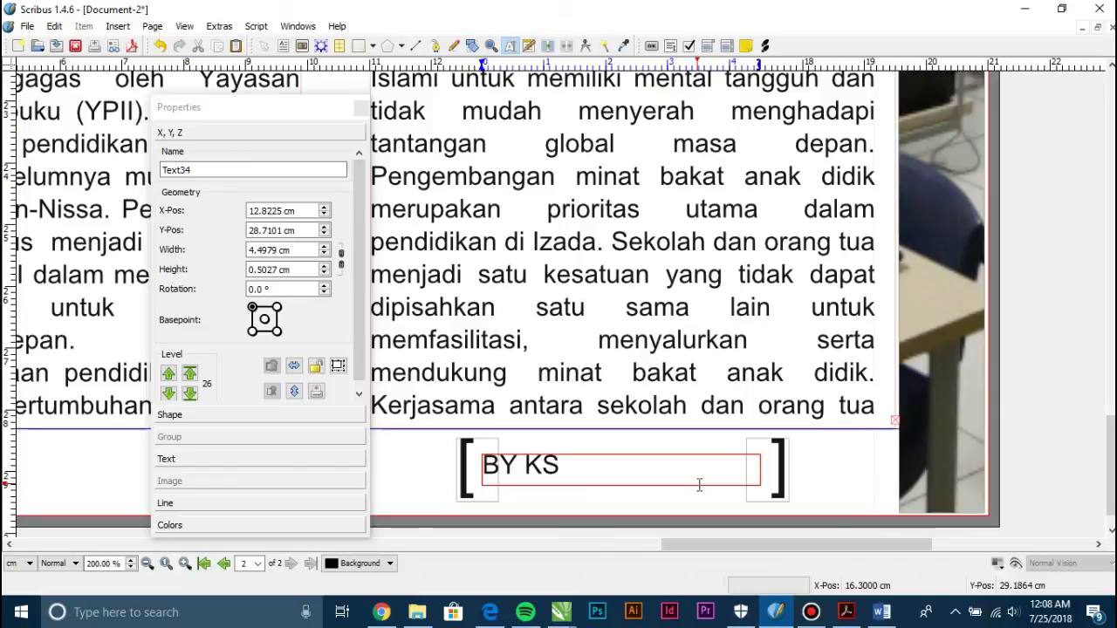
pyautogui.write('  R SD')
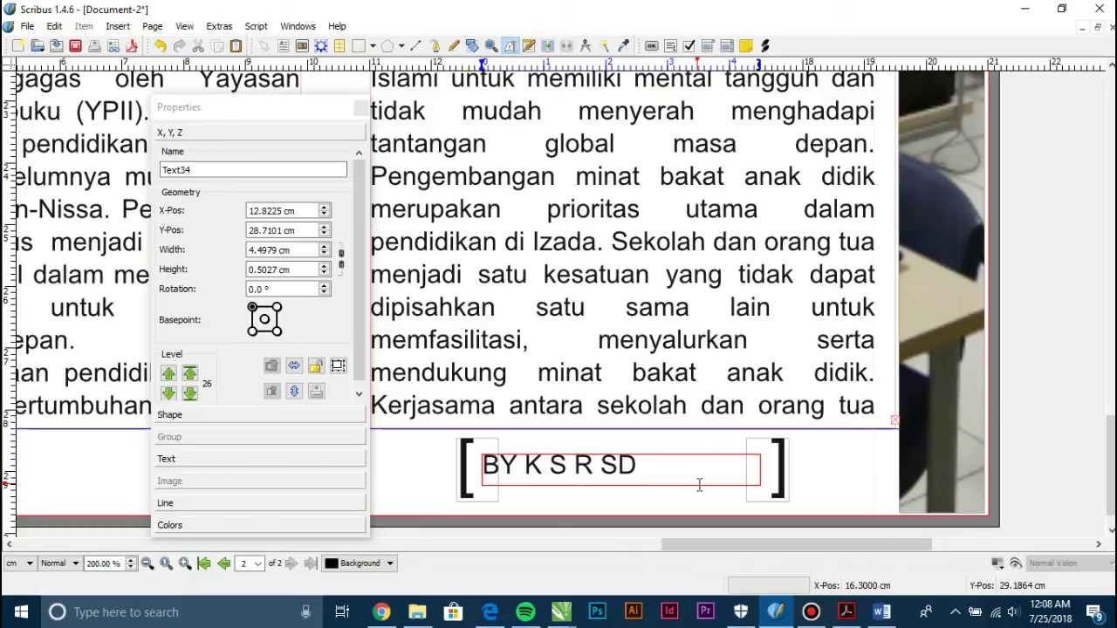
pyautogui.press('BackSpace')
pyautogui.press('BackSpace')
pyautogui.write('D')
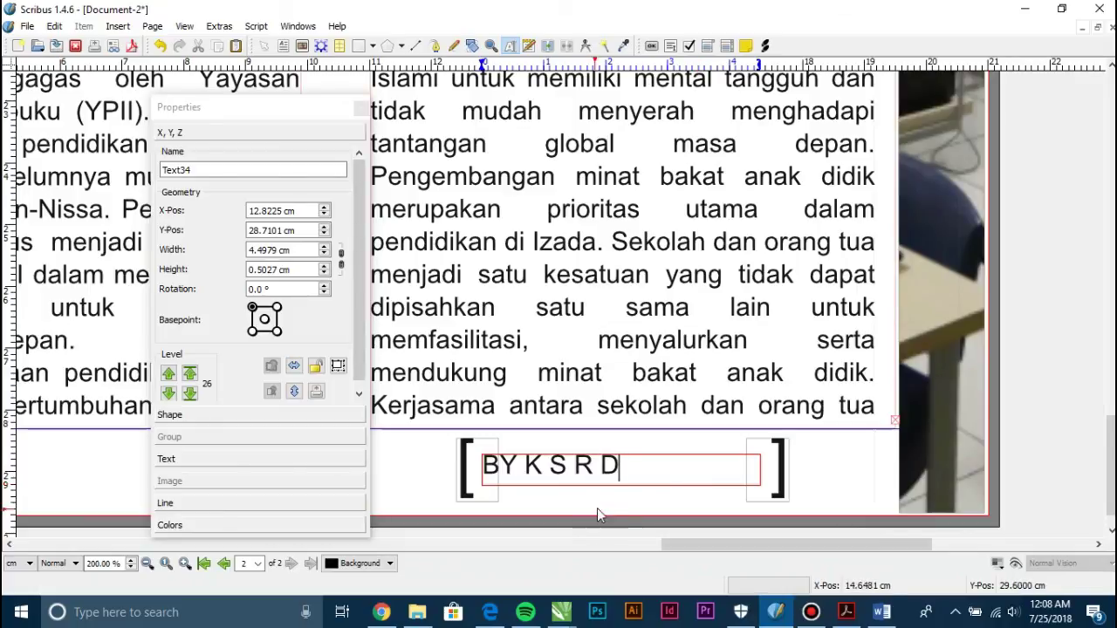
# Enclose K S R D in double quotation marks within the byline and deselect the frame
pyautogui.press('Left')
pyautogui.press('Left')
pyautogui.press('Left')
pyautogui.press('Left')
pyautogui.press('Left')
pyautogui.press('Left')
pyautogui.press('Left')
pyautogui.write('"')
pyautogui.press('Right')
pyautogui.press('Right')
pyautogui.press('Right')
pyautogui.press('Right')
pyautogui.press('Right')
pyautogui.press('Right')
pyautogui.press('Right')
pyautogui.write('"')
pyautogui.press('Left')
pyautogui.press('Left')
pyautogui.press('Left')
pyautogui.press('Left')
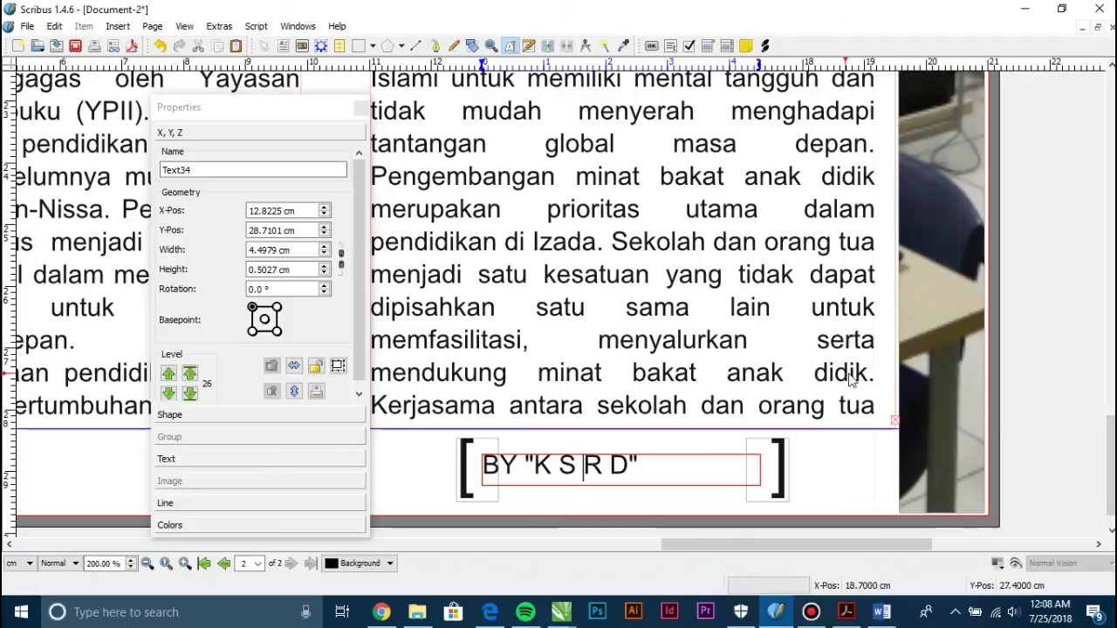
pyautogui.click(1063, 351)
# Move the byline's closing bracket frame close to the end of the text, to about X 15.06 cm, and deselect it
pyautogui.click(779, 476)
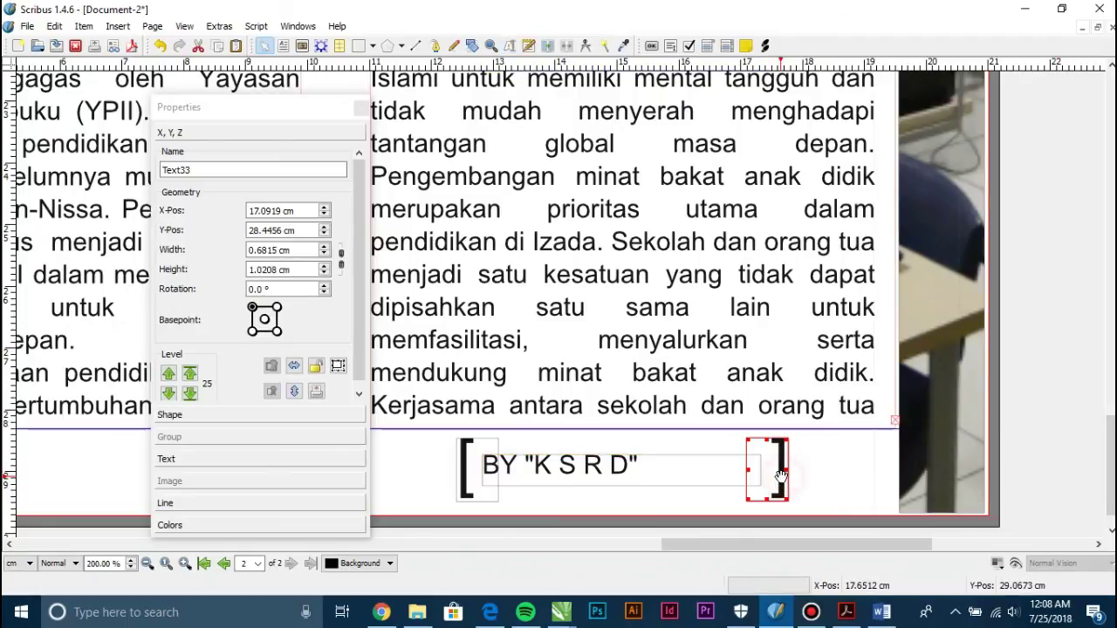
pyautogui.moveTo(779, 475); pyautogui.dragTo(673, 472)
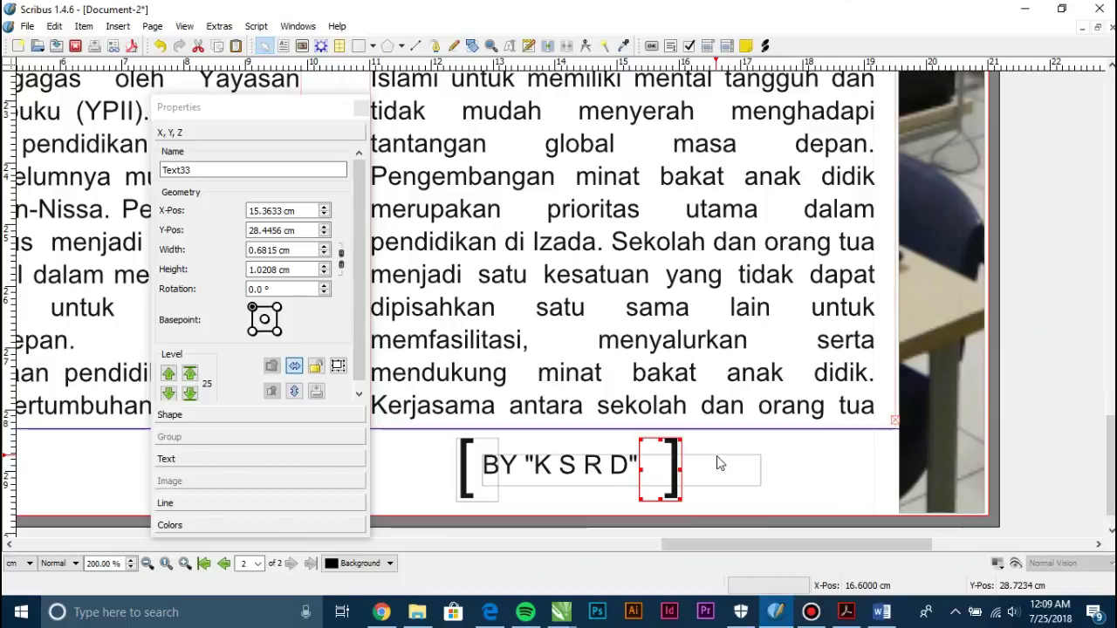
pyautogui.press('Left')
pyautogui.press('Left')
pyautogui.press('Right')
pyautogui.press('Right')
pyautogui.press('Right')
pyautogui.press('Left')
pyautogui.press('Left')
pyautogui.press('Right')
pyautogui.press('Left')
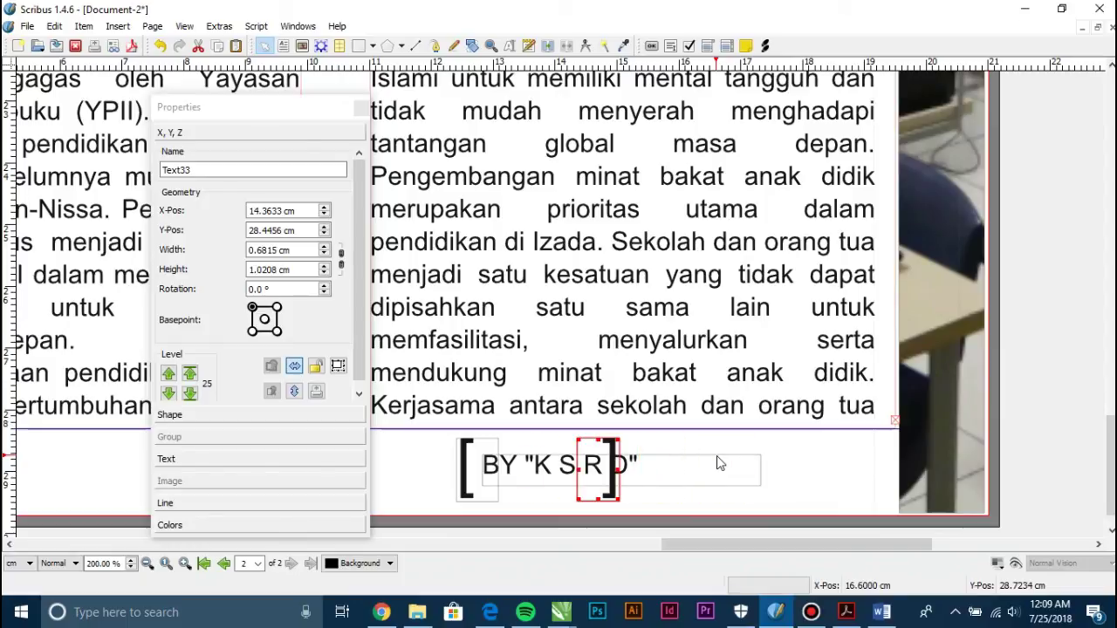
pyautogui.press('Right')
pyautogui.hotkey('shift', 'Left')
pyautogui.hotkey('shift', 'Left')
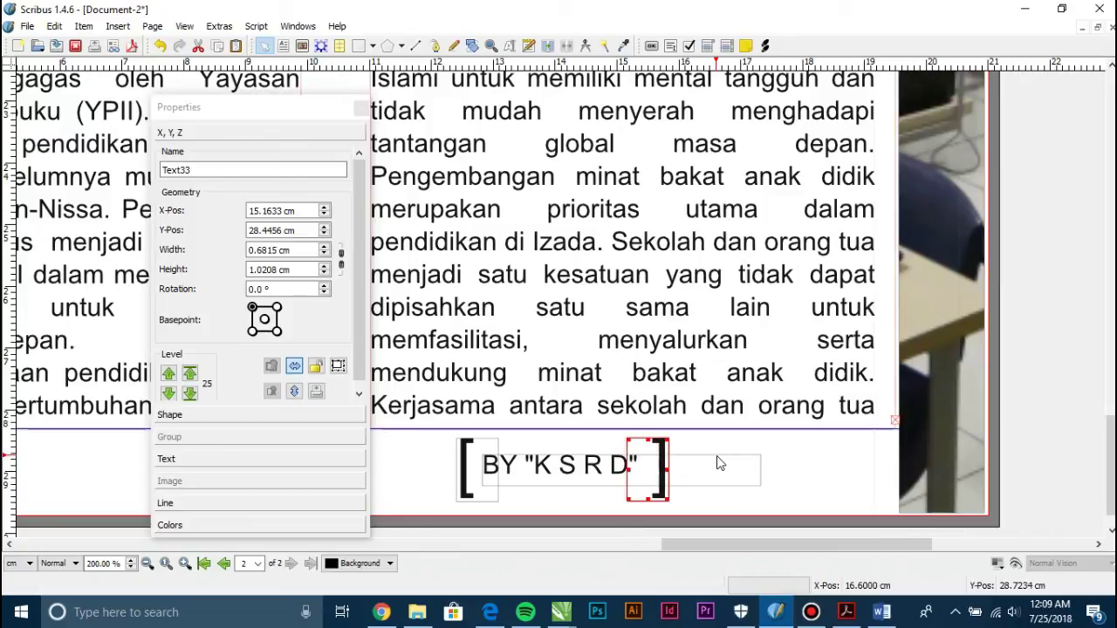
pyautogui.hotkey('shift', 'Left')
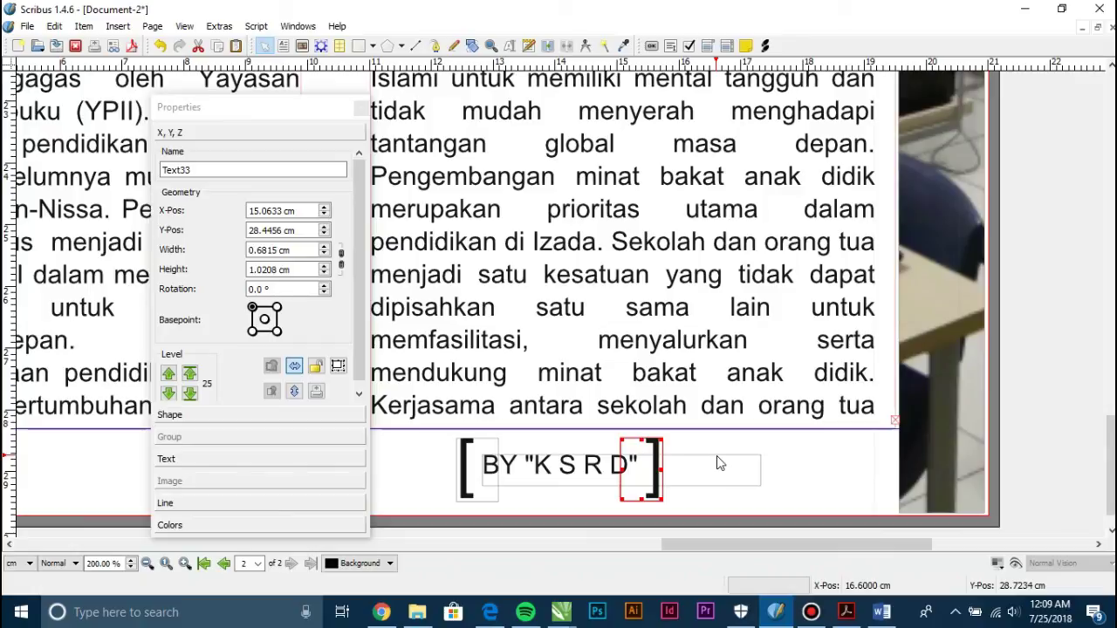
pyautogui.press('Escape')
# Examine the layout of the whole two-page spread, with the Properties palette moved clear of the pages
pyautogui.hotkey('ctrl', '-')
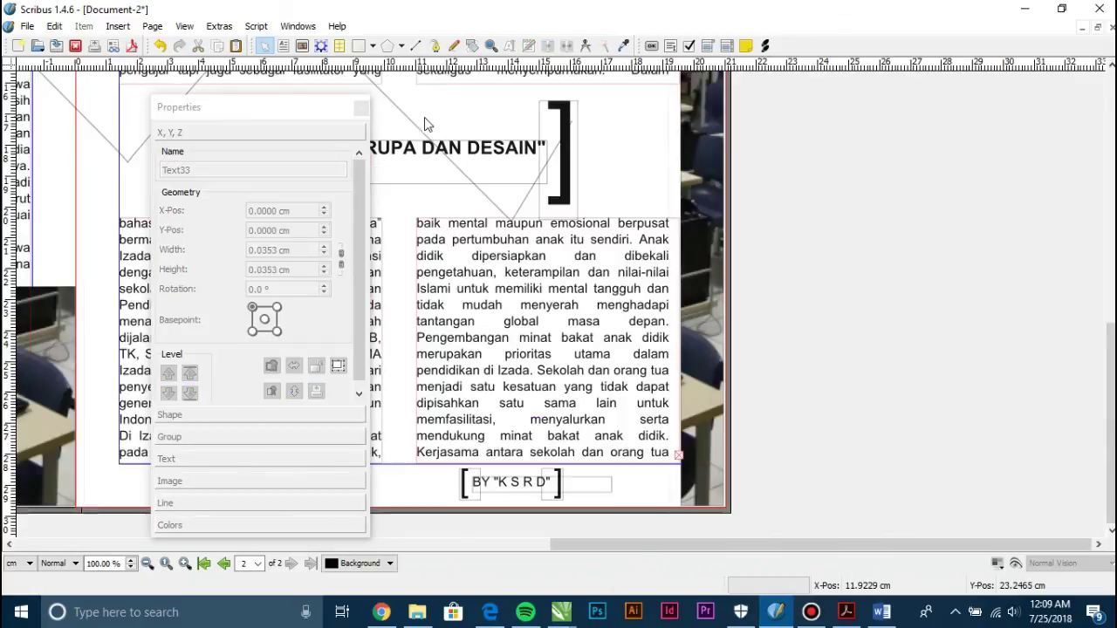
pyautogui.moveTo(295, 108); pyautogui.dragTo(870, 106)
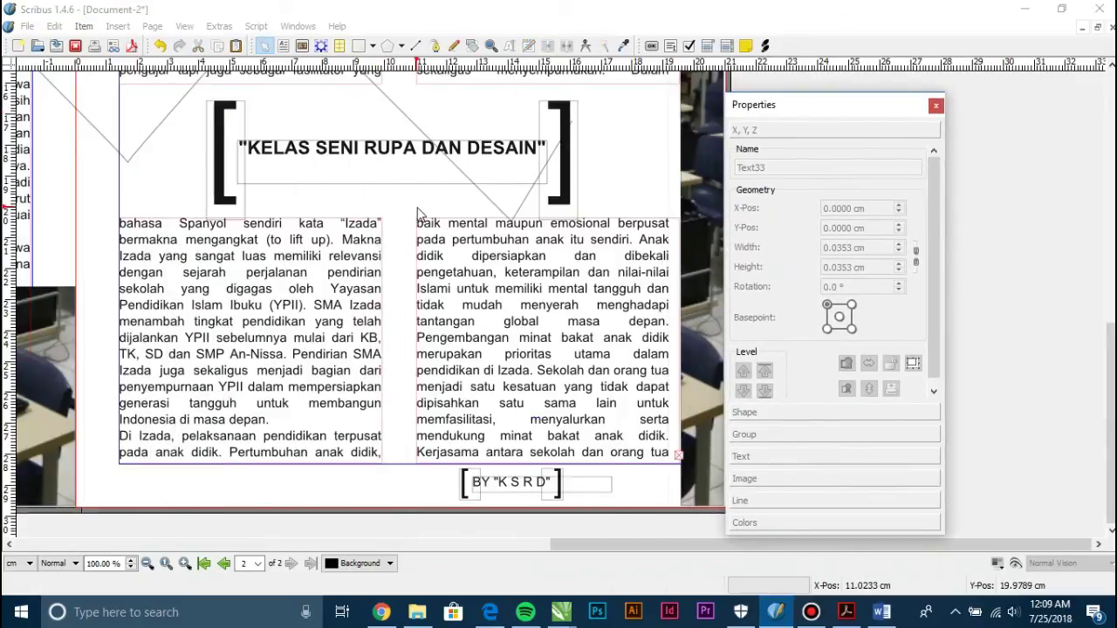
pyautogui.hotkey('ctrl', '-')
pyautogui.hotkey('ctrl', '-')
pyautogui.hotkey('ctrl', '+')
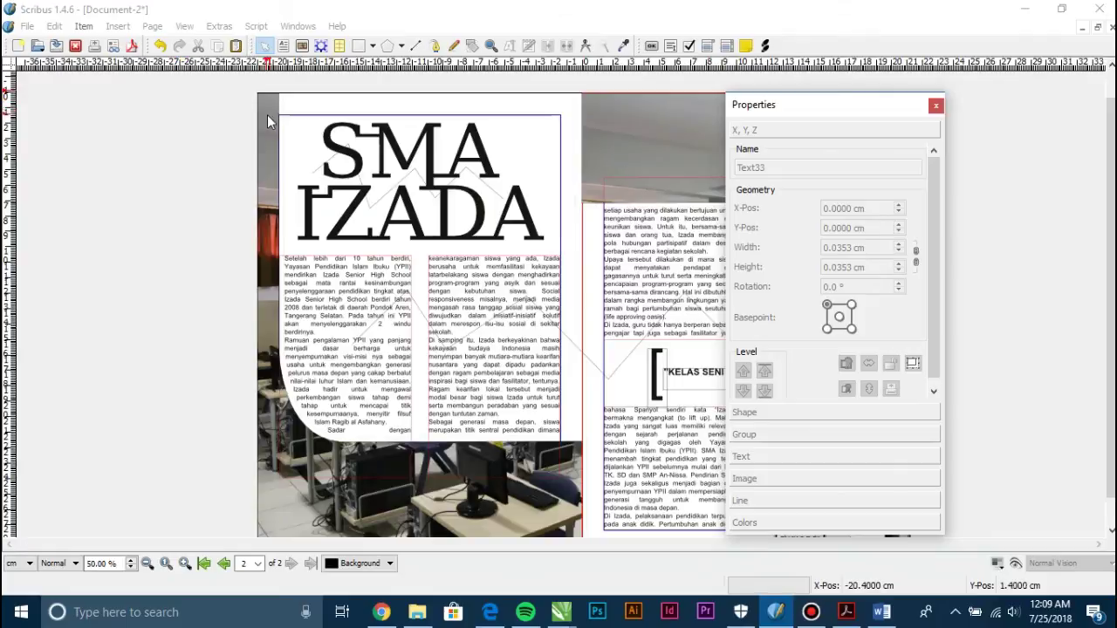
pyautogui.hotkey('ctrl', '-')
pyautogui.hotkey('ctrl', '+')
pyautogui.hotkey('ctrl', '-')
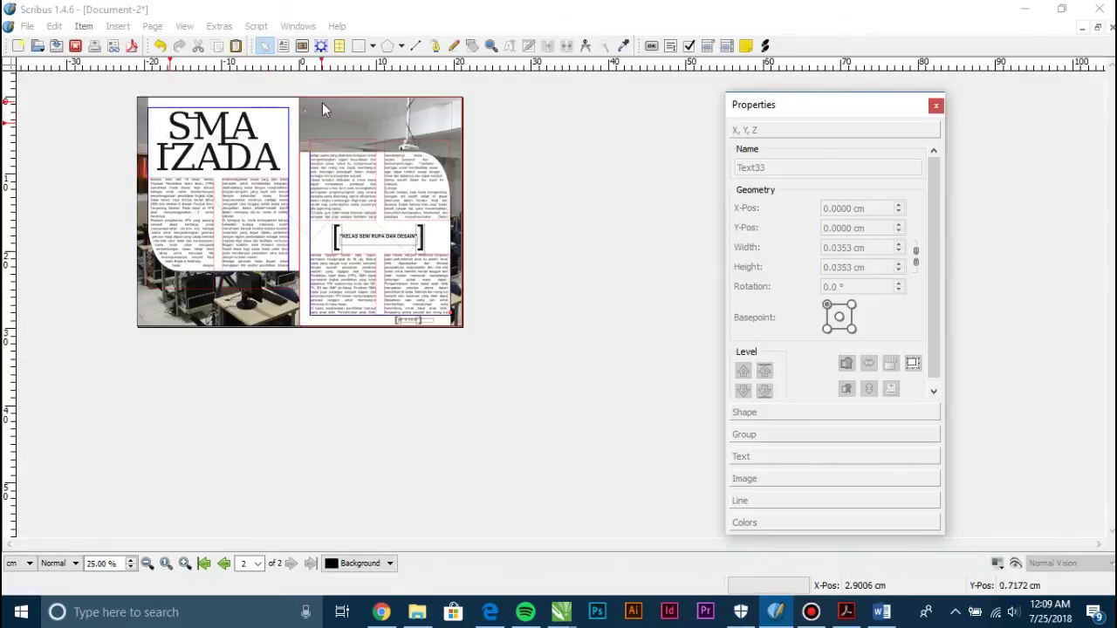
pyautogui.click(477, 132)
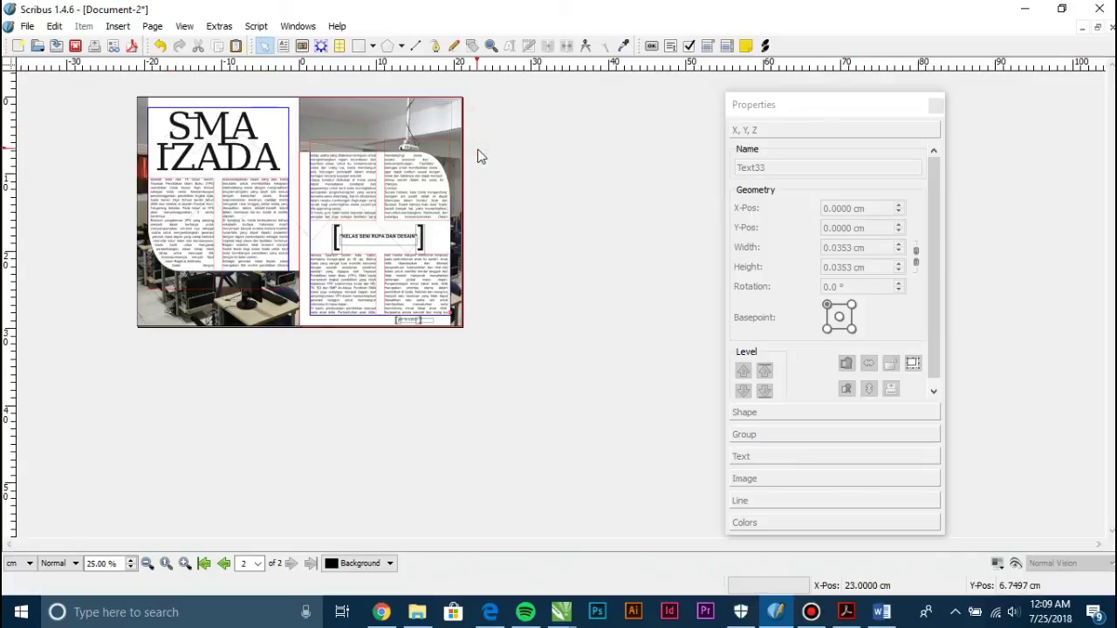